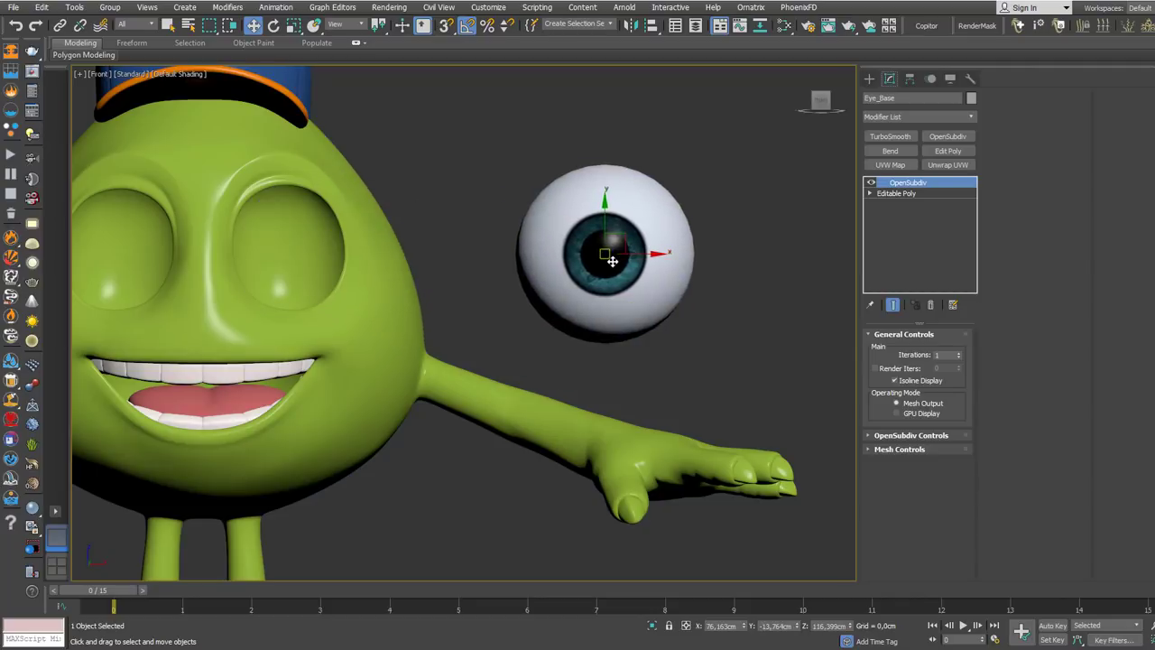
# - Move the Eye_Base eyeball along X into the character's empty left eye socket, to an X position of about 13.12 cm
pyautogui.moveTo(623, 239); pyautogui.dragTo(701, 275, button='middle')
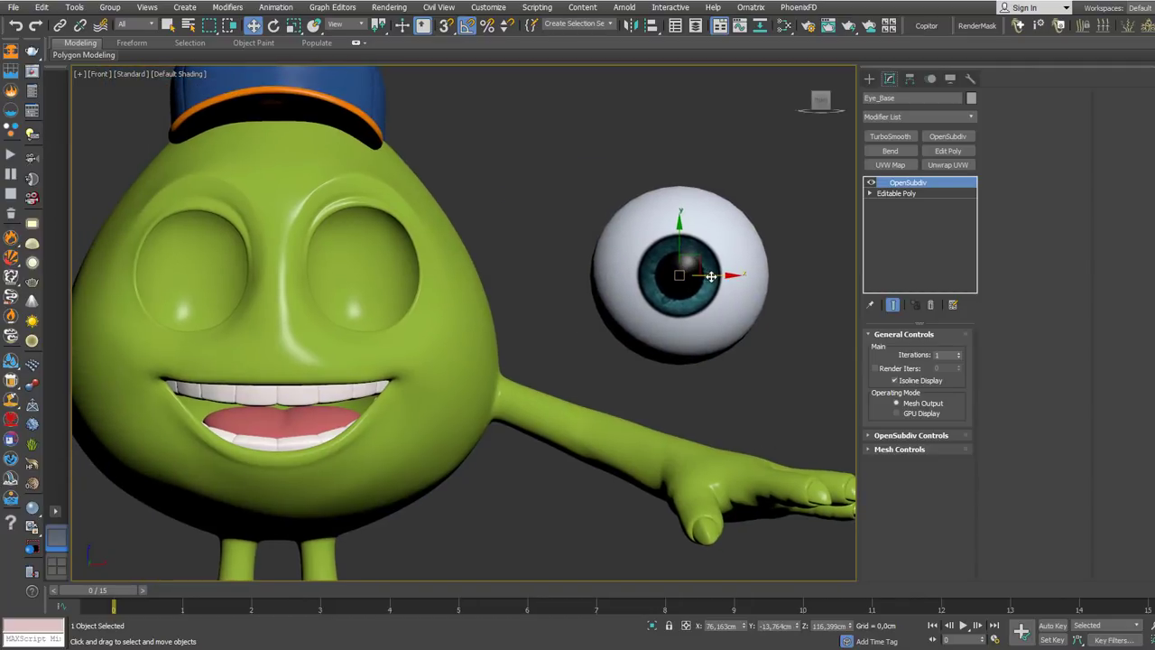
pyautogui.moveTo(711, 277); pyautogui.dragTo(345, 281)
pyautogui.rightClick(706, 274)
pyautogui.click(729, 297)
pyautogui.hotkey('ctrl', 'z')
pyautogui.rightClick(689, 244)
pyautogui.click(698, 257)
pyautogui.scroll(3, 357, 279)
pyautogui.moveTo(350, 285)
pyautogui.keyDown('alt'); pyautogui.mouseDown(button='middle')
pyautogui.moveTo(315, 208)
pyautogui.moveTo(307, 222)
pyautogui.moveTo(346, 292)
pyautogui.mouseUp(button='middle'); pyautogui.keyUp('alt')
pyautogui.moveTo(357, 230); pyautogui.dragTo(409, 231, button='middle')
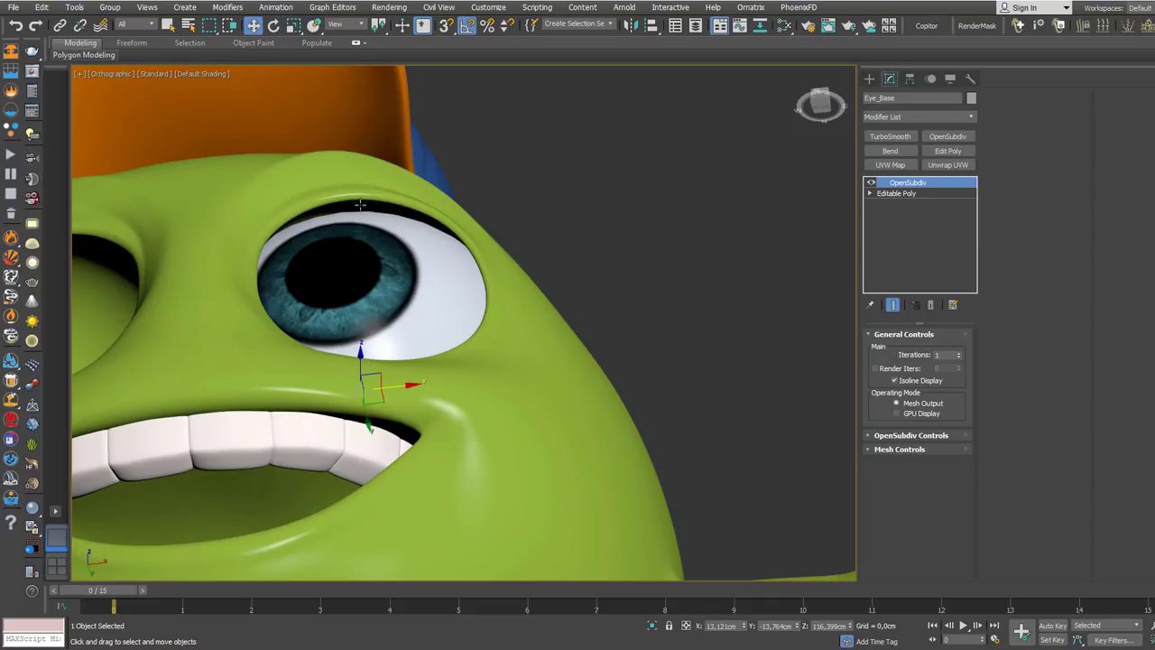
# - Adjust the eyeball's depth inside the socket along the Y axis to about -14.06 cm
pyautogui.keyDown('alt'); pyautogui.moveTo(325, 210); pyautogui.dragTo(398, 389, button='middle'); pyautogui.keyUp('alt')
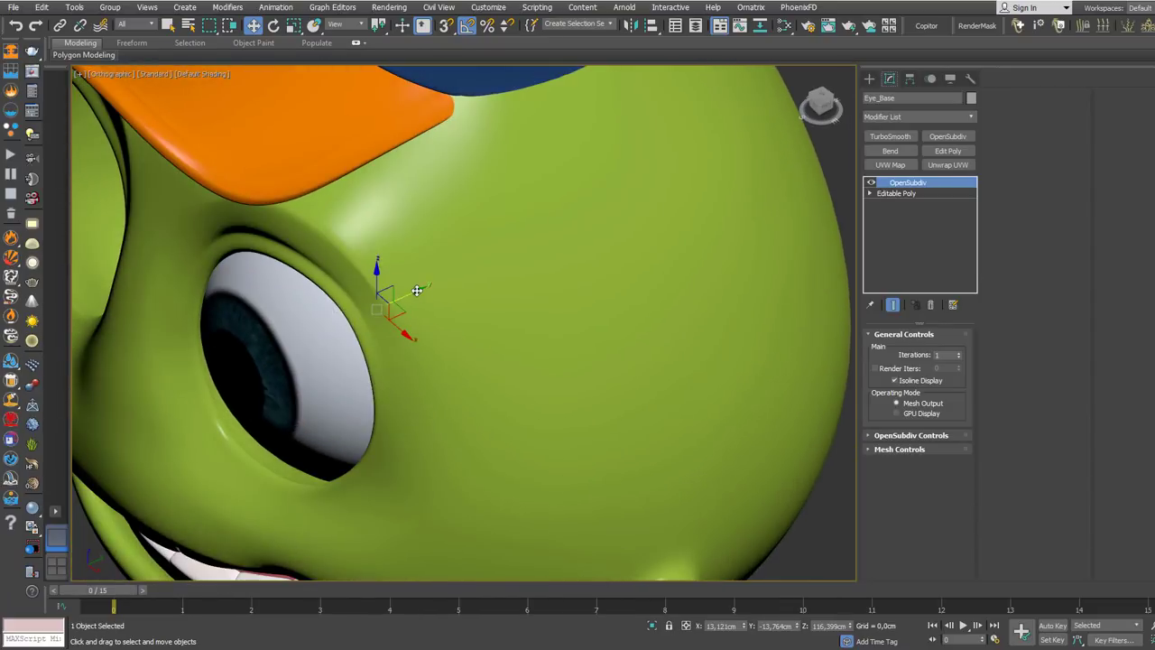
pyautogui.scroll(-3, 400, 324)
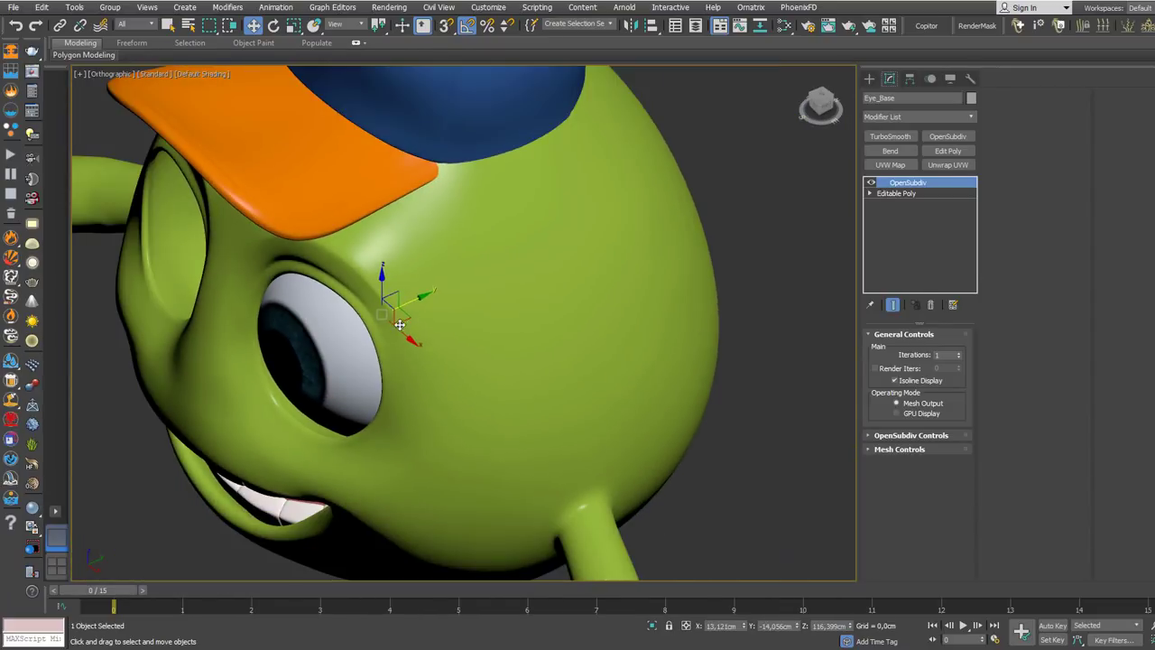
pyautogui.press('f')
pyautogui.scroll(6, 444, 210)
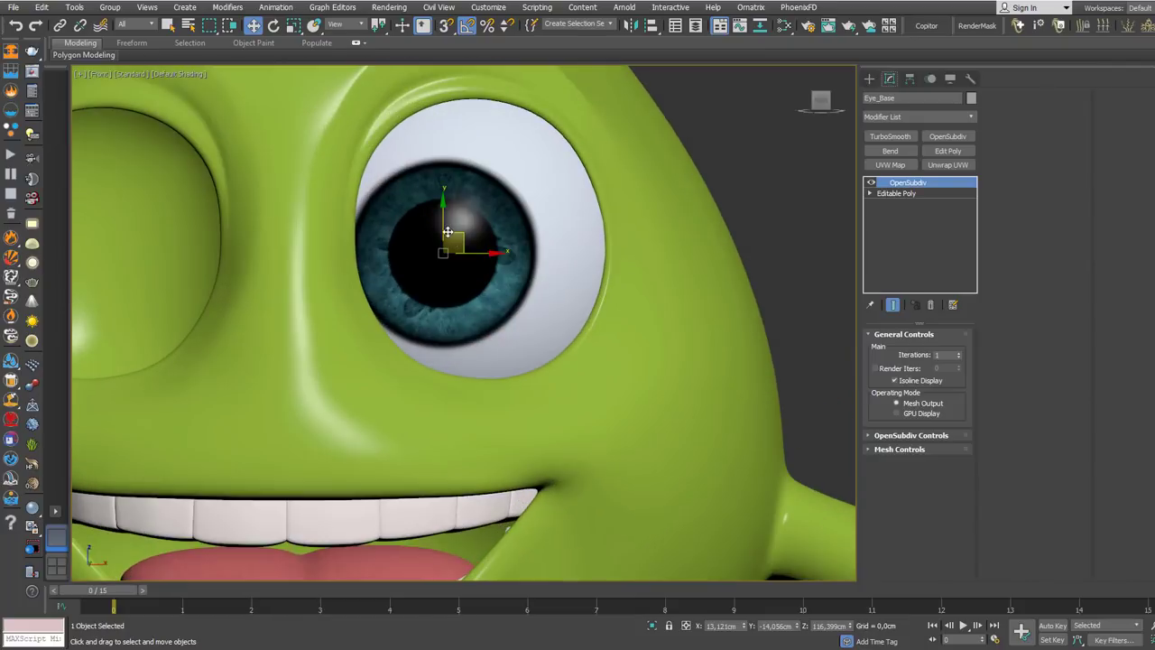
pyautogui.moveTo(443, 210); pyautogui.dragTo(462, 225)
pyautogui.scroll(-3, 464, 226)
# - Try to scale the eyeball to fit the socket opening, and return to the Move tool
pyautogui.rightClick(465, 226)
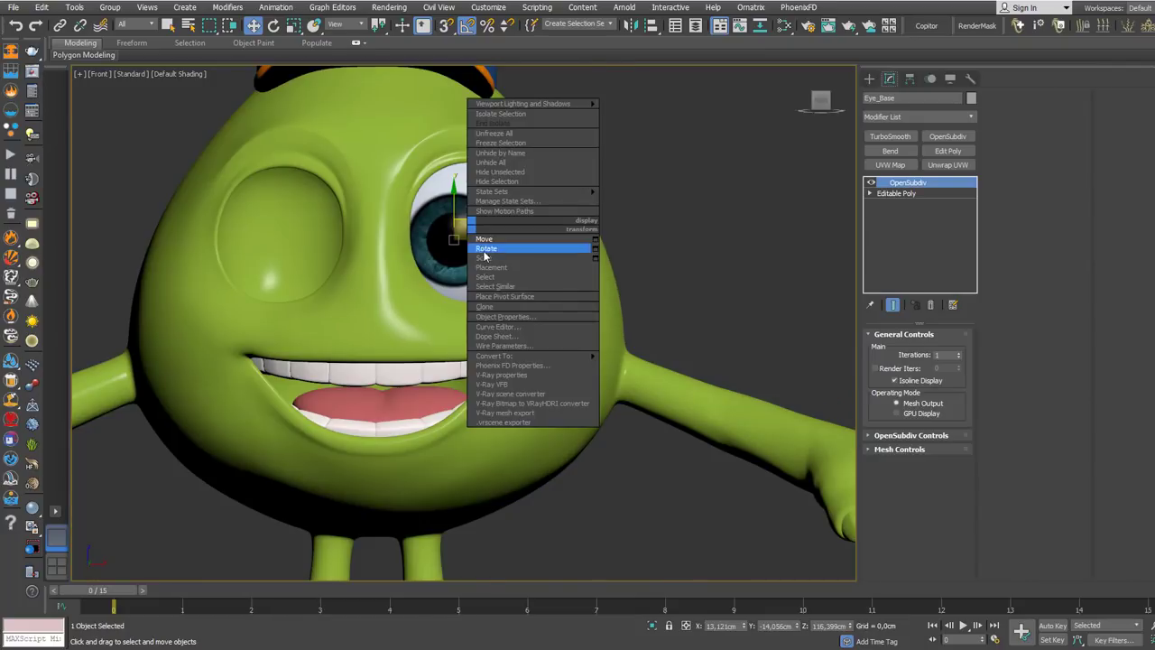
pyautogui.click(483, 261)
pyautogui.scroll(2, 456, 216)
pyautogui.keyDown('alt'); pyautogui.moveTo(456, 216); pyautogui.dragTo(459, 300, button='middle'); pyautogui.keyUp('alt')
pyautogui.rightClick(458, 296)
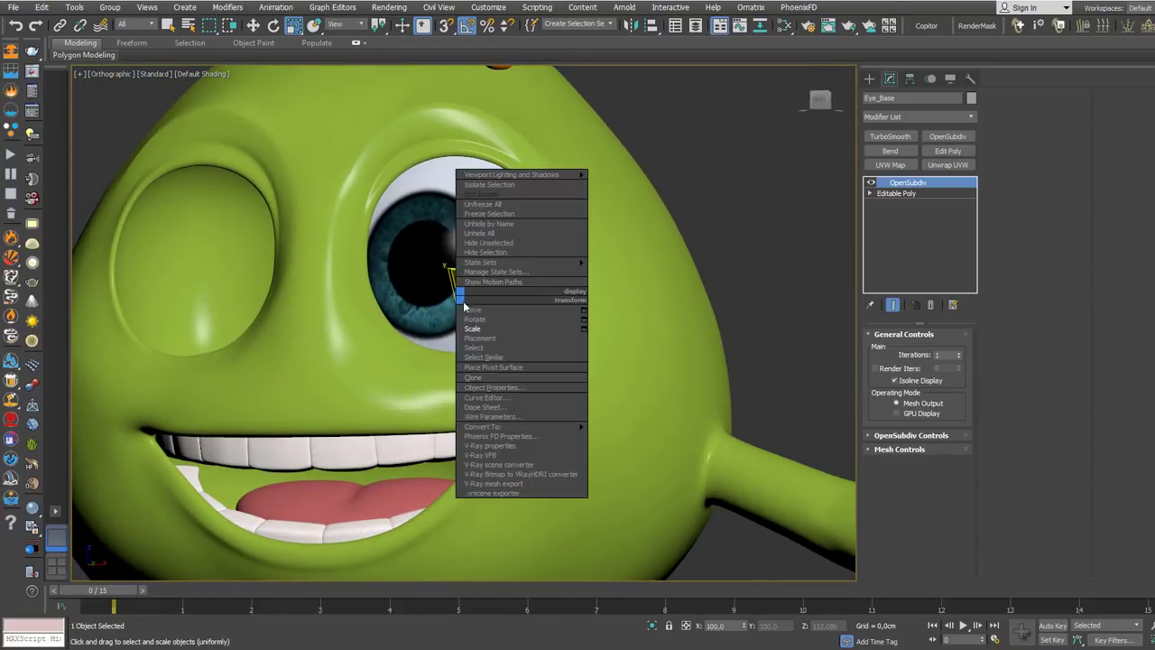
pyautogui.click(466, 327)
pyautogui.rightClick(459, 291)
pyautogui.click(465, 304)
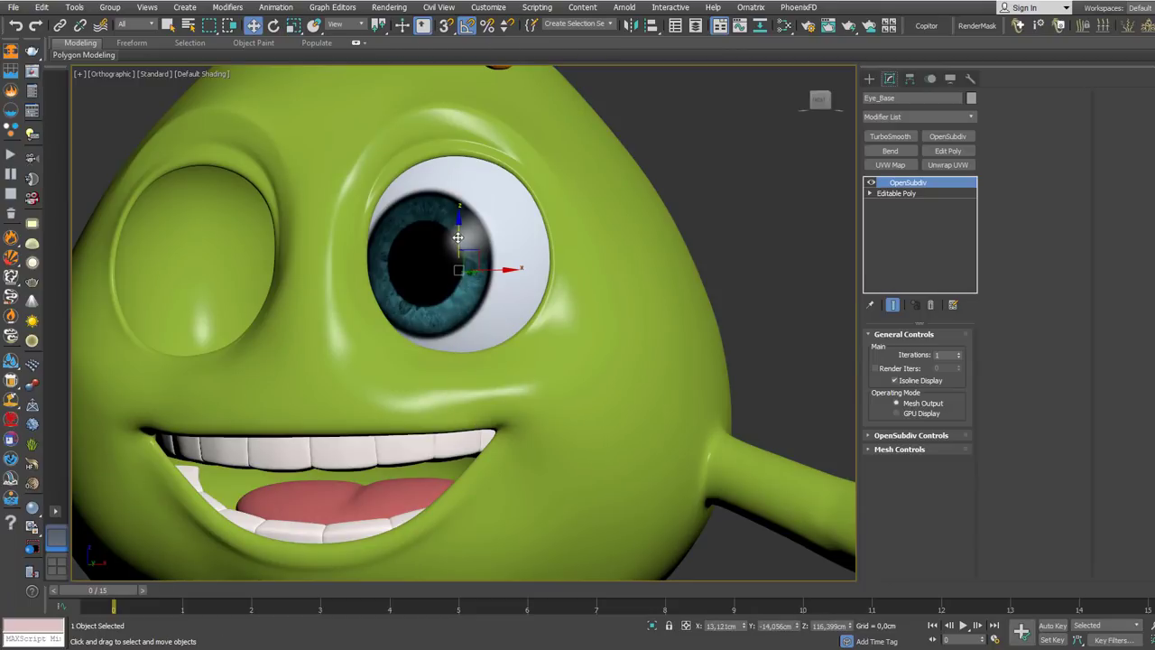
# - Try stretching the eyeball along its Z axis to about 107 percent with non-uniform scaling
pyautogui.keyDown('alt'); pyautogui.moveTo(458, 241); pyautogui.dragTo(447, 268, button='middle'); pyautogui.keyUp('alt')
pyautogui.rightClick(446, 268)
pyautogui.click(487, 288)
pyautogui.moveTo(460, 316); pyautogui.dragTo(457, 322)
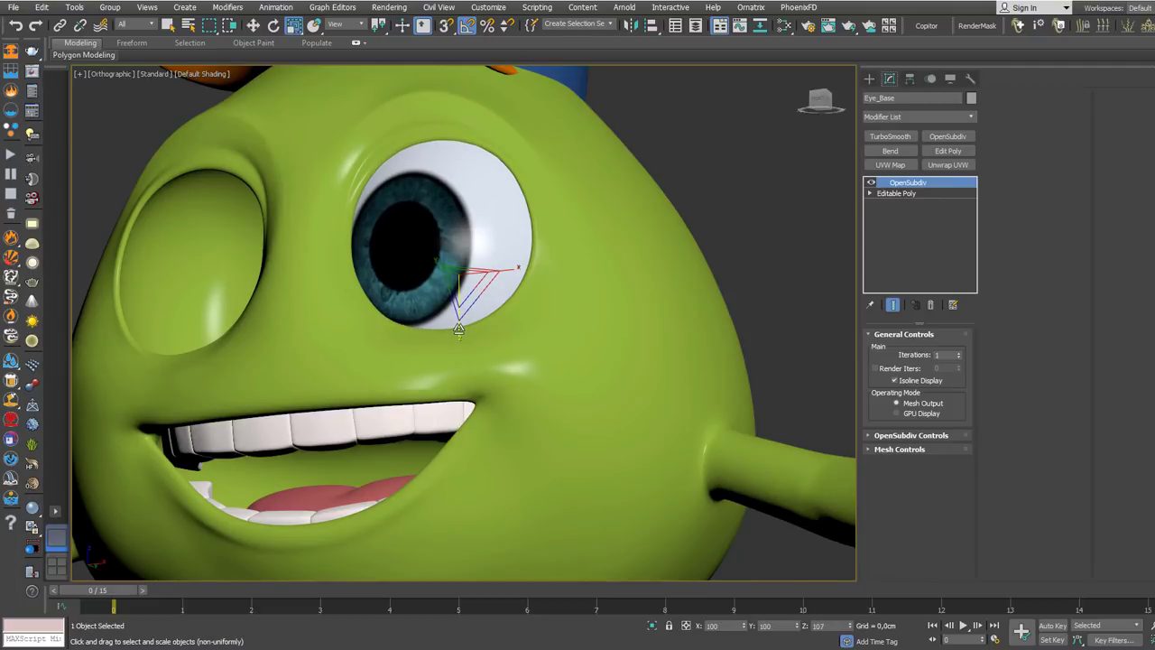
pyautogui.keyDown('alt'); pyautogui.moveTo(458, 328); pyautogui.dragTo(550, 354, button='middle'); pyautogui.keyUp('alt')
# - Try nudging the eyeball within the socket and check its fit against the eyelids from several angles
pyautogui.press('w')
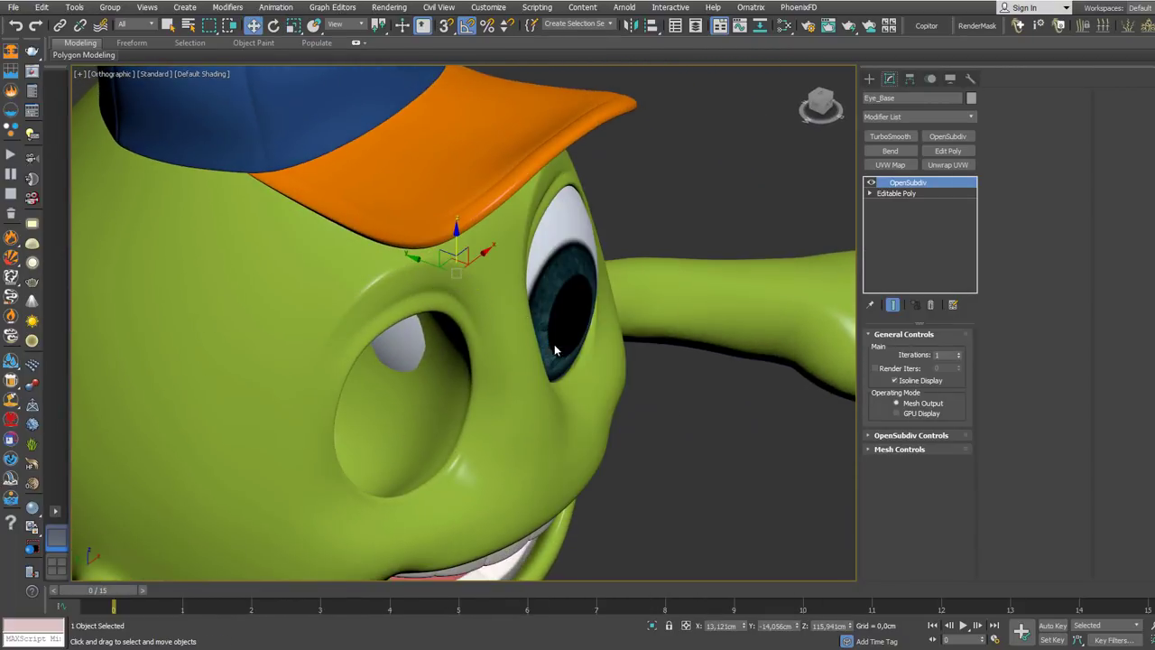
pyautogui.moveTo(442, 250); pyautogui.dragTo(443, 251)
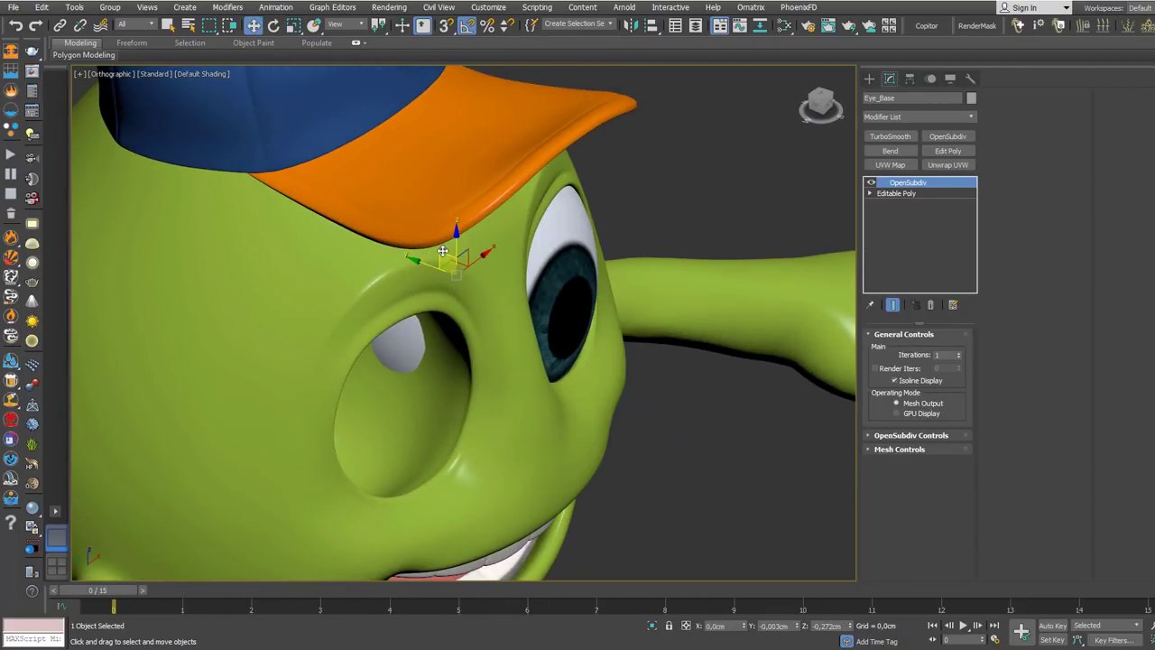
pyautogui.keyDown('alt'); pyautogui.moveTo(493, 271); pyautogui.dragTo(421, 185, button='middle'); pyautogui.keyUp('alt')
pyautogui.scroll(4, 446, 127)
pyautogui.keyDown('alt'); pyautogui.moveTo(448, 128); pyautogui.dragTo(658, 327, button='middle'); pyautogui.keyUp('alt')
pyautogui.keyDown('alt'); pyautogui.moveTo(595, 485); pyautogui.dragTo(375, 292, button='middle'); pyautogui.keyUp('alt')
pyautogui.scroll(-5, 388, 312)
pyautogui.scroll(3, 392, 285)
# - Test rotating the eyeball down and up about the X axis, between about 15 and -40 degrees
pyautogui.rightClick(392, 285)
pyautogui.click(406, 305)
pyautogui.scroll(-3, 391, 305)
pyautogui.moveTo(356, 290); pyautogui.dragTo(333, 324)
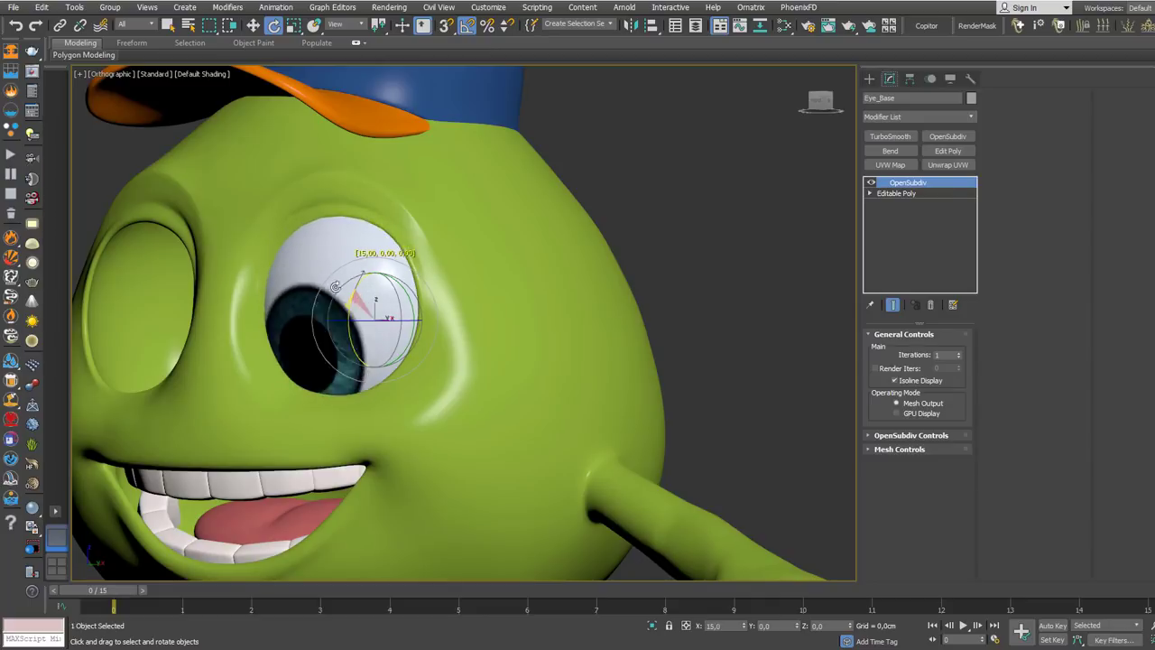
pyautogui.moveTo(334, 287); pyautogui.dragTo(354, 258)
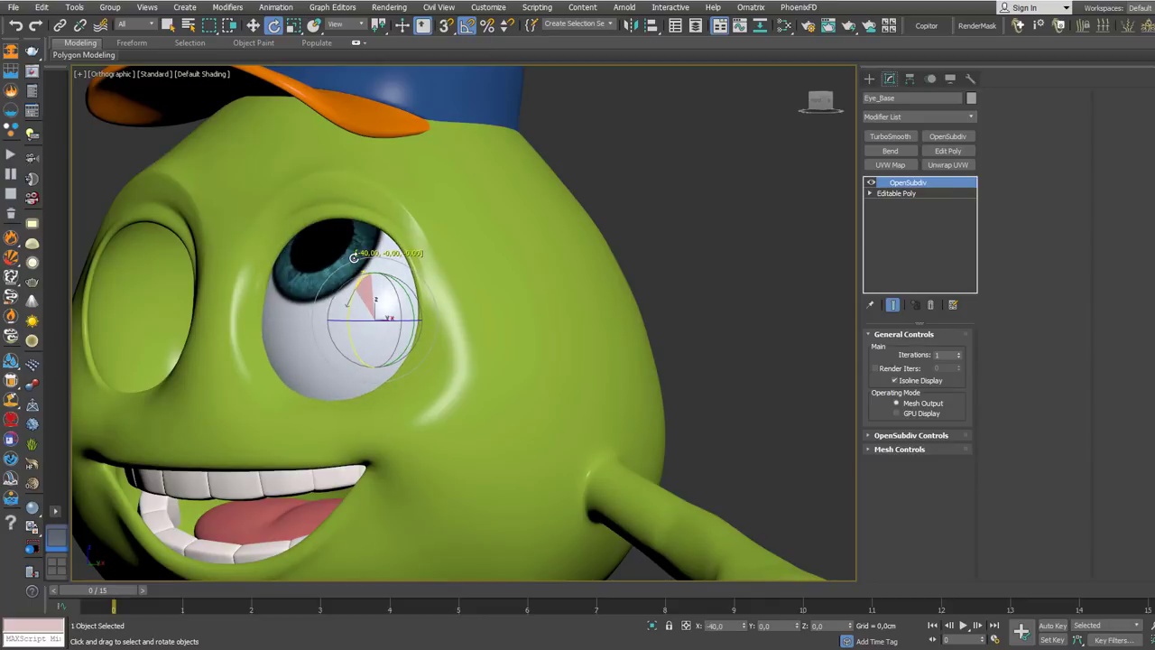
# - Test rotating the eyeball sideways about the Z axis, between about -15 and 15 degrees
pyautogui.keyDown('alt'); pyautogui.moveTo(370, 305); pyautogui.dragTo(396, 329, button='middle'); pyautogui.keyUp('alt')
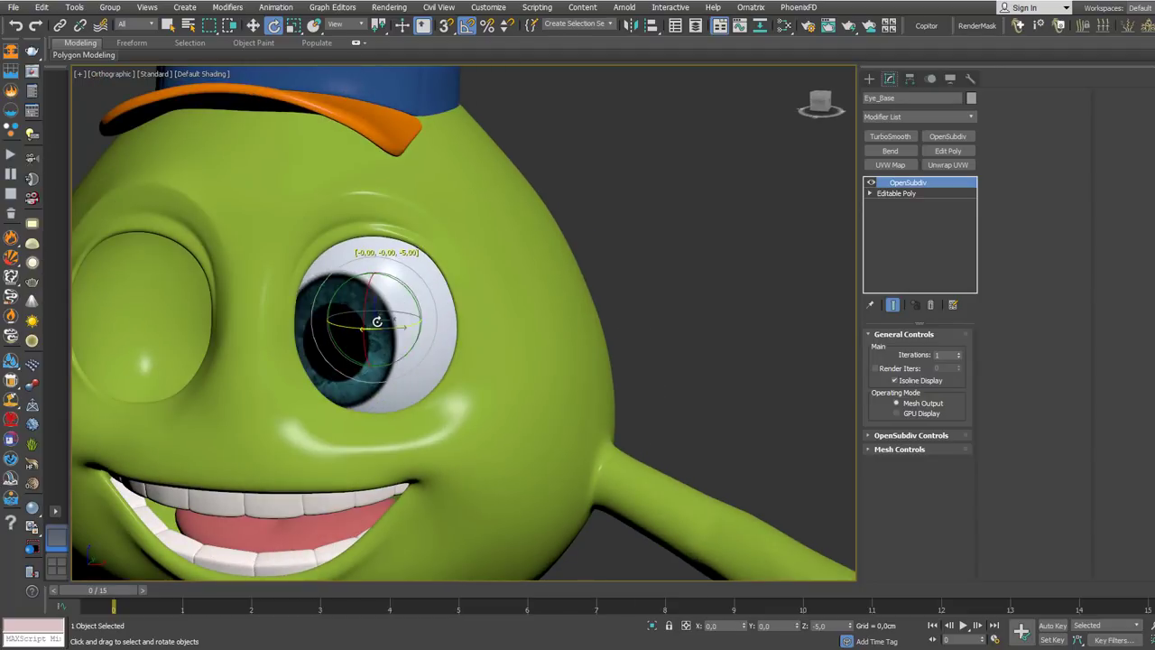
pyautogui.moveTo(378, 321)
pyautogui.mouseDown()
pyautogui.moveTo(404, 318)
pyautogui.moveTo(378, 323)
pyautogui.mouseUp()
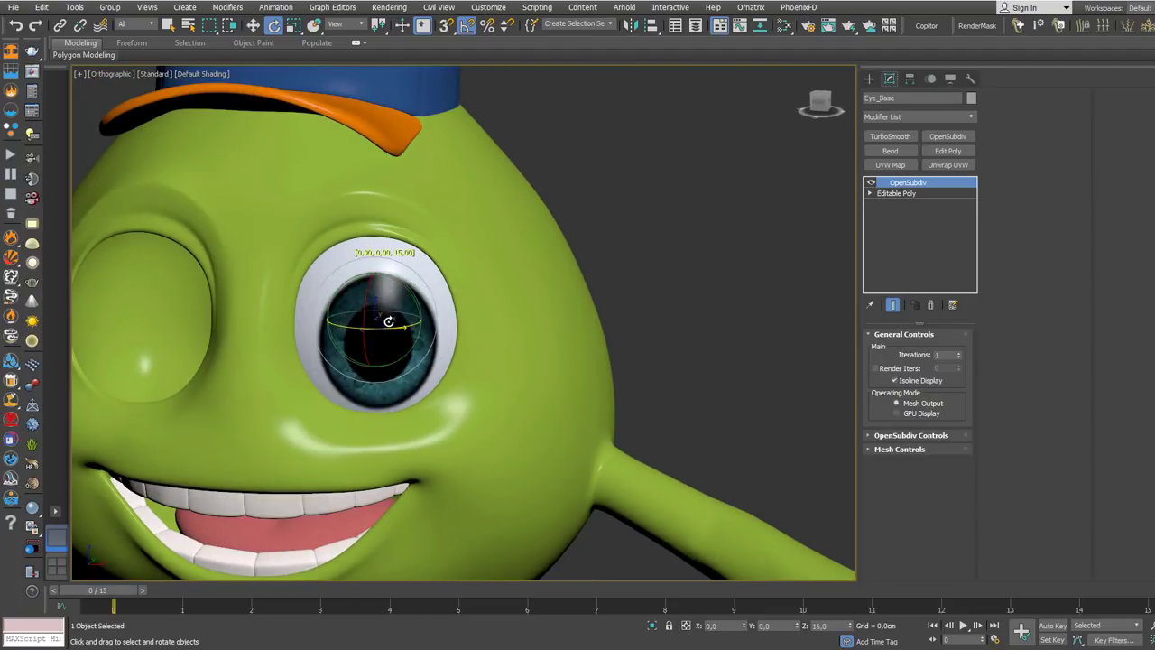
pyautogui.keyDown('alt'); pyautogui.moveTo(387, 320); pyautogui.dragTo(392, 300, button='middle'); pyautogui.keyUp('alt')
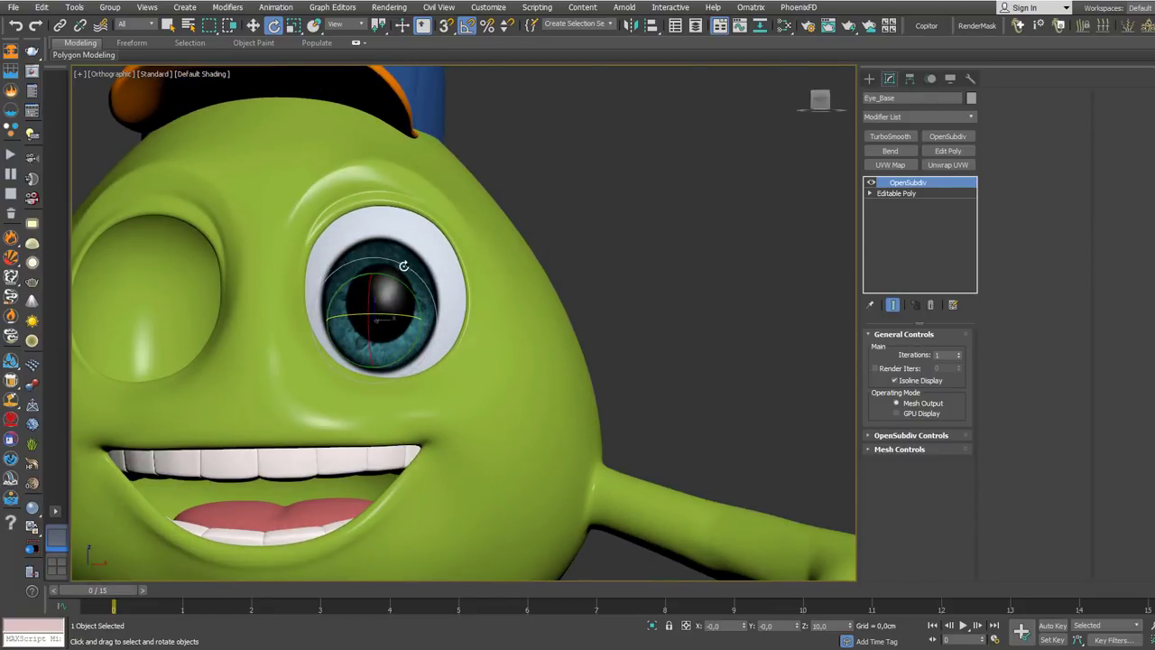
pyautogui.keyDown('alt'); pyautogui.moveTo(404, 266); pyautogui.dragTo(364, 385, button='middle'); pyautogui.keyUp('alt')
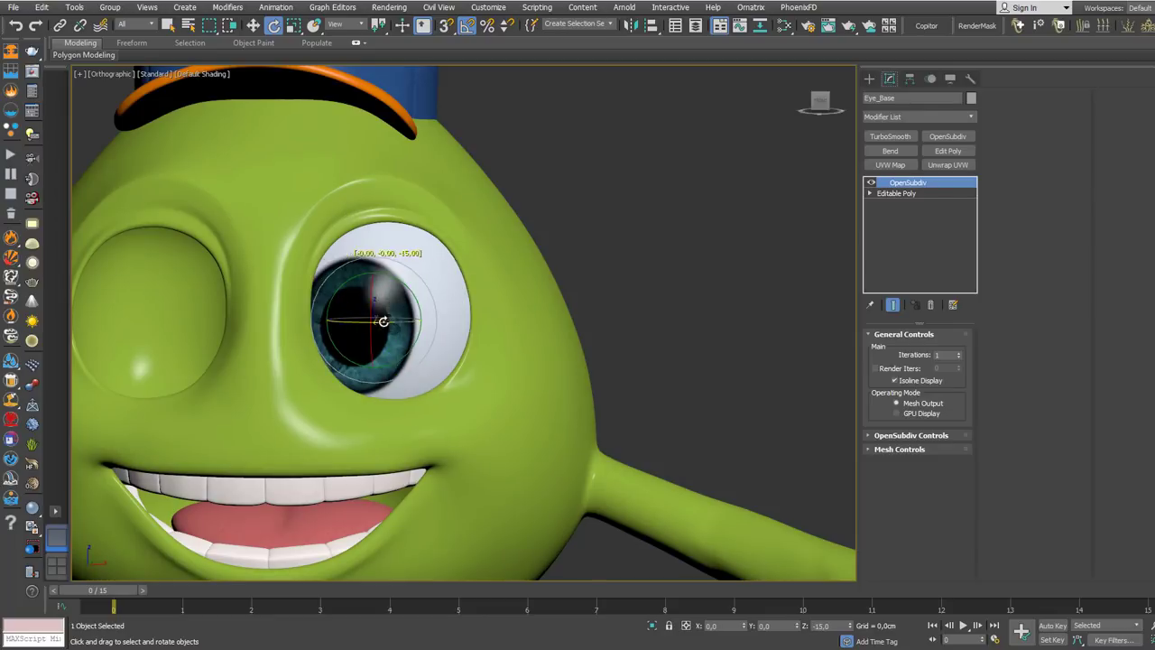
pyautogui.moveTo(433, 326)
pyautogui.keyDown('alt'); pyautogui.mouseDown(button='middle')
pyautogui.moveTo(297, 316)
pyautogui.moveTo(427, 317)
pyautogui.mouseUp(button='middle'); pyautogui.keyUp('alt')
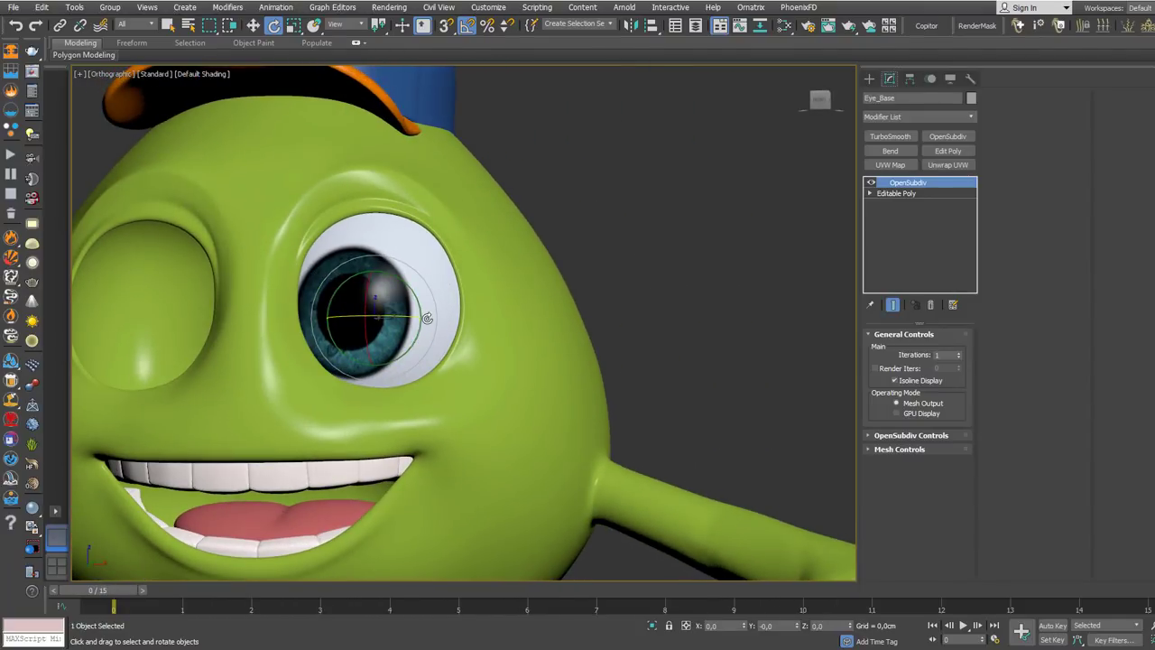
pyautogui.keyDown('alt'); pyautogui.moveTo(419, 318); pyautogui.dragTo(405, 201, button='middle'); pyautogui.keyUp('alt')
# - Add an FFD 4x4x4 modifier to the eyeball and enter its control point level
pyautogui.press('w')
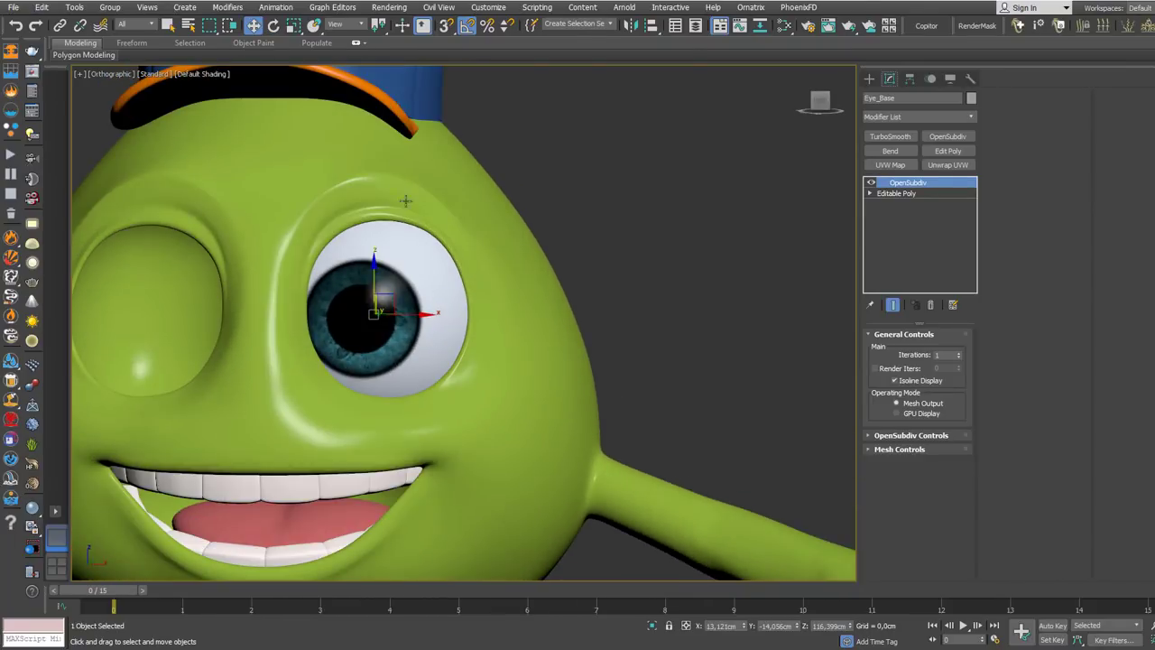
pyautogui.moveTo(389, 321)
pyautogui.keyDown('alt'); pyautogui.mouseDown(button='middle')
pyautogui.moveTo(422, 315)
pyautogui.moveTo(412, 327)
pyautogui.moveTo(410, 314)
pyautogui.mouseUp(button='middle'); pyautogui.keyUp('alt')
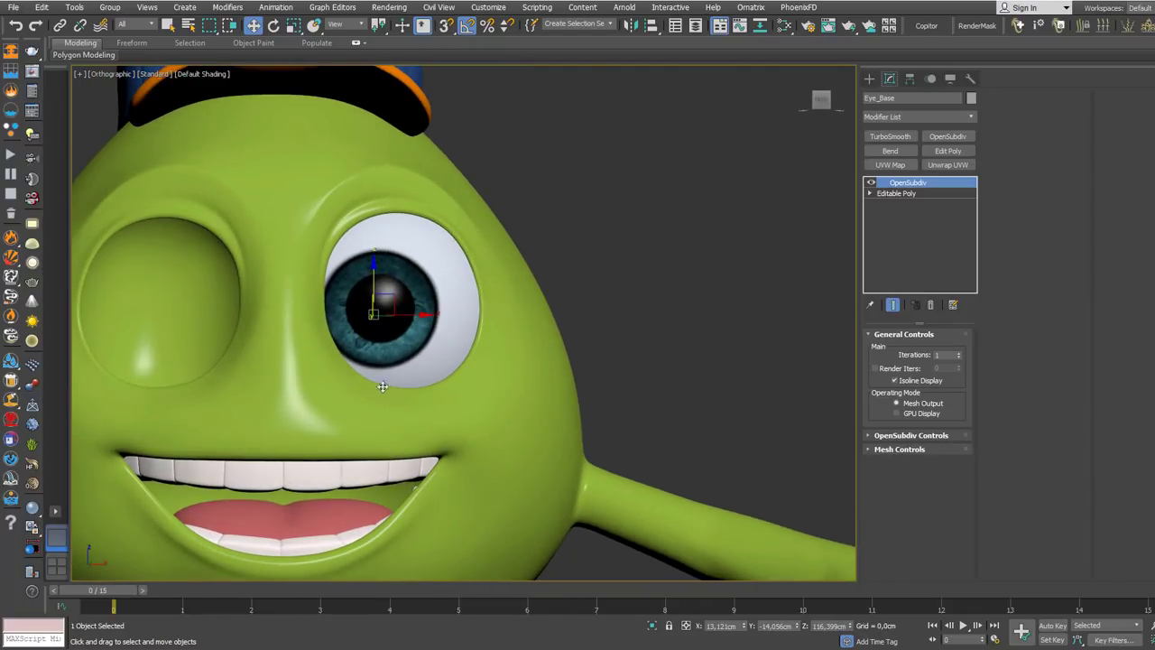
pyautogui.moveTo(395, 300)
pyautogui.keyDown('alt'); pyautogui.mouseDown(button='middle')
pyautogui.moveTo(333, 263)
pyautogui.moveTo(413, 246)
pyautogui.moveTo(400, 304)
pyautogui.mouseUp(button='middle'); pyautogui.keyUp('alt')
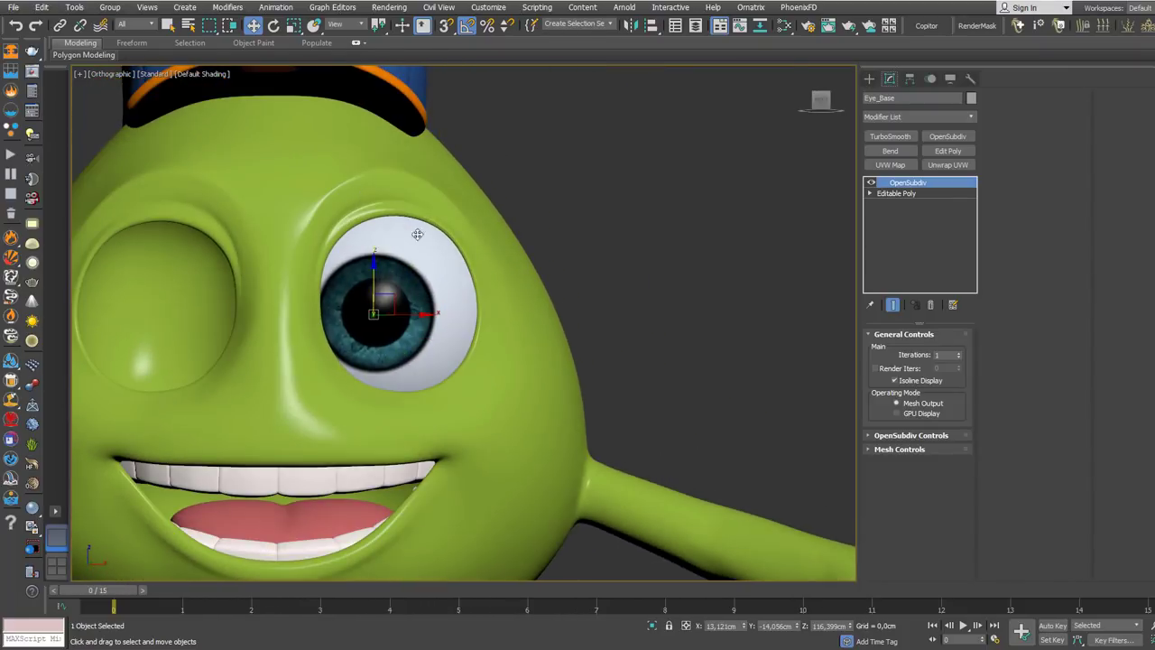
pyautogui.keyDown('alt'); pyautogui.moveTo(417, 234); pyautogui.dragTo(433, 311, button='middle'); pyautogui.keyUp('alt')
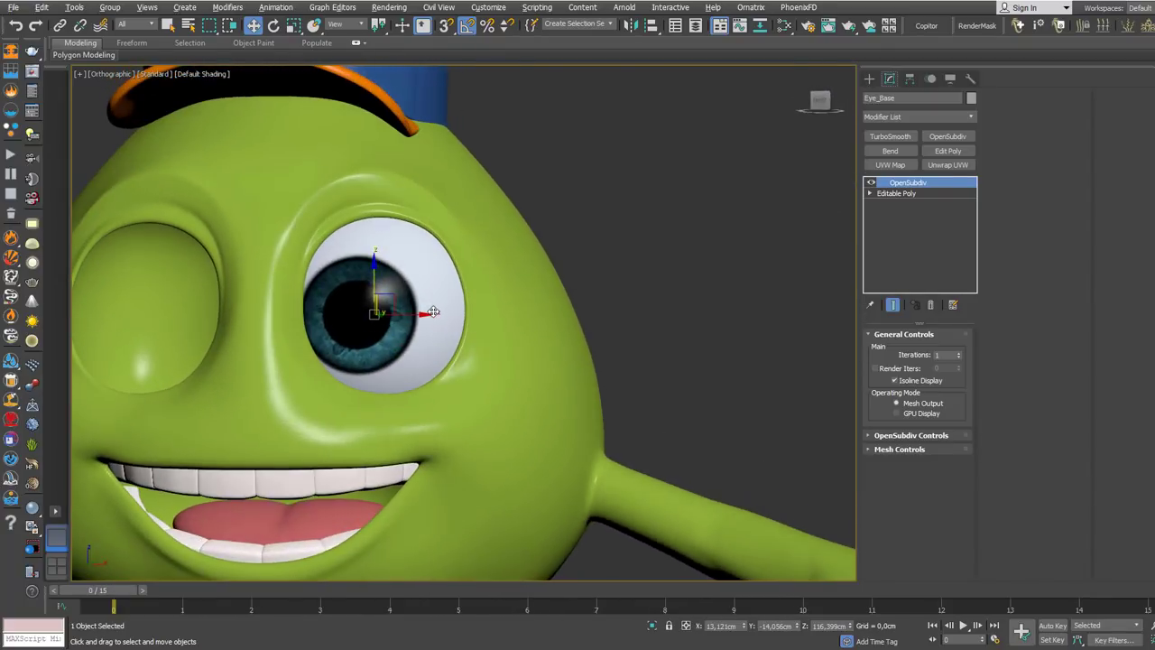
pyautogui.click(922, 117)
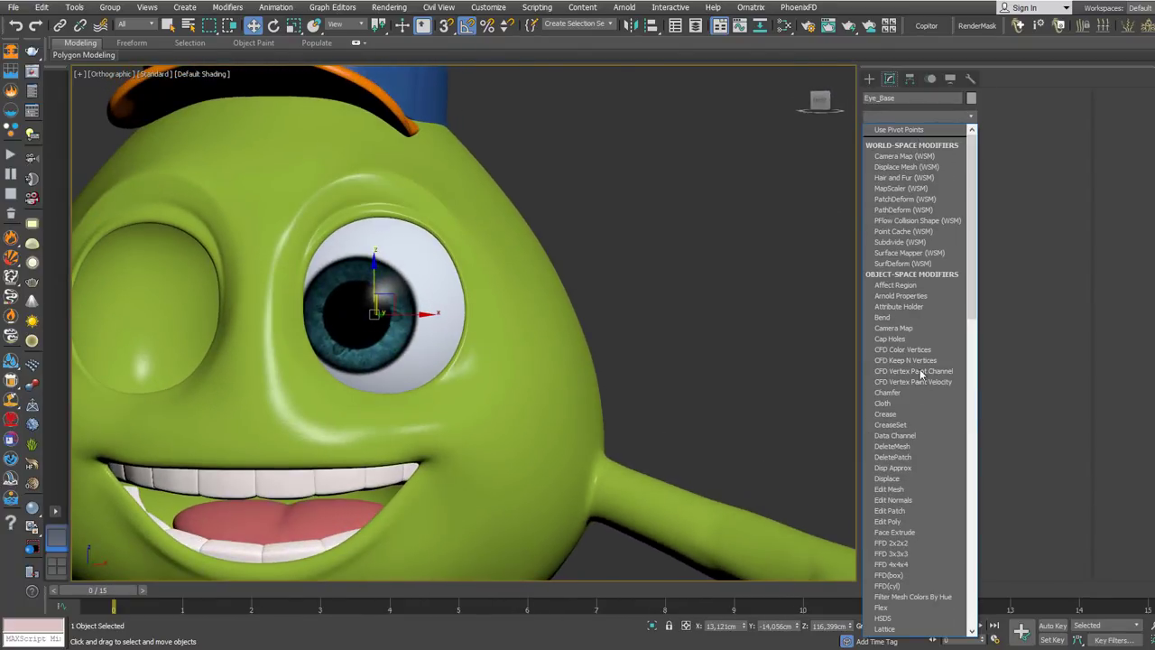
pyautogui.click(922, 564)
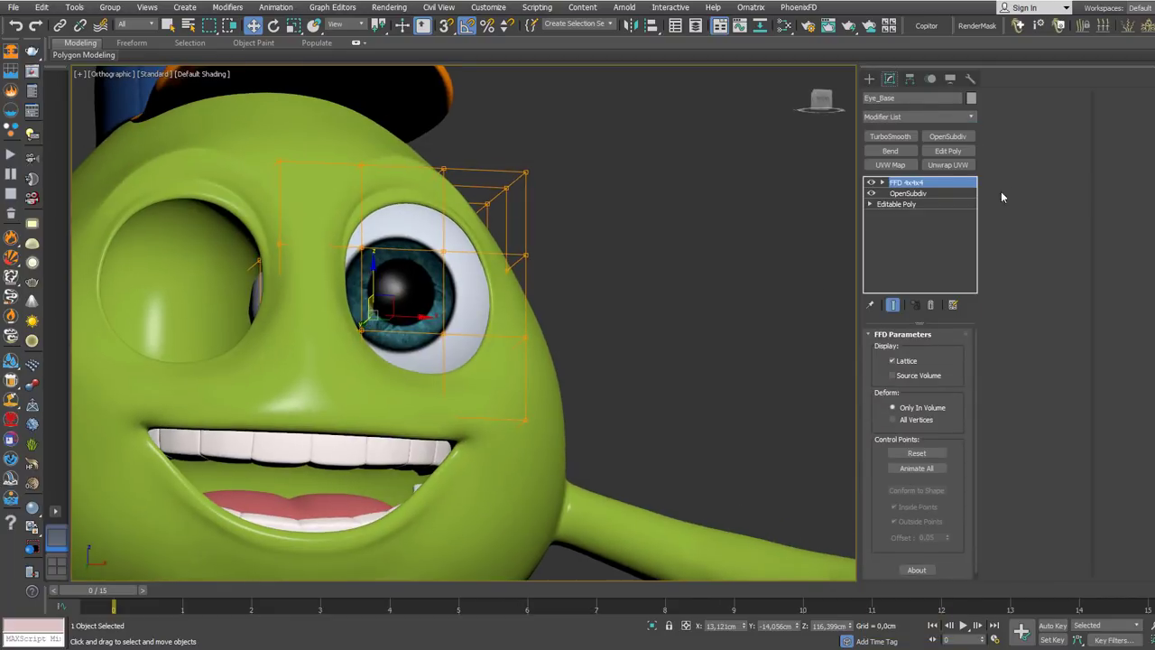
pyautogui.press('1')
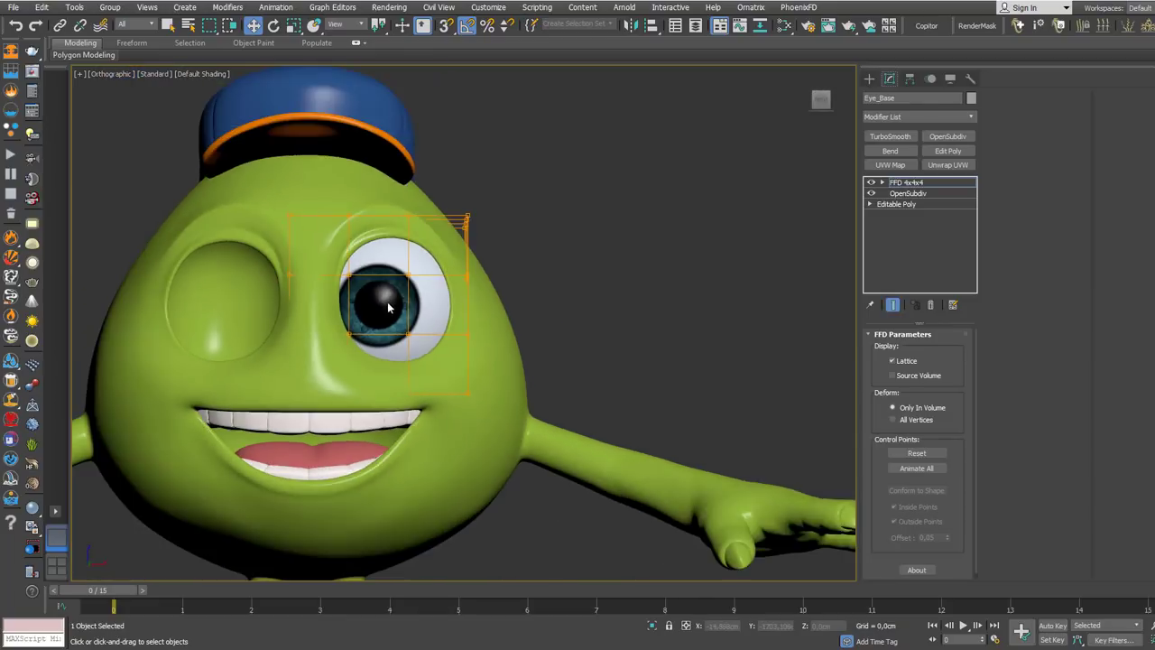
# - Reposition the FFD lattice's upper outer and upper inner control points to reshape the top of the eyeball
pyautogui.moveTo(495, 186); pyautogui.dragTo(441, 251)
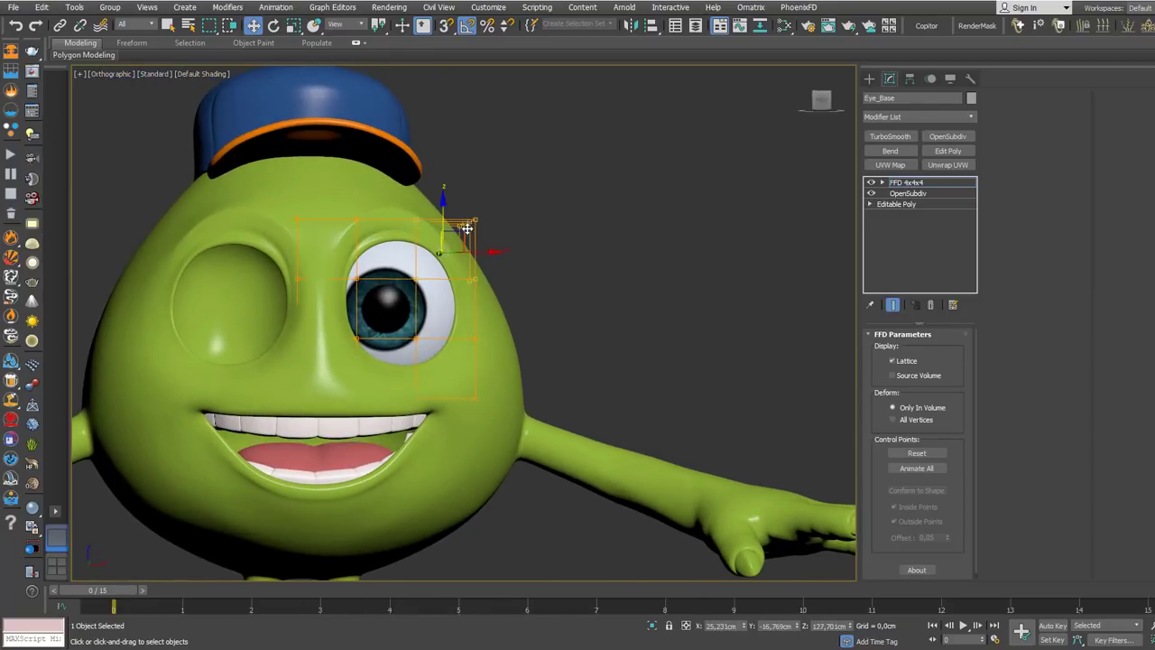
pyautogui.moveTo(462, 231)
pyautogui.mouseDown()
pyautogui.moveTo(452, 240)
pyautogui.moveTo(478, 239)
pyautogui.moveTo(466, 225)
pyautogui.mouseUp()
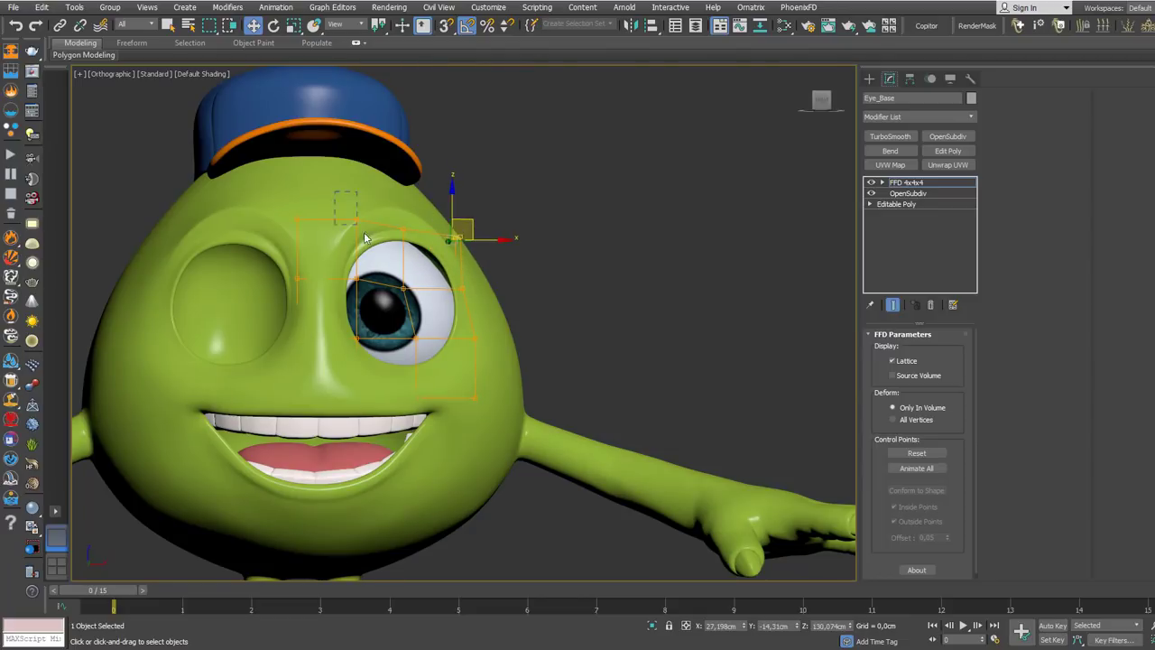
pyautogui.moveTo(335, 192); pyautogui.dragTo(309, 220)
# - Isolate the eyeball and reposition the four central lattice control points around the iris
pyautogui.hotkey('alt', 'q')
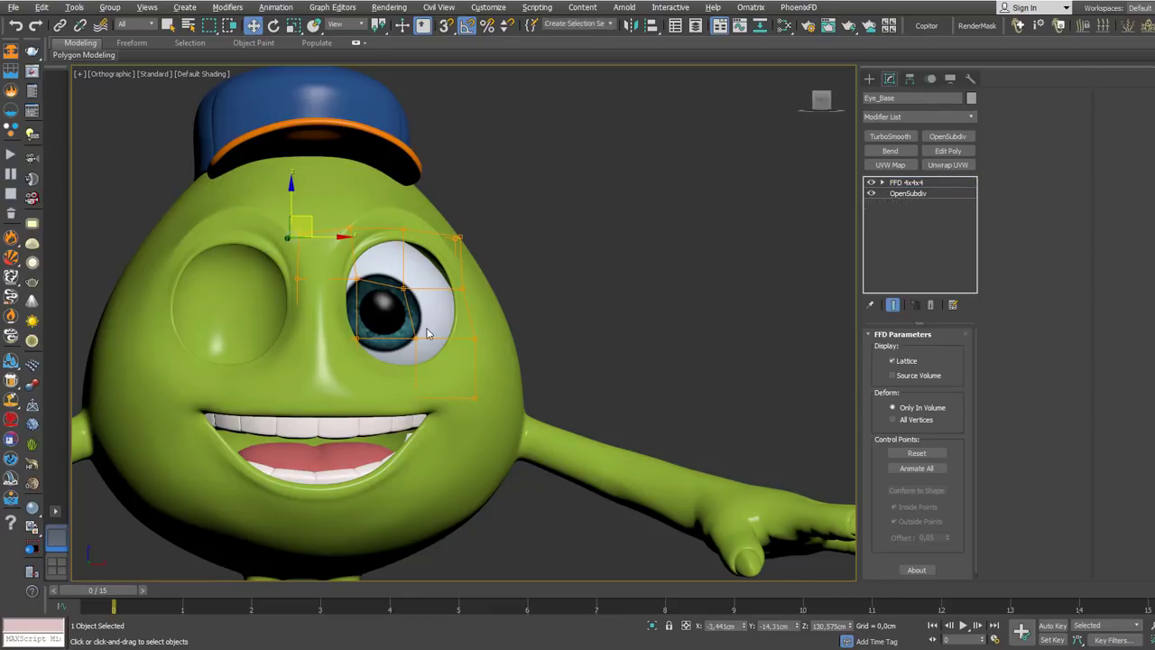
pyautogui.scroll(-3, 456, 331)
pyautogui.click(495, 285)
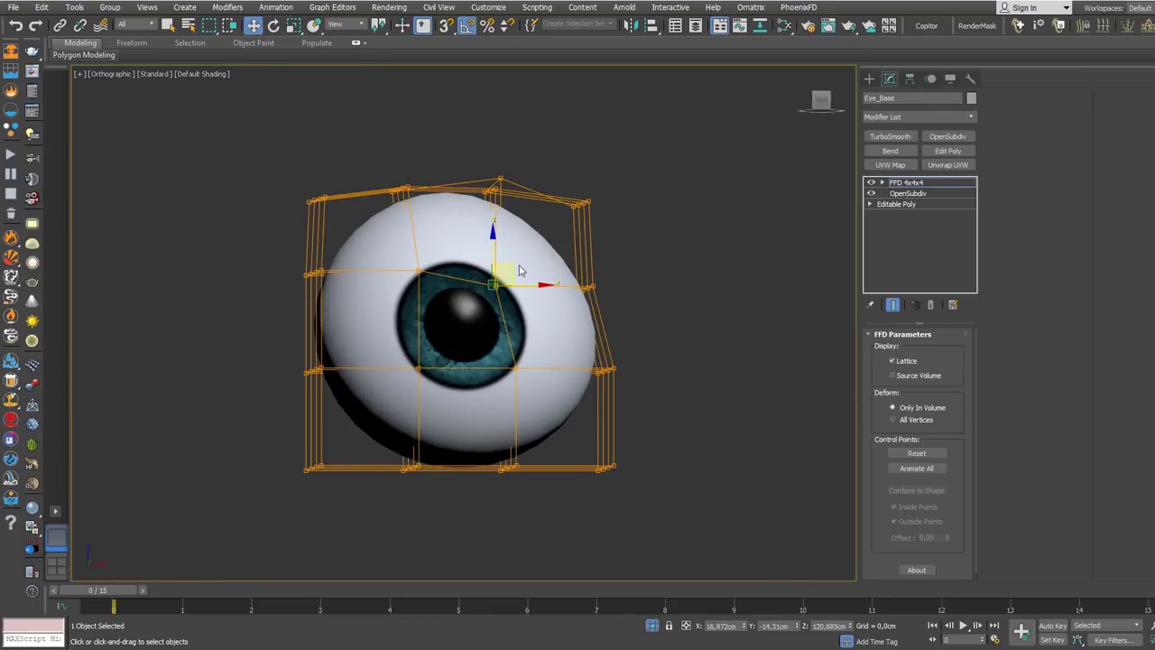
pyautogui.moveTo(380, 311); pyautogui.dragTo(424, 269)
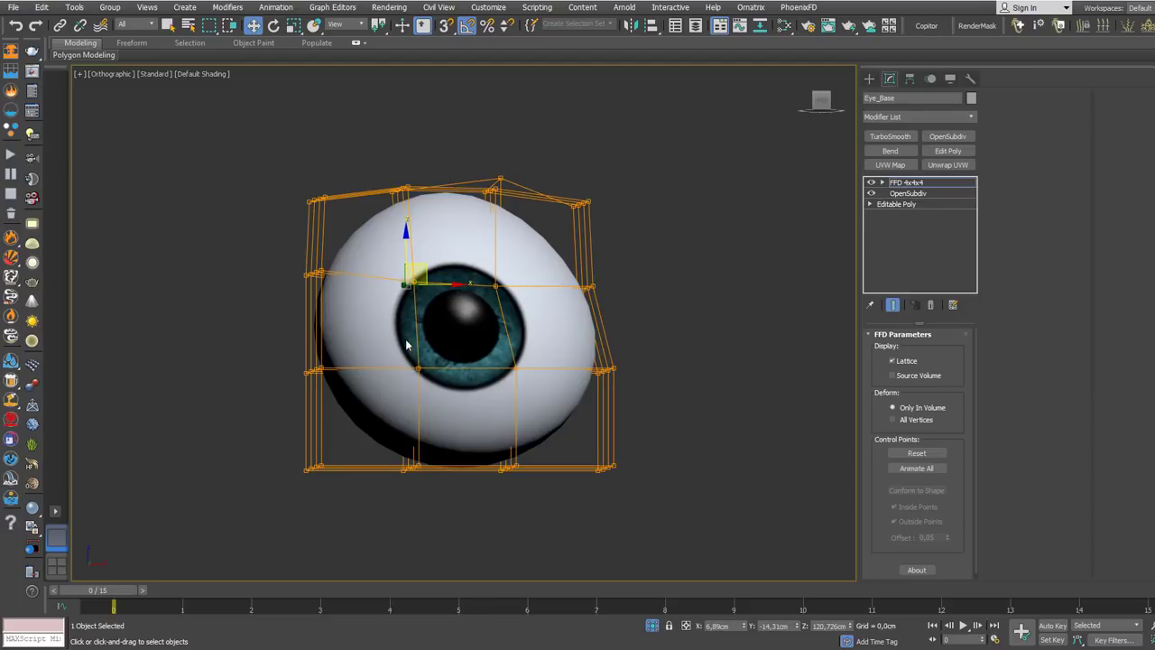
pyautogui.moveTo(403, 340); pyautogui.dragTo(438, 418)
pyautogui.click(511, 369)
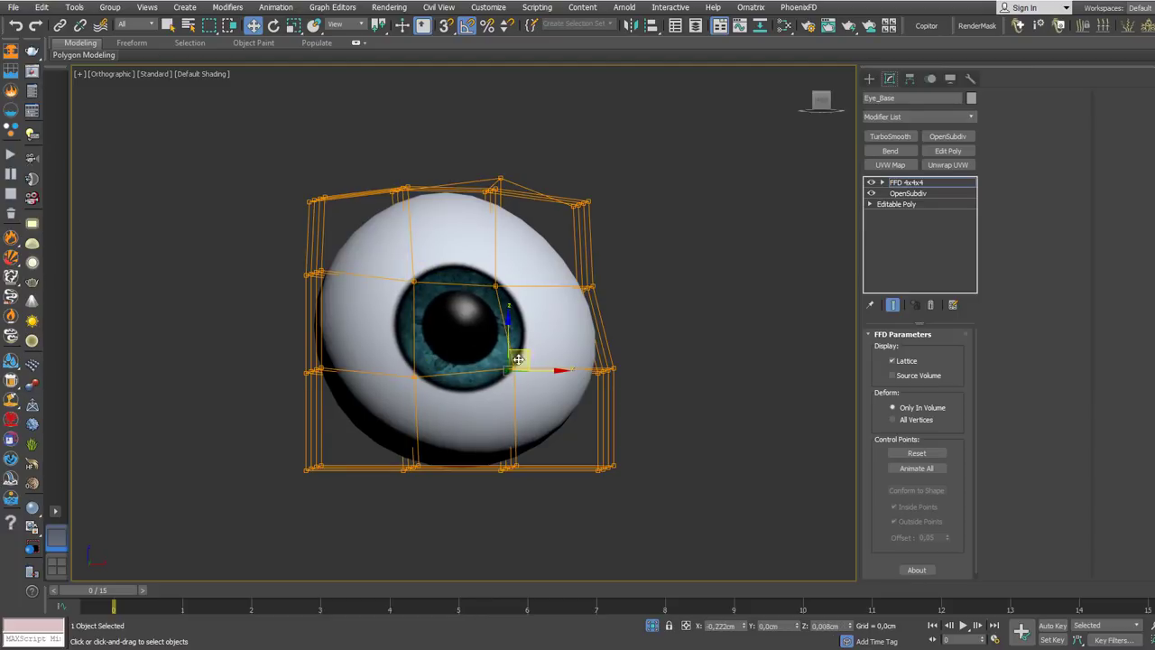
# - Pull the lattice's outer side control points inward at the lower middle, upper middle and upper corner
pyautogui.scroll(-2, 530, 355)
pyautogui.keyDown('alt'); pyautogui.moveTo(530, 356); pyautogui.dragTo(525, 359, button='middle'); pyautogui.keyUp('alt')
pyautogui.moveTo(608, 333); pyautogui.dragTo(561, 386)
pyautogui.keyDown('alt'); pyautogui.moveTo(578, 370); pyautogui.dragTo(588, 362, button='middle'); pyautogui.keyUp('alt')
pyautogui.moveTo(592, 355); pyautogui.dragTo(561, 292)
pyautogui.moveTo(583, 233); pyautogui.dragTo(546, 275)
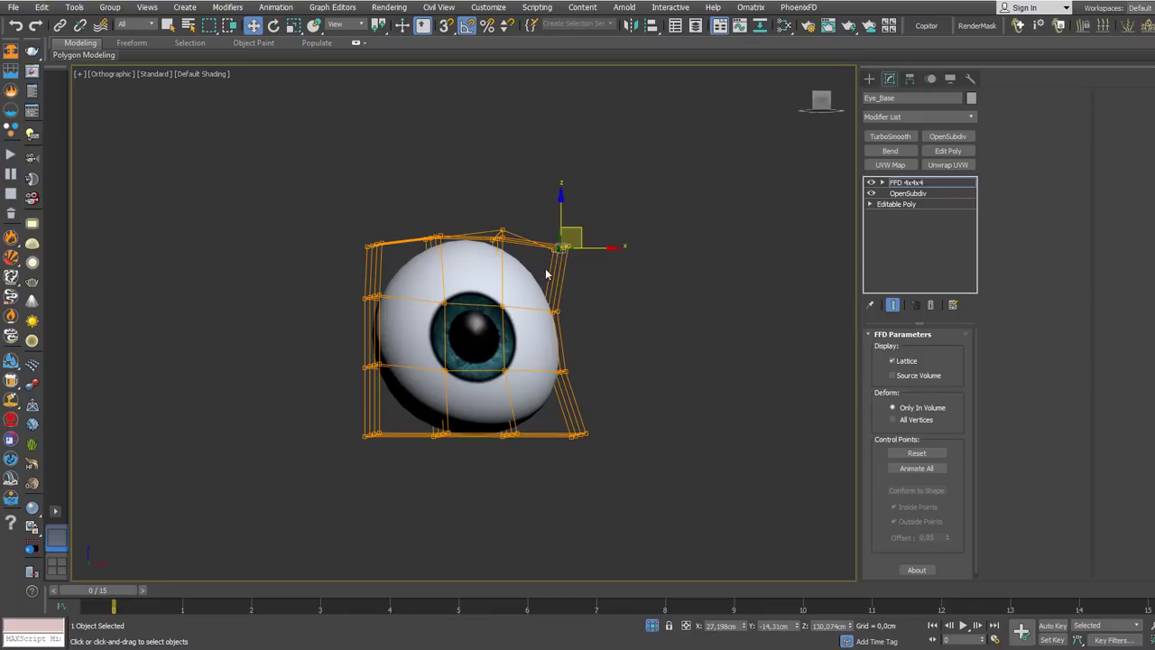
pyautogui.moveTo(569, 229); pyautogui.dragTo(562, 232)
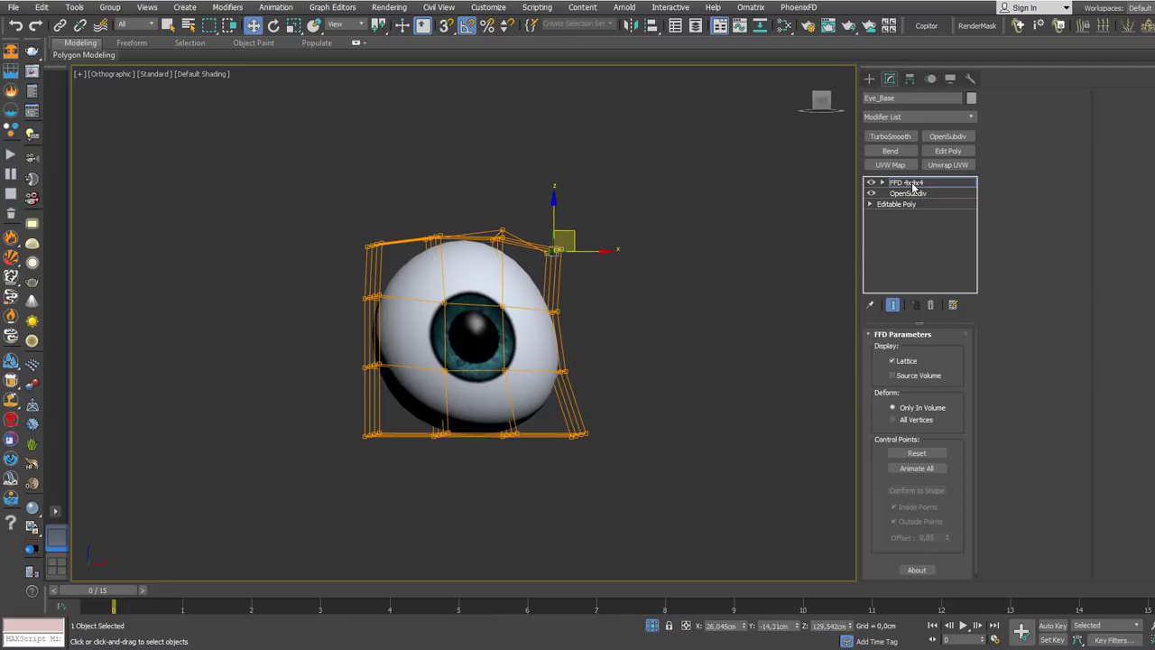
# - Leave control point editing, reselect the deformed eyeball and exit isolation
pyautogui.click(670, 279)
pyautogui.click(525, 383)
pyautogui.click(599, 387)
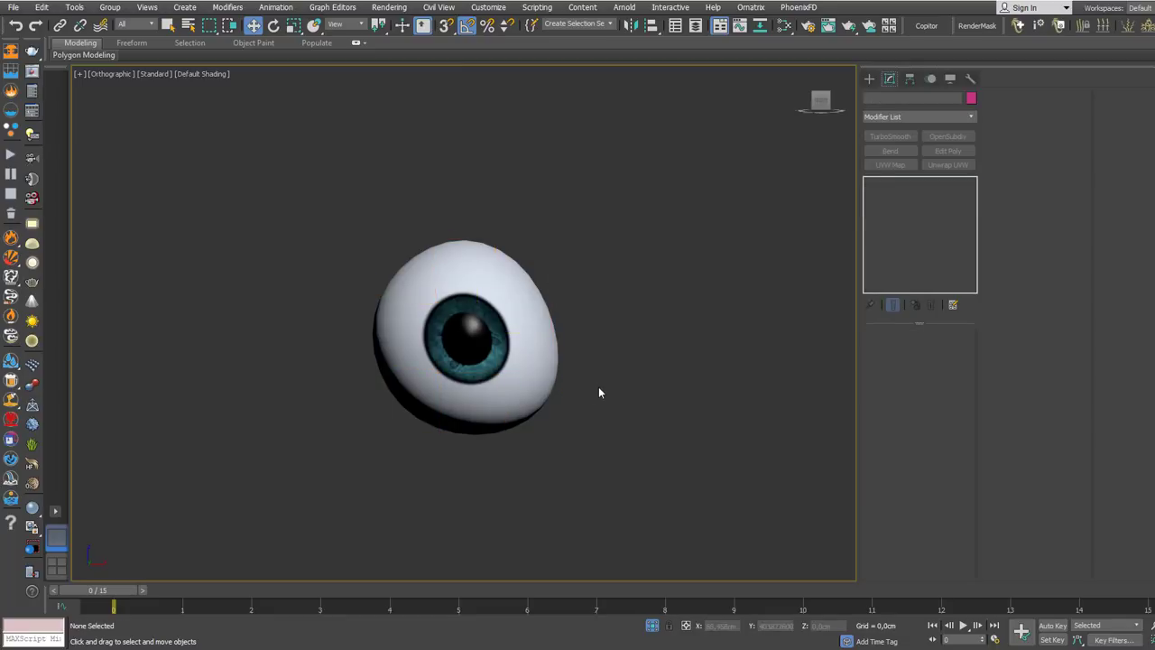
pyautogui.click(499, 358)
pyautogui.click(653, 625)
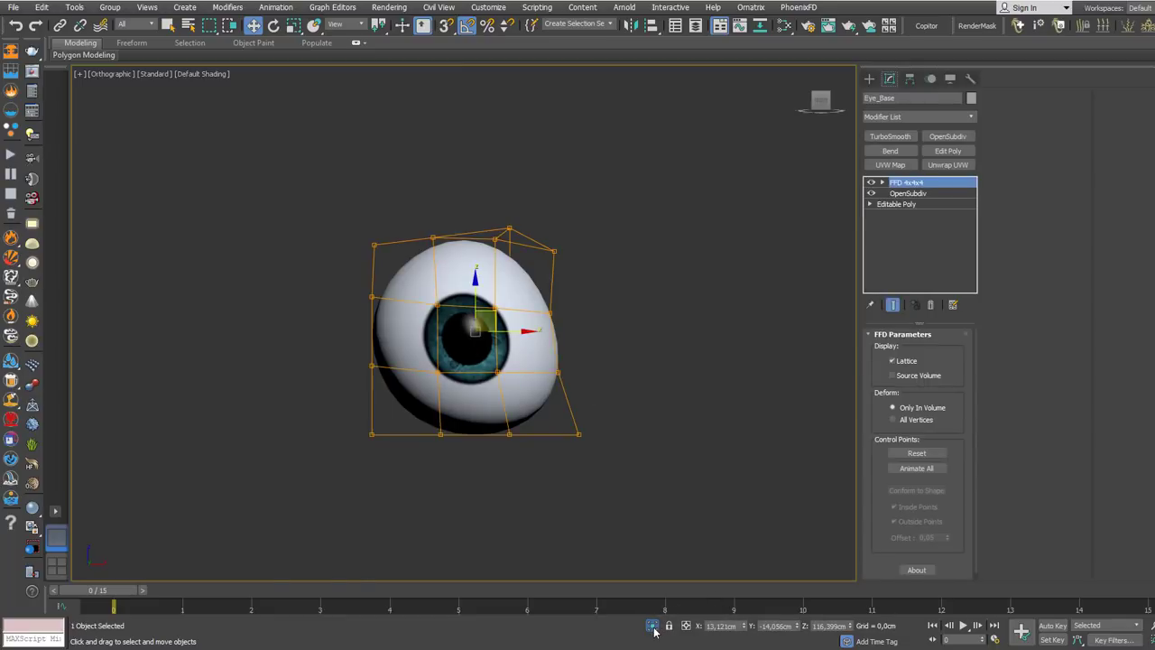
# - Return to control point editing on the eyeball's FFD 4x4x4 and reposition the lattice's upper points along the top of the eye socket
pyautogui.scroll(-2, 459, 353)
pyautogui.scroll(5, 389, 335)
pyautogui.keyDown('alt'); pyautogui.moveTo(389, 335); pyautogui.dragTo(962, 223, button='middle'); pyautogui.keyUp('alt')
pyautogui.click(941, 183)
pyautogui.keyDown('alt'); pyautogui.moveTo(688, 227); pyautogui.dragTo(546, 163, button='middle'); pyautogui.keyUp('alt')
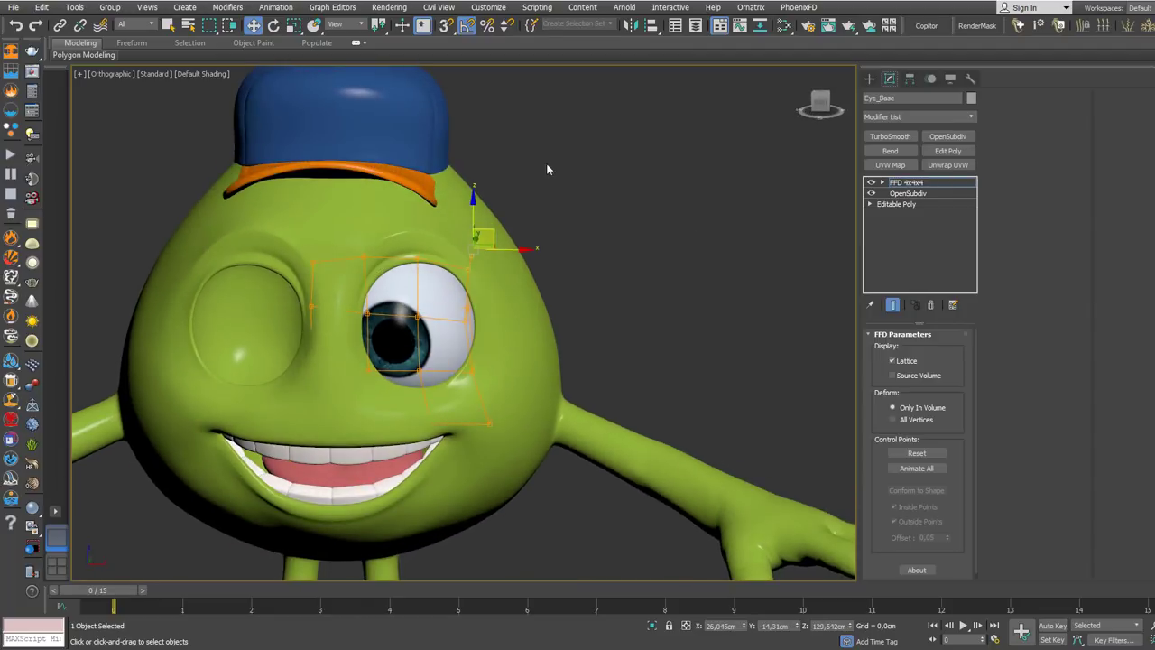
pyautogui.keyDown('alt'); pyautogui.moveTo(312, 278); pyautogui.dragTo(366, 270, button='middle'); pyautogui.keyUp('alt')
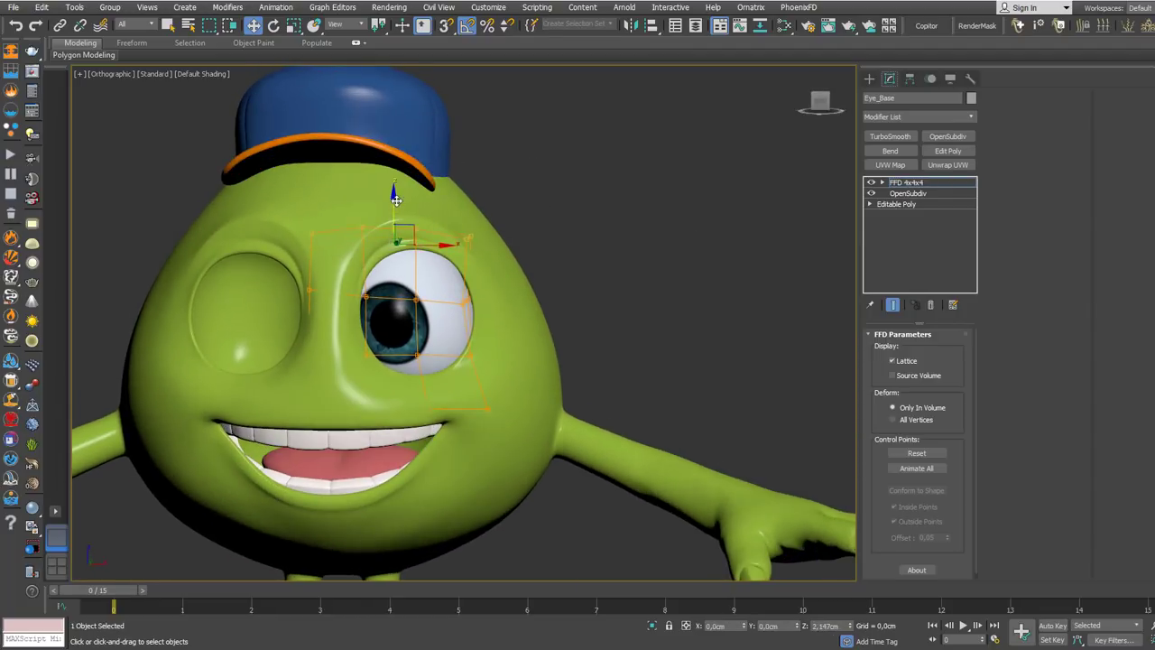
pyautogui.keyDown('alt'); pyautogui.moveTo(395, 191); pyautogui.dragTo(374, 230, button='middle'); pyautogui.keyUp('alt')
pyautogui.moveTo(367, 218); pyautogui.dragTo(345, 218)
# - Shift the upper lattice control point while viewing the eye from the side, and leave control point editing
pyautogui.scroll(2, 357, 222)
pyautogui.keyDown('alt'); pyautogui.moveTo(358, 222); pyautogui.dragTo(476, 180, button='middle'); pyautogui.keyUp('alt')
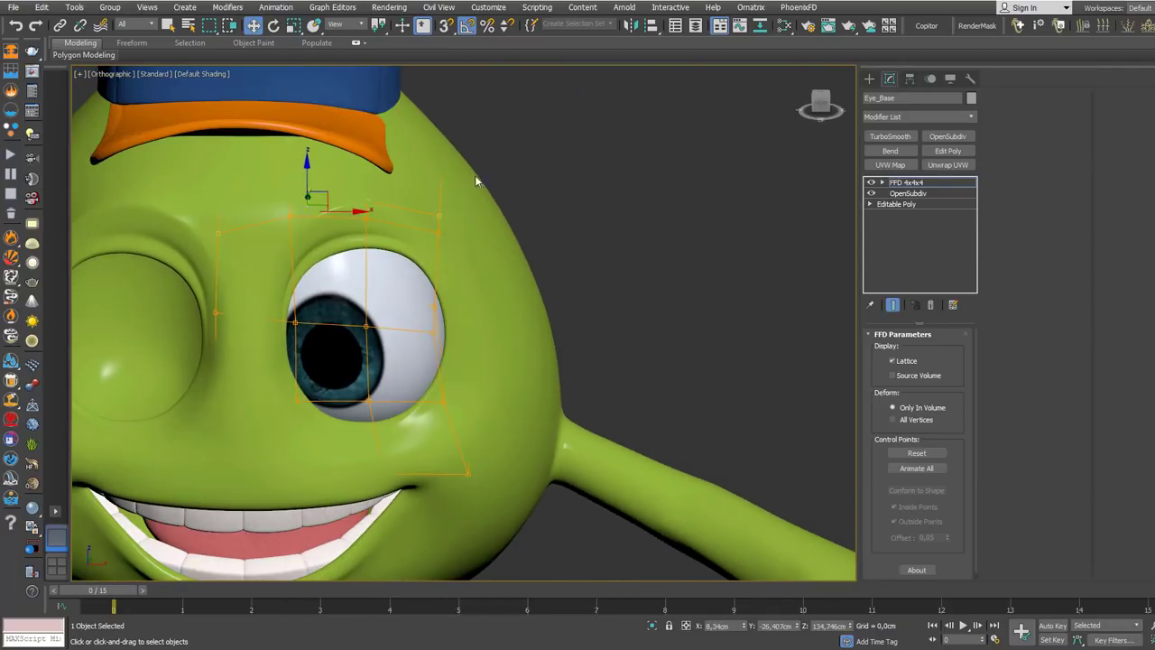
pyautogui.keyDown('alt'); pyautogui.moveTo(408, 271); pyautogui.dragTo(429, 224, button='middle'); pyautogui.keyUp('alt')
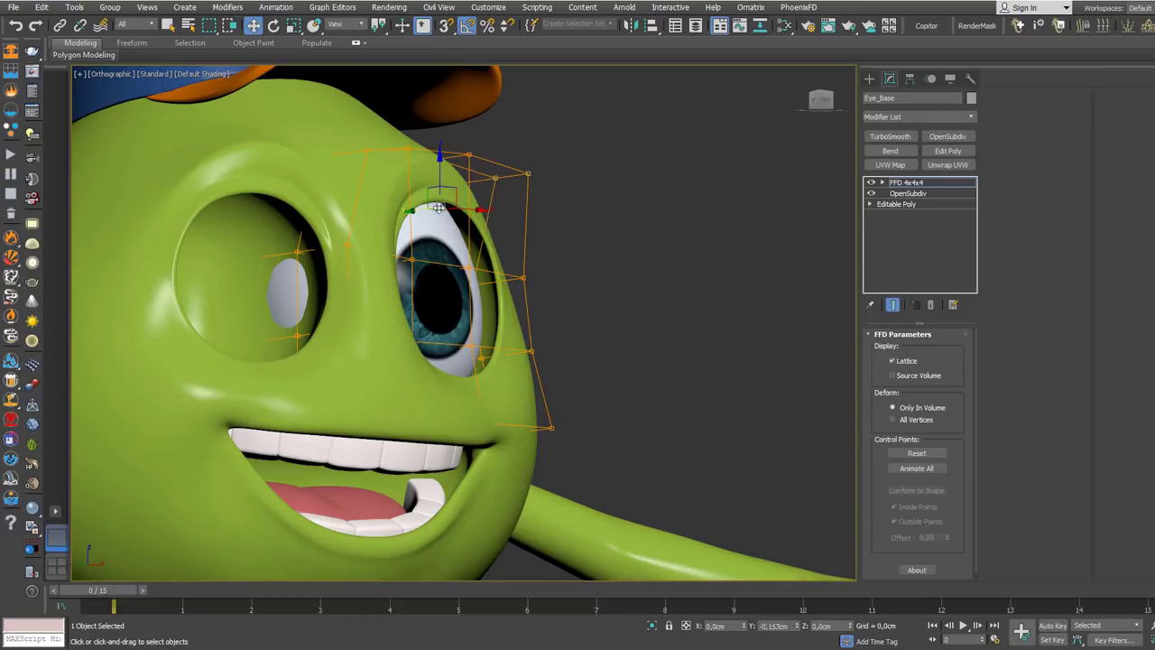
pyautogui.moveTo(439, 208); pyautogui.dragTo(462, 209)
pyautogui.keyDown('alt'); pyautogui.moveTo(462, 209); pyautogui.dragTo(454, 260, button='middle'); pyautogui.keyUp('alt')
pyautogui.click(905, 182)
pyautogui.scroll(6, 320, 185)
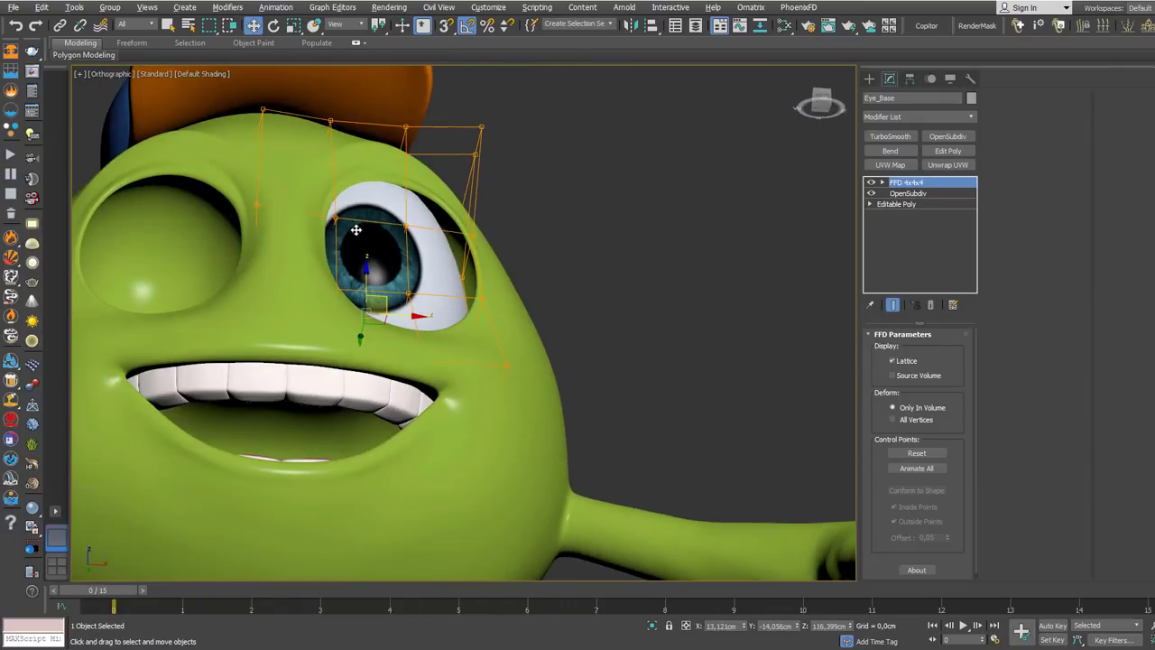
# - Try rotating the deformed eyeball -15 degrees about its X axis with the Rotate tool to test how it turns in the socket
pyautogui.scroll(-4, 320, 185)
pyautogui.keyDown('alt'); pyautogui.moveTo(343, 197); pyautogui.dragTo(300, 271, button='middle'); pyautogui.keyUp('alt')
pyautogui.rightClick(317, 270)
pyautogui.click(337, 306)
pyautogui.rightClick(330, 287)
pyautogui.click(341, 310)
pyautogui.moveTo(297, 271); pyautogui.dragTo(268, 236)
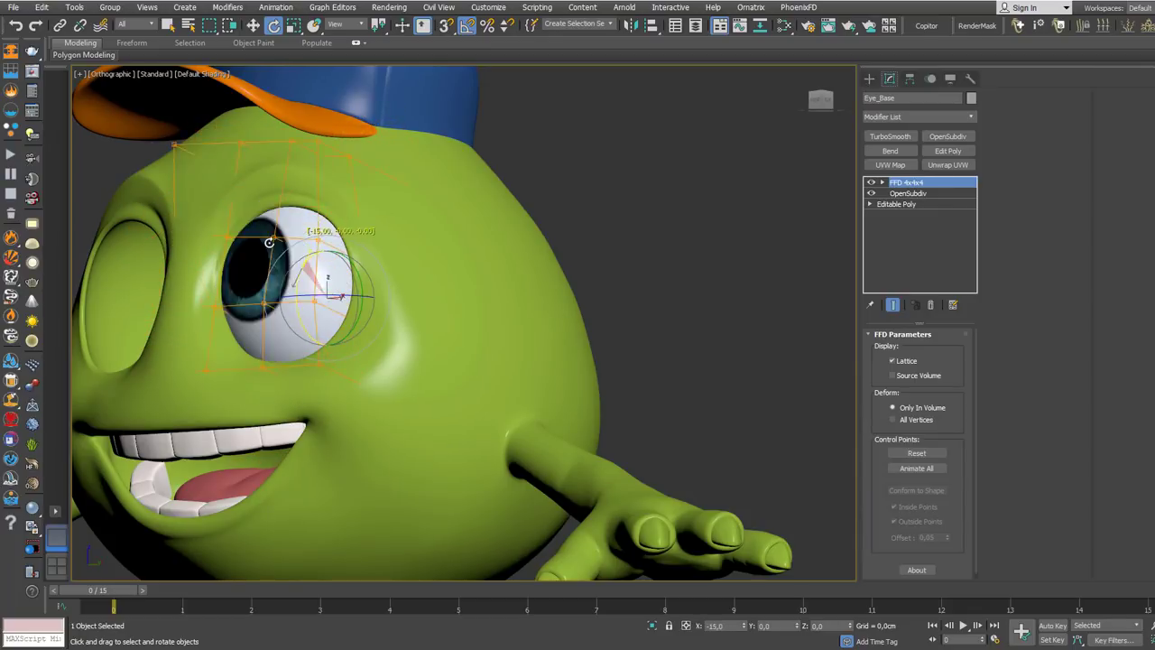
pyautogui.keyDown('alt'); pyautogui.moveTo(269, 242); pyautogui.dragTo(364, 230, button='middle'); pyautogui.keyUp('alt')
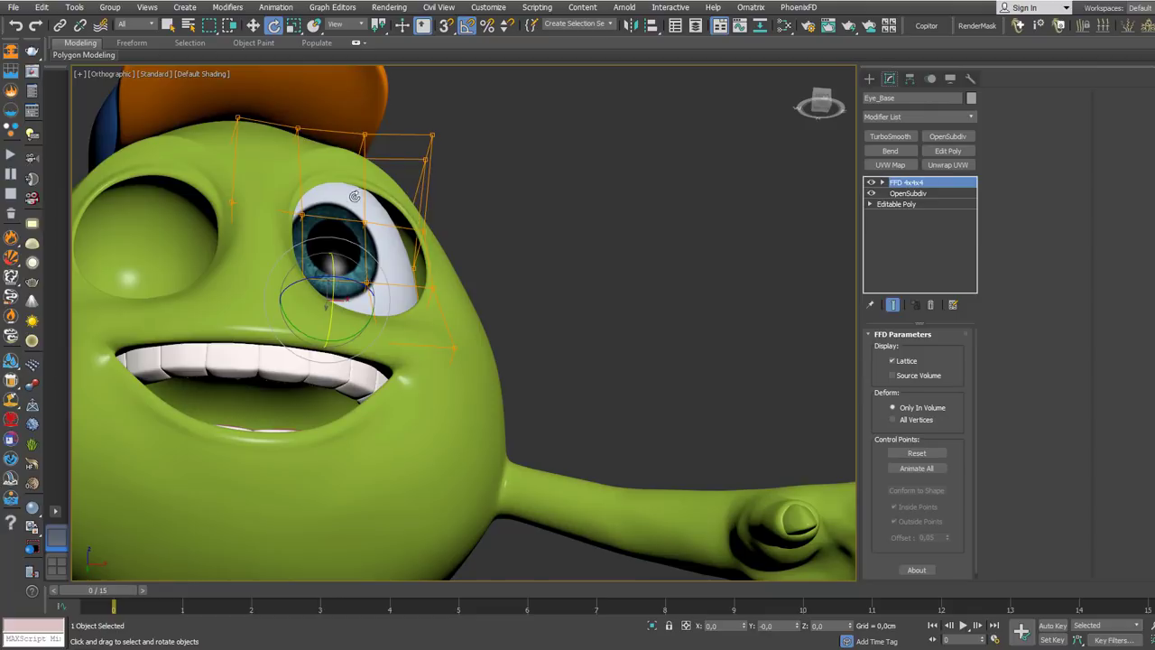
pyautogui.keyDown('alt'); pyautogui.moveTo(409, 267); pyautogui.dragTo(386, 299, button='middle'); pyautogui.keyUp('alt')
pyautogui.scroll(3, 390, 327)
pyautogui.scroll(2, 388, 333)
pyautogui.scroll(-3, 388, 332)
pyautogui.scroll(-3, 386, 303)
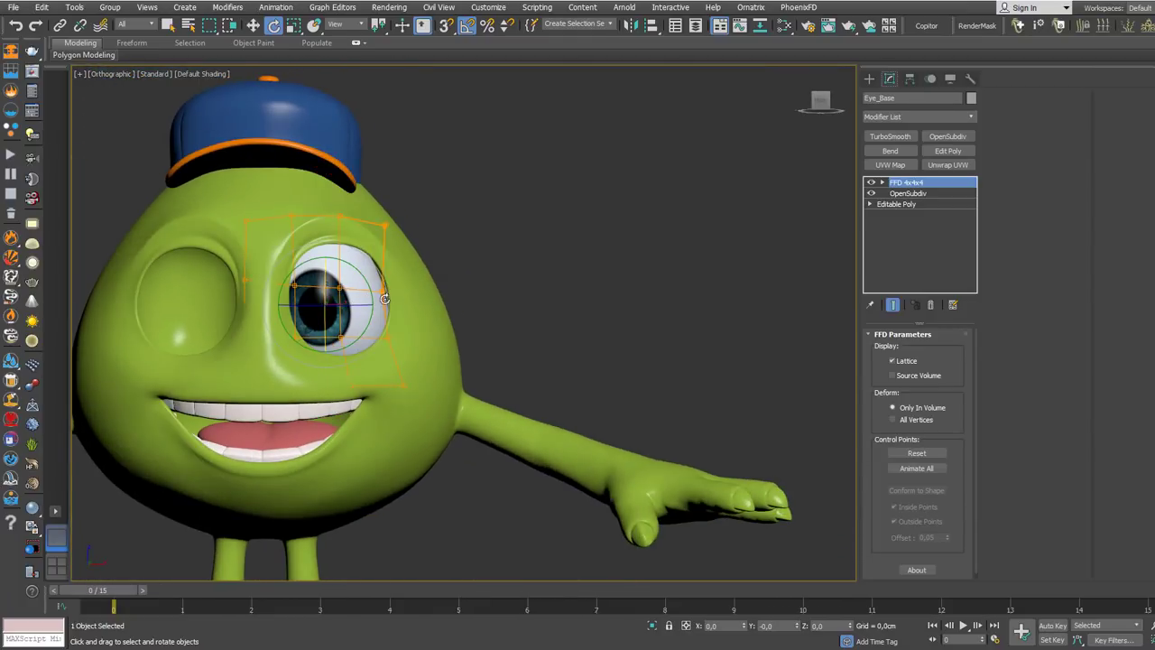
# - Delete the FFD 4x4x4 modifier from the eyeball and switch to the Move tool
pyautogui.click(930, 304)
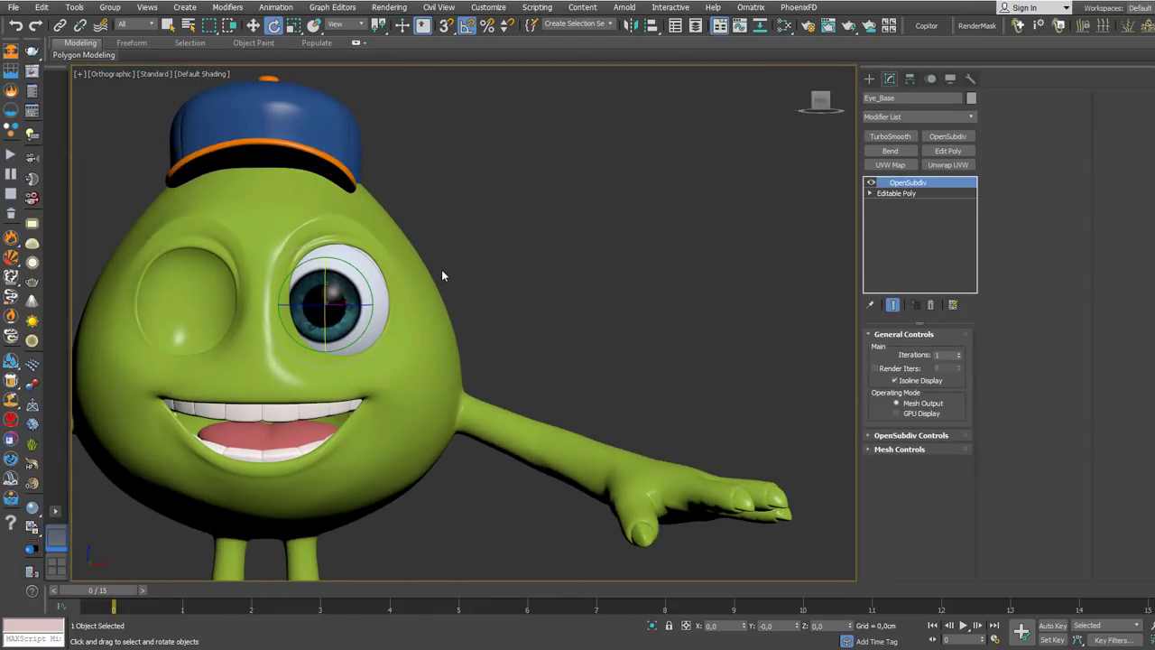
pyautogui.rightClick(441, 276)
pyautogui.click(459, 294)
pyautogui.moveTo(400, 287); pyautogui.dragTo(459, 317, button='middle')
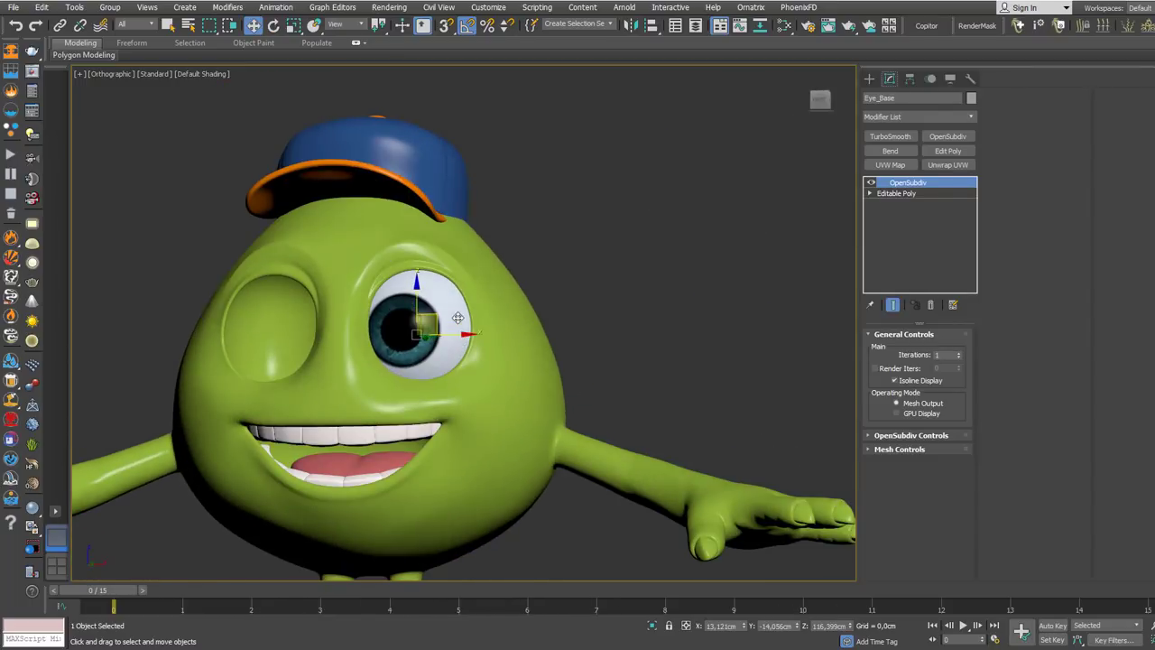
# - Try moving the undeformed eyeball sideways along the X axis in the socket
pyautogui.rightClick(458, 318)
pyautogui.click(471, 343)
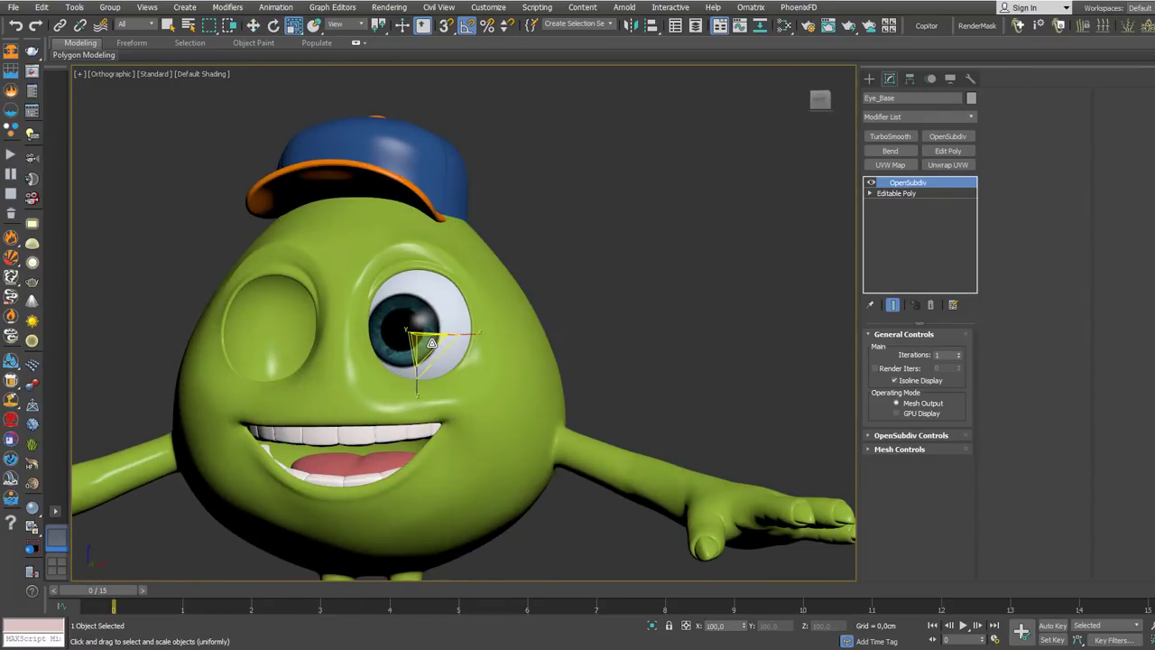
pyautogui.press('F12')
pyautogui.click(811, 233)
pyautogui.rightClick(598, 247)
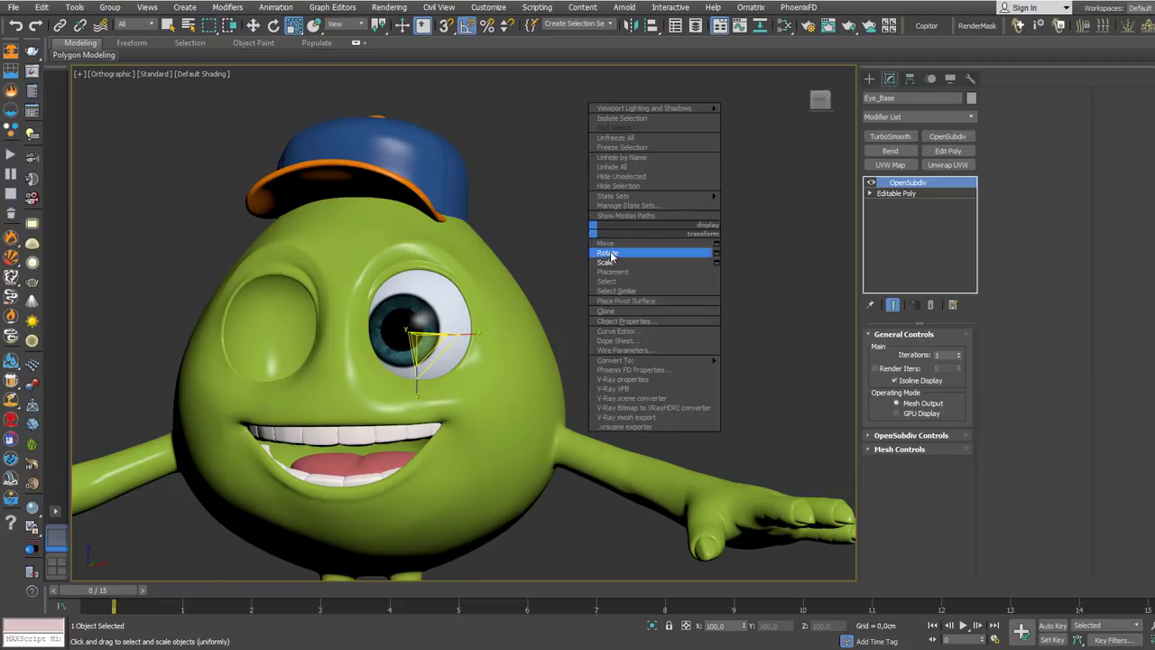
pyautogui.click(606, 250)
pyautogui.keyDown('alt'); pyautogui.moveTo(609, 263); pyautogui.dragTo(559, 271, button='middle'); pyautogui.keyUp('alt')
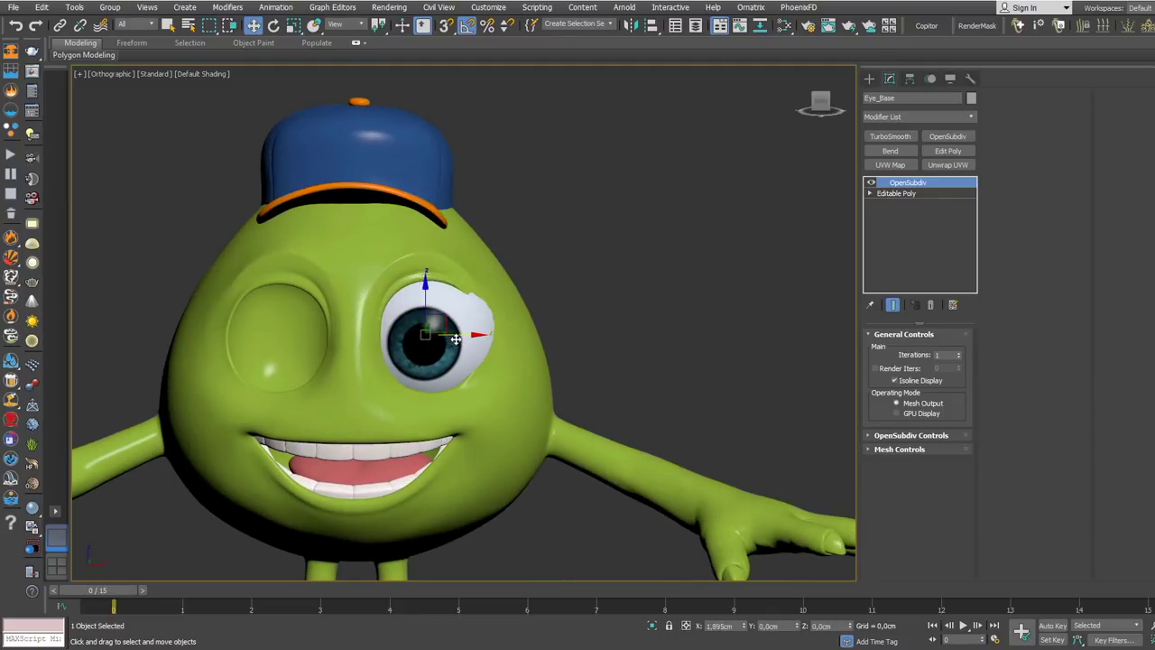
pyautogui.keyDown('alt'); pyautogui.moveTo(451, 325); pyautogui.dragTo(424, 307, button='middle'); pyautogui.keyUp('alt')
pyautogui.scroll(3, 443, 338)
# - Create a Geometric/Deformable FFD(Box) space warp beside the character's feet, about 61 cm long, 54 cm wide and 52 cm high
pyautogui.press('f')
pyautogui.scroll(3, 448, 181)
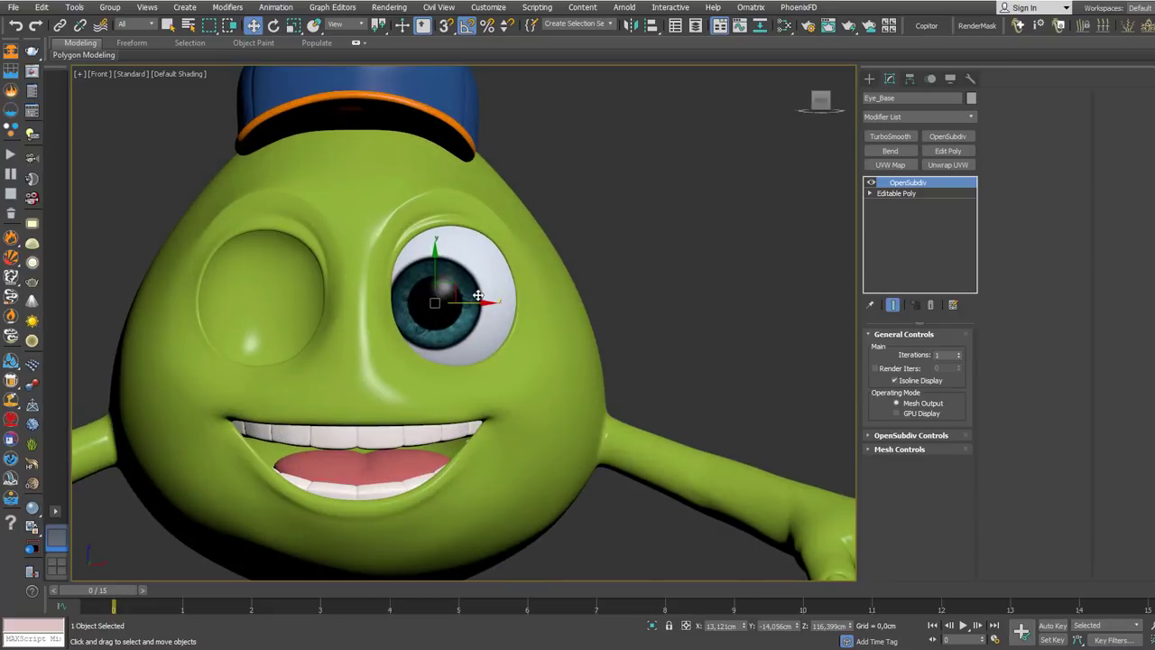
pyautogui.click(870, 80)
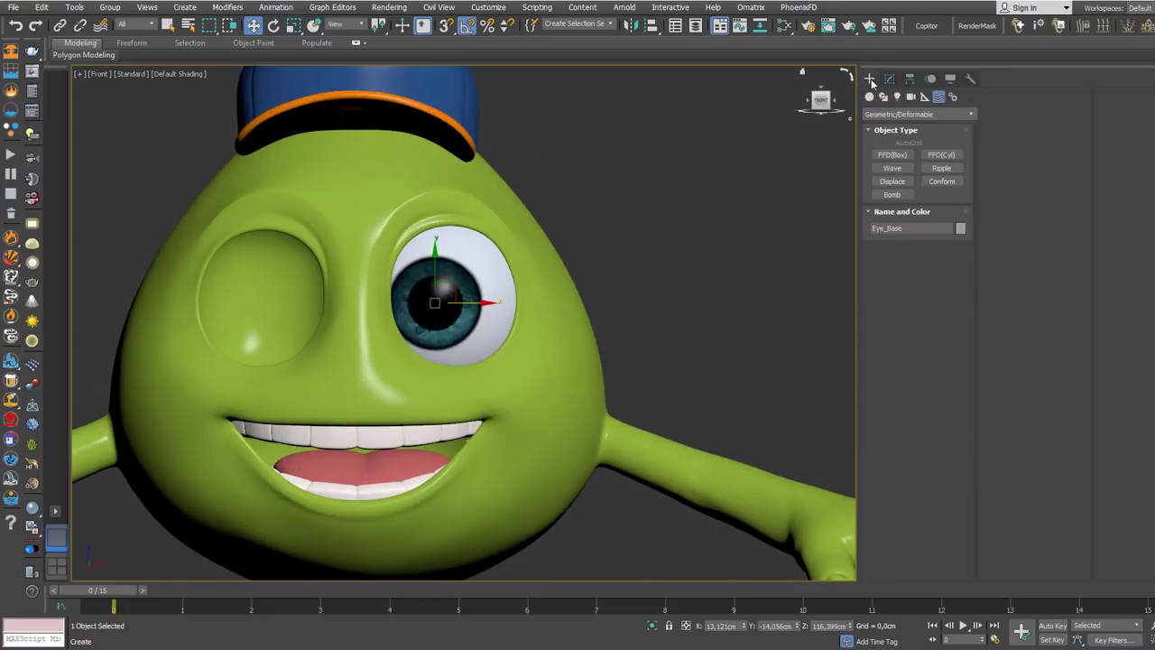
pyautogui.click(920, 115)
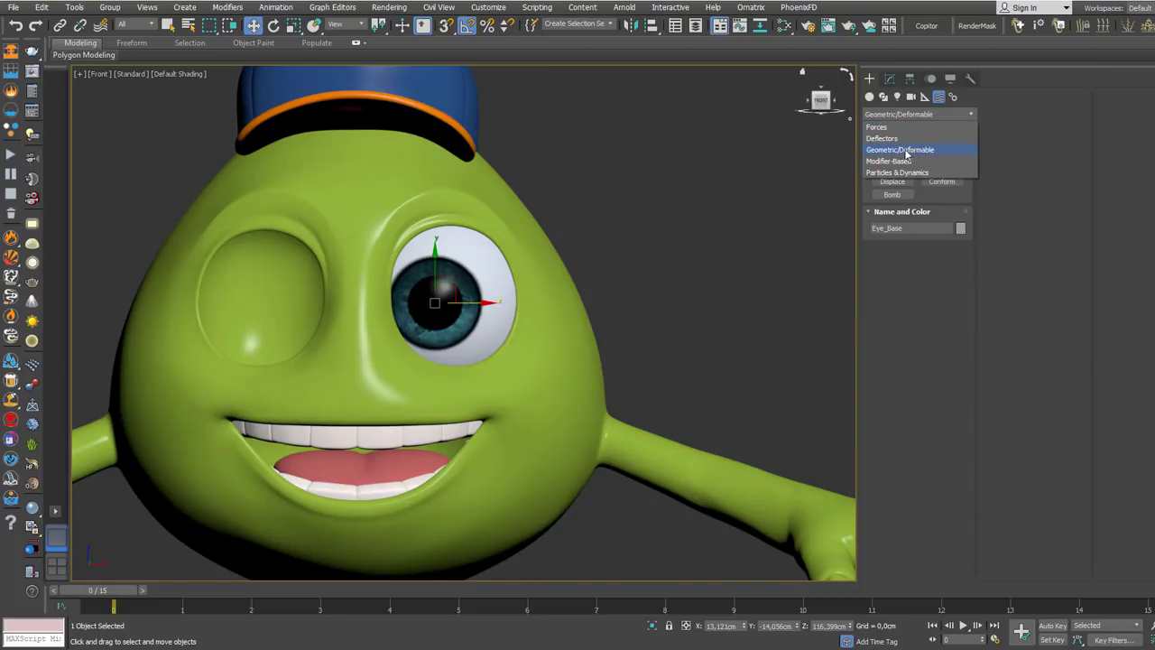
pyautogui.click(909, 154)
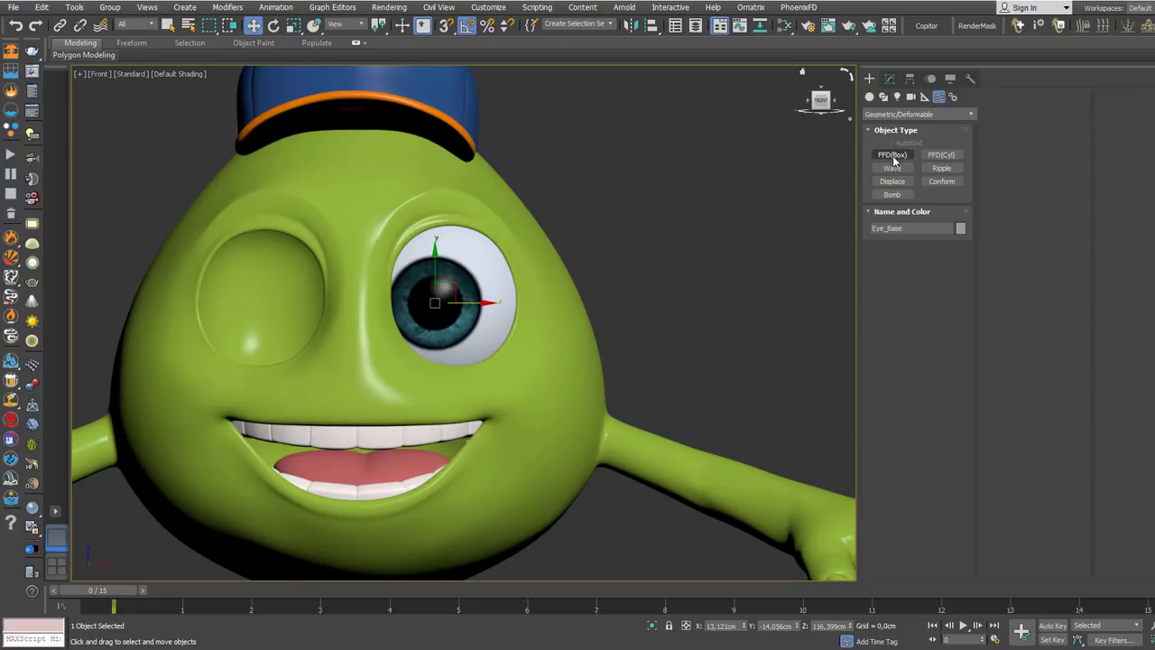
pyautogui.scroll(-5, 683, 214)
pyautogui.keyDown('alt'); pyautogui.moveTo(683, 214); pyautogui.dragTo(587, 219, button='middle'); pyautogui.keyUp('alt')
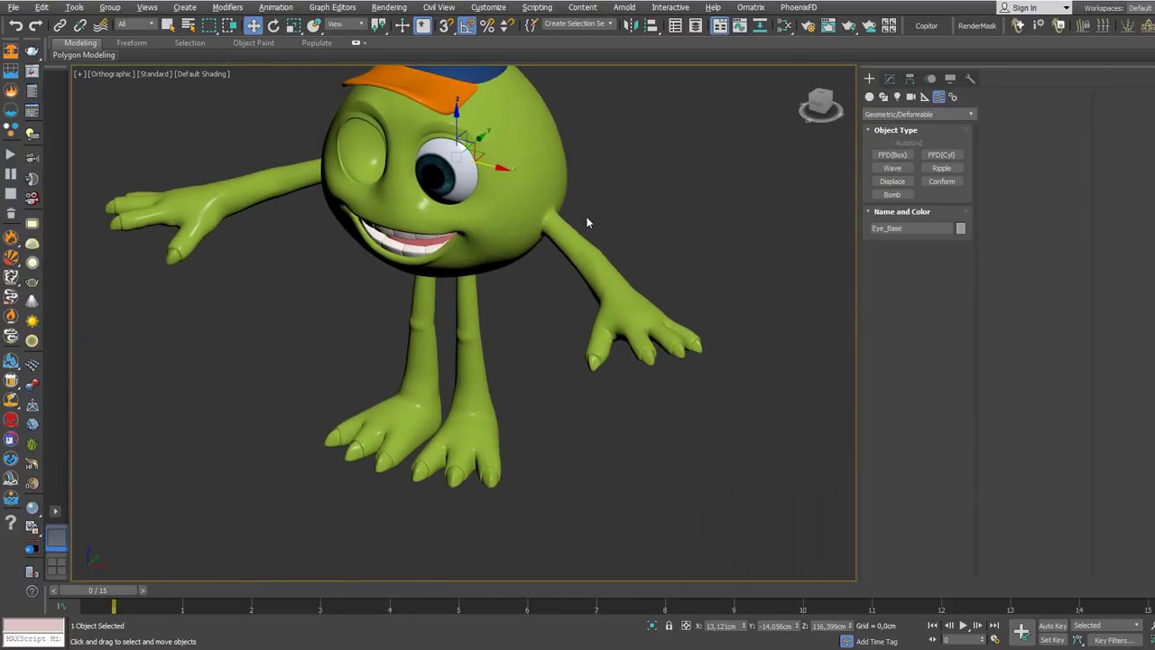
pyautogui.click(893, 155)
pyautogui.scroll(-2, 564, 370)
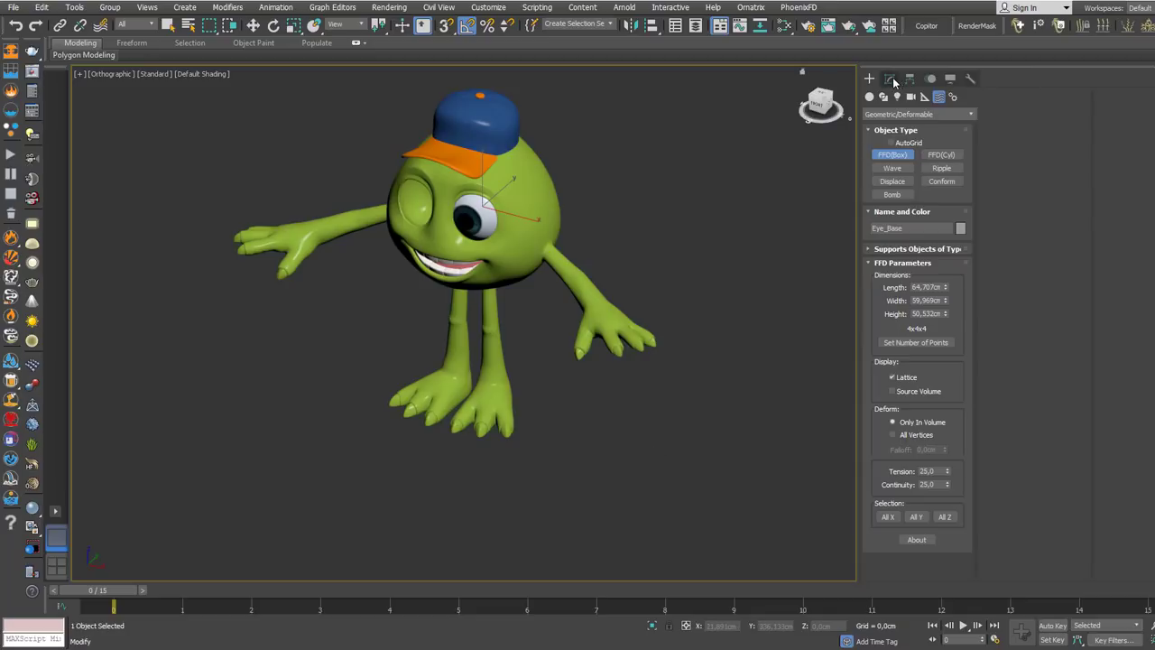
pyautogui.moveTo(604, 443); pyautogui.dragTo(593, 425, button='middle')
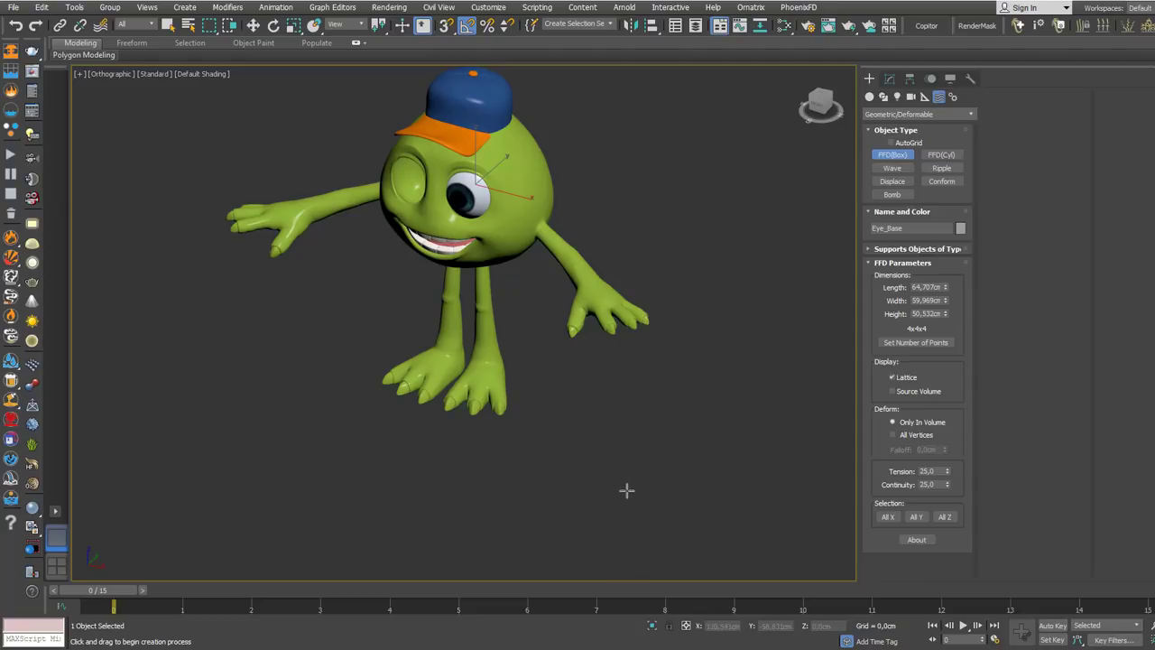
pyautogui.moveTo(629, 439); pyautogui.dragTo(472, 461)
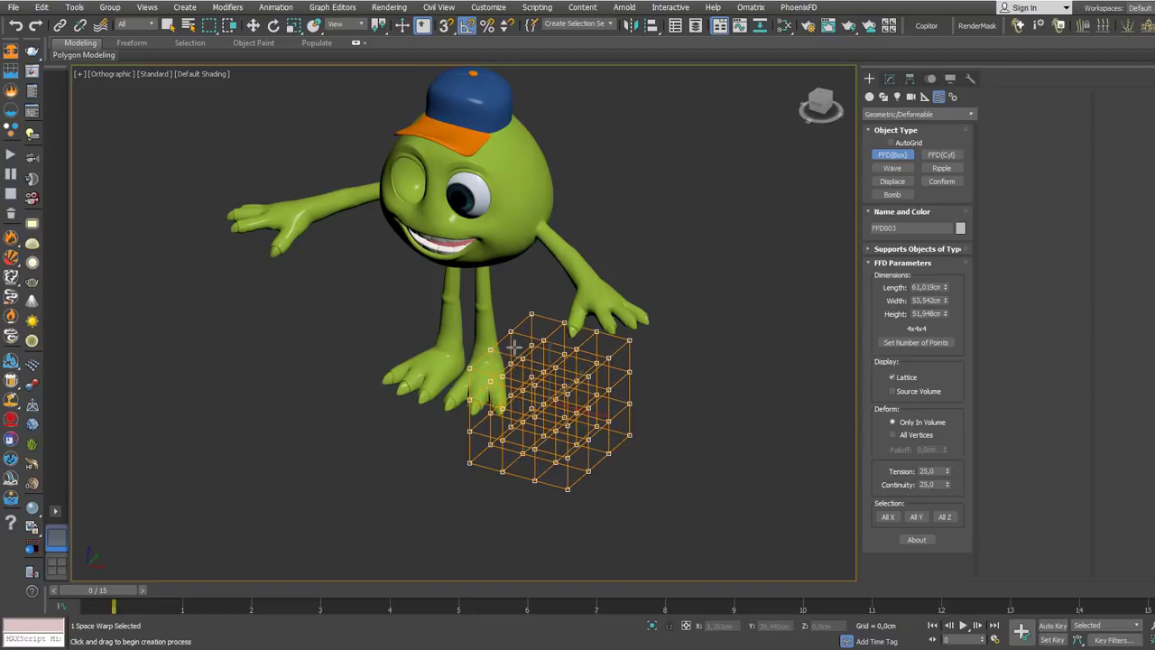
# - Increase the FFD(Box) lattice's length to about 64 cm
pyautogui.click(889, 79)
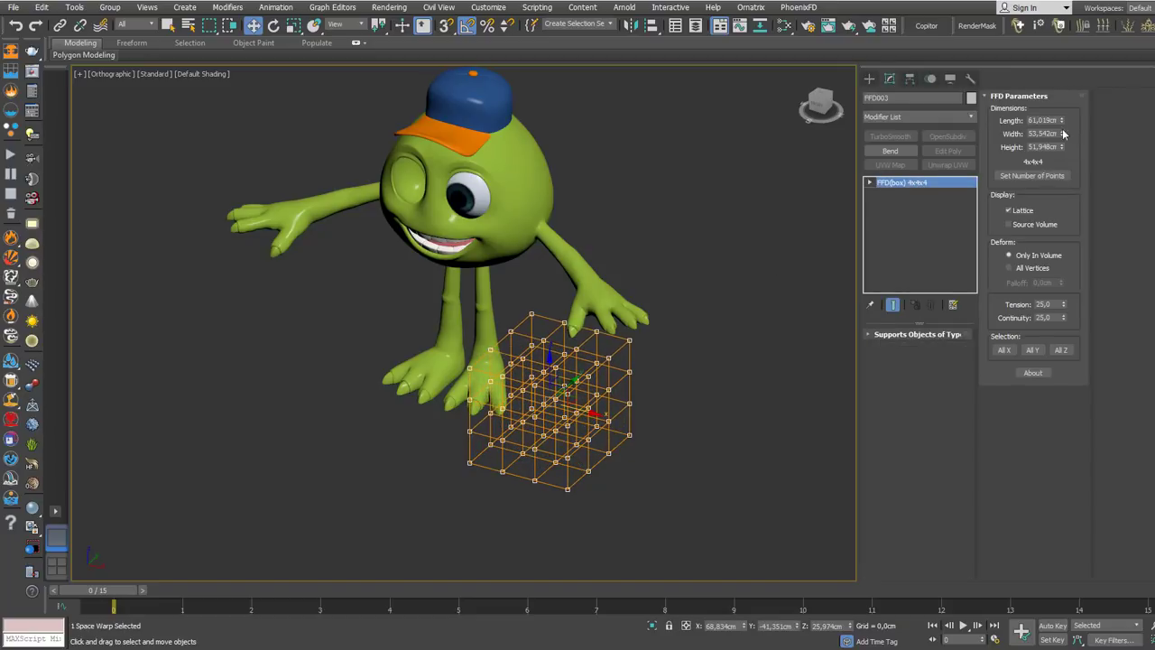
pyautogui.moveTo(1062, 121); pyautogui.dragTo(1062, 117)
pyautogui.keyDown('alt'); pyautogui.moveTo(490, 334); pyautogui.dragTo(586, 328, button='middle'); pyautogui.keyUp('alt')
# - In the front view, move the FFD(Box) lattice up beside the character's head, level with the eye
pyautogui.rightClick(585, 328)
pyautogui.click(597, 346)
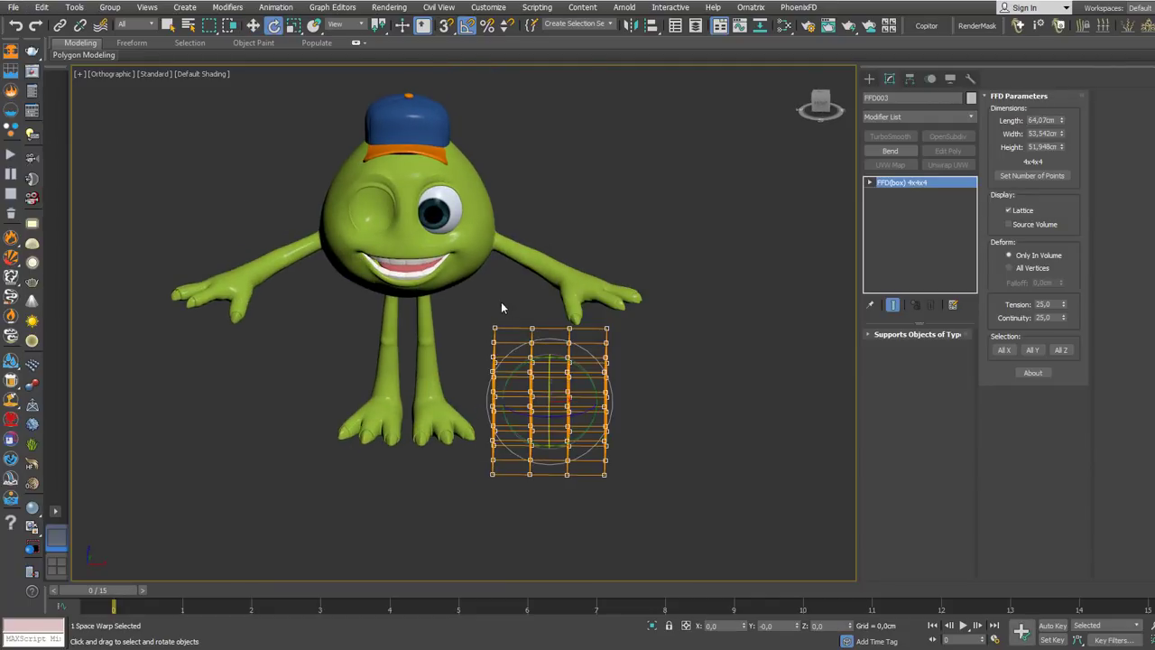
pyautogui.click(434, 214)
pyautogui.click(592, 341)
pyautogui.rightClick(572, 341)
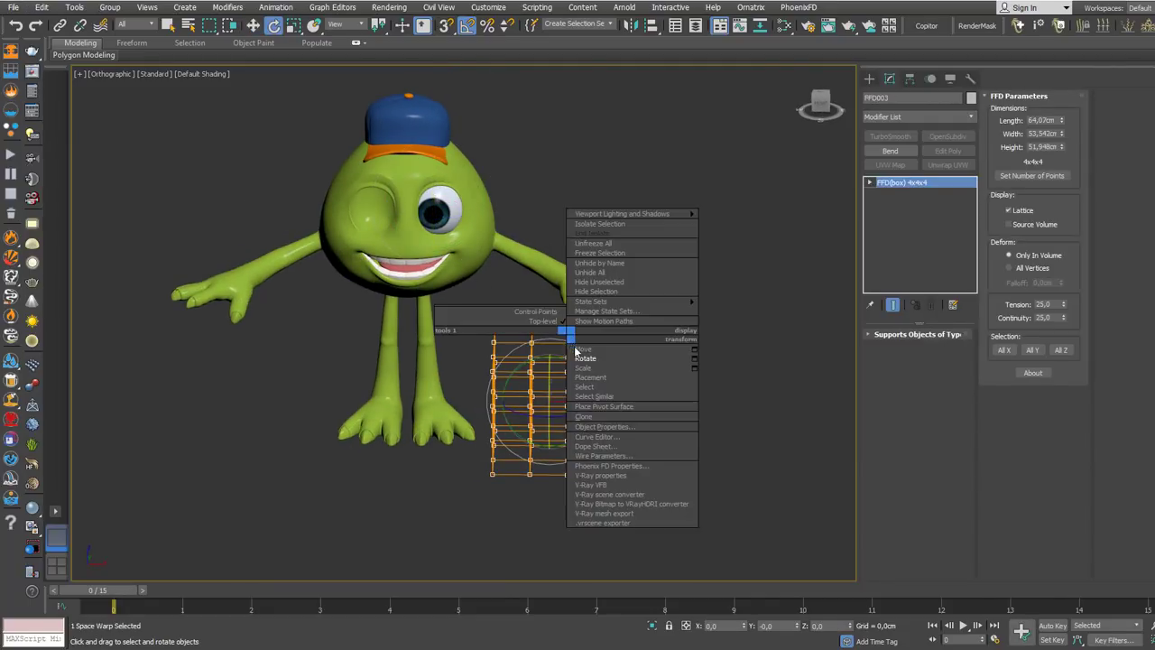
pyautogui.click(582, 347)
pyautogui.keyDown('alt'); pyautogui.moveTo(582, 346); pyautogui.dragTo(562, 404, button='middle'); pyautogui.keyUp('alt')
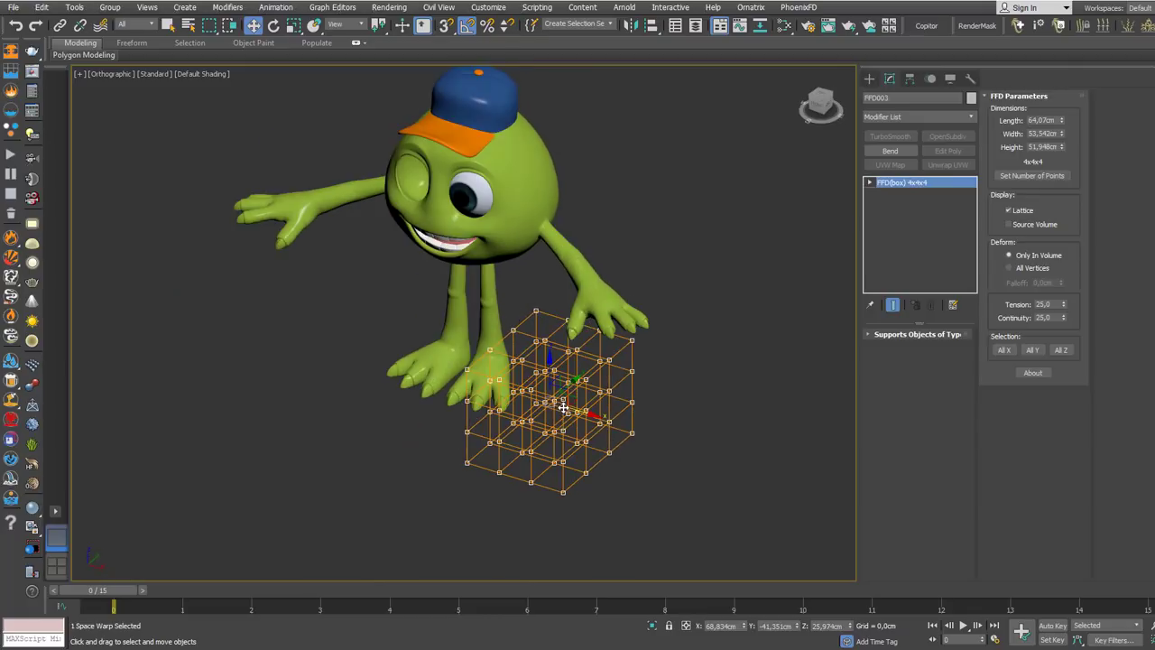
pyautogui.press('f')
pyautogui.scroll(-3, 536, 403)
pyautogui.moveTo(637, 465); pyautogui.dragTo(622, 272)
pyautogui.scroll(2, 623, 270)
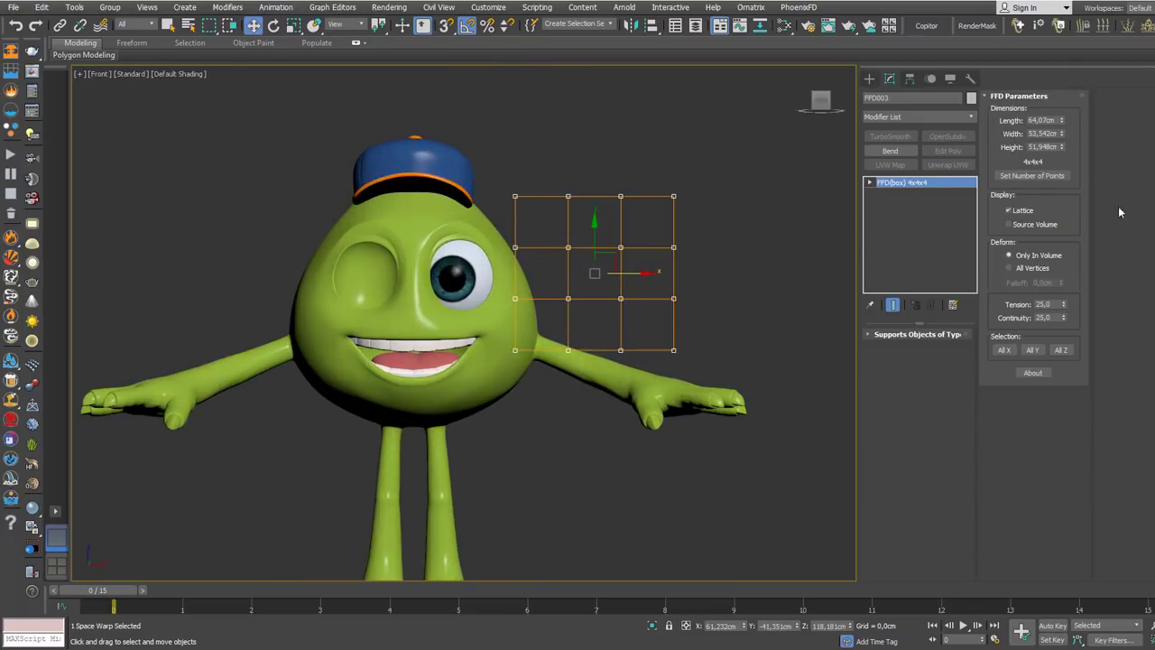
# - Reduce the lattice's height to about 31 cm, isolate it together with the eyeball, and select only the lattice
pyautogui.moveTo(1061, 150); pyautogui.dragTo(1065, 171)
pyautogui.keyDown('ctrl'); pyautogui.click(467, 276); pyautogui.keyUp('ctrl')
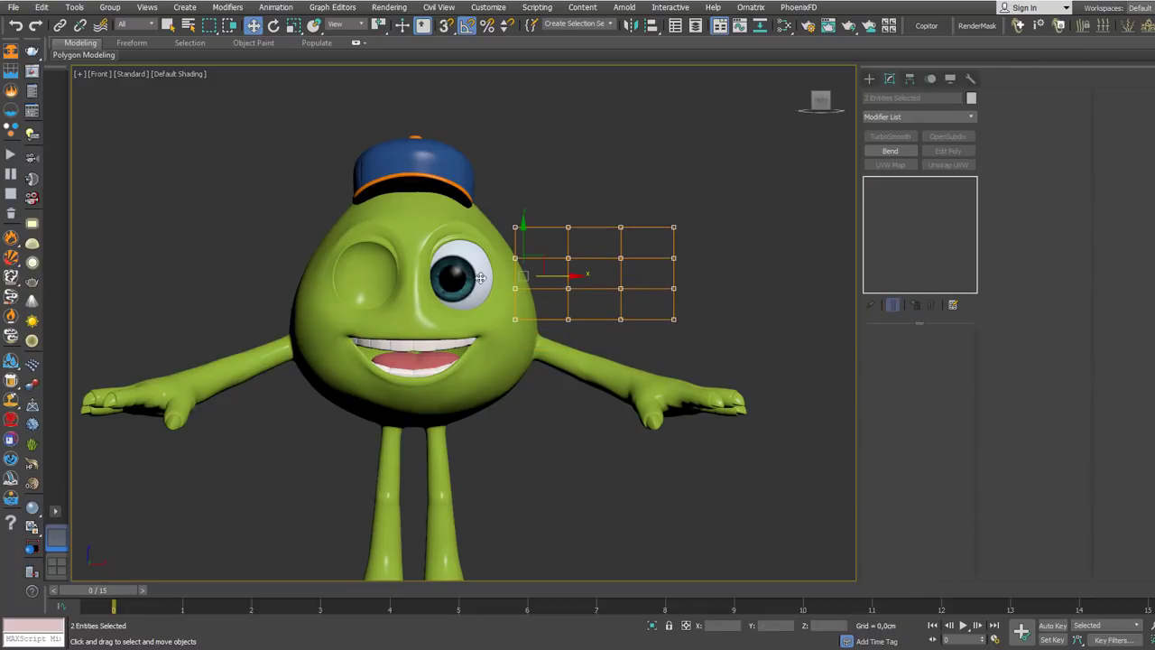
pyautogui.hotkey('alt', 'q')
pyautogui.scroll(-2, 490, 280)
pyautogui.click(525, 326)
pyautogui.scroll(-1, 561, 332)
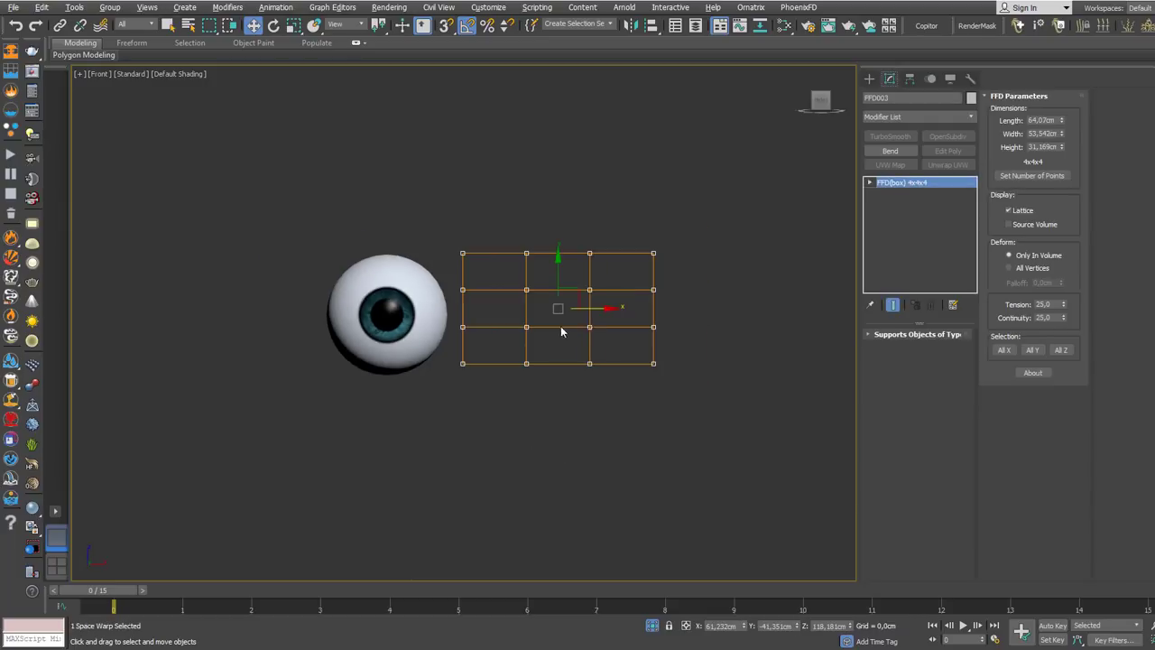
# - Move the lattice over the eyeball and set its length, width and height to 40 cm
pyautogui.moveTo(590, 308); pyautogui.dragTo(423, 310)
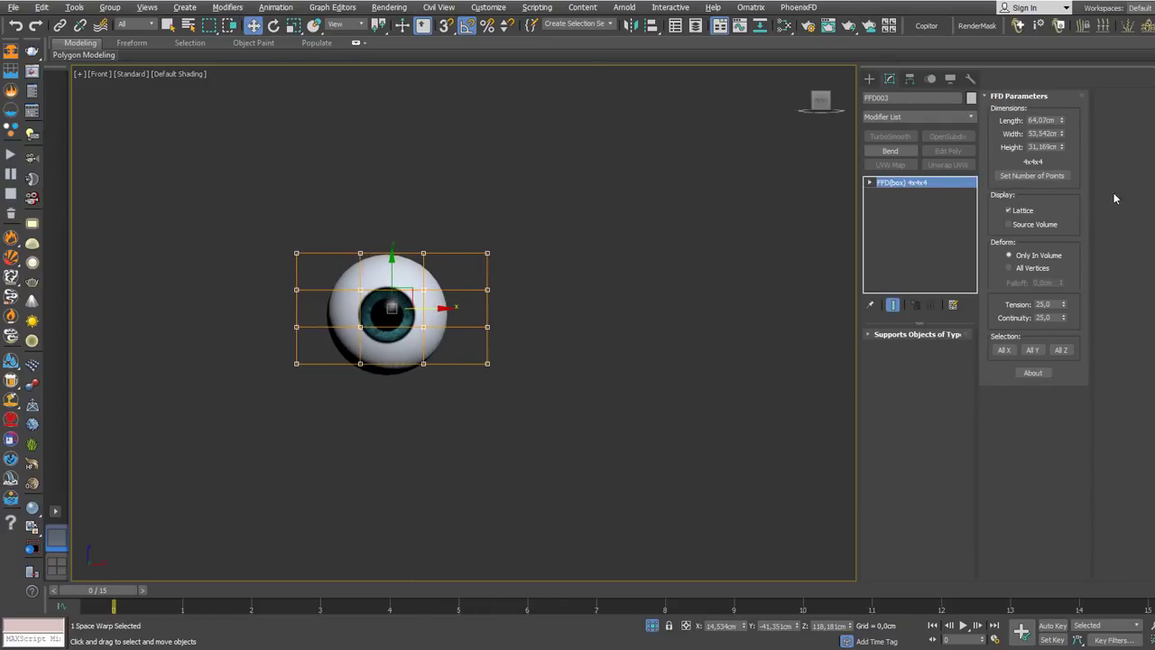
pyautogui.moveTo(1064, 150); pyautogui.dragTo(1061, 157)
pyautogui.doubleClick(1054, 146)
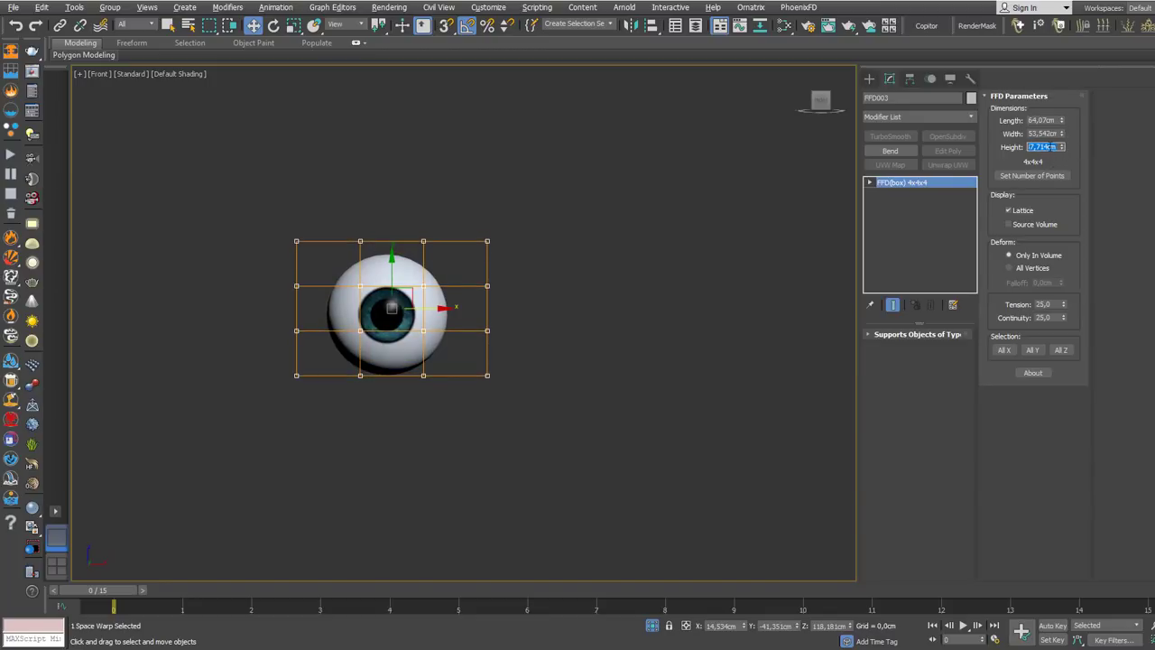
pyautogui.write('40')
pyautogui.press('Return')
pyautogui.hotkey('shift', 'Tab')
pyautogui.write('40')
pyautogui.hotkey('shift', 'Tab')
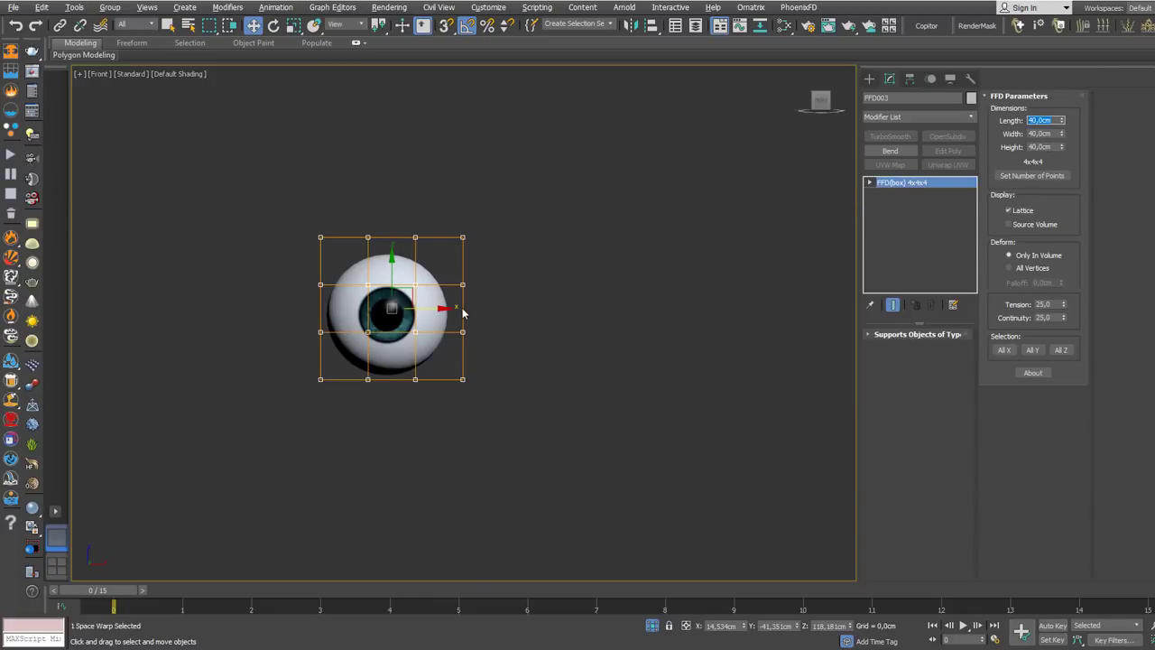
# - Align the FFD(Box) lattice to the eyeball's centre and switch to the Rotate tool
pyautogui.moveTo(451, 318); pyautogui.dragTo(510, 313)
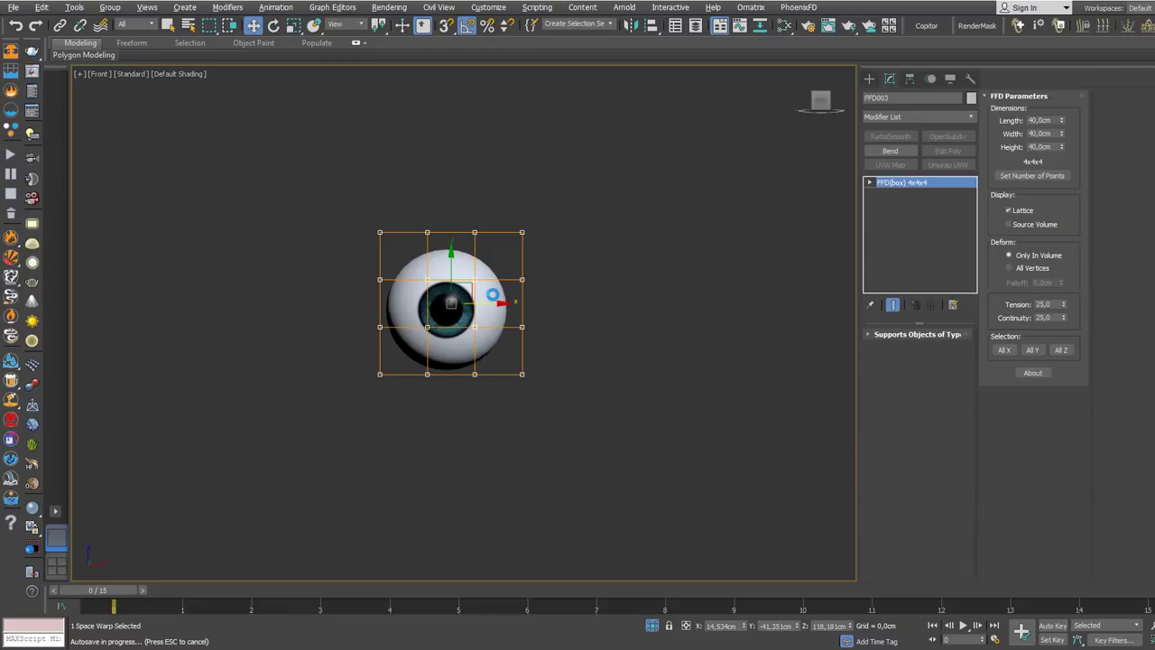
pyautogui.scroll(2, 505, 309)
pyautogui.hotkey('alt', 'a')
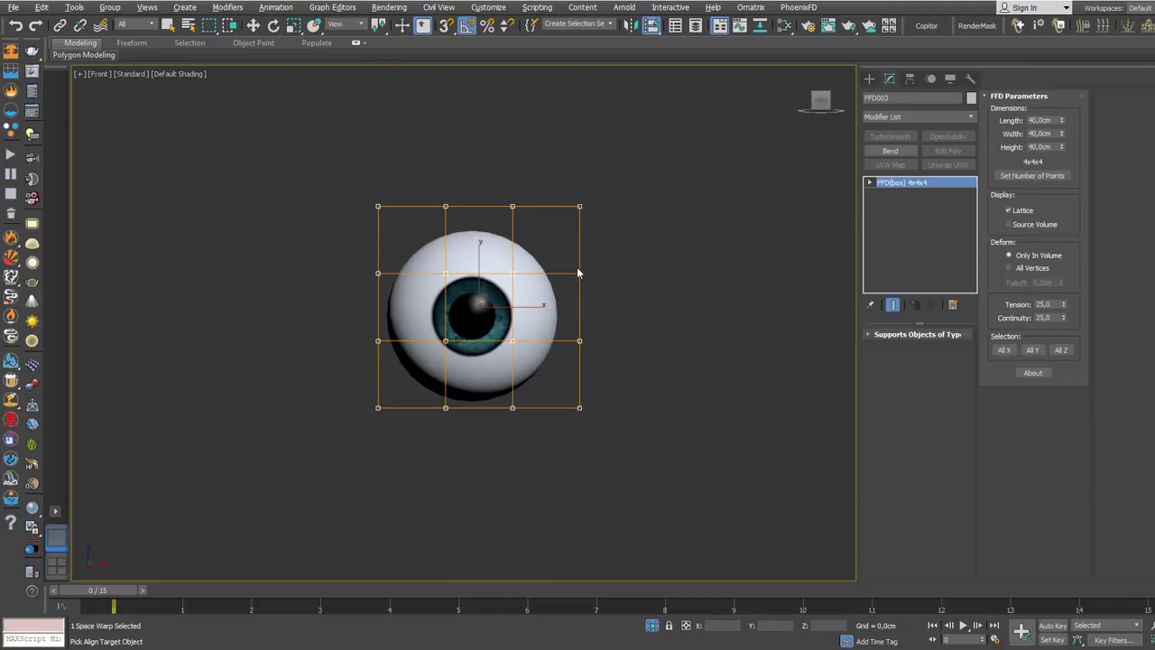
pyautogui.click(542, 300)
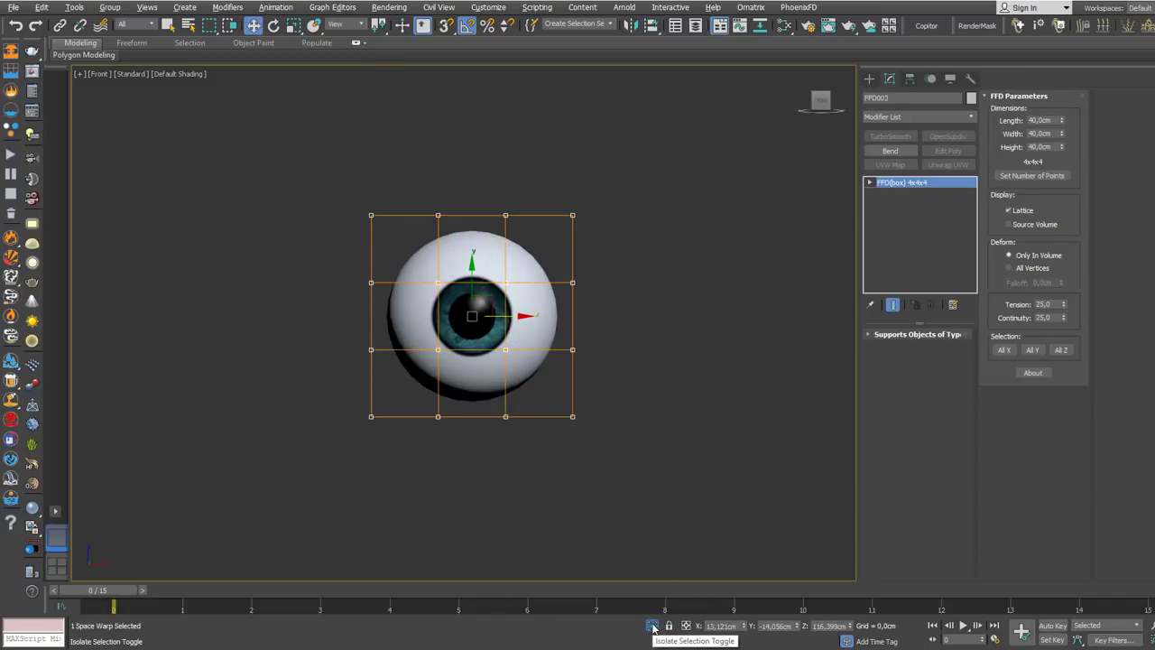
pyautogui.rightClick(586, 218)
pyautogui.click(603, 236)
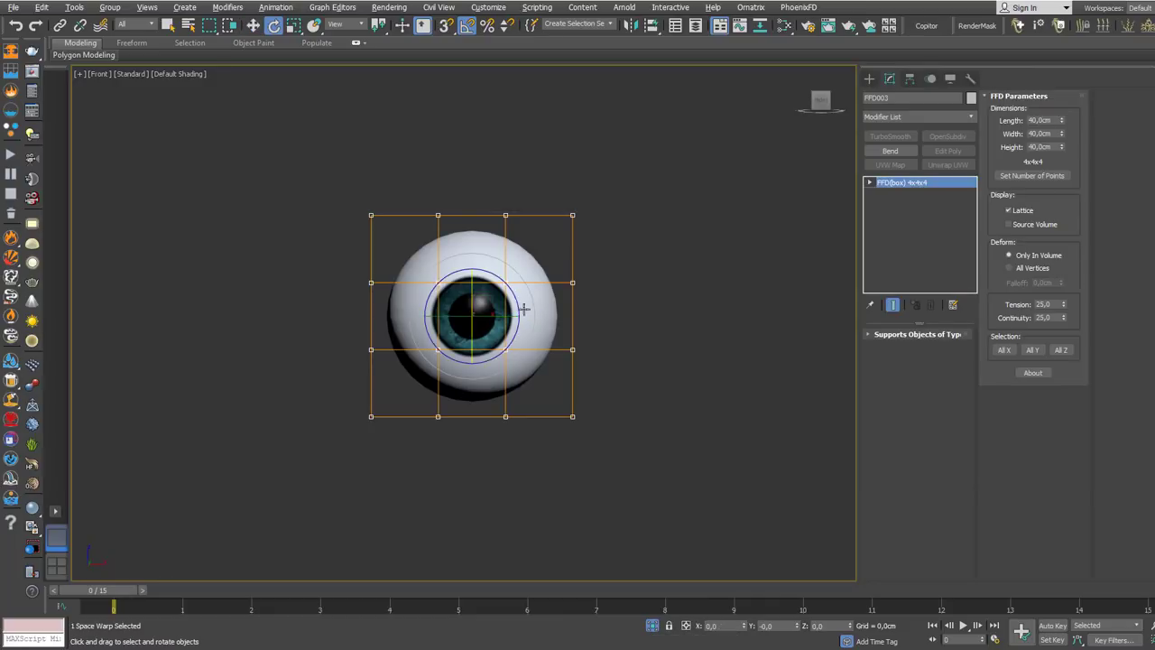
# - Try rotating the FFD(Box) lattice around the eyeball and undo both rotations
pyautogui.moveTo(518, 311); pyautogui.dragTo(497, 323)
pyautogui.hotkey('ctrl', 'z')
pyautogui.moveTo(471, 282); pyautogui.dragTo(481, 316)
pyautogui.hotkey('ctrl', 'z')
# - Select the eyeball and end isolation to bring back the whole character
pyautogui.moveTo(487, 316)
pyautogui.keyDown('alt'); pyautogui.mouseDown(button='middle')
pyautogui.moveTo(498, 322)
pyautogui.moveTo(371, 358)
pyautogui.moveTo(330, 328)
pyautogui.moveTo(355, 315)
pyautogui.moveTo(519, 324)
pyautogui.moveTo(507, 315)
pyautogui.mouseUp(button='middle'); pyautogui.keyUp('alt')
pyautogui.click(495, 245)
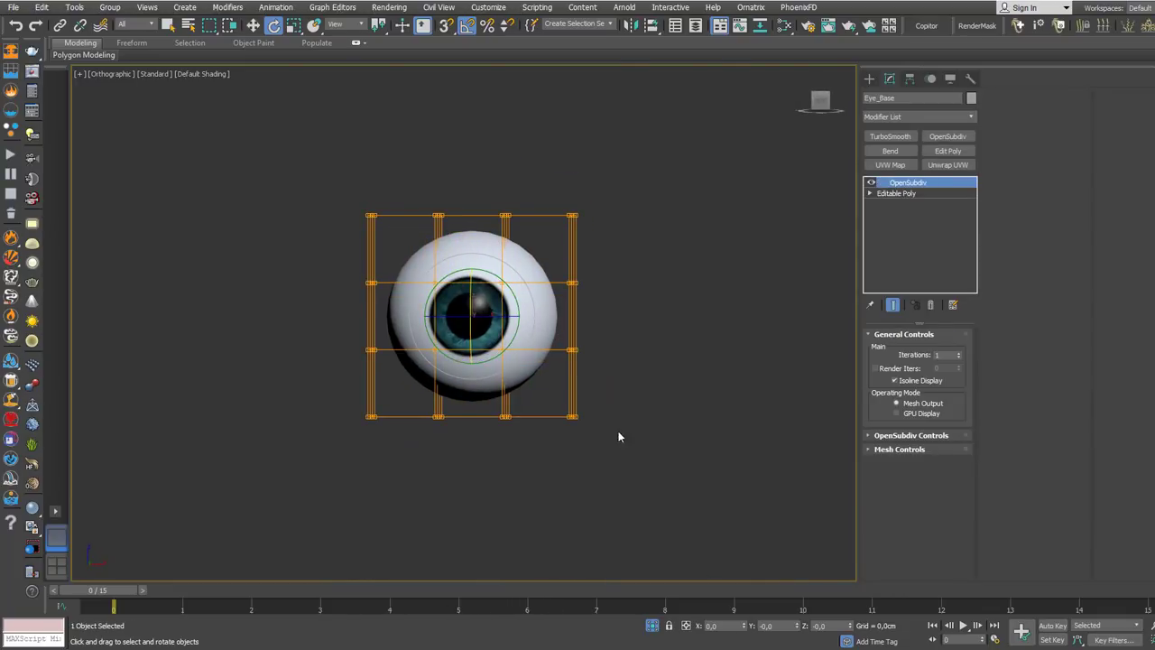
pyautogui.click(654, 626)
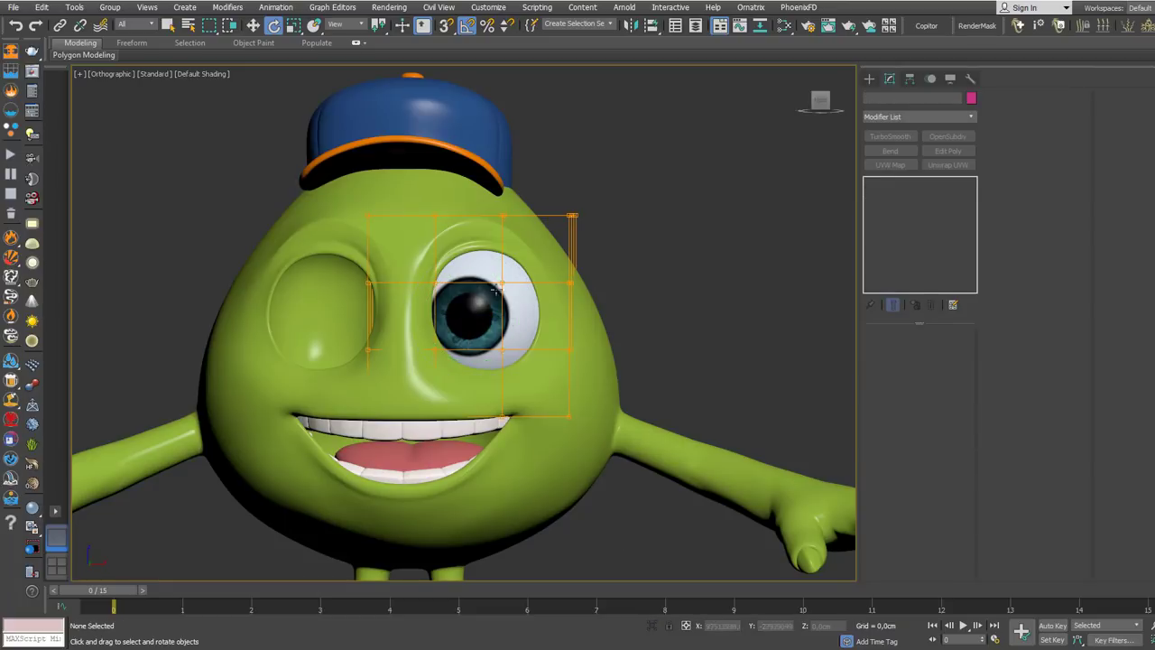
# - Examine how the eyeball and its lattice sit in the character's eye socket from several angles
pyautogui.scroll(6, 506, 306)
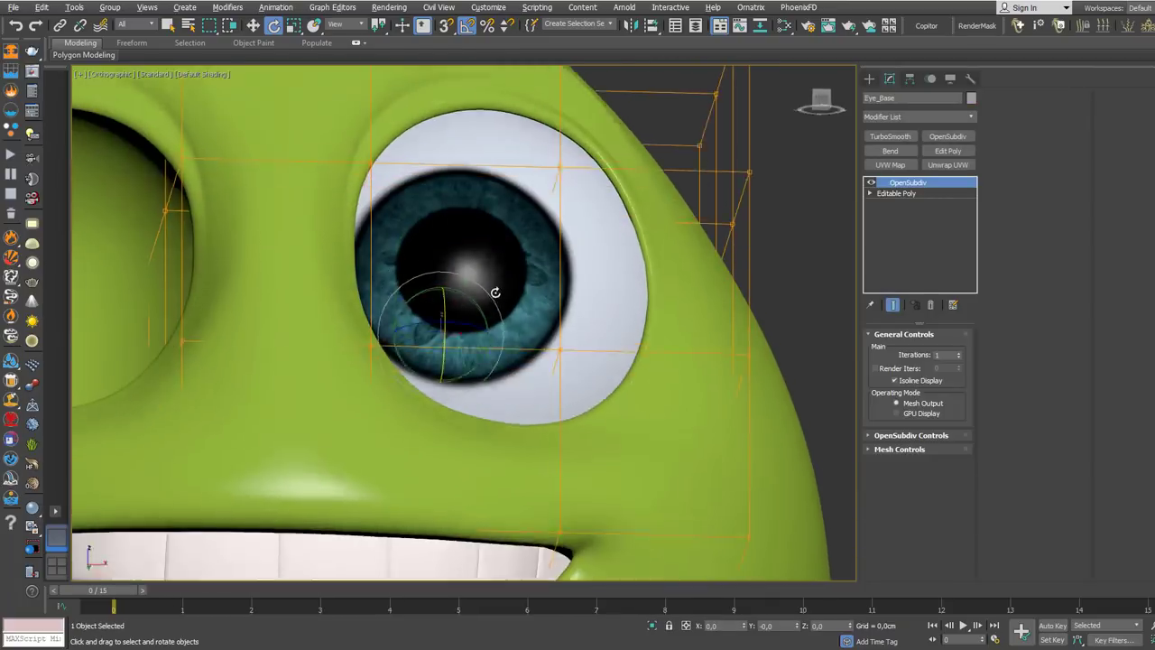
pyautogui.keyDown('alt'); pyautogui.moveTo(495, 293); pyautogui.dragTo(369, 338, button='middle'); pyautogui.keyUp('alt')
pyautogui.press('f')
pyautogui.scroll(-3, 492, 319)
pyautogui.scroll(2, 488, 318)
pyautogui.scroll(-3, 488, 316)
pyautogui.press('f')
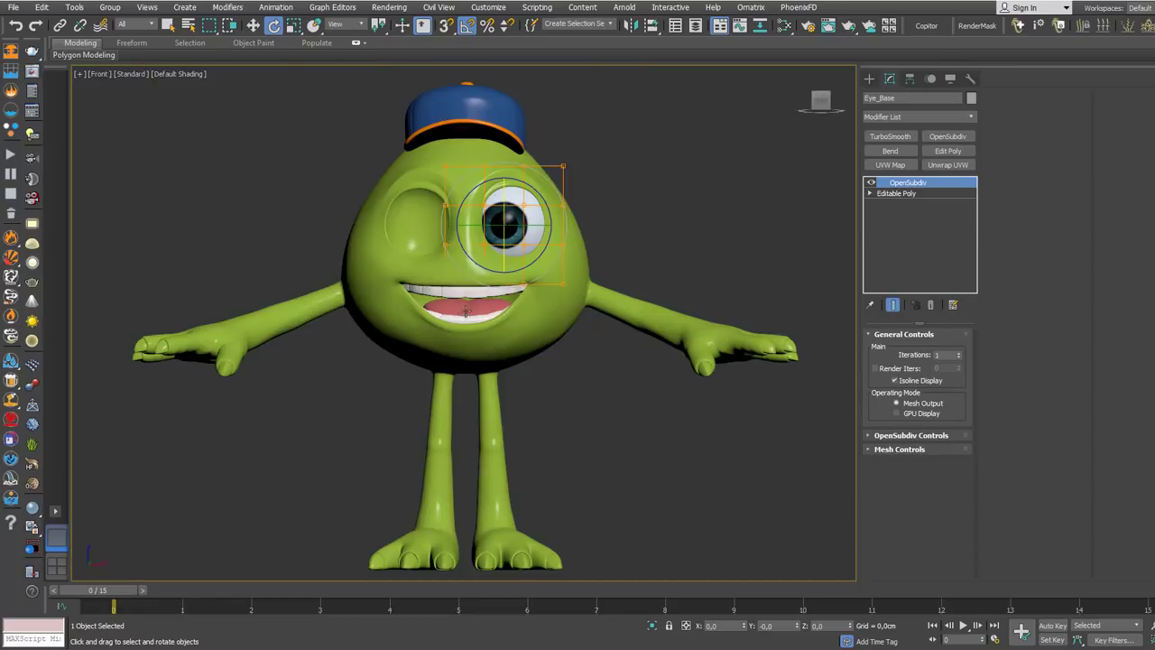
pyautogui.press('z')
pyautogui.scroll(-2, 482, 307)
pyautogui.rightClick(481, 307)
pyautogui.click(488, 326)
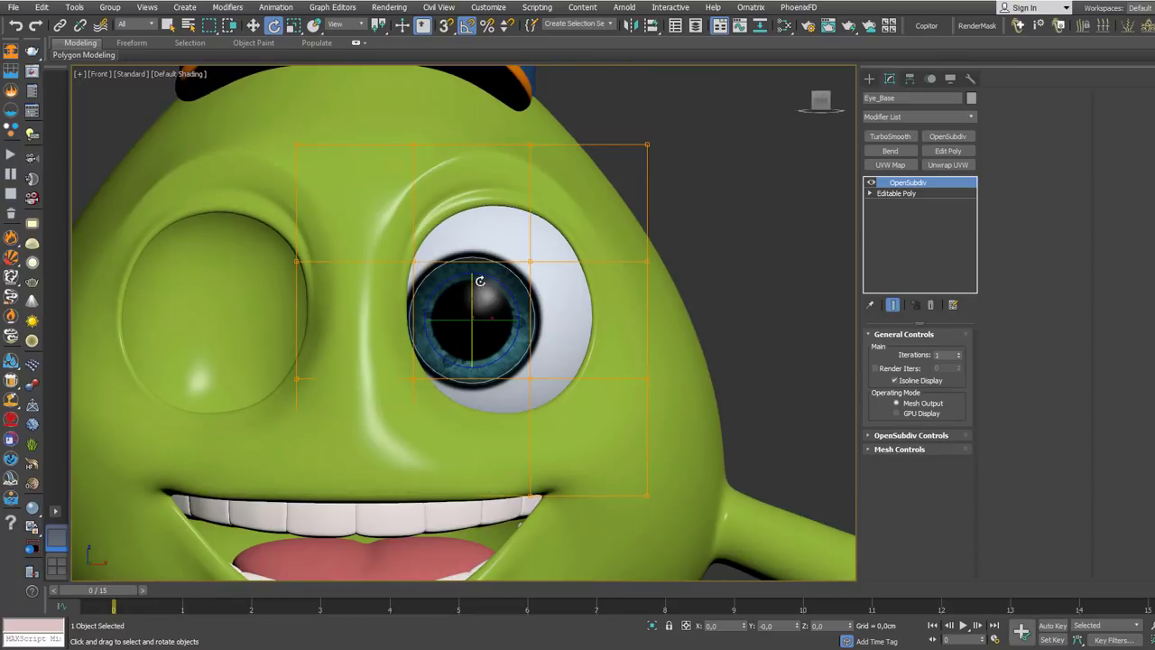
pyautogui.scroll(-2, 487, 287)
pyautogui.moveTo(486, 287)
pyautogui.keyDown('alt'); pyautogui.mouseDown(button='middle')
pyautogui.moveTo(506, 201)
pyautogui.moveTo(469, 262)
pyautogui.moveTo(424, 275)
pyautogui.moveTo(493, 287)
pyautogui.mouseUp(button='middle'); pyautogui.keyUp('alt')
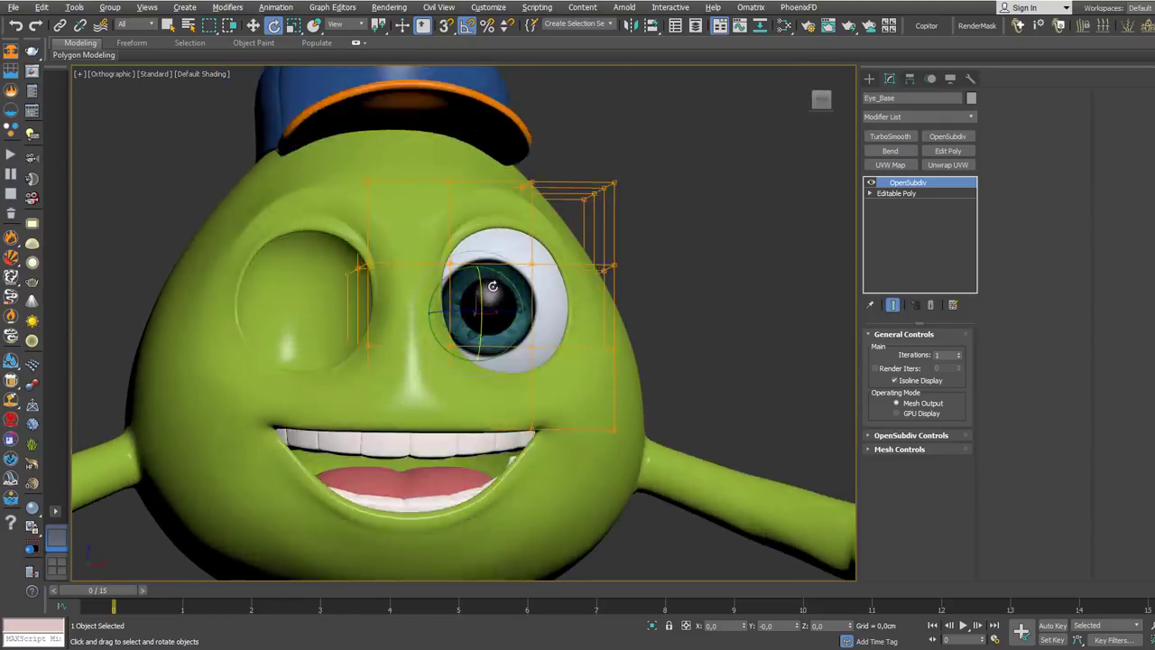
pyautogui.scroll(-2, 493, 287)
# - Switch to the Move tool and isolate the FFD(Box) lattice together with the eyeball in the front view
pyautogui.rightClick(479, 289)
pyautogui.click(492, 307)
pyautogui.scroll(-3, 502, 312)
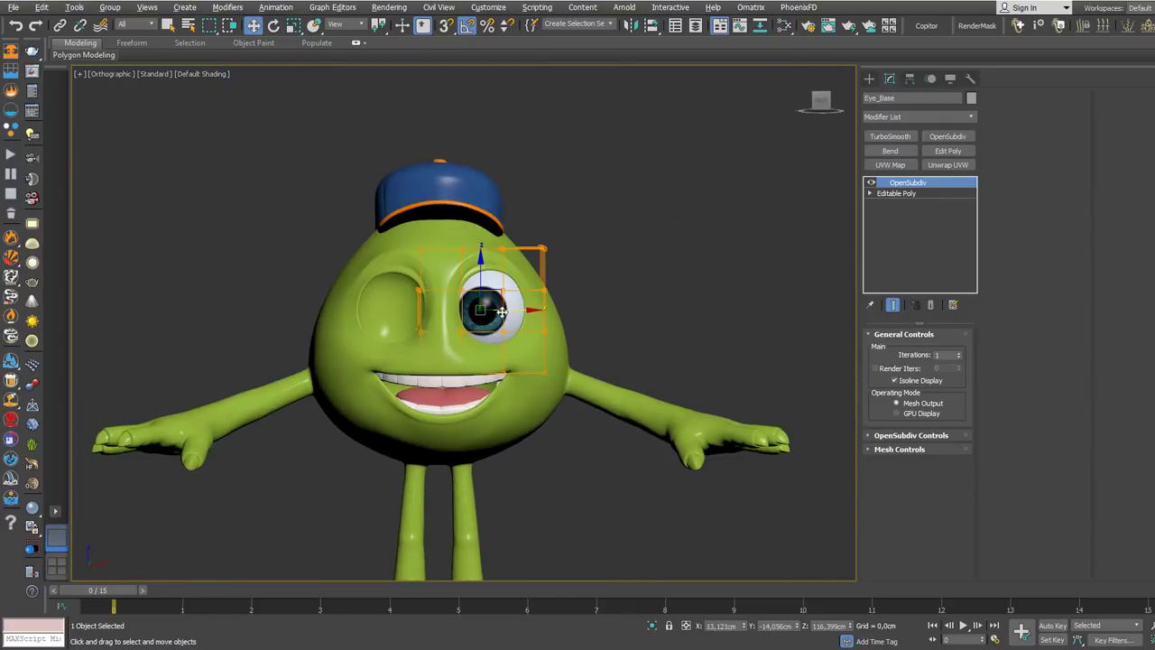
pyautogui.press('f')
pyautogui.scroll(-2, 472, 295)
pyautogui.moveTo(522, 247); pyautogui.dragTo(525, 304, button='middle')
pyautogui.scroll(6, 516, 296)
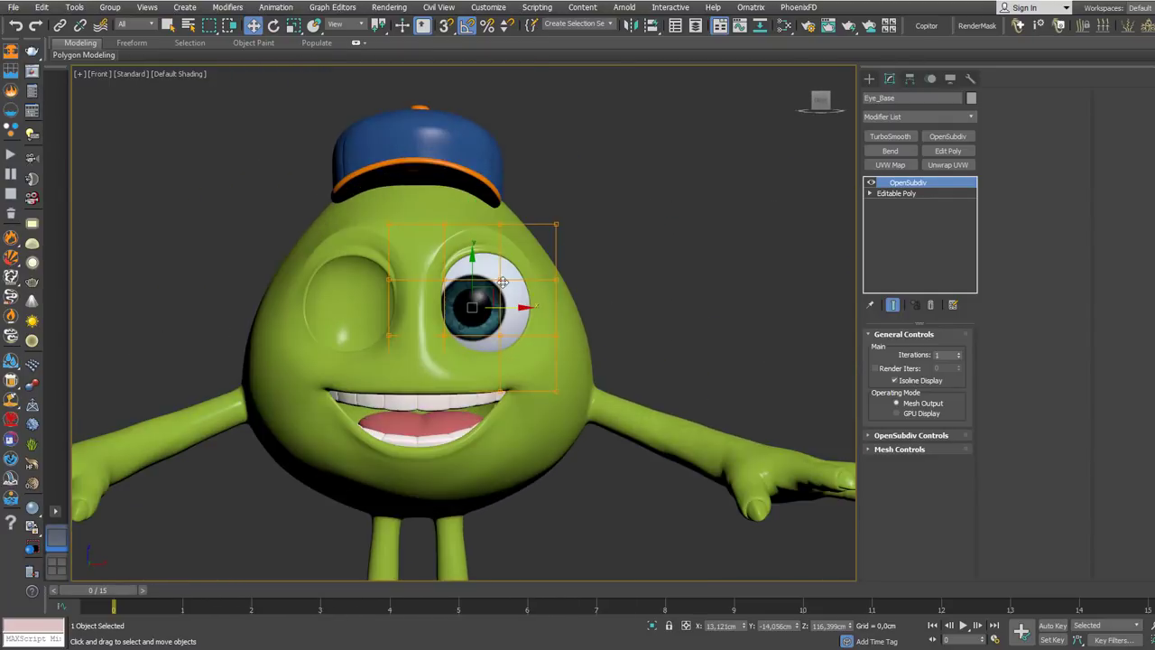
pyautogui.click(578, 199)
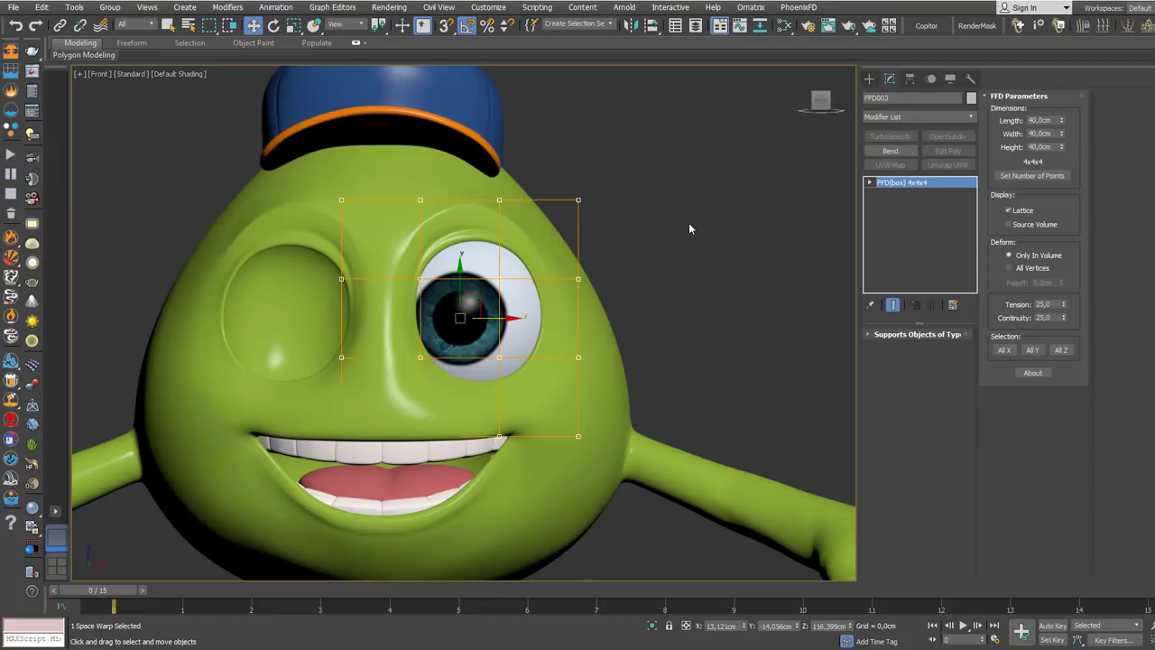
pyautogui.keyDown('ctrl'); pyautogui.click(495, 293); pyautogui.keyUp('ctrl')
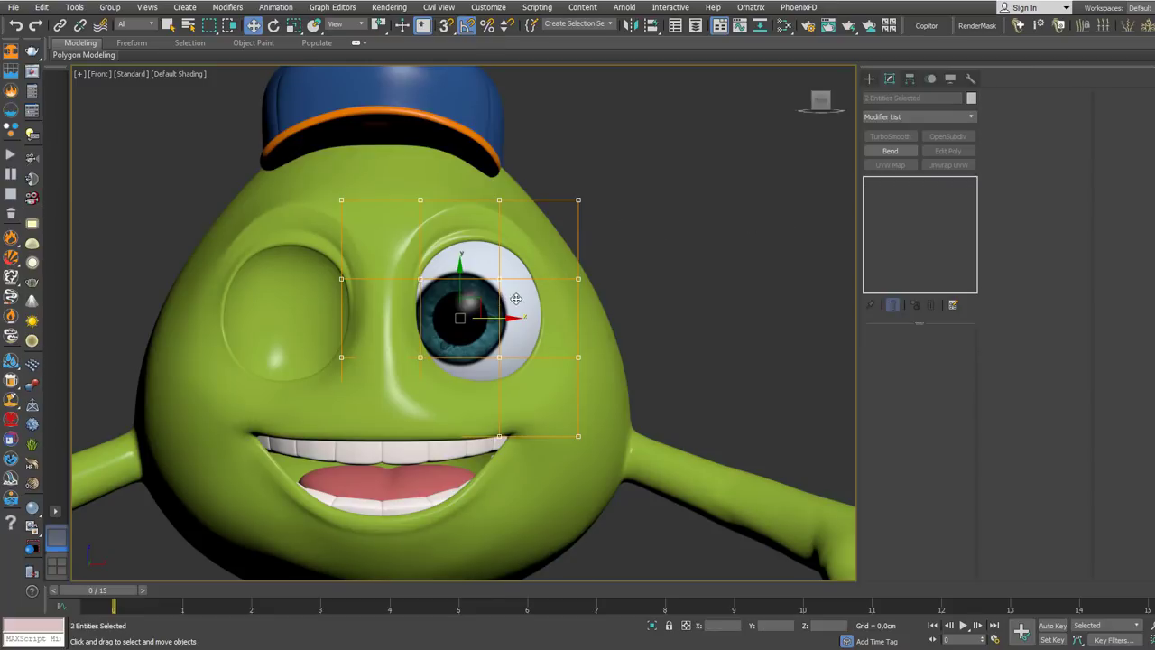
pyautogui.hotkey('alt', 'q')
# - Select only the lattice and try moving control points near its upper corner to test the eyeball's deformation
pyautogui.click(719, 203)
pyautogui.scroll(-2, 724, 200)
pyautogui.click(692, 200)
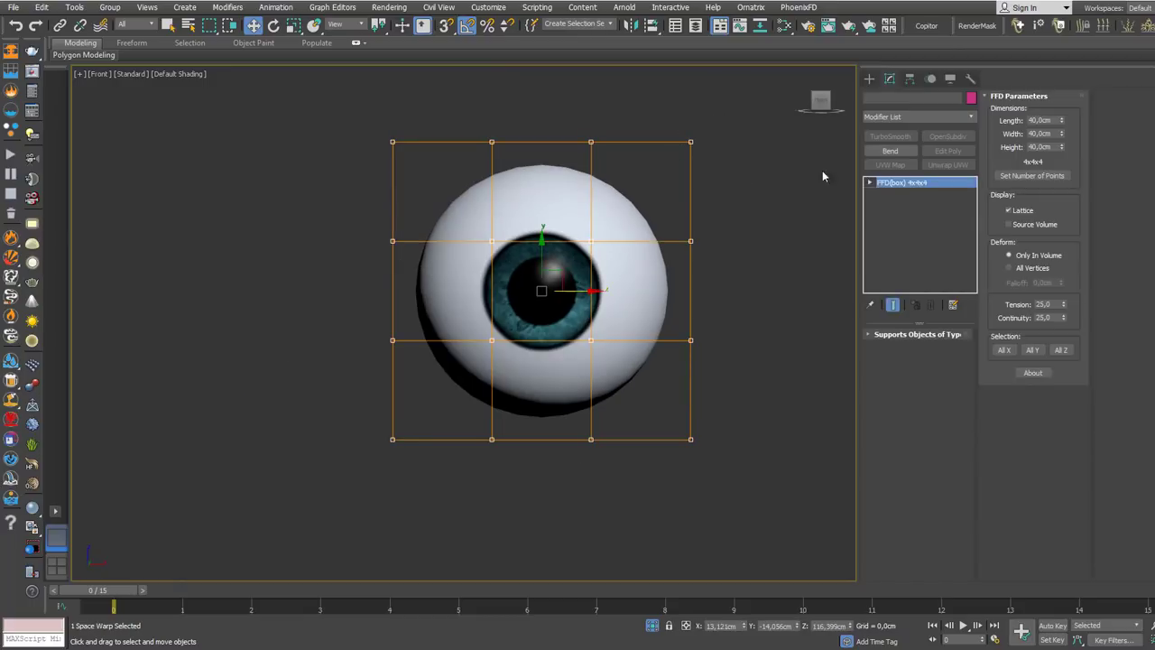
pyautogui.press('1')
pyautogui.moveTo(732, 106); pyautogui.dragTo(647, 174)
pyautogui.moveTo(710, 122); pyautogui.dragTo(605, 196)
pyautogui.rightClick(605, 197)
pyautogui.moveTo(762, 208)
pyautogui.keyDown('alt'); pyautogui.mouseDown(button='middle')
pyautogui.moveTo(701, 223)
pyautogui.moveTo(761, 204)
pyautogui.mouseUp(button='middle'); pyautogui.keyUp('alt')
pyautogui.moveTo(760, 204); pyautogui.dragTo(653, 306)
pyautogui.moveTo(706, 230); pyautogui.dragTo(725, 227)
pyautogui.rightClick(725, 227)
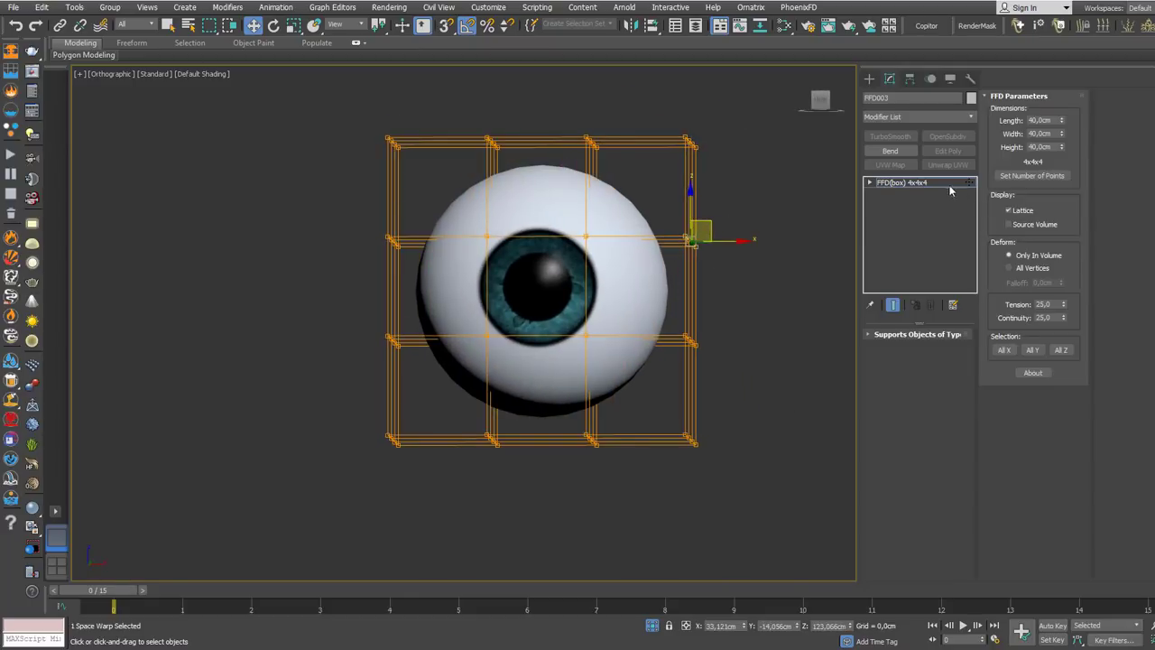
pyautogui.click(949, 185)
# - Select the eyeball in the front view, bind it to the FFD(Box) lattice as a space warp, and return to the Move tool
pyautogui.press('f')
pyautogui.press('z')
pyautogui.rightClick(652, 200)
pyautogui.click(668, 214)
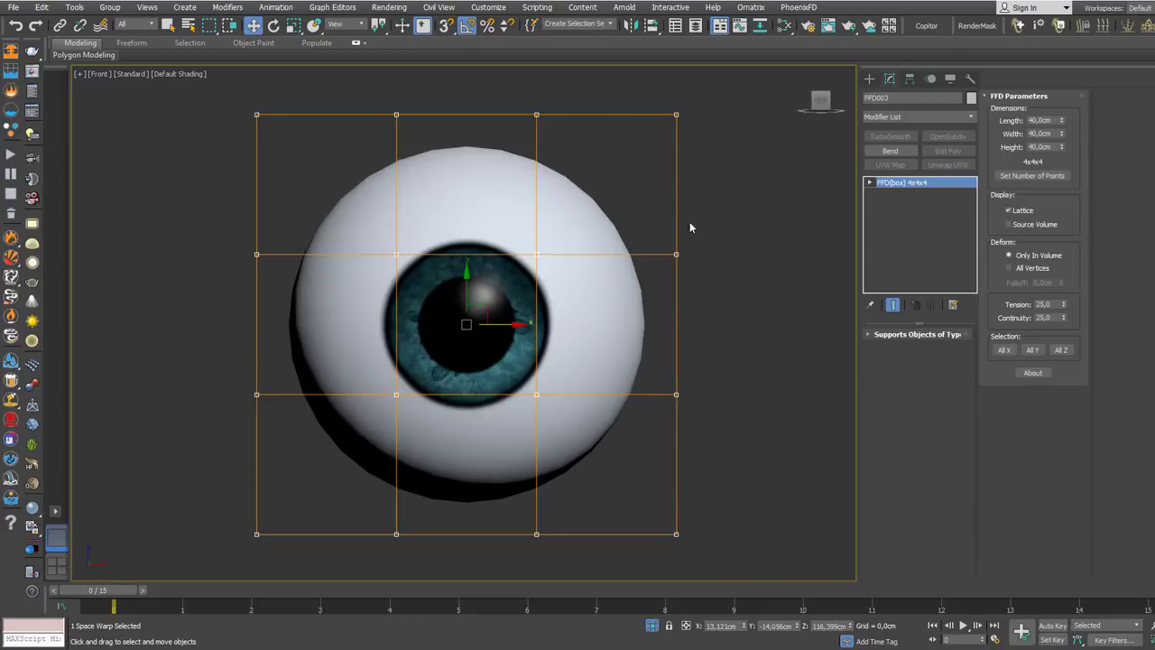
pyautogui.click(611, 234)
pyautogui.scroll(-2, 588, 238)
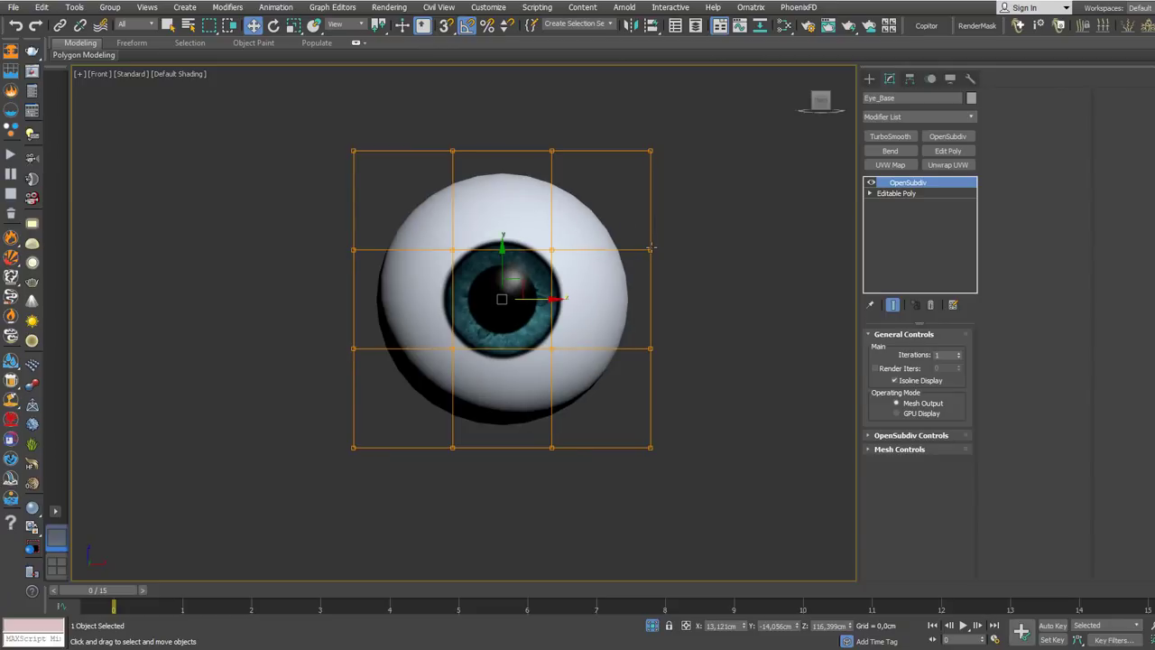
pyautogui.moveTo(266, 135); pyautogui.dragTo(244, 166, button='middle')
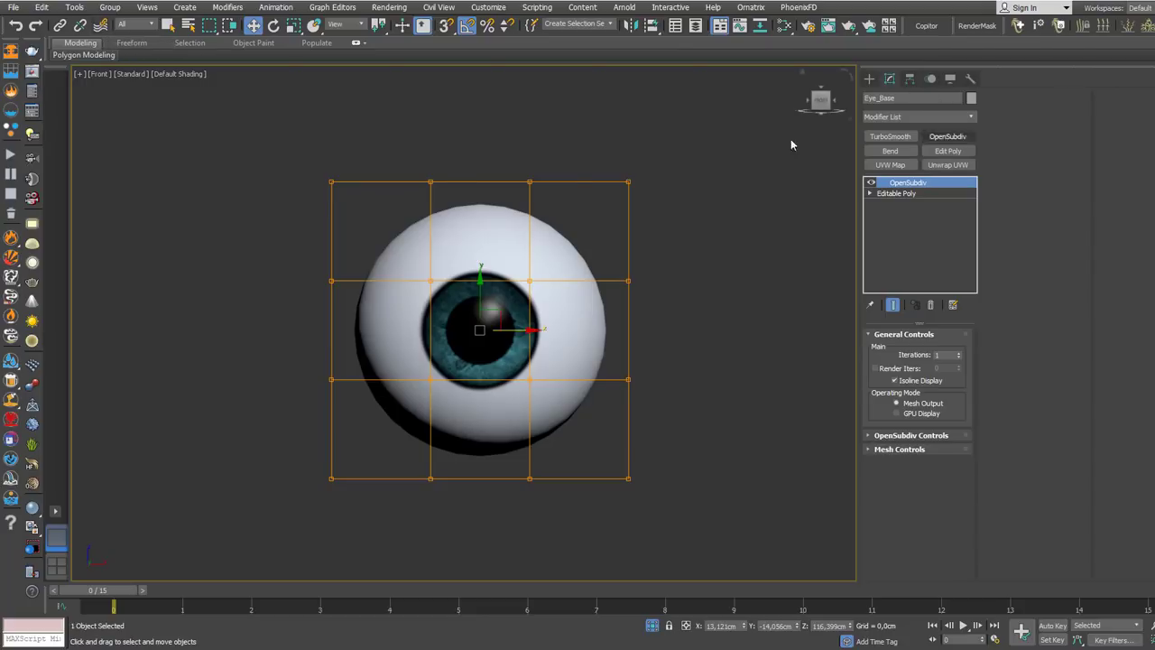
pyautogui.click(101, 26)
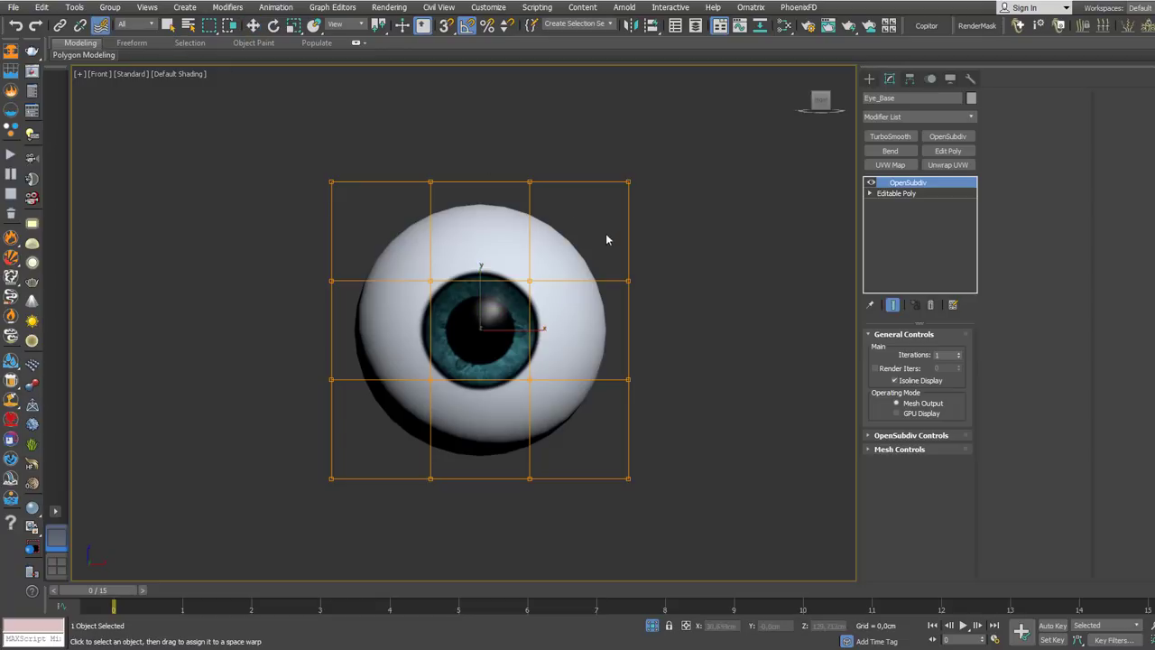
pyautogui.moveTo(558, 259); pyautogui.dragTo(574, 241)
pyautogui.moveTo(619, 197); pyautogui.dragTo(630, 281)
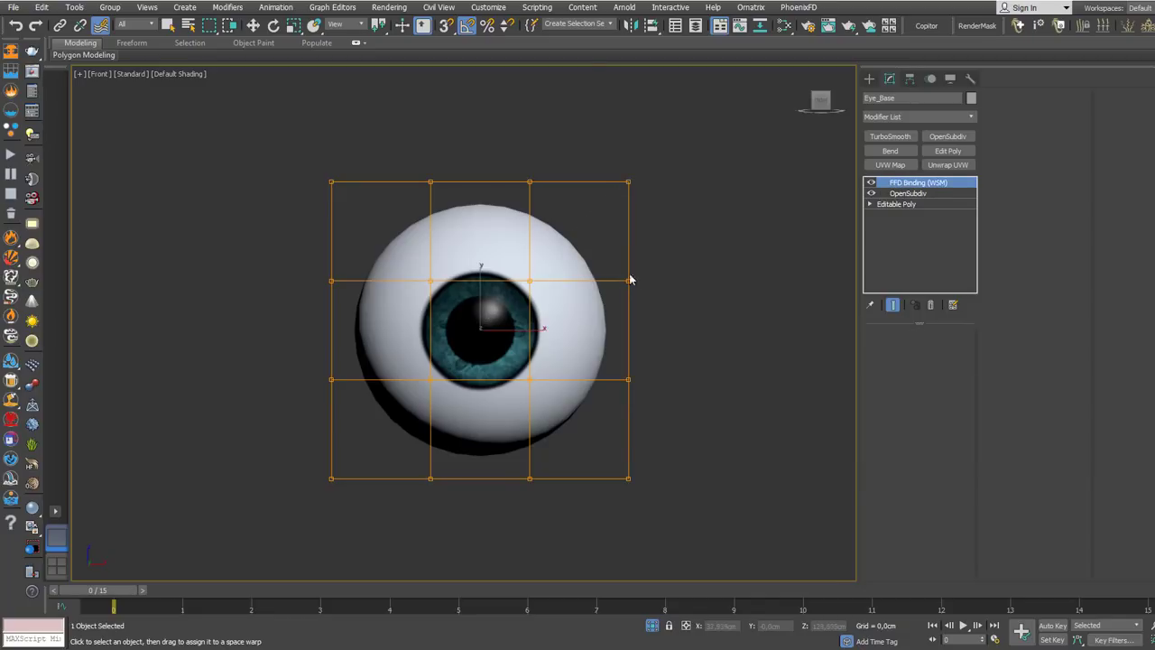
pyautogui.press('w')
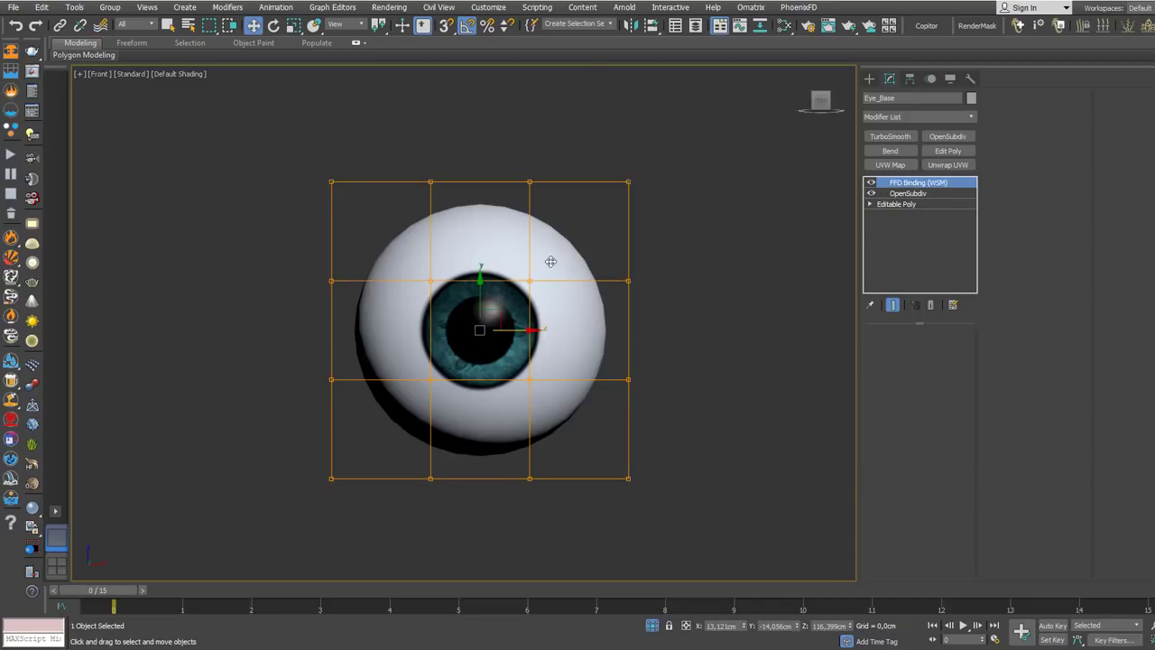
# - Select the FFD(Box) lattice and start editing its control points
pyautogui.click(640, 281)
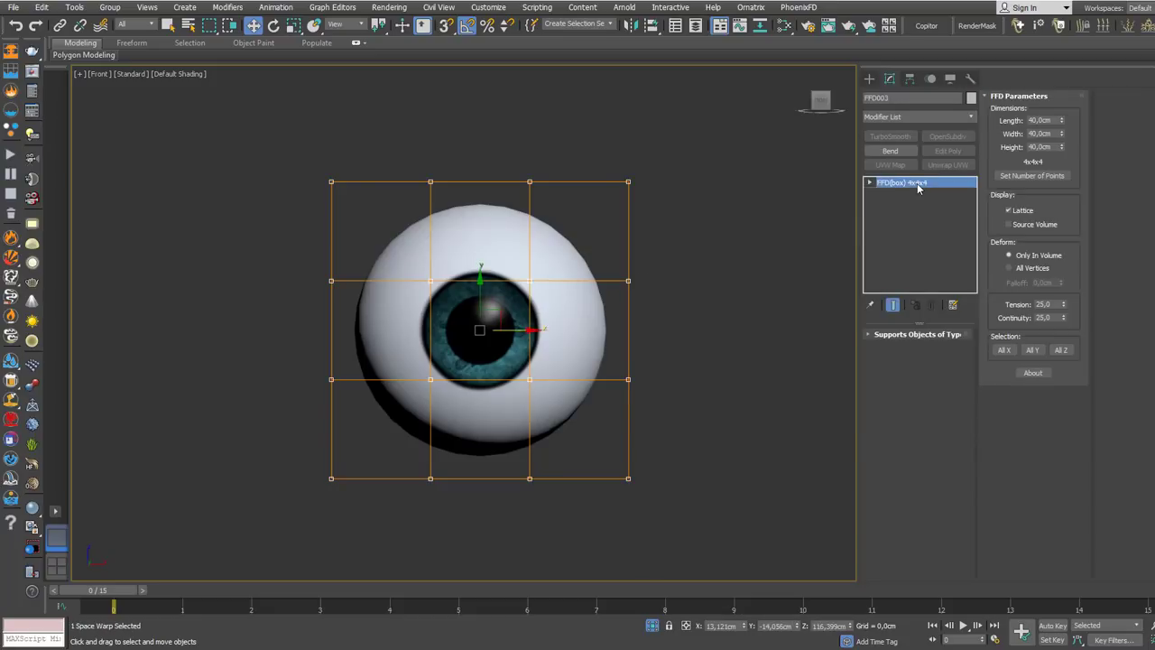
pyautogui.click(870, 183)
pyautogui.click(904, 194)
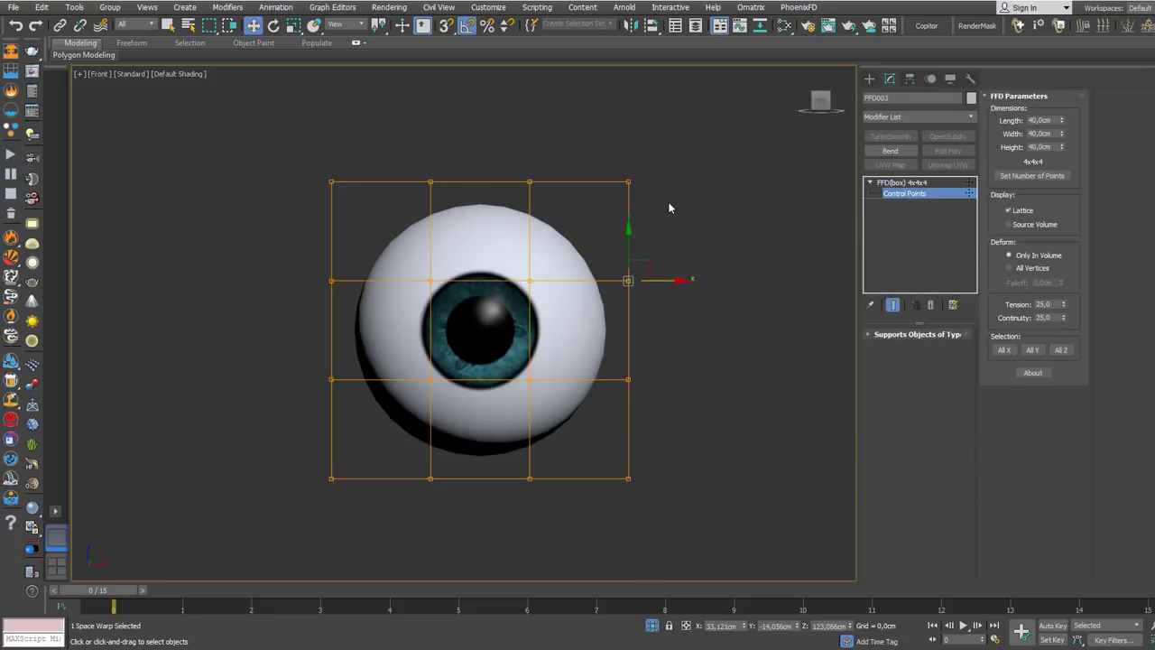
# - Try moving groups of control points at the lattice's upper corner to test the binding, and undo the move
pyautogui.keyDown('alt'); pyautogui.moveTo(668, 208); pyautogui.dragTo(658, 192, button='middle'); pyautogui.keyUp('alt')
pyautogui.scroll(-5, 686, 160)
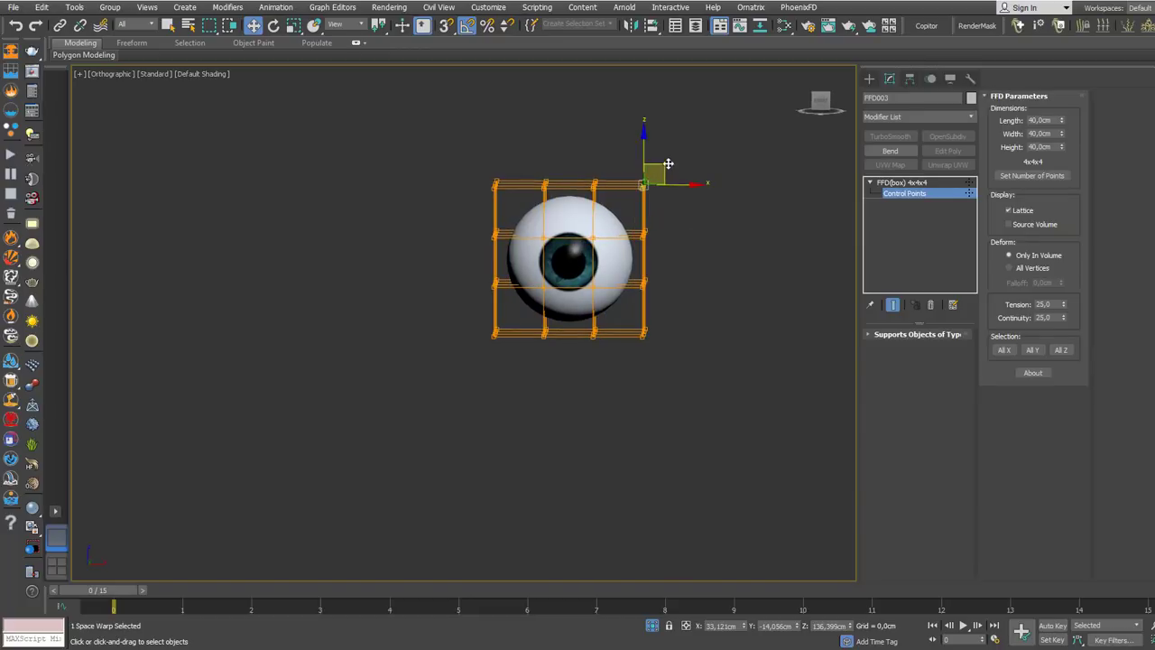
pyautogui.moveTo(668, 163); pyautogui.dragTo(631, 191)
pyautogui.keyDown('alt'); pyautogui.moveTo(631, 191); pyautogui.dragTo(634, 204, button='middle'); pyautogui.keyUp('alt')
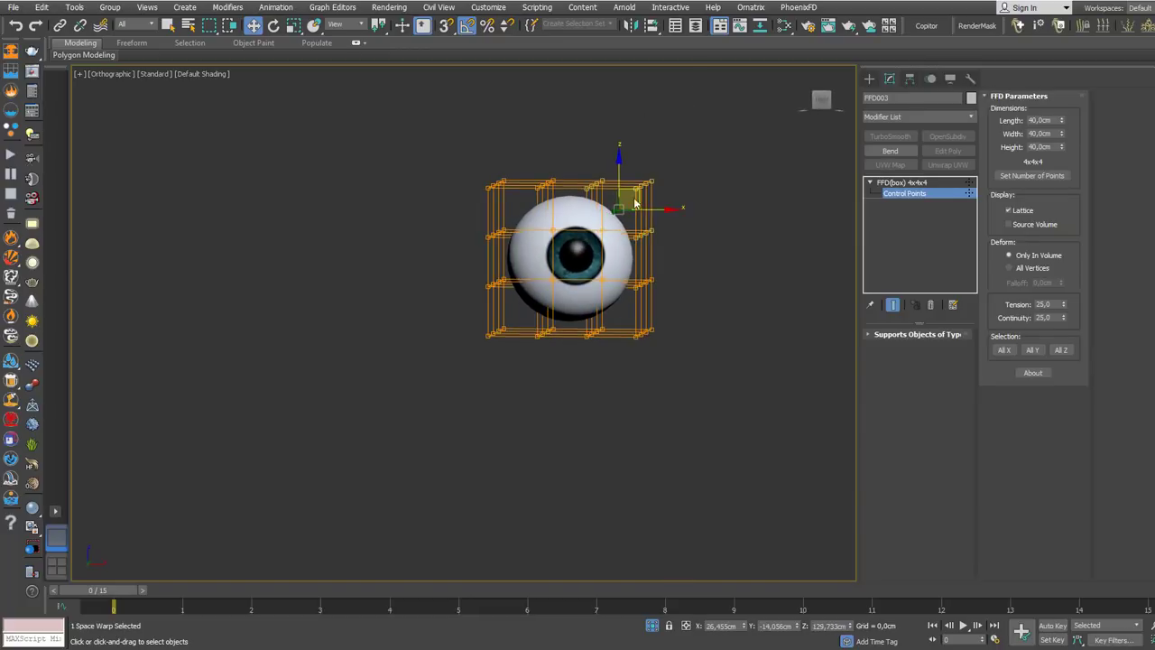
pyautogui.moveTo(635, 204)
pyautogui.mouseDown()
pyautogui.moveTo(645, 176)
pyautogui.moveTo(637, 198)
pyautogui.mouseUp()
pyautogui.scroll(3, 618, 246)
pyautogui.scroll(-2, 605, 276)
pyautogui.moveTo(611, 276)
pyautogui.keyDown('alt'); pyautogui.mouseDown(button='middle')
pyautogui.moveTo(600, 287)
pyautogui.moveTo(626, 265)
pyautogui.mouseUp(button='middle'); pyautogui.keyUp('alt')
pyautogui.press('f')
pyautogui.scroll(-5, 536, 259)
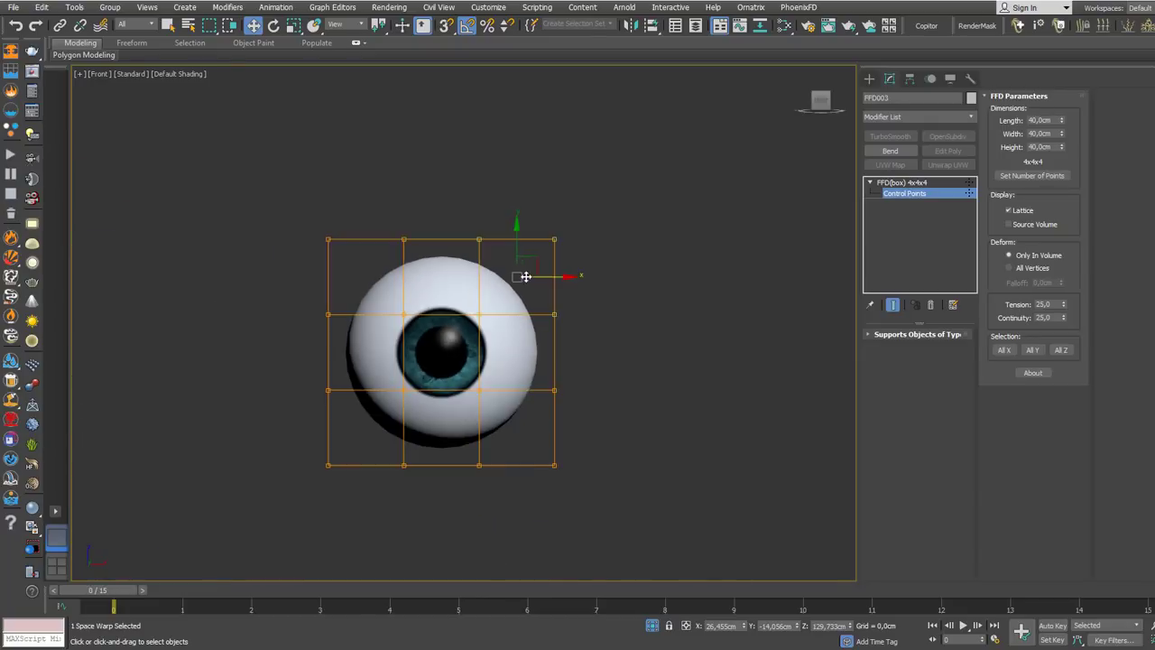
pyautogui.moveTo(524, 276); pyautogui.dragTo(555, 262, button='middle')
pyautogui.scroll(1, 555, 262)
pyautogui.moveTo(566, 253)
pyautogui.mouseDown()
pyautogui.moveTo(565, 268)
pyautogui.moveTo(569, 259)
pyautogui.mouseUp()
pyautogui.hotkey('ctrl', 'z')
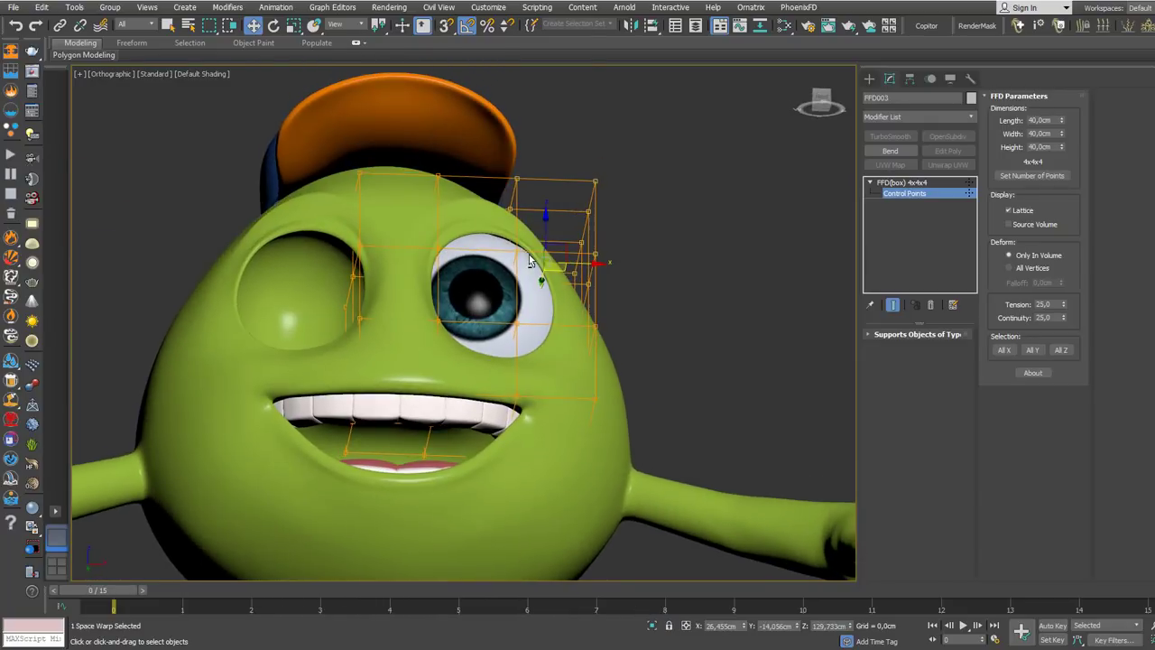
# - Raise the lattice's top row of control points to about Z 138.9 cm and the second row to about 124.3 cm
pyautogui.keyDown('alt'); pyautogui.moveTo(530, 260); pyautogui.dragTo(618, 177, button='middle'); pyautogui.keyUp('alt')
pyautogui.scroll(2, 625, 240)
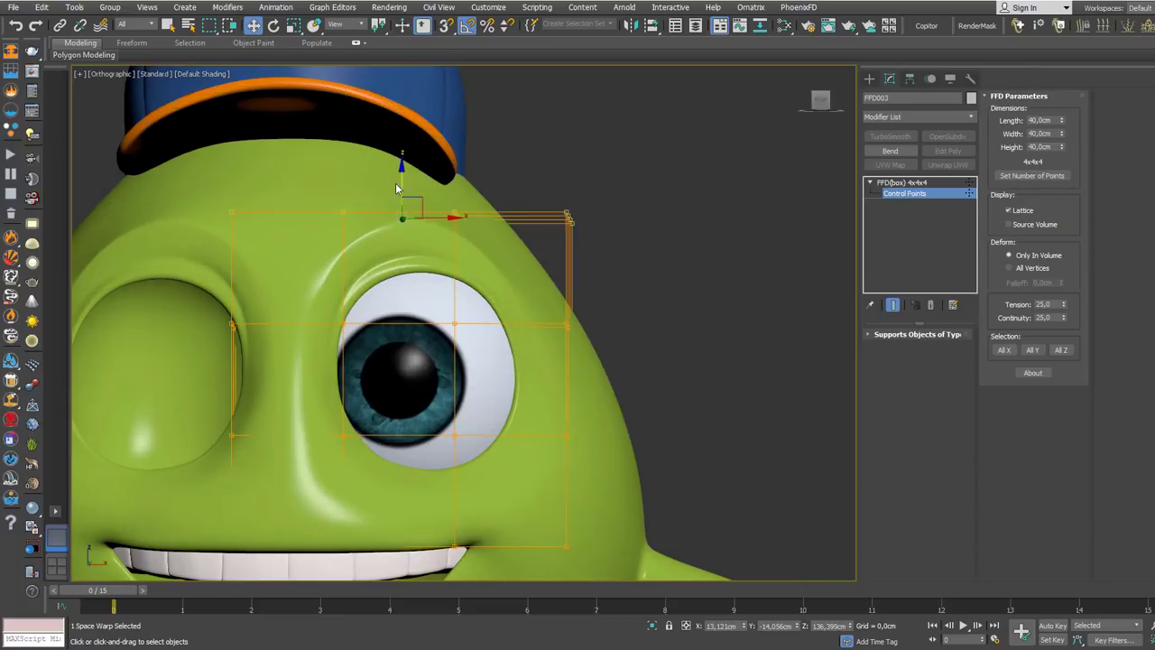
pyautogui.keyDown('alt'); pyautogui.moveTo(401, 183); pyautogui.dragTo(434, 177, button='middle'); pyautogui.keyUp('alt')
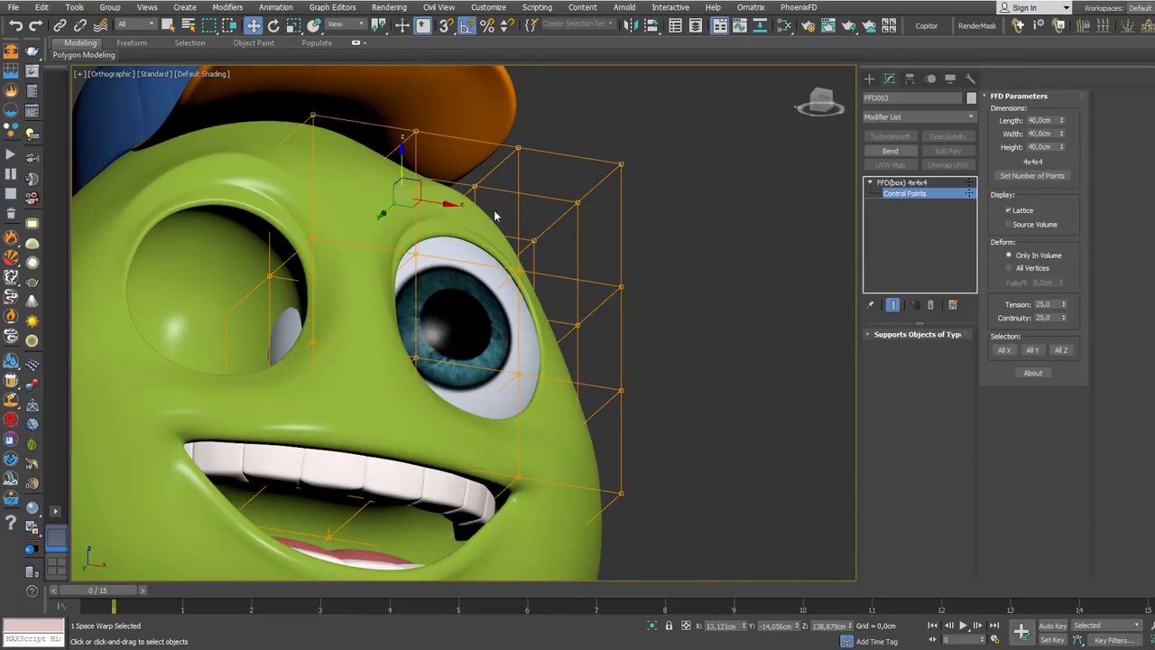
pyautogui.keyDown('alt'); pyautogui.moveTo(494, 217); pyautogui.dragTo(261, 355, button='middle'); pyautogui.keyUp('alt')
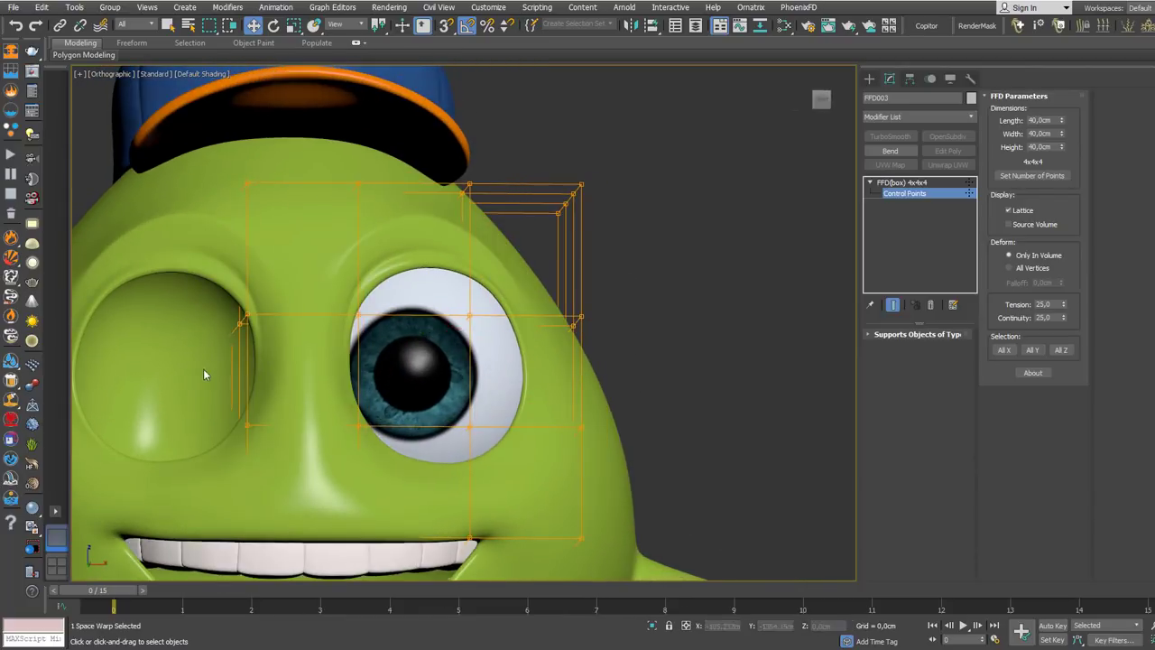
pyautogui.keyDown('alt'); pyautogui.moveTo(431, 291); pyautogui.dragTo(521, 391, button='middle'); pyautogui.keyUp('alt')
pyautogui.scroll(-2, 472, 361)
pyautogui.scroll(-3, 441, 370)
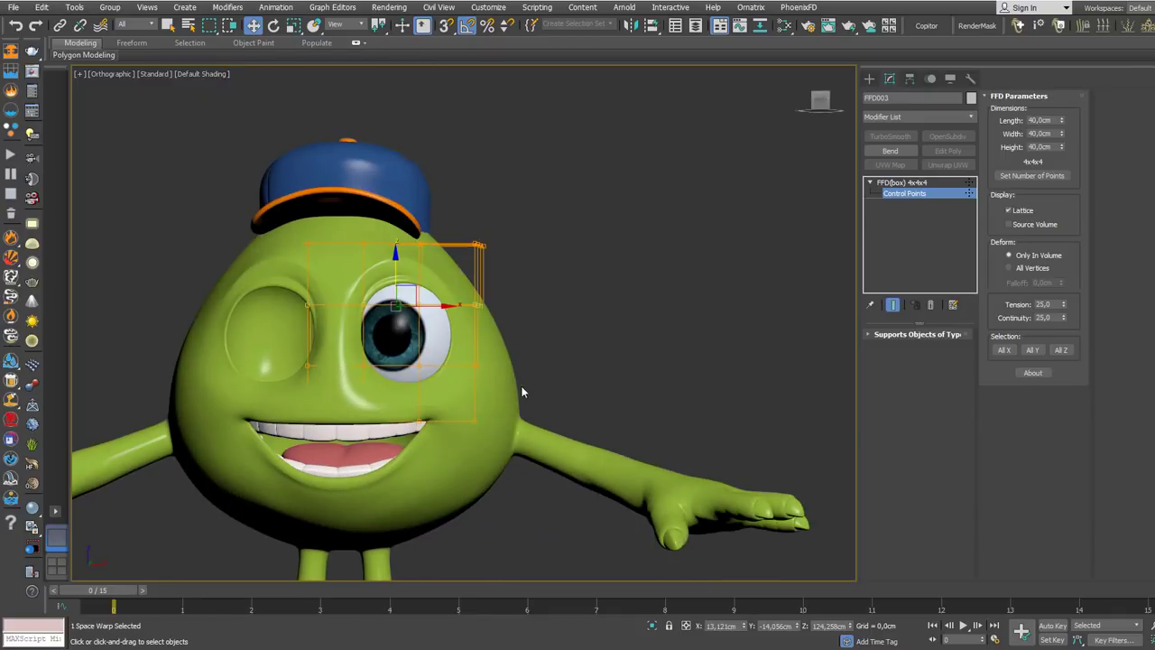
# - Lower the lattice's bottom row of control points to about Z 94 cm and the row above it to about 108.1 cm
pyautogui.click(395, 419)
pyautogui.scroll(4, 395, 419)
pyautogui.moveTo(381, 389)
pyautogui.keyDown('alt'); pyautogui.mouseDown(button='middle')
pyautogui.moveTo(381, 412)
pyautogui.moveTo(457, 410)
pyautogui.moveTo(462, 436)
pyautogui.moveTo(362, 394)
pyautogui.mouseUp(button='middle'); pyautogui.keyUp('alt')
pyautogui.scroll(-2, 380, 417)
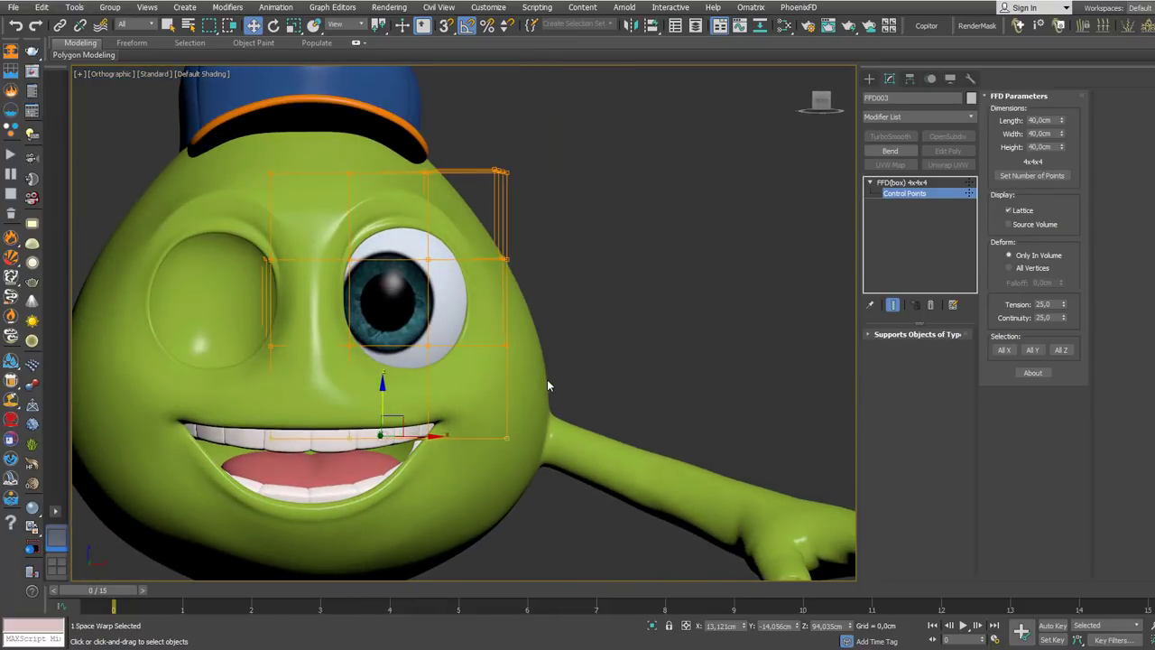
pyautogui.moveTo(181, 302); pyautogui.dragTo(181, 302)
pyautogui.press('F3')
pyautogui.press('F3')
pyautogui.scroll(2, 447, 352)
# - Pull the front middle control points of the lattice's third row forward to about Y -34.6 cm
pyautogui.moveTo(374, 348)
pyautogui.keyDown('alt'); pyautogui.mouseDown(button='middle')
pyautogui.moveTo(447, 352)
pyautogui.moveTo(406, 341)
pyautogui.mouseUp(button='middle'); pyautogui.keyUp('alt')
pyautogui.keyDown('alt'); pyautogui.moveTo(353, 305); pyautogui.dragTo(431, 388, button='middle'); pyautogui.keyUp('alt')
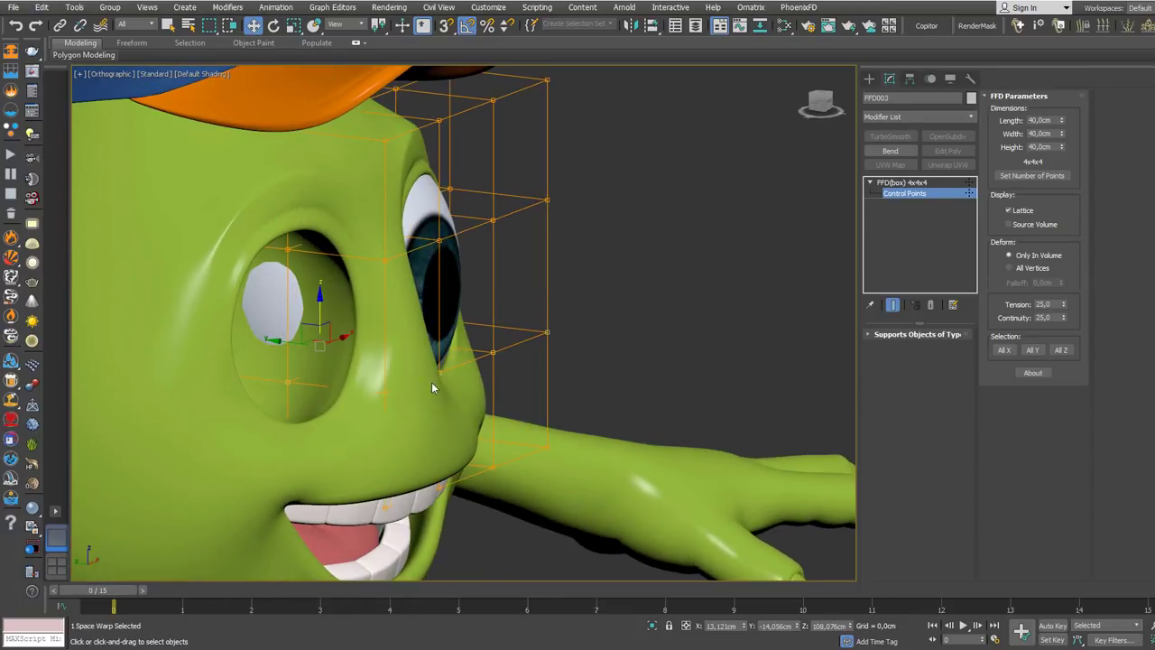
pyautogui.scroll(2, 470, 366)
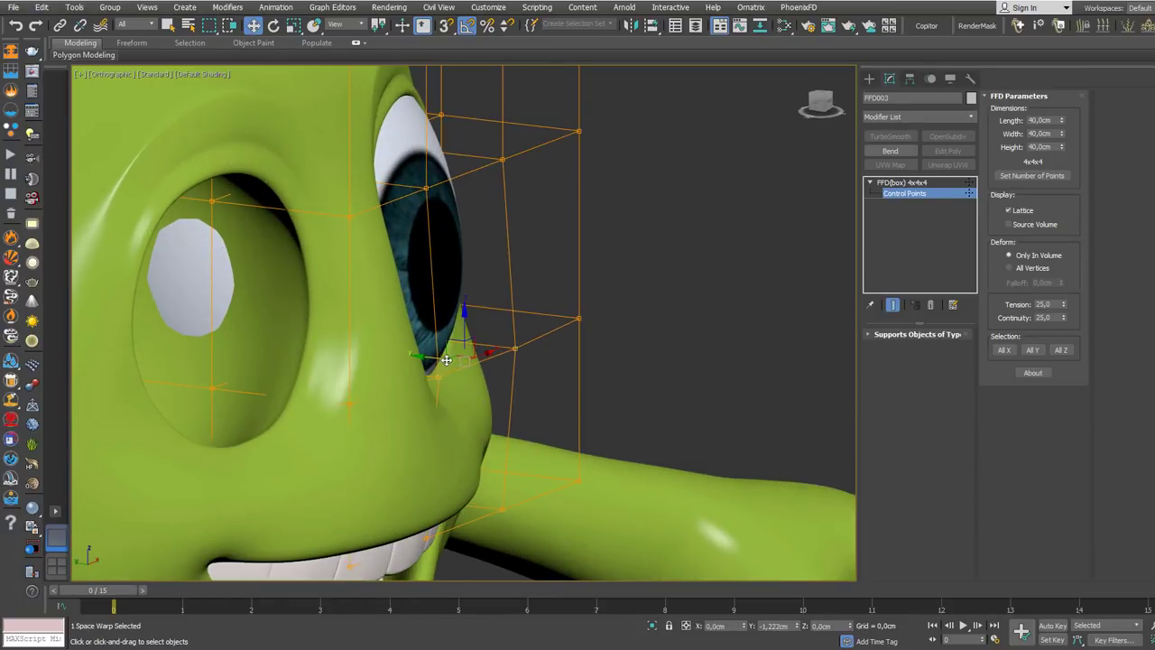
pyautogui.keyDown('alt'); pyautogui.moveTo(470, 365); pyautogui.dragTo(421, 380, button='middle'); pyautogui.keyUp('alt')
pyautogui.moveTo(439, 356); pyautogui.dragTo(436, 357)
pyautogui.keyDown('alt'); pyautogui.moveTo(437, 357); pyautogui.dragTo(497, 327, button='middle'); pyautogui.keyUp('alt')
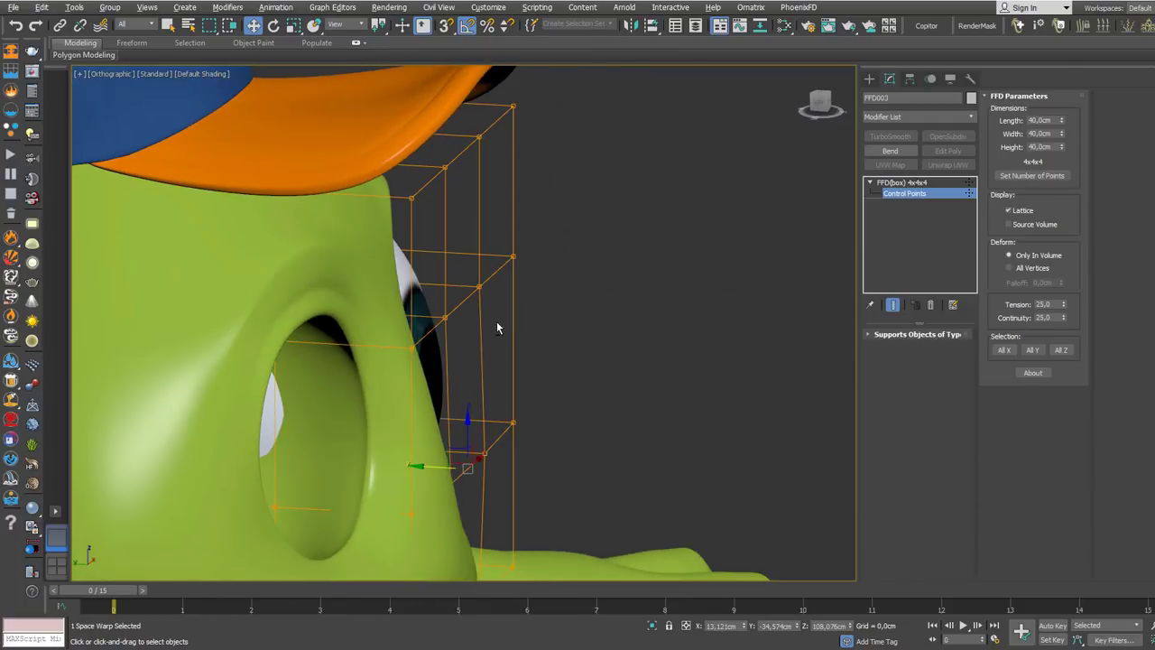
# - Push the front middle control points of the lattice's second row back to about Y -33.7 cm
pyautogui.moveTo(434, 301); pyautogui.dragTo(425, 302)
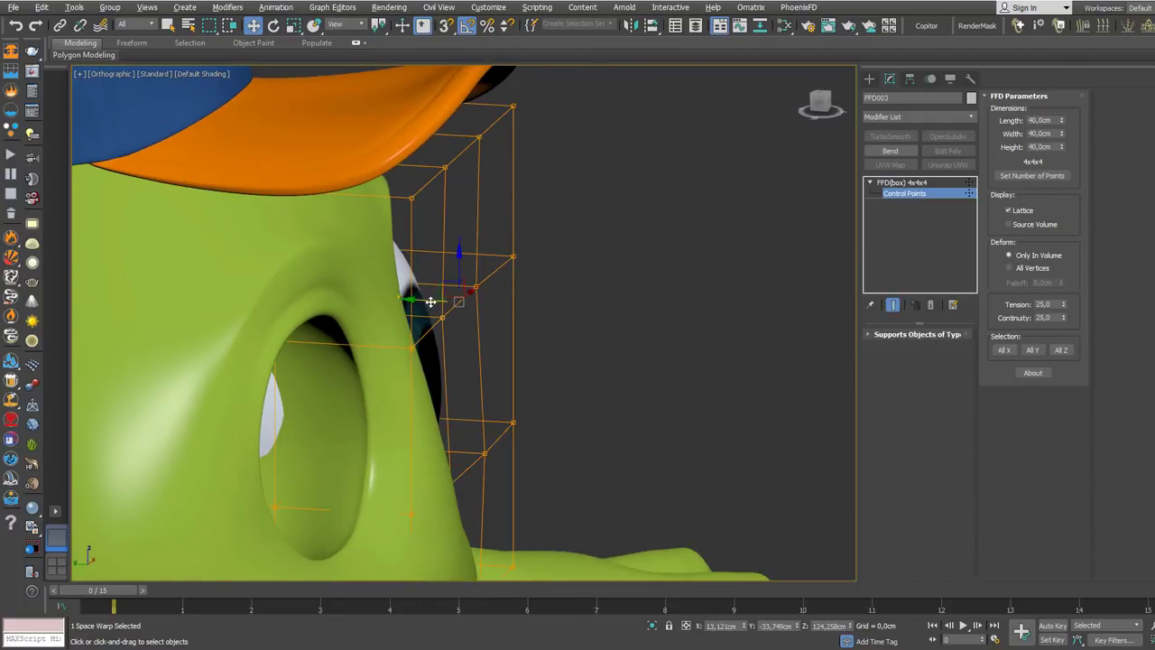
pyautogui.keyDown('alt'); pyautogui.moveTo(431, 302); pyautogui.dragTo(352, 280, button='middle'); pyautogui.keyUp('alt')
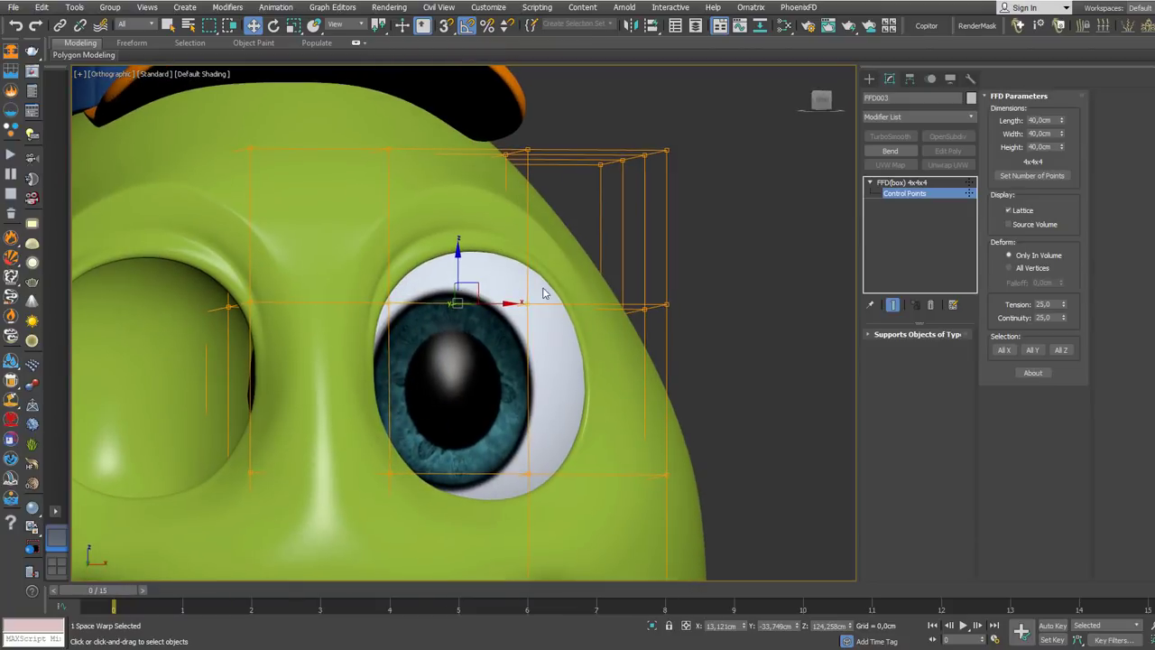
pyautogui.keyDown('alt'); pyautogui.moveTo(529, 305); pyautogui.dragTo(512, 287, button='middle'); pyautogui.keyUp('alt')
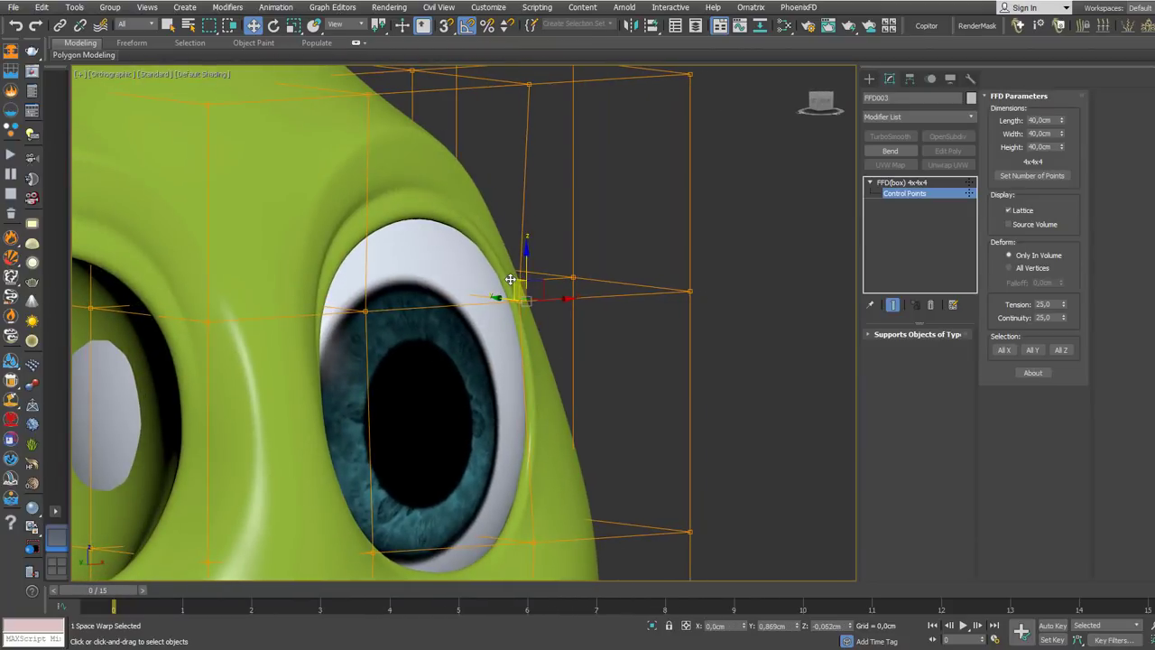
pyautogui.moveTo(519, 279); pyautogui.dragTo(528, 278)
pyautogui.scroll(-6, 522, 270)
pyautogui.keyDown('alt'); pyautogui.moveTo(465, 296); pyautogui.dragTo(512, 303, button='middle'); pyautogui.keyUp('alt')
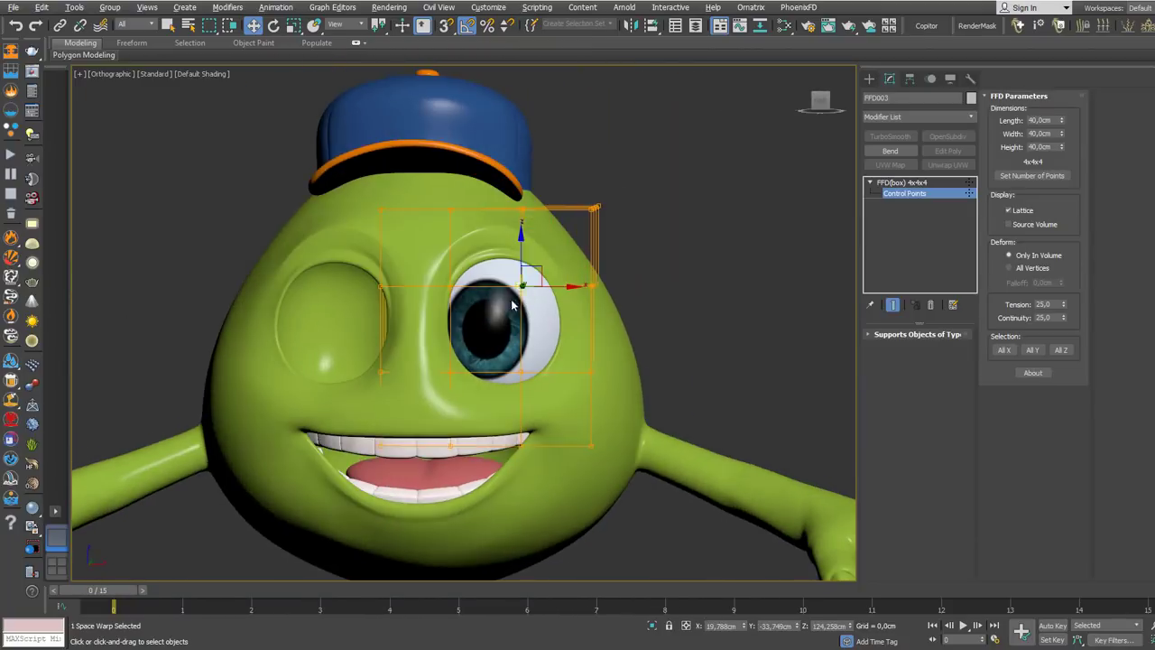
# - Shift the full-depth set of second-row control points in the outer middle column, at X 19.8 cm, slightly along Y
pyautogui.moveTo(553, 257); pyautogui.dragTo(553, 256)
pyautogui.scroll(4, 544, 304)
pyautogui.keyDown('alt'); pyautogui.moveTo(505, 302); pyautogui.dragTo(536, 290, button='middle'); pyautogui.keyUp('alt')
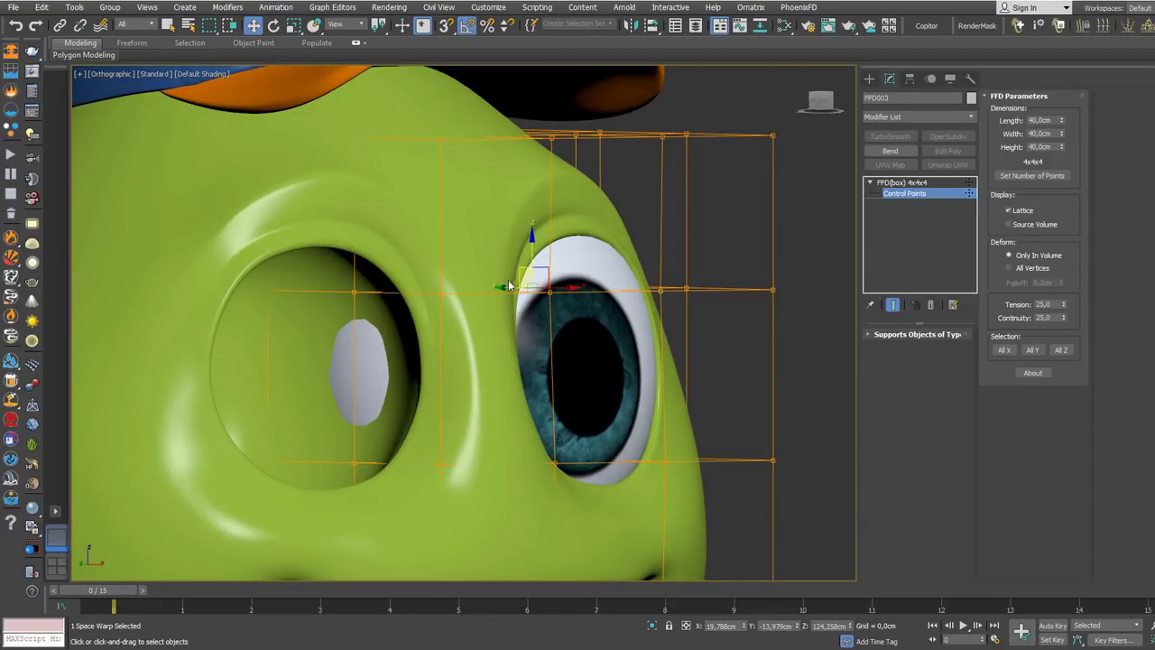
pyautogui.moveTo(504, 286); pyautogui.dragTo(501, 286)
pyautogui.moveTo(533, 299)
pyautogui.keyDown('alt'); pyautogui.mouseDown(button='middle')
pyautogui.moveTo(534, 319)
pyautogui.moveTo(511, 297)
pyautogui.moveTo(527, 333)
pyautogui.moveTo(575, 300)
pyautogui.moveTo(510, 238)
pyautogui.moveTo(385, 253)
pyautogui.moveTo(452, 268)
pyautogui.moveTo(515, 322)
pyautogui.moveTo(556, 310)
pyautogui.mouseUp(button='middle'); pyautogui.keyUp('alt')
# - Show edged faces, finish editing the control points and select the Eye_Base eyeball
pyautogui.press('F4')
pyautogui.click(903, 183)
pyautogui.click(556, 317)
pyautogui.scroll(3, 511, 238)
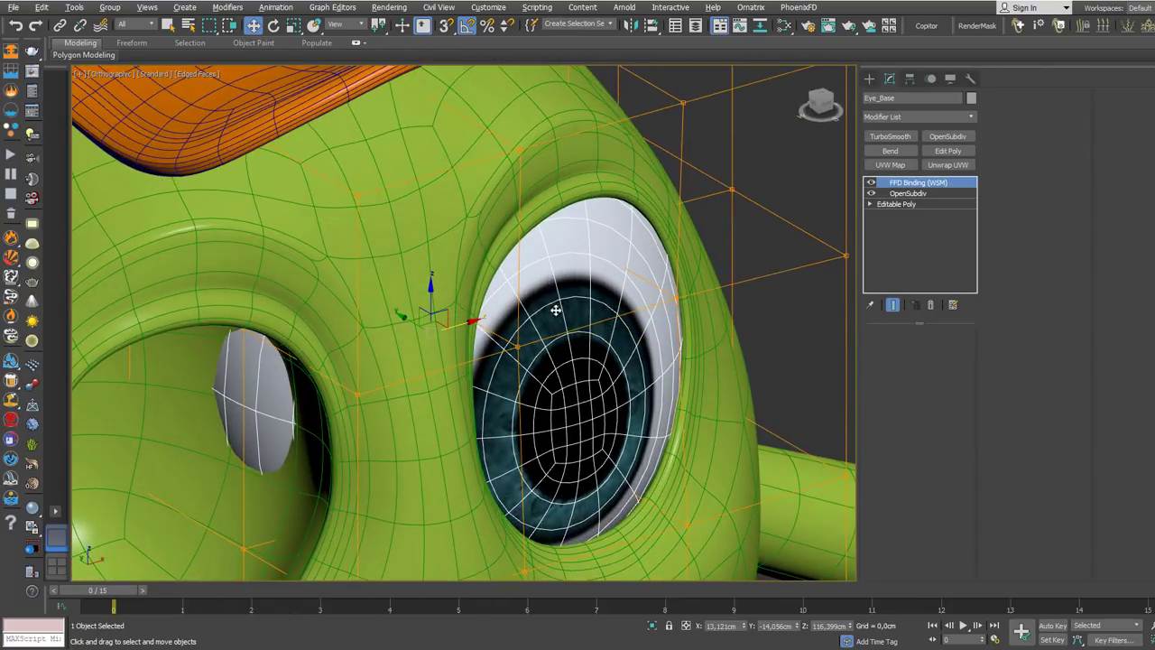
# - Examine how the eyeball's mesh sits in the socket and lattice, comparing shaded and wireframe display from the front and side
pyautogui.keyDown('alt'); pyautogui.moveTo(659, 465); pyautogui.dragTo(590, 440, button='middle'); pyautogui.keyUp('alt')
pyautogui.scroll(-3, 579, 442)
pyautogui.scroll(3, 594, 413)
pyautogui.press('f')
pyautogui.moveTo(541, 182); pyautogui.dragTo(536, 235, button='middle')
pyautogui.scroll(6, 536, 235)
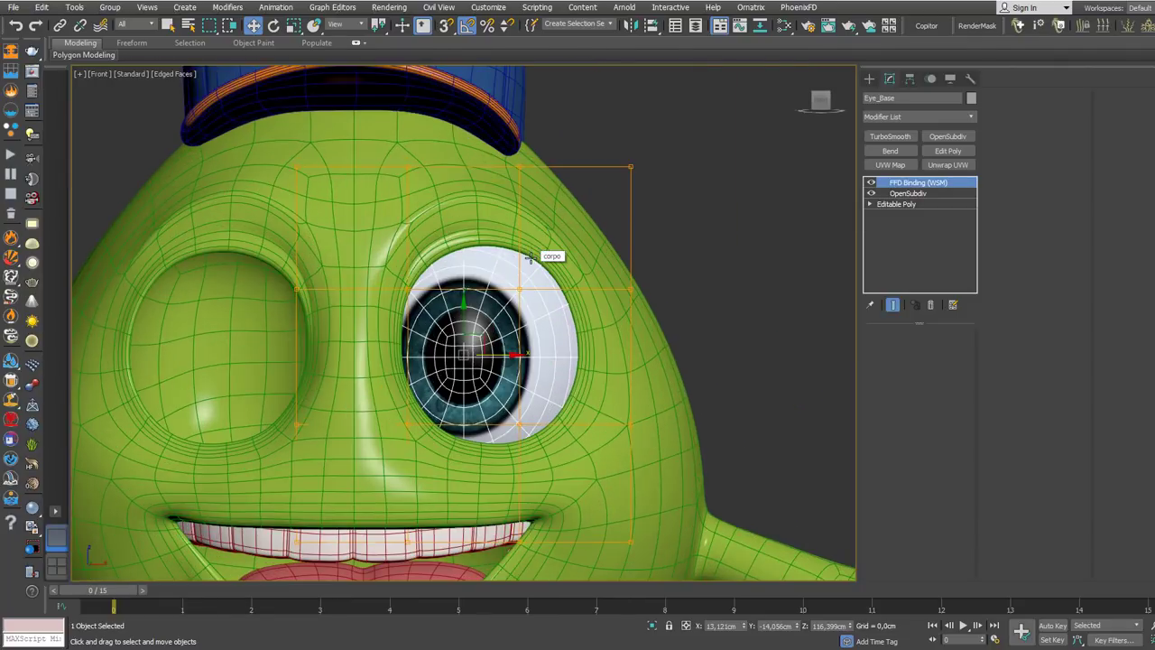
pyautogui.press('F3')
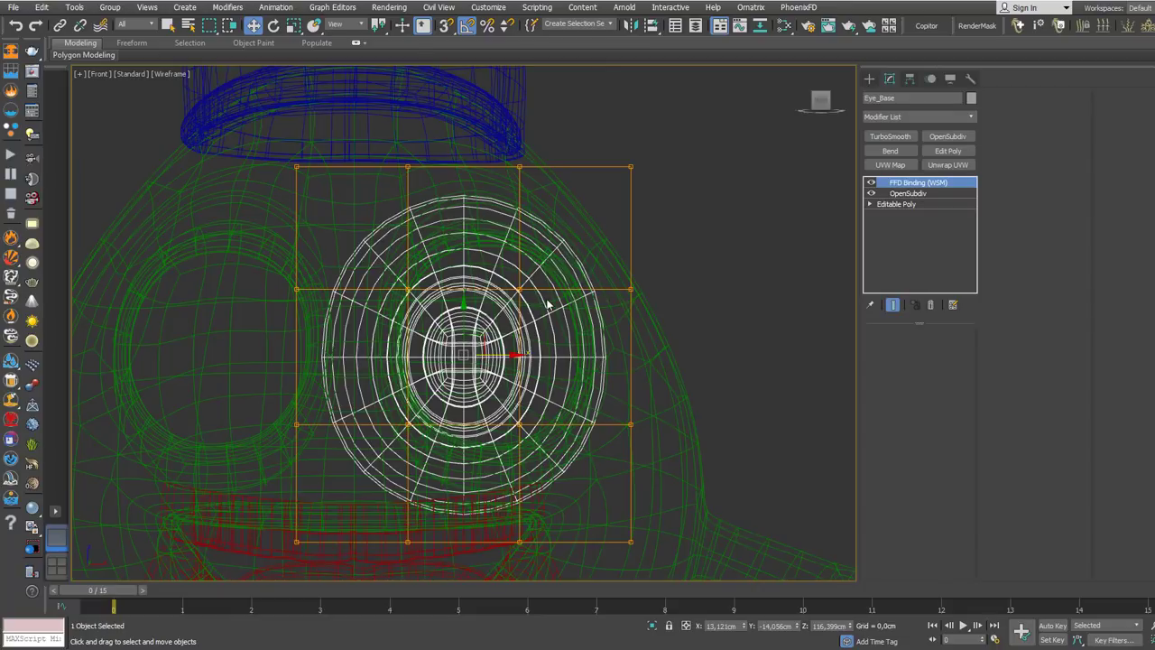
pyautogui.press('F3')
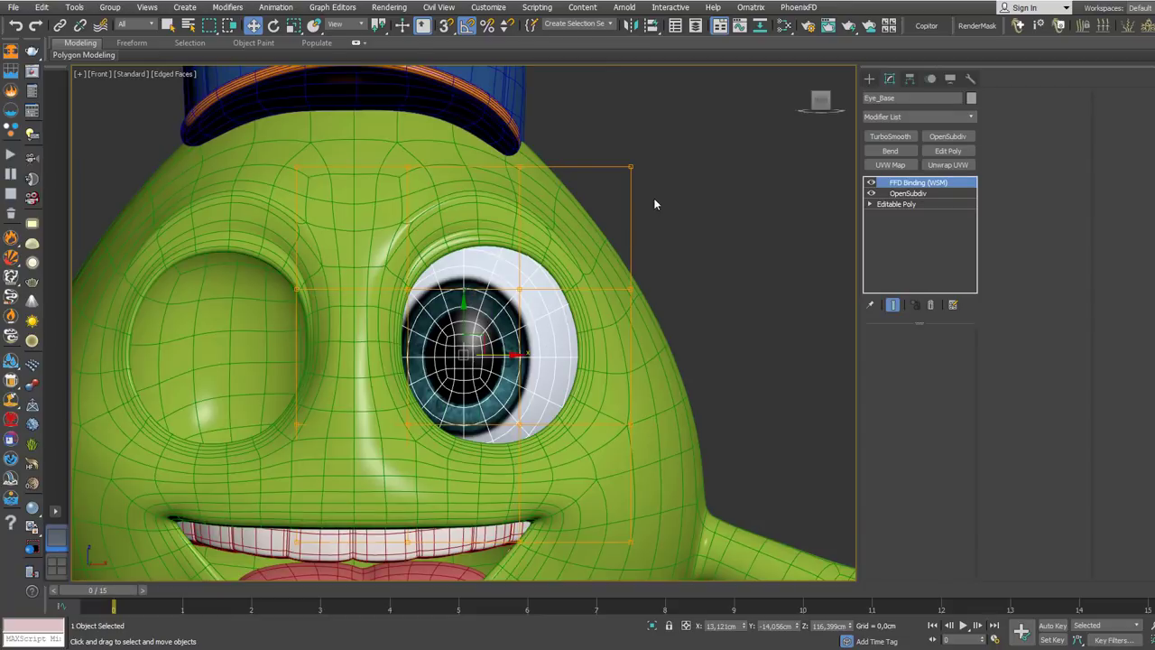
pyautogui.moveTo(657, 215)
pyautogui.keyDown('alt'); pyautogui.mouseDown(button='middle')
pyautogui.moveTo(586, 240)
pyautogui.moveTo(462, 244)
pyautogui.moveTo(464, 261)
pyautogui.moveTo(452, 257)
pyautogui.mouseUp(button='middle'); pyautogui.keyUp('alt')
pyautogui.press('F3')
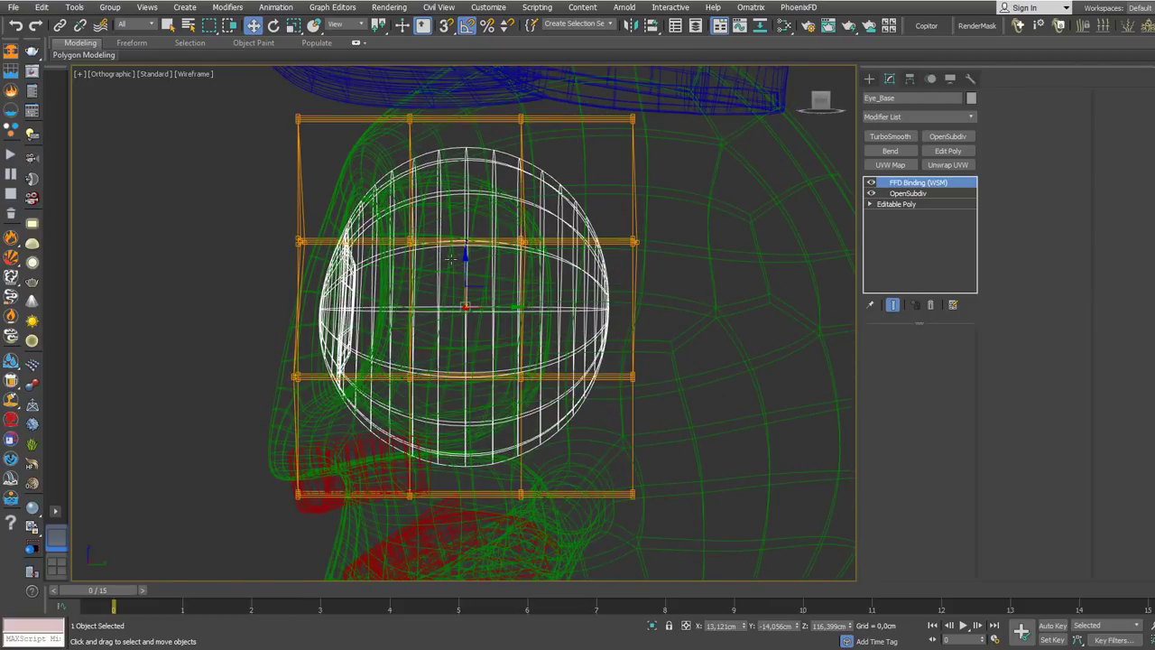
# - Try rotating the eyeball inside the lattice in the side wireframe view, and undo the rotation
pyautogui.rightClick(453, 257)
pyautogui.click(466, 282)
pyautogui.press('e')
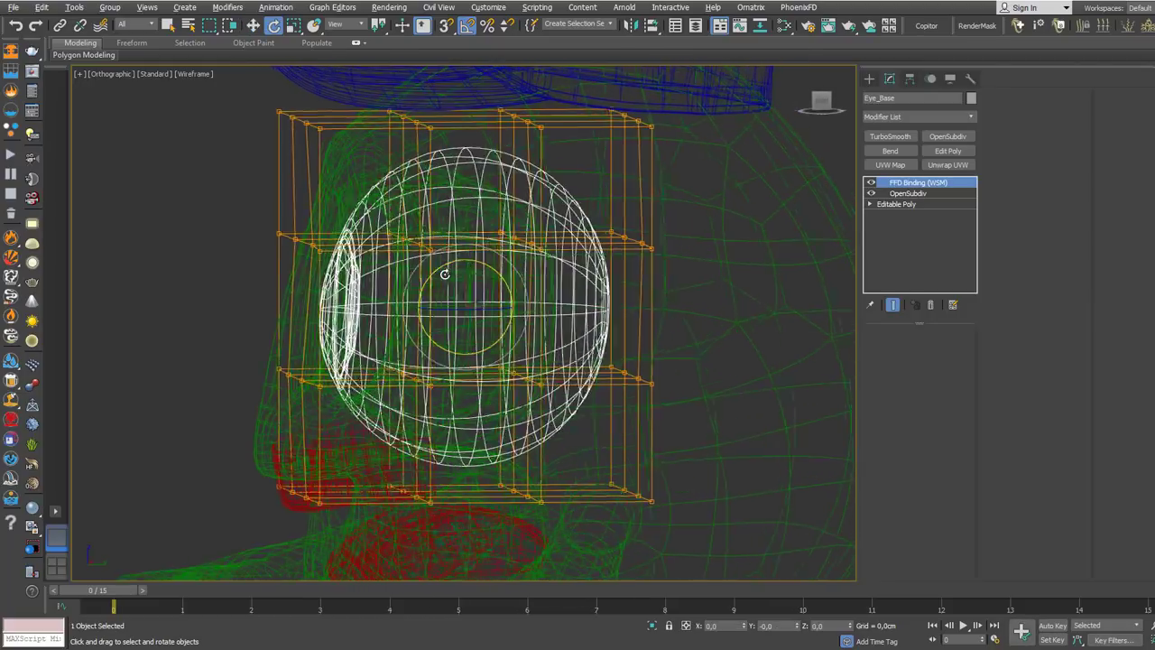
pyautogui.moveTo(435, 269); pyautogui.dragTo(410, 272)
pyautogui.moveTo(318, 102); pyautogui.dragTo(317, 101)
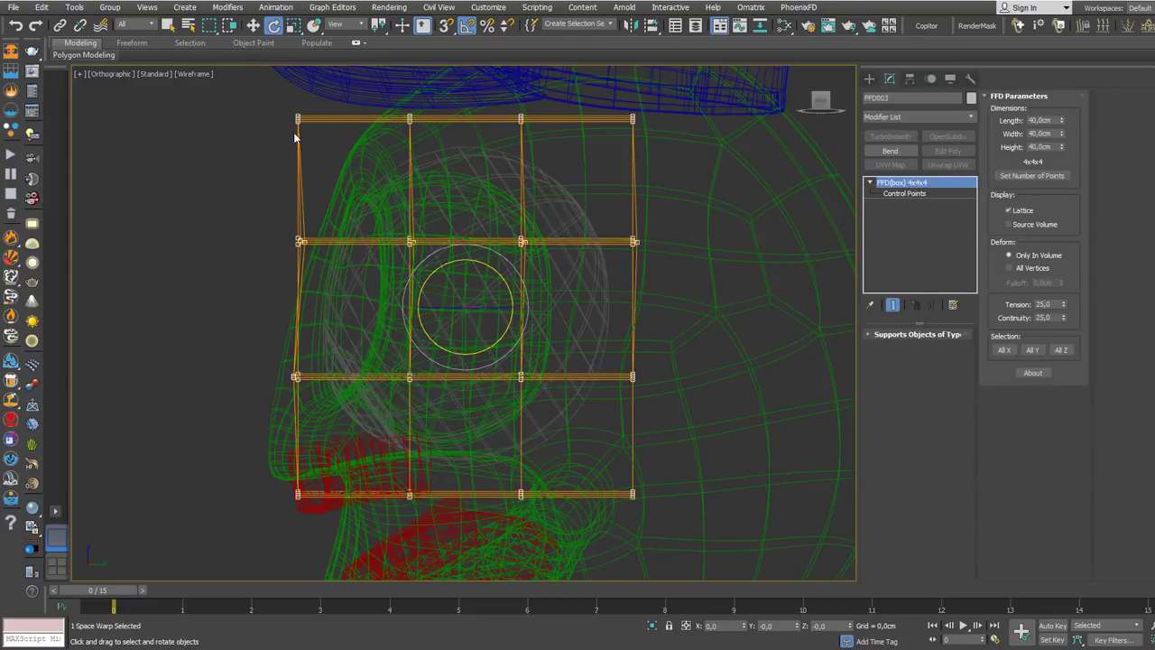
pyautogui.hotkey('ctrl', 'z')
pyautogui.hotkey('ctrl', 'z')
pyautogui.moveTo(424, 282); pyautogui.dragTo(372, 239)
pyautogui.rightClick(394, 252)
pyautogui.rightClick(385, 243)
pyautogui.rightClick(373, 239)
pyautogui.click(296, 243)
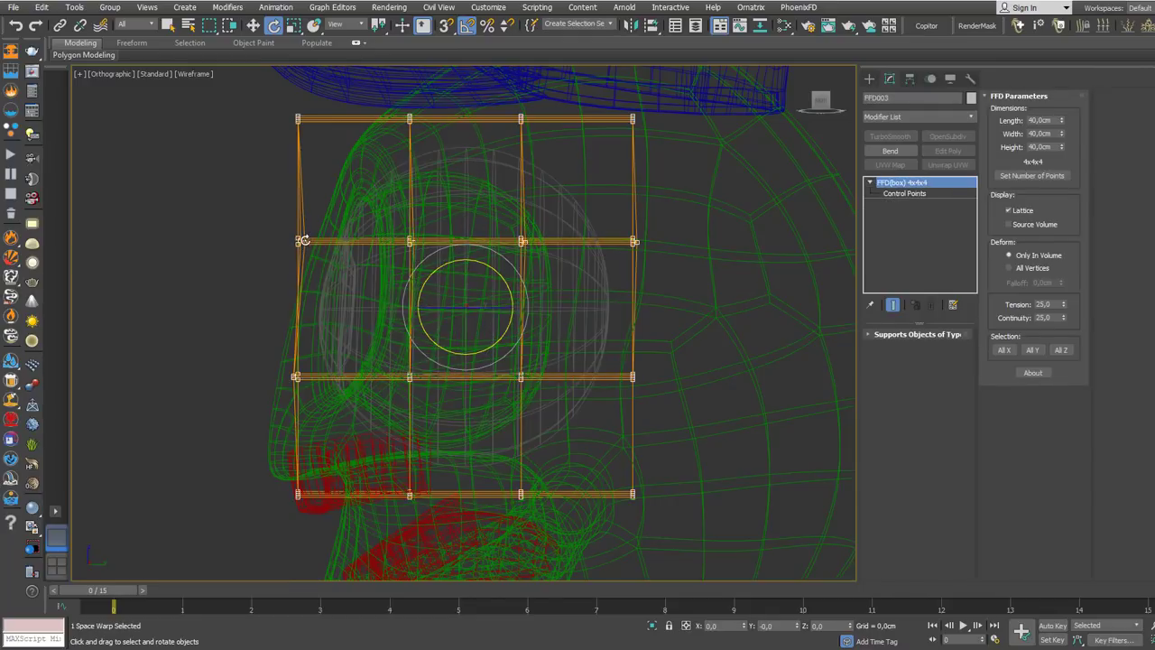
pyautogui.scroll(-5, 304, 241)
# - Return to the shaded front view with the Move tool active and select the eyeball
pyautogui.rightClick(367, 242)
pyautogui.click(388, 250)
pyautogui.press('f')
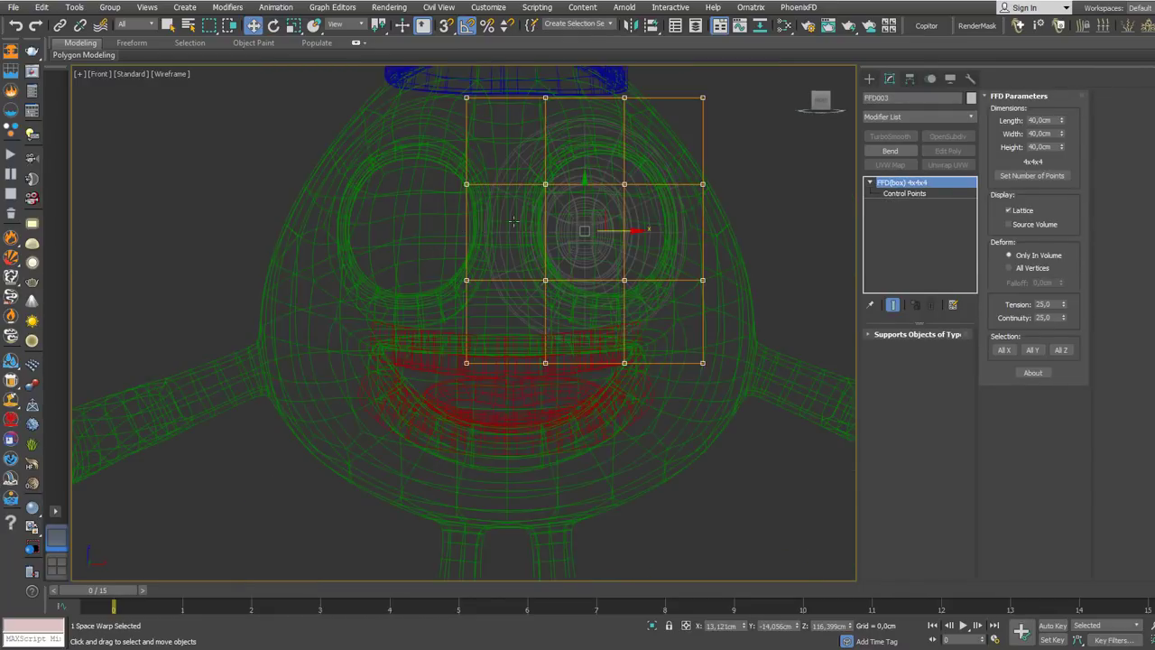
pyautogui.press('F3')
pyautogui.click(596, 233)
pyautogui.scroll(4, 490, 263)
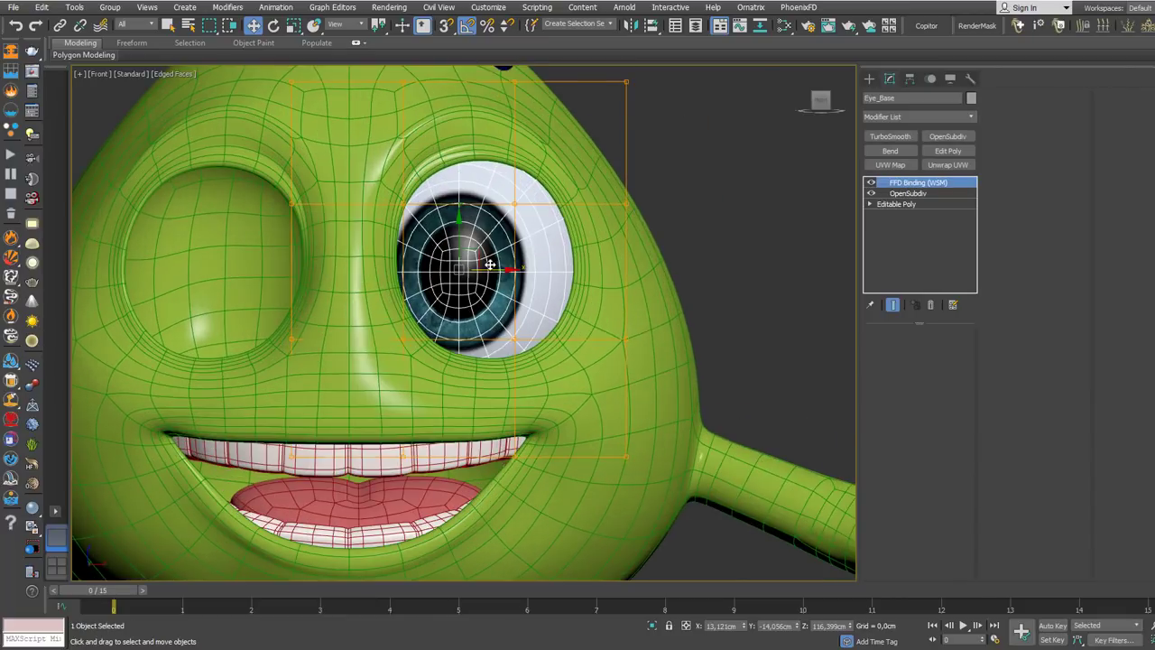
# - Try turning the eyeball in its socket to test how the bound mesh follows the lattice
pyautogui.click(501, 294)
pyautogui.scroll(3, 496, 276)
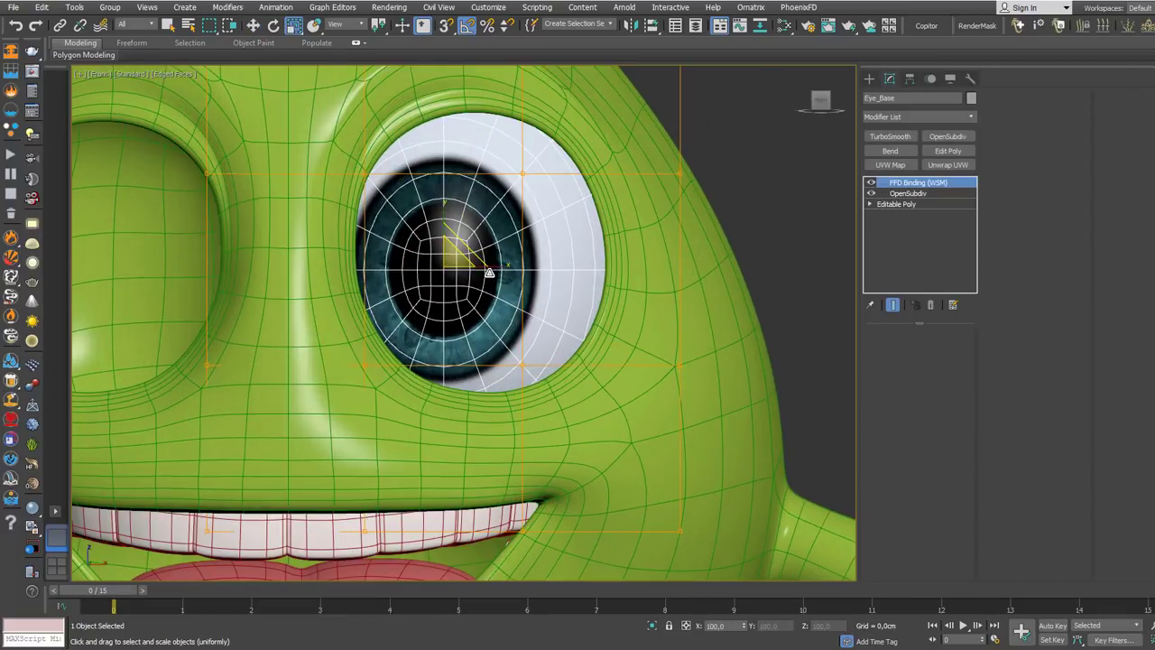
pyautogui.scroll(-3, 489, 273)
pyautogui.moveTo(490, 273)
pyautogui.keyDown('alt'); pyautogui.mouseDown(button='middle')
pyautogui.moveTo(445, 273)
pyautogui.moveTo(481, 282)
pyautogui.mouseUp(button='middle'); pyautogui.keyUp('alt')
pyautogui.rightClick(455, 268)
pyautogui.click(465, 286)
pyautogui.moveTo(479, 280)
pyautogui.mouseDown()
pyautogui.moveTo(459, 269)
pyautogui.moveTo(518, 215)
pyautogui.moveTo(465, 245)
pyautogui.moveTo(459, 236)
pyautogui.moveTo(478, 226)
pyautogui.moveTo(464, 278)
pyautogui.mouseUp()
pyautogui.scroll(3, 464, 278)
pyautogui.scroll(-3, 463, 278)
pyautogui.keyDown('alt'); pyautogui.moveTo(464, 278); pyautogui.dragTo(444, 301, button='middle'); pyautogui.keyUp('alt')
pyautogui.scroll(3, 441, 305)
pyautogui.moveTo(437, 309)
pyautogui.mouseDown()
pyautogui.moveTo(454, 291)
pyautogui.moveTo(419, 306)
pyautogui.moveTo(451, 323)
pyautogui.mouseUp()
pyautogui.scroll(-3, 453, 323)
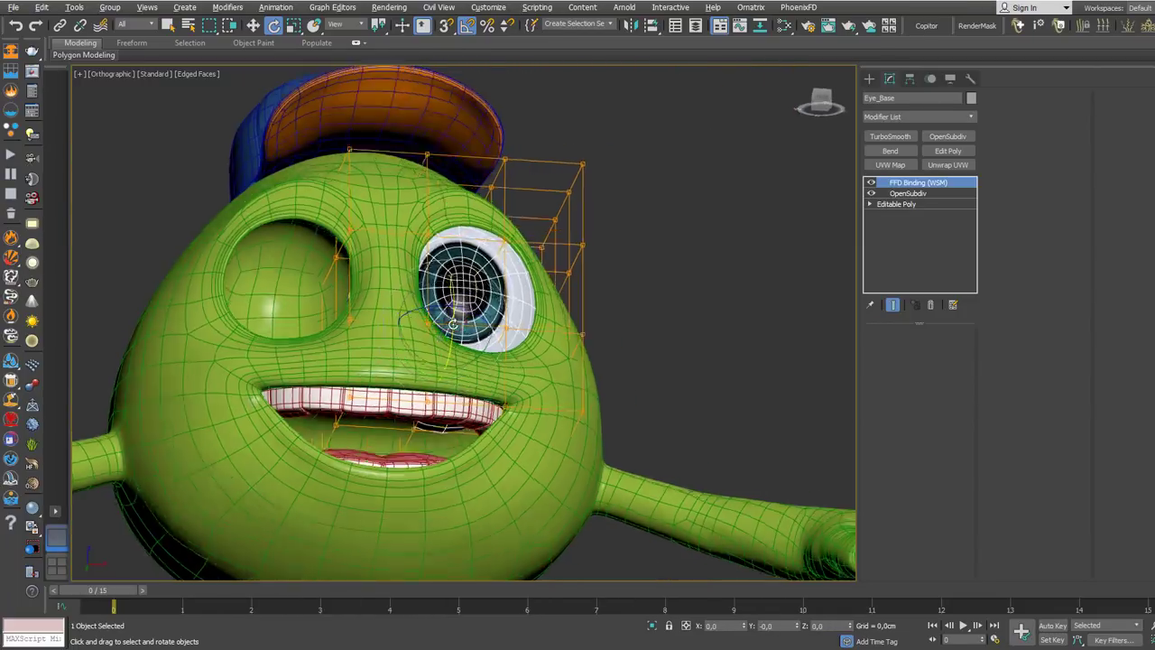
pyautogui.keyDown('alt'); pyautogui.moveTo(453, 323); pyautogui.dragTo(492, 296, button='middle'); pyautogui.keyUp('alt')
# - Restore the front view with the Move tool active and clear the selection
pyautogui.rightClick(493, 296)
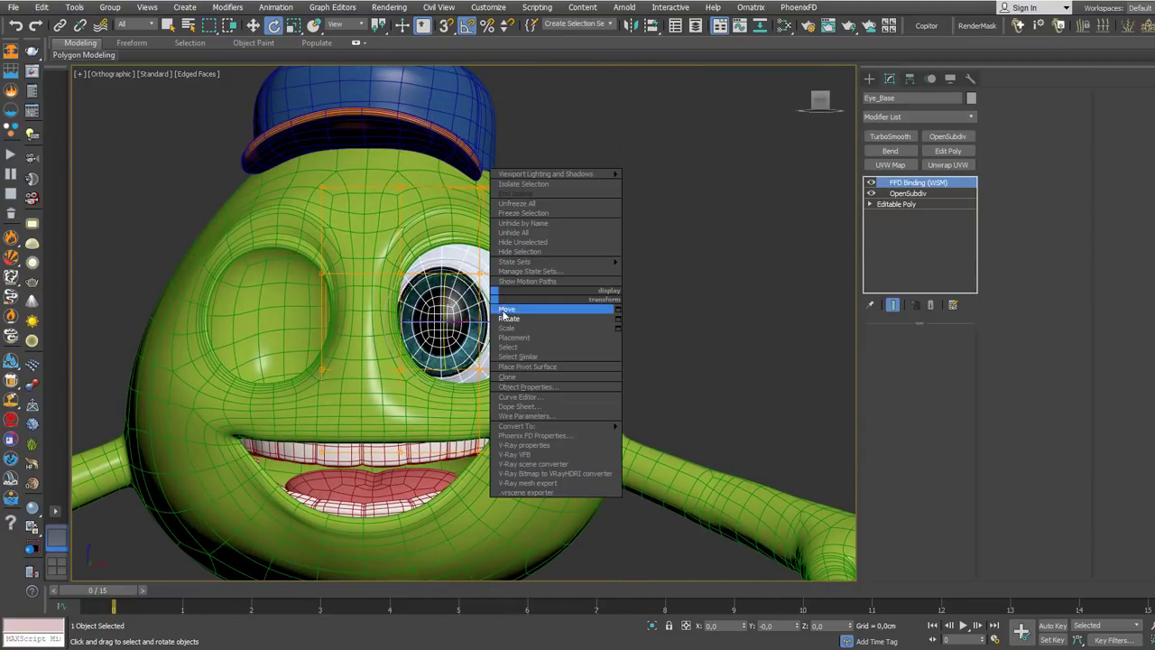
pyautogui.click(504, 311)
pyautogui.press('f')
pyautogui.scroll(3, 605, 262)
pyautogui.click(591, 246)
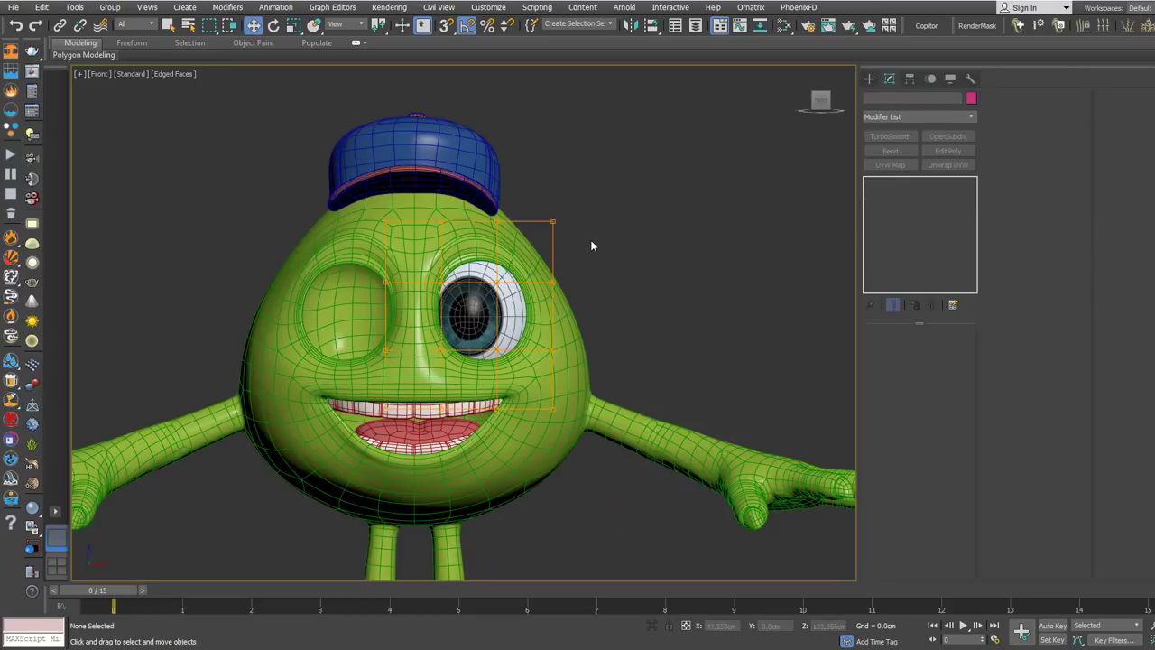
pyautogui.scroll(2, 539, 287)
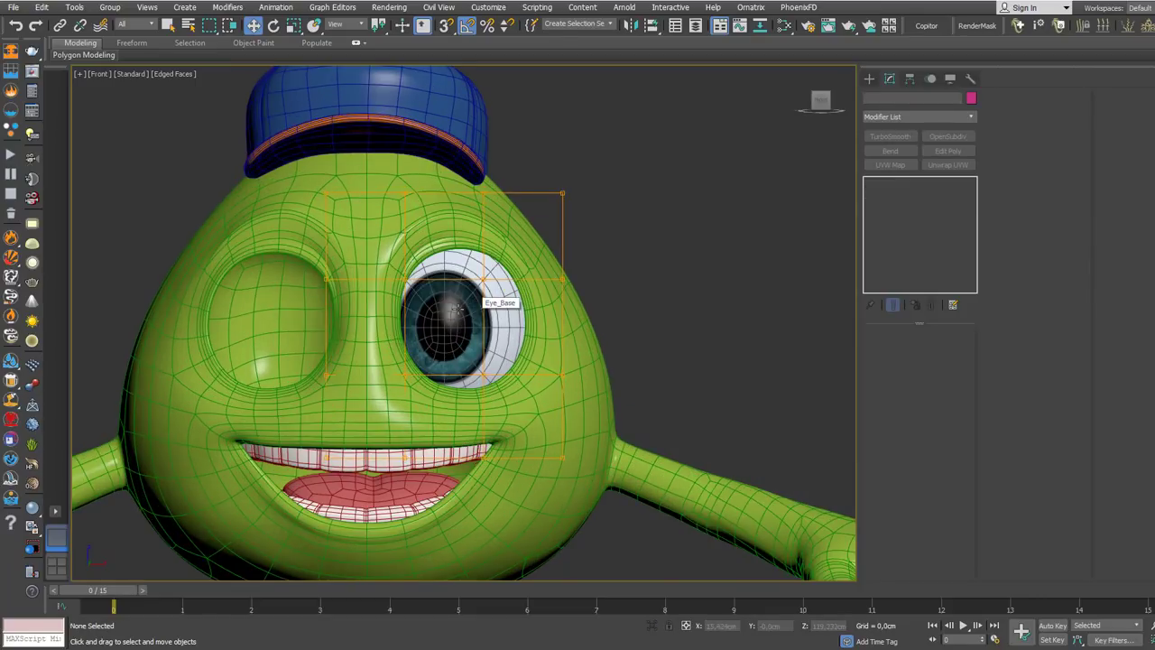
pyautogui.click(458, 309)
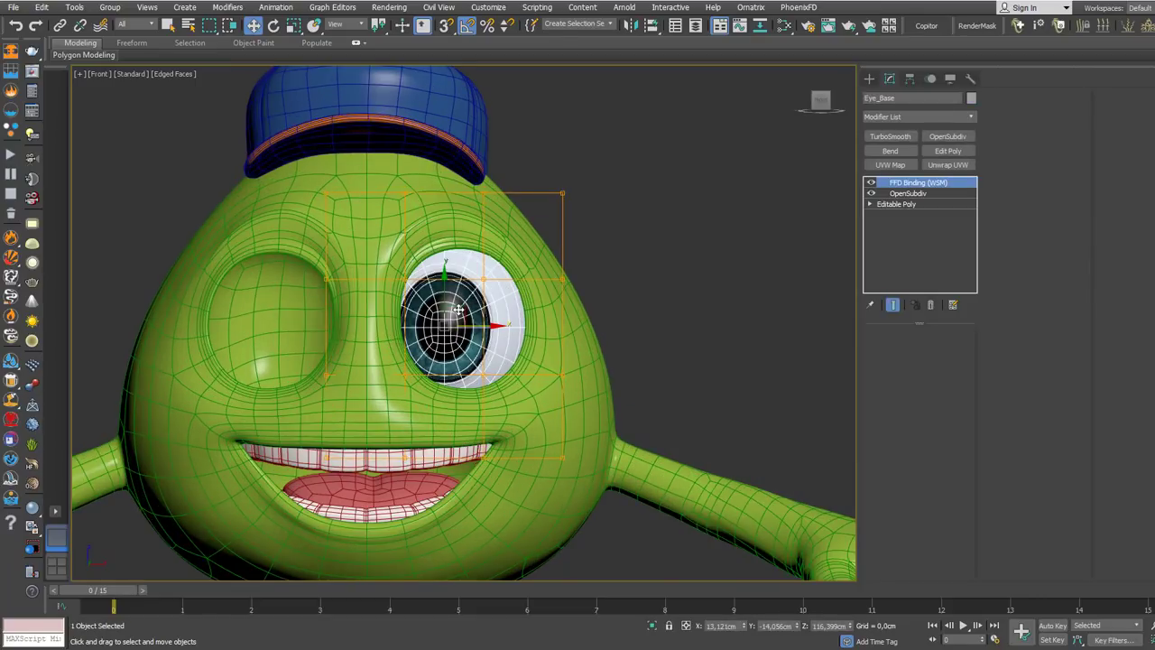
pyautogui.rightClick(587, 167)
pyautogui.click(596, 179)
pyautogui.click(593, 181)
pyautogui.scroll(-2, 595, 189)
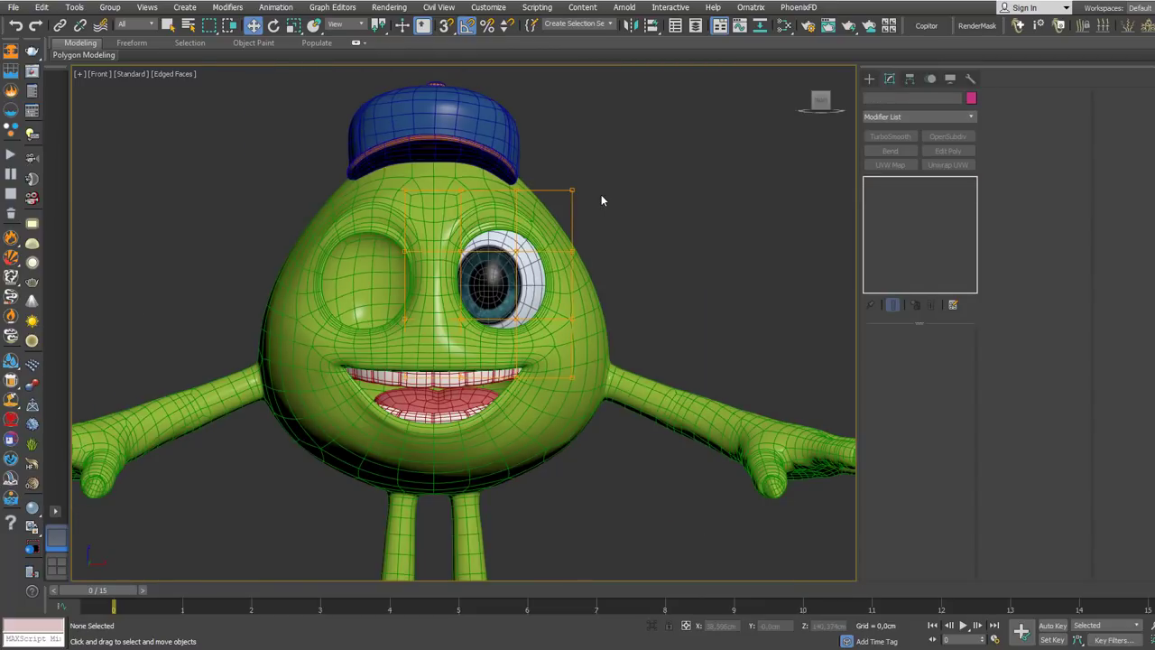
# - Create a sphere with a radius of about 7.2 cm beyond the character's hand in the top view
pyautogui.click(870, 79)
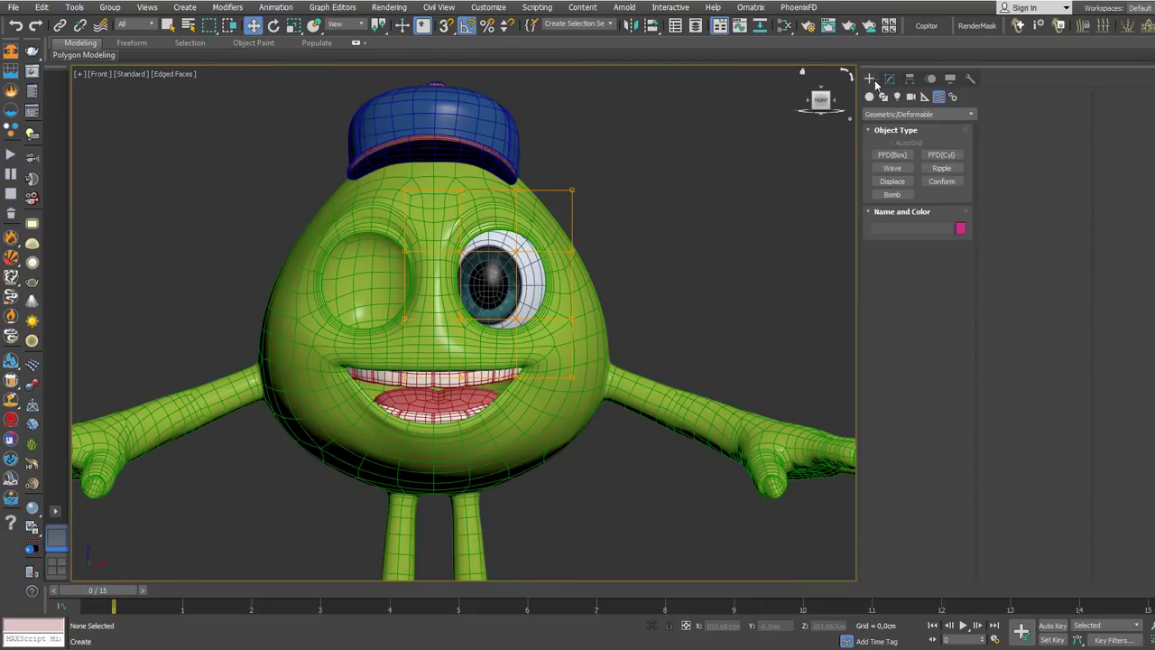
pyautogui.moveTo(645, 242); pyautogui.dragTo(499, 244, button='middle')
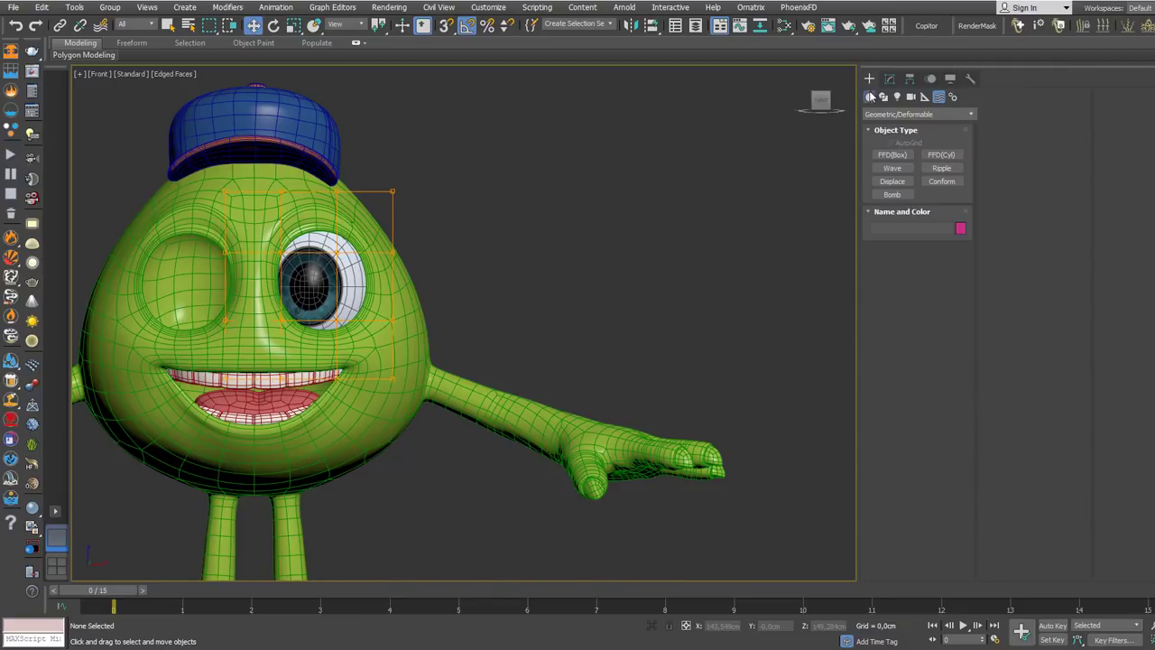
pyautogui.click(870, 97)
pyautogui.click(892, 168)
pyautogui.moveTo(737, 262); pyautogui.dragTo(485, 279, button='middle')
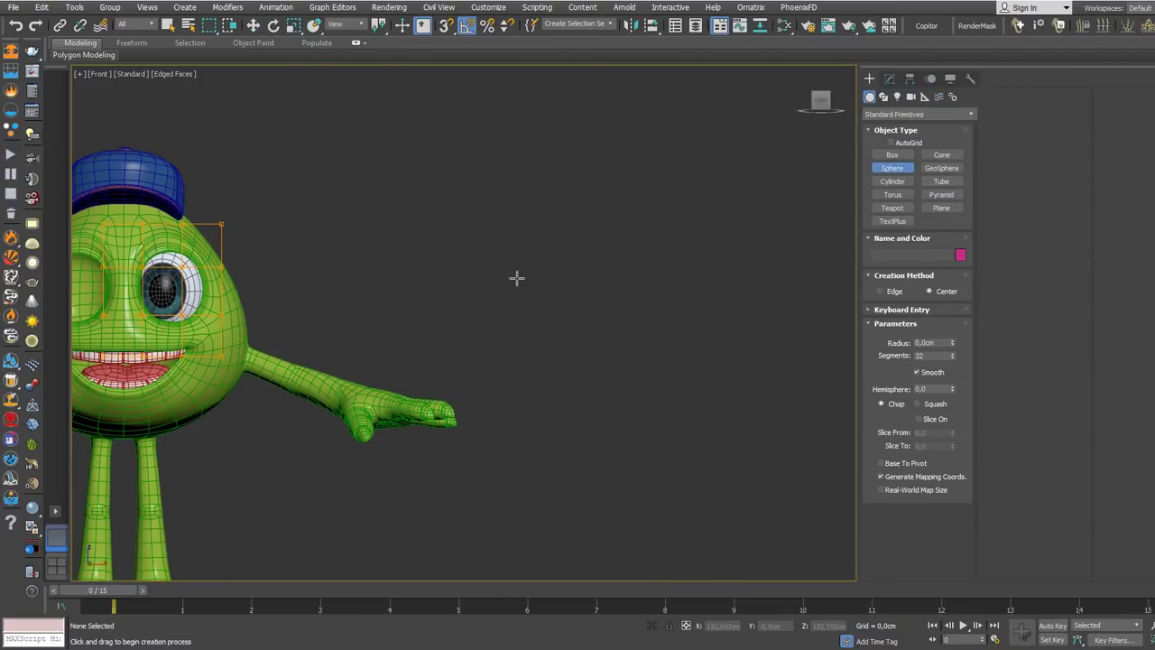
pyautogui.press('t')
pyautogui.moveTo(627, 255); pyautogui.dragTo(650, 243)
pyautogui.press('w')
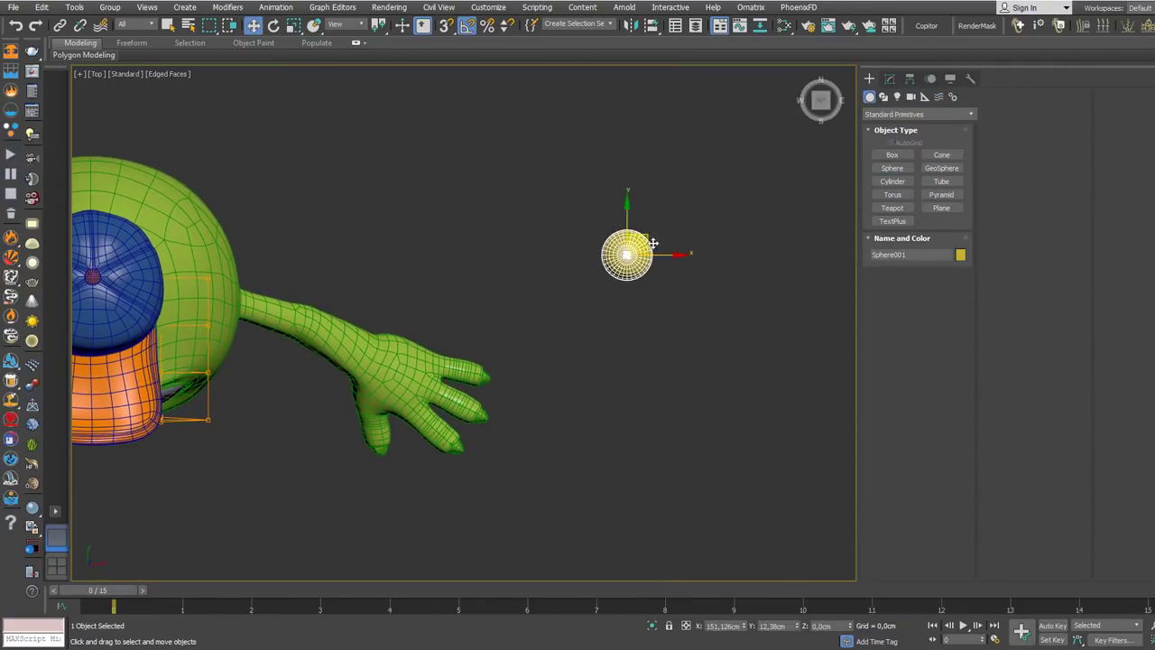
# - Raise the sphere to about Z 139 cm and rotate it 90 degrees about X in the front view
pyautogui.press('f')
pyautogui.press('z')
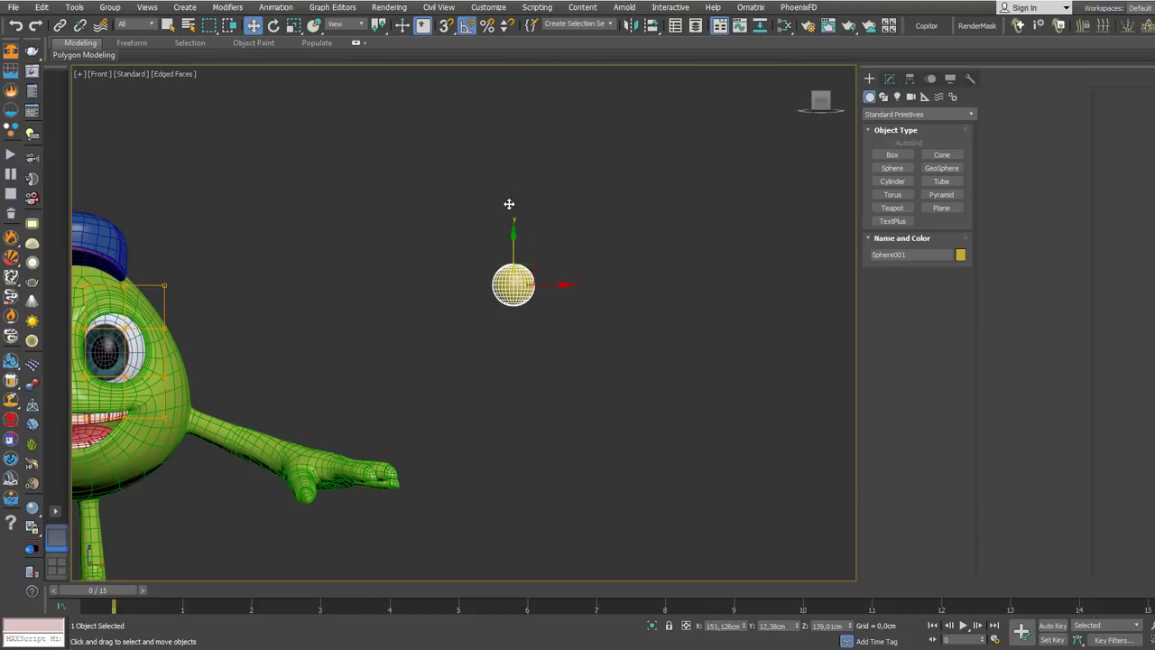
pyautogui.rightClick(507, 200)
pyautogui.click(542, 227)
pyautogui.moveTo(504, 281); pyautogui.dragTo(512, 330)
pyautogui.press('a')
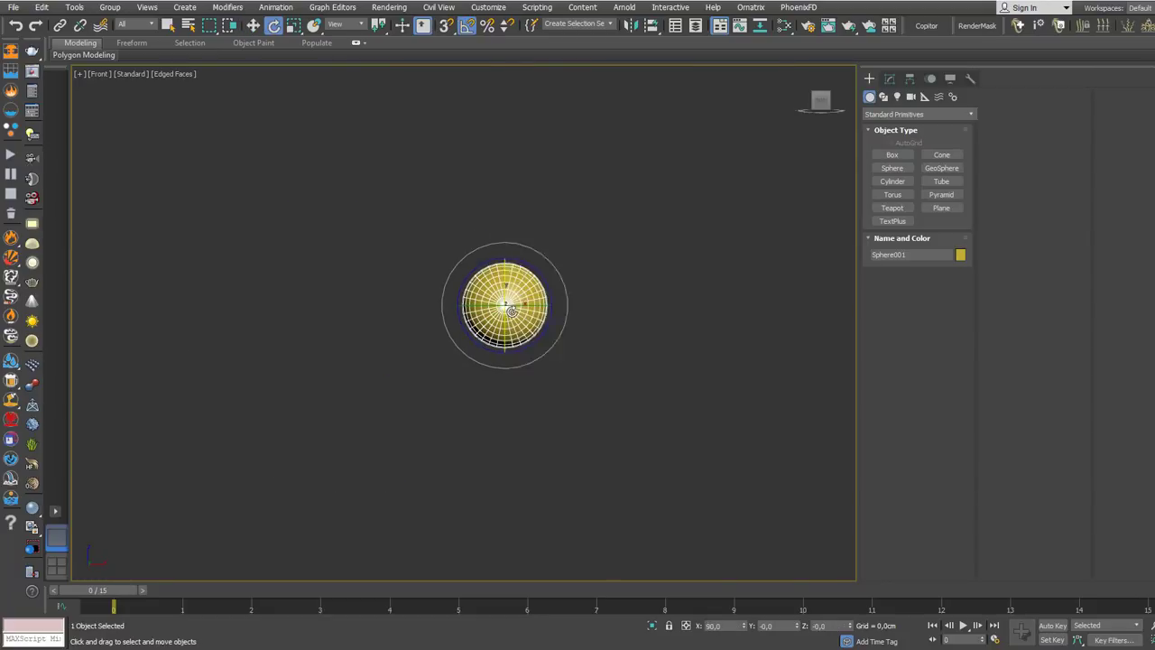
pyautogui.press('w')
pyautogui.scroll(3, 511, 311)
pyautogui.scroll(-3, 511, 310)
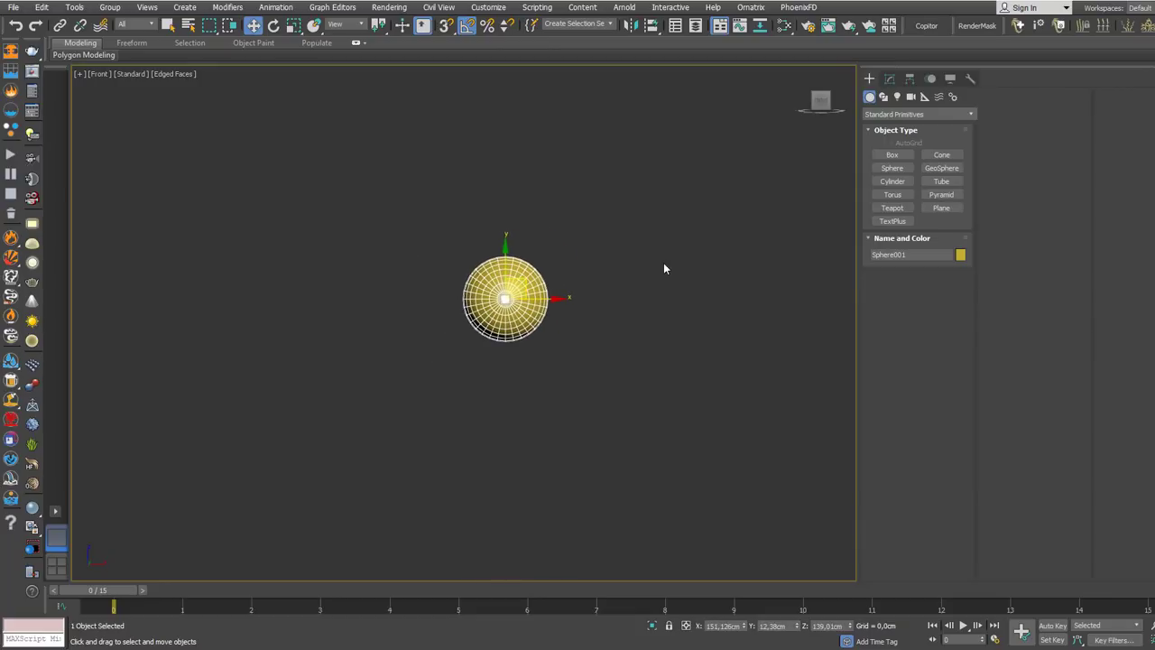
# - Draw a rectangle spline around the sphere in the front view and centre it on the sphere, at about X 151.1, Z 138.9 cm
pyautogui.click(889, 80)
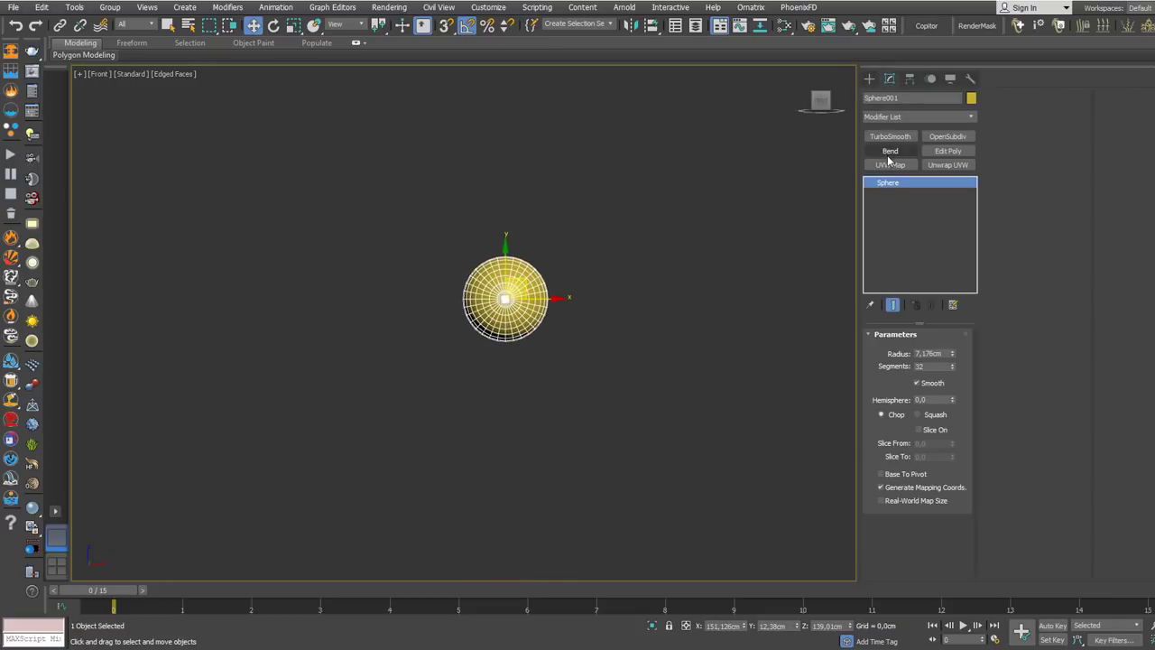
pyautogui.click(870, 80)
pyautogui.click(884, 96)
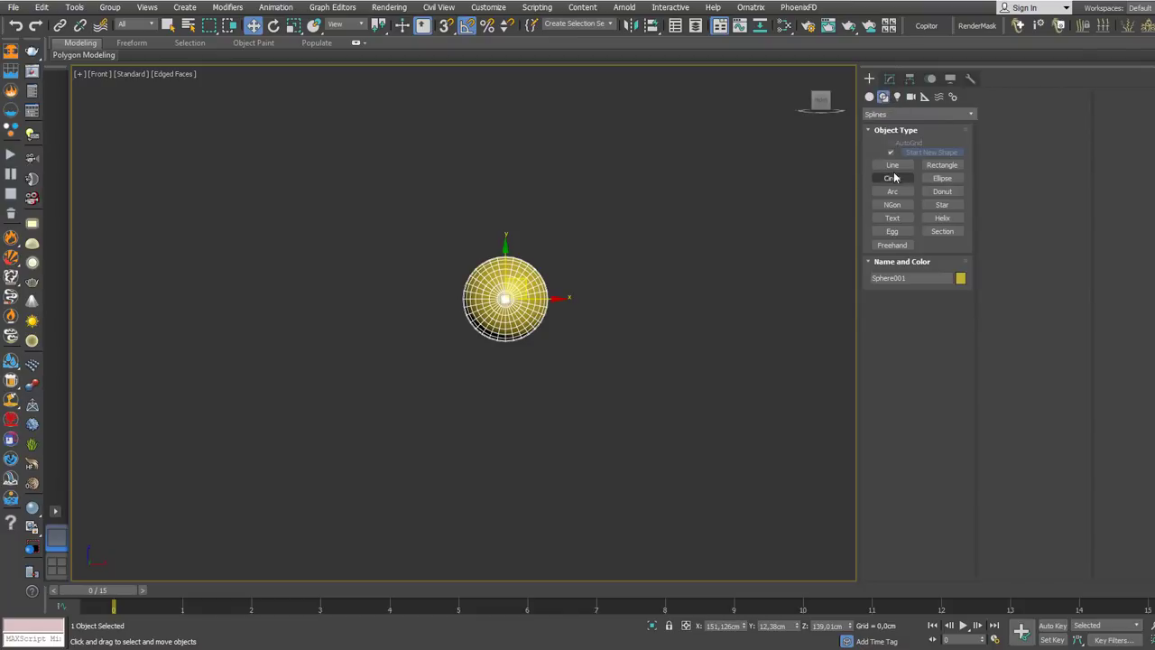
pyautogui.scroll(-3, 487, 296)
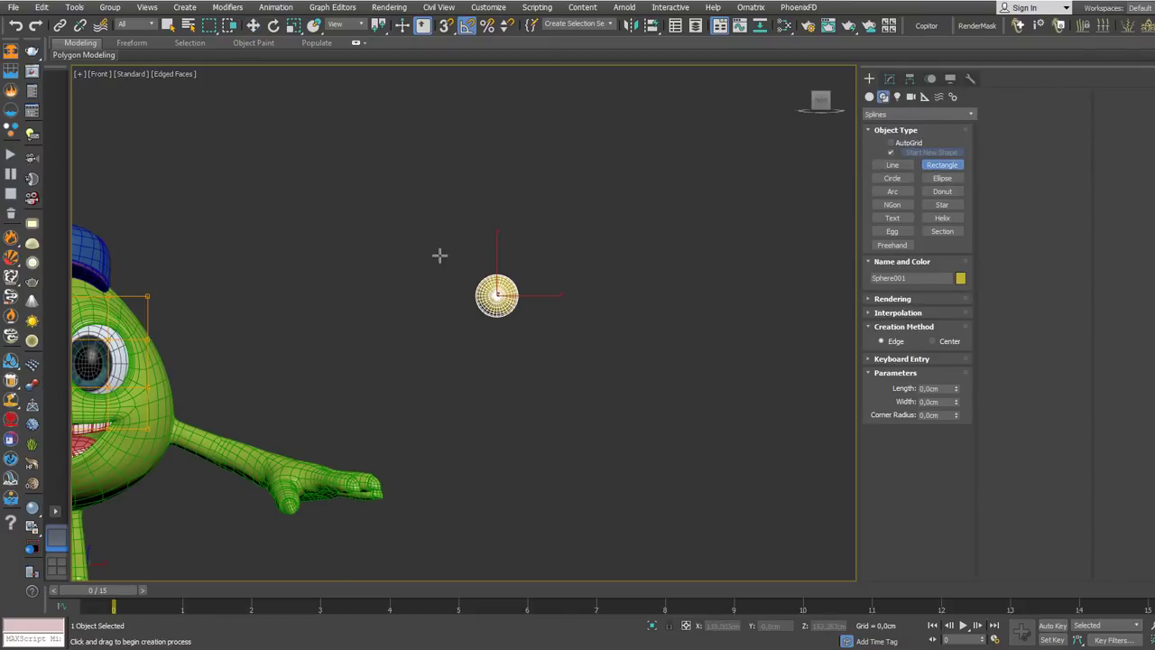
pyautogui.moveTo(430, 251); pyautogui.dragTo(542, 329)
pyautogui.scroll(3, 546, 314)
pyautogui.rightClick(532, 287)
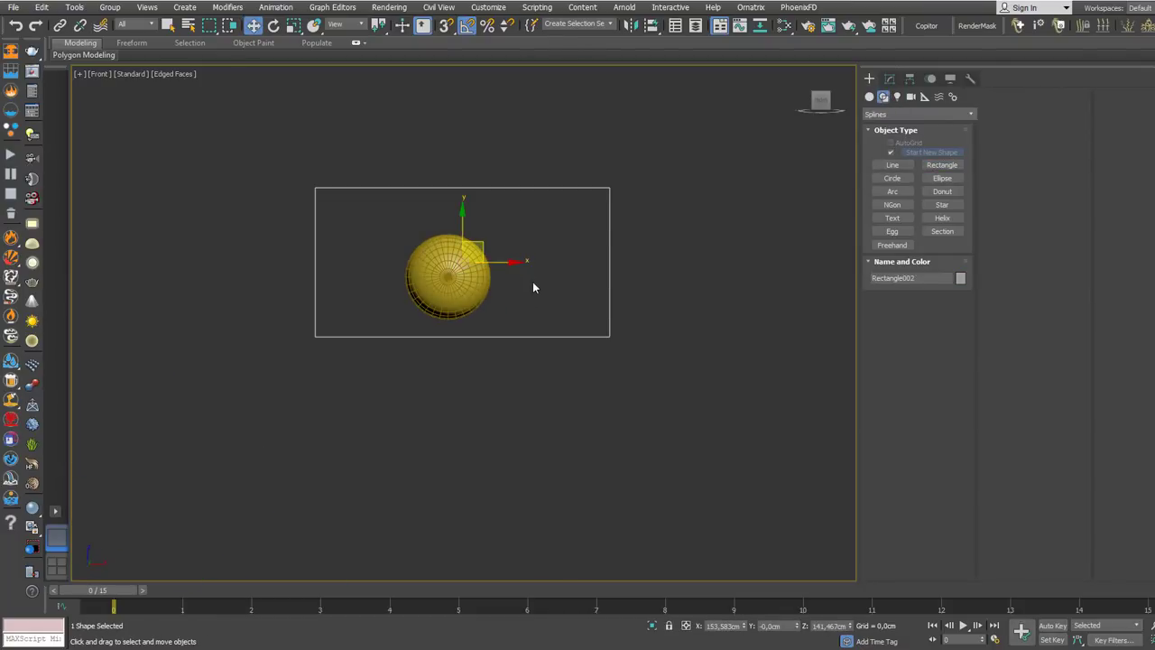
pyautogui.moveTo(483, 239)
pyautogui.mouseDown()
pyautogui.moveTo(483, 257)
pyautogui.moveTo(466, 254)
pyautogui.mouseUp()
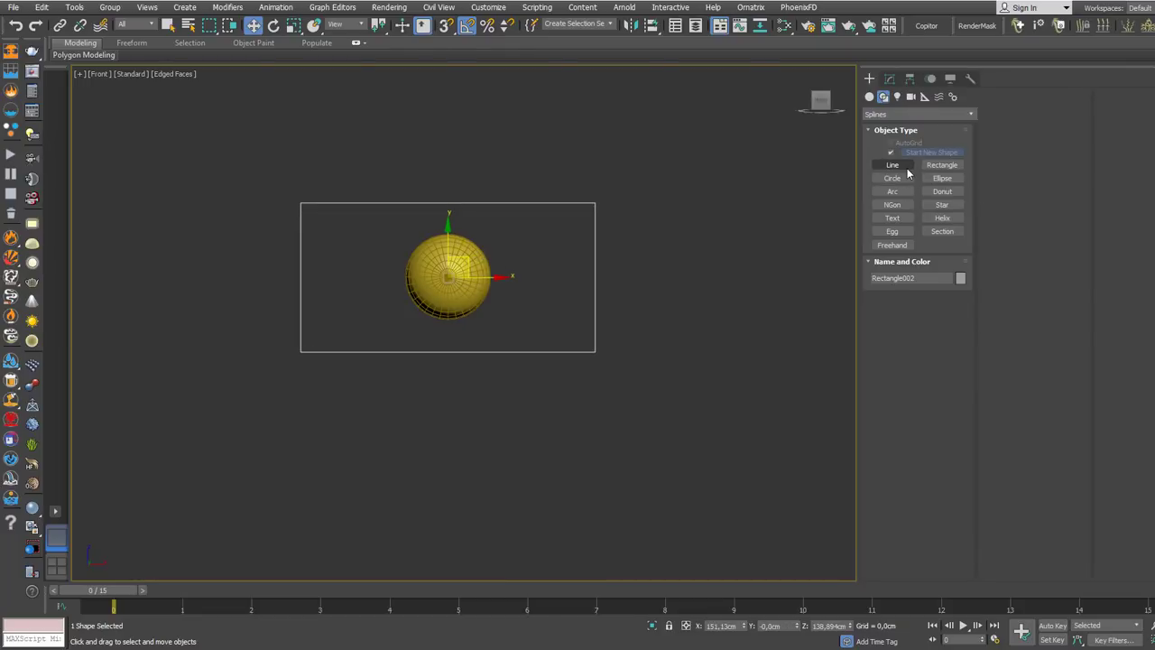
pyautogui.keyDown('alt'); pyautogui.moveTo(394, 271); pyautogui.dragTo(466, 278, button='middle'); pyautogui.keyUp('alt')
pyautogui.scroll(-3, 444, 277)
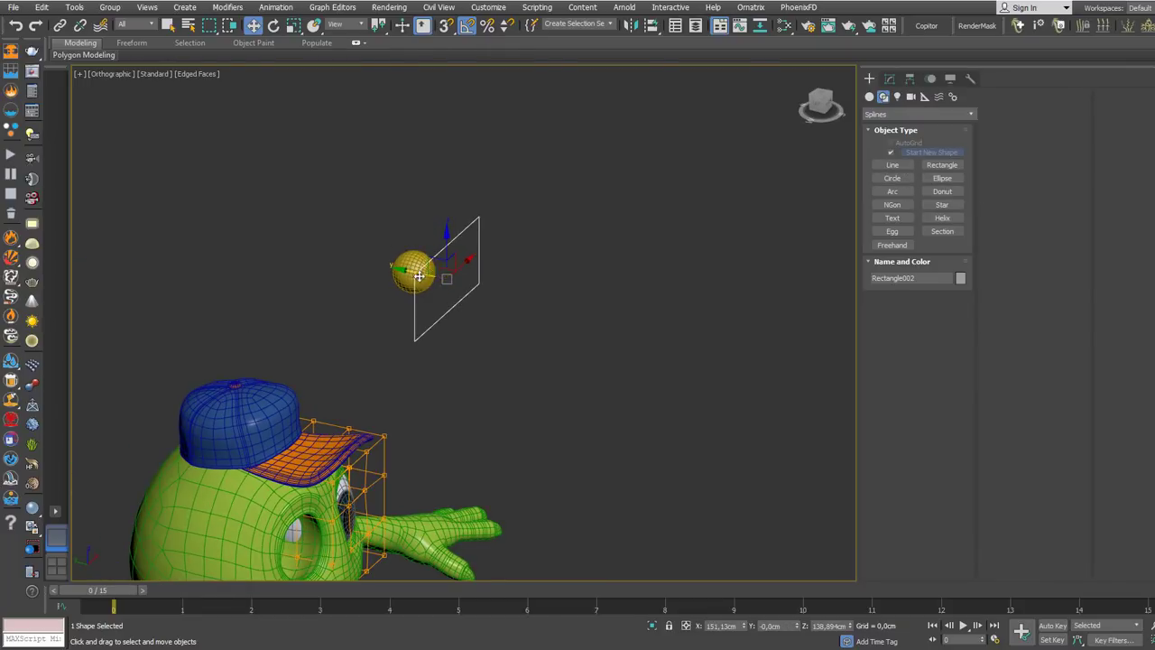
# - Move the rectangle along Y to about -65.2 cm so it stands in front of the sphere, and clear the selection
pyautogui.moveTo(419, 275); pyautogui.dragTo(500, 288)
pyautogui.keyDown('alt'); pyautogui.moveTo(500, 289); pyautogui.dragTo(540, 312, button='middle'); pyautogui.keyUp('alt')
pyautogui.scroll(-1, 487, 338)
pyautogui.moveTo(477, 343); pyautogui.dragTo(588, 352)
pyautogui.scroll(-3, 588, 351)
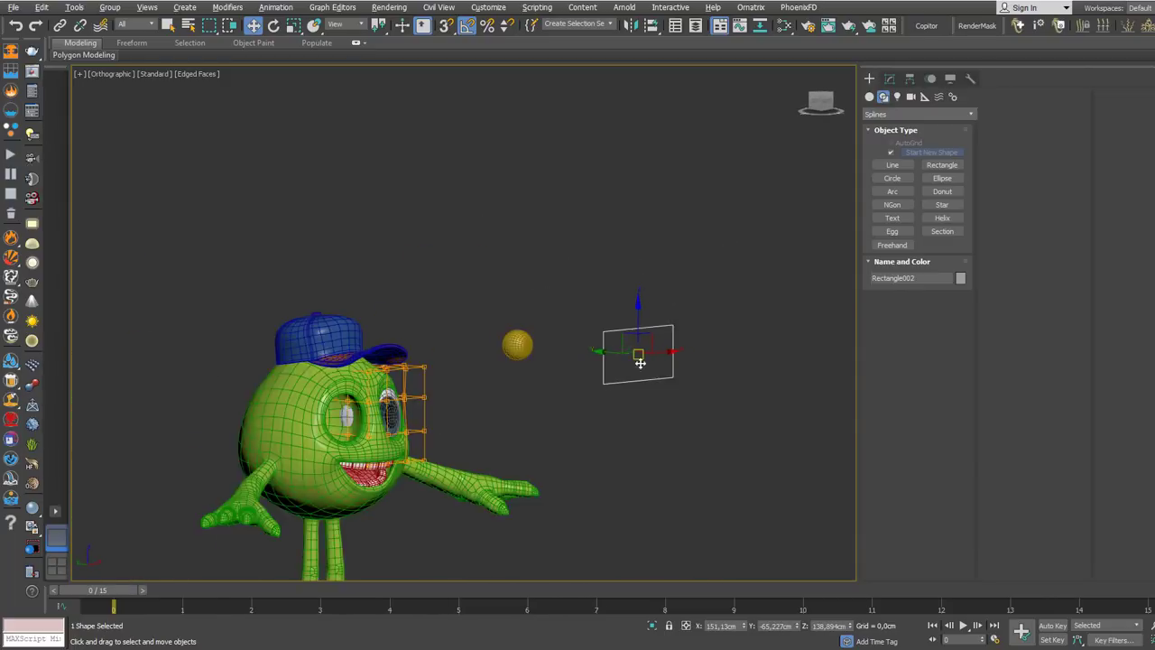
pyautogui.scroll(5, 603, 360)
pyautogui.click(493, 183)
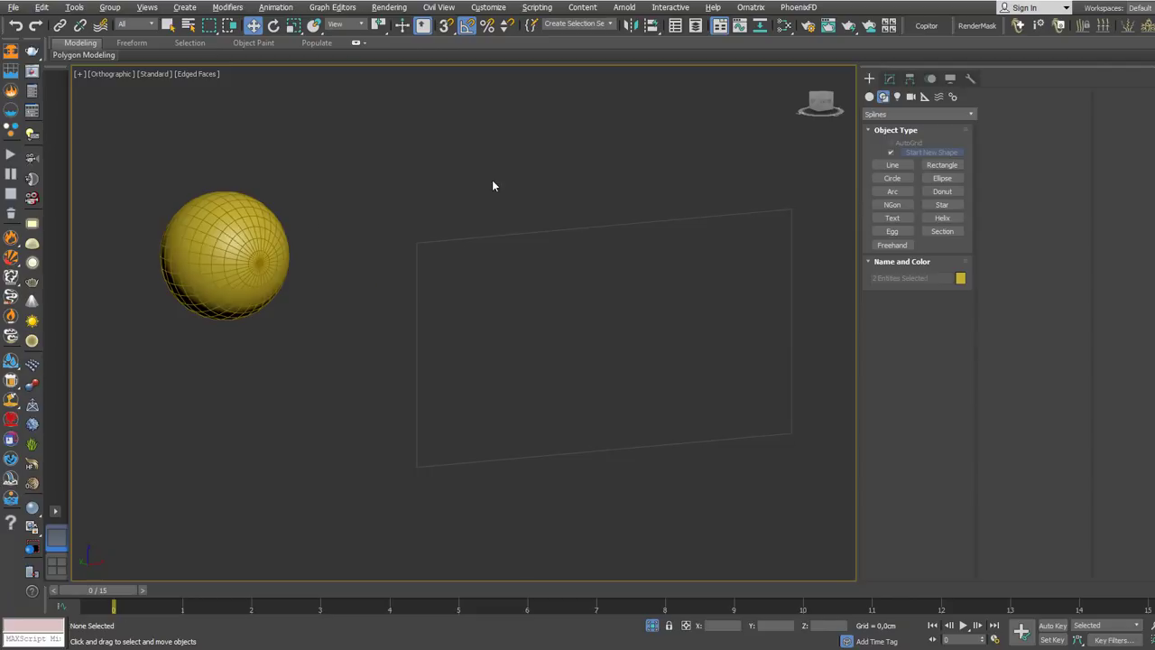
pyautogui.click(241, 245)
pyautogui.scroll(-2, 240, 246)
pyautogui.rightClick(260, 238)
pyautogui.click(298, 253)
pyautogui.moveTo(233, 242); pyautogui.dragTo(361, 178)
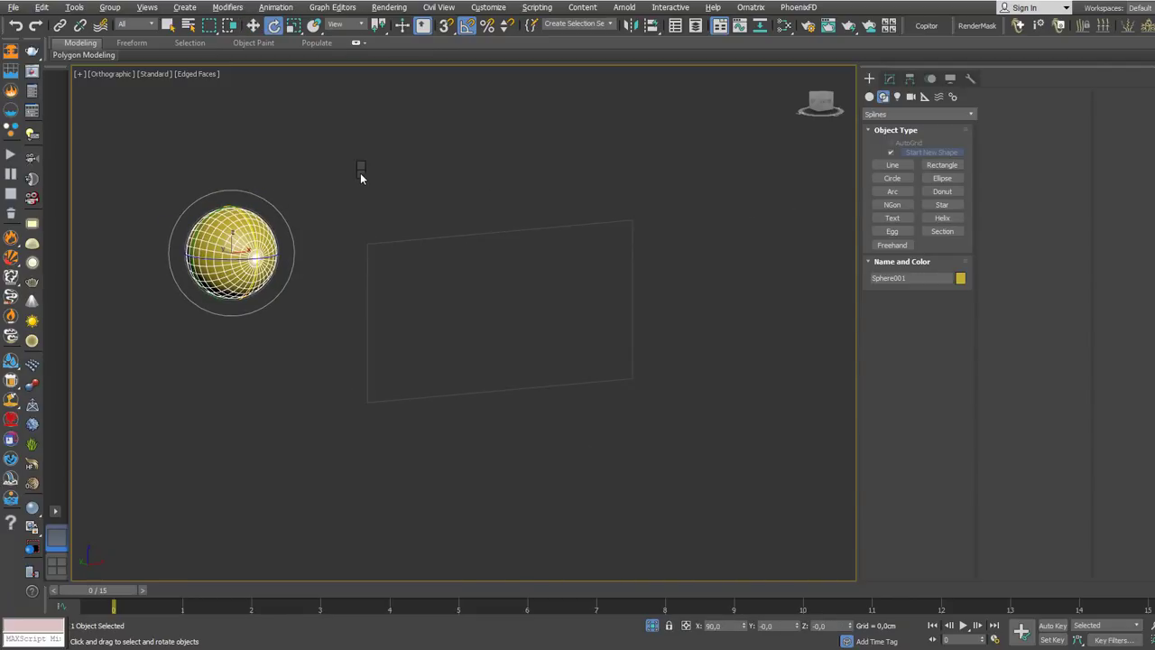
pyautogui.click(460, 240)
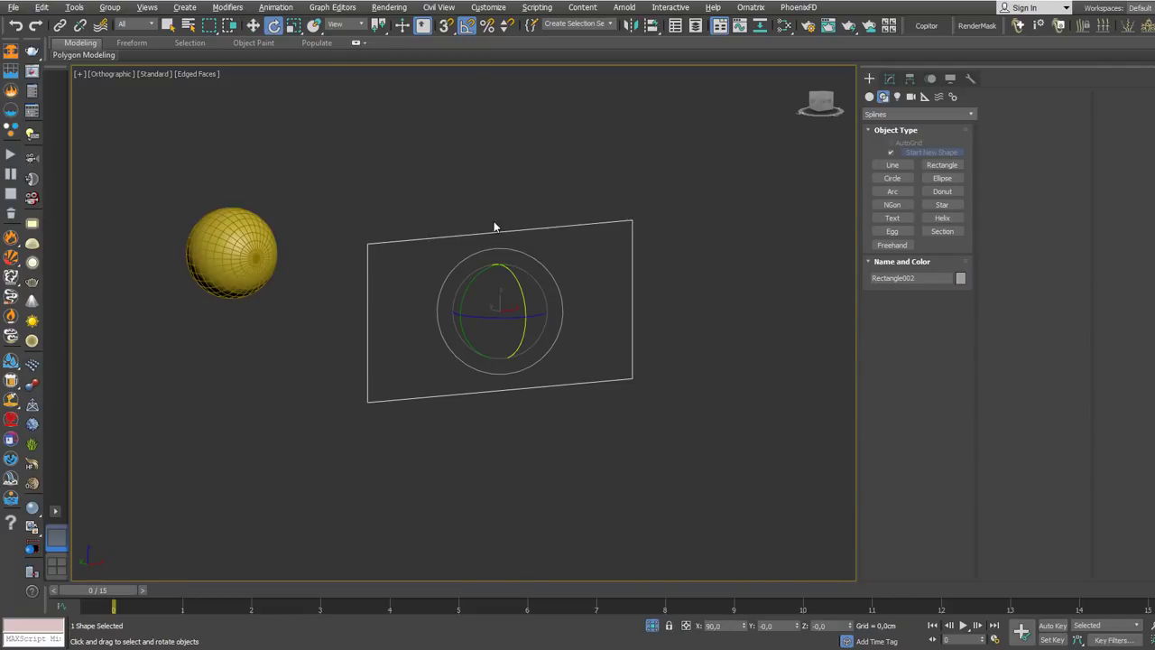
pyautogui.click(891, 79)
pyautogui.click(339, 184)
# - Assign a LookAt Constraint as the sphere's rotation controller
pyautogui.rightClick(246, 189)
pyautogui.click(265, 206)
pyautogui.click(244, 238)
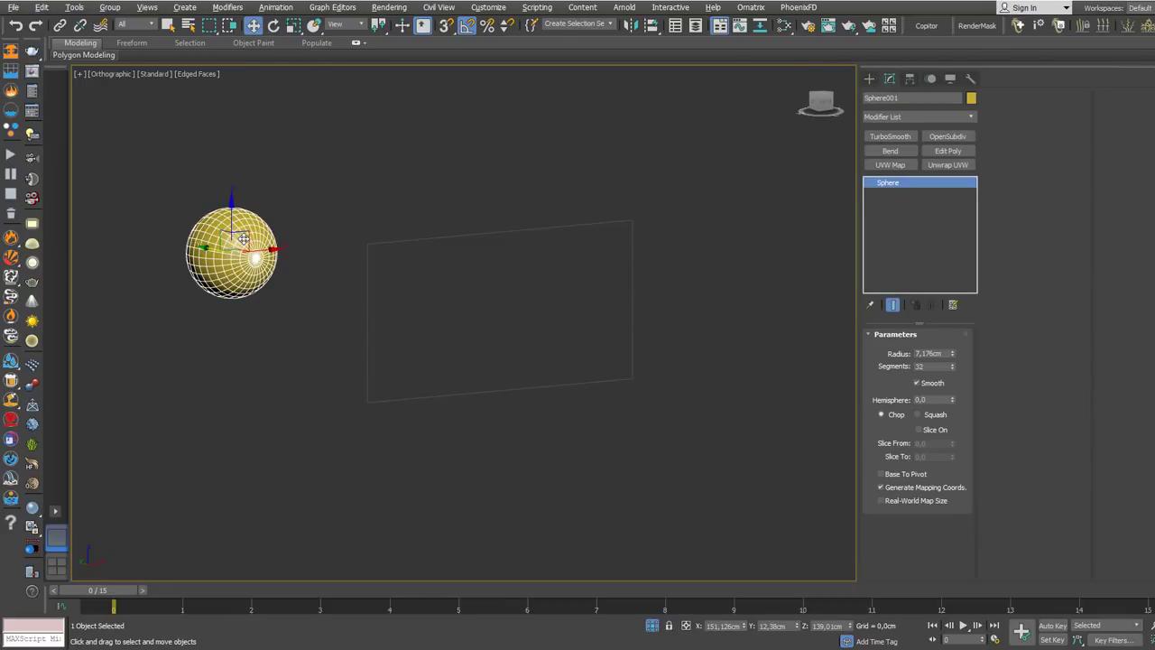
pyautogui.moveTo(252, 273); pyautogui.dragTo(311, 273, button='middle')
pyautogui.moveTo(373, 316); pyautogui.dragTo(324, 259)
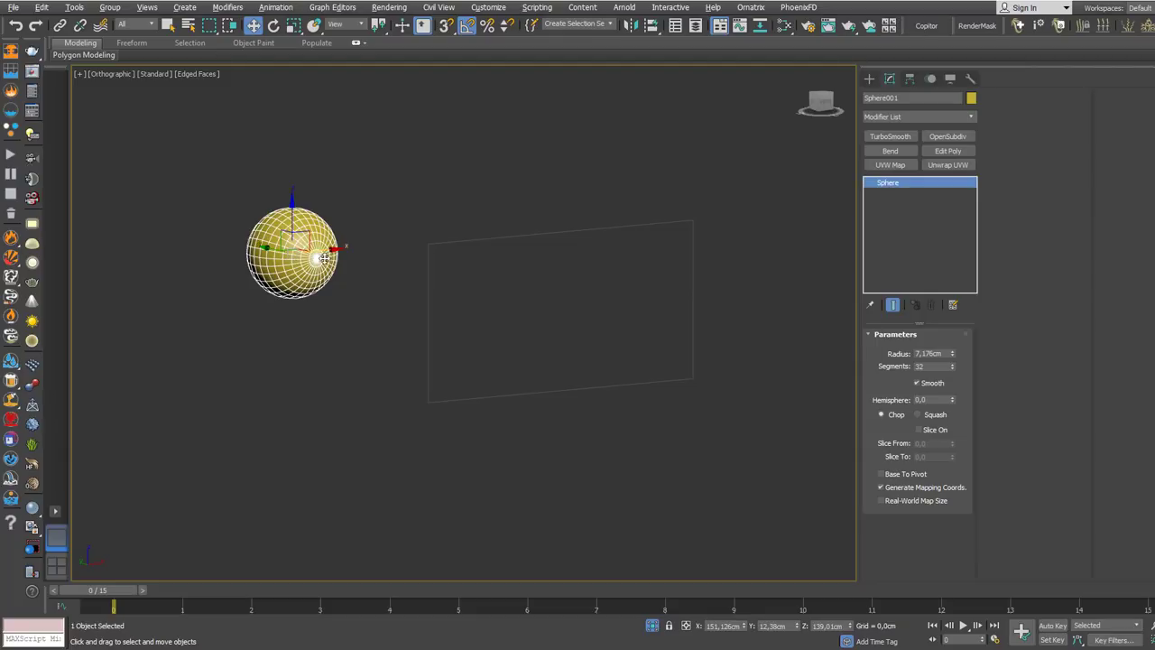
pyautogui.click(931, 80)
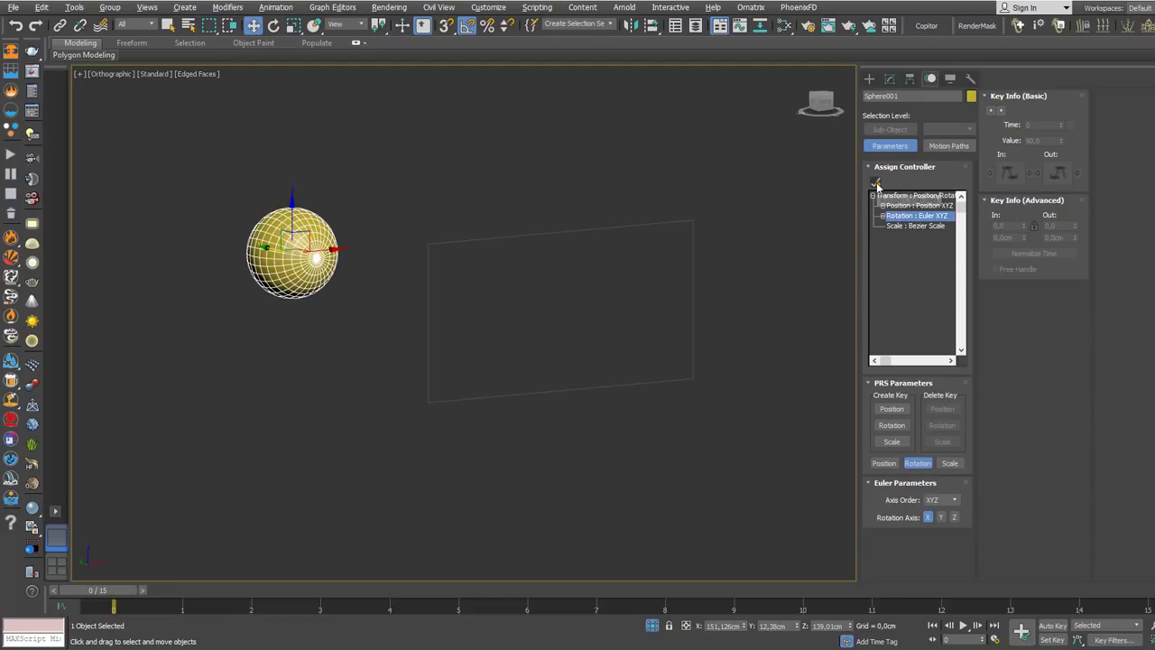
pyautogui.click(875, 183)
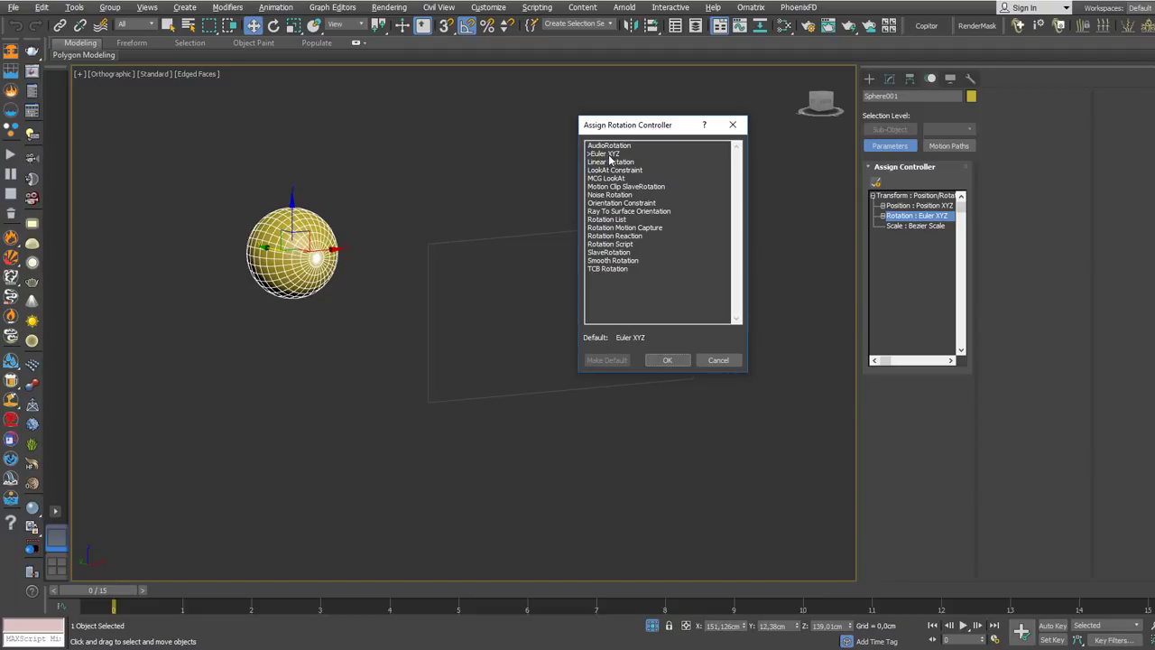
pyautogui.click(604, 172)
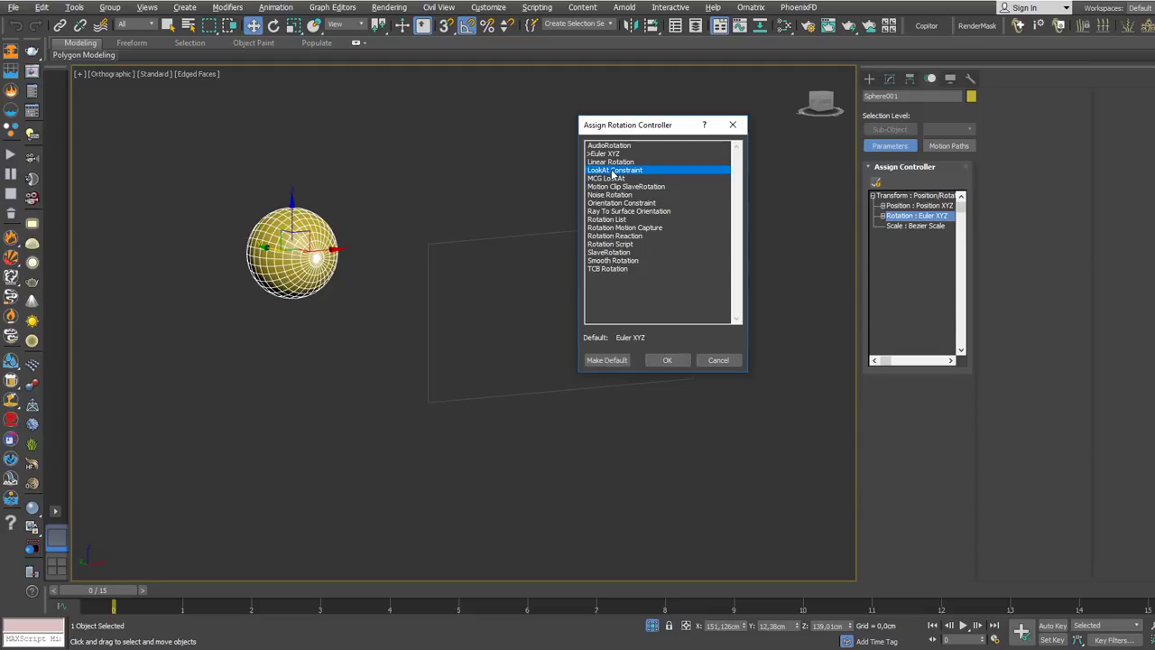
pyautogui.click(667, 360)
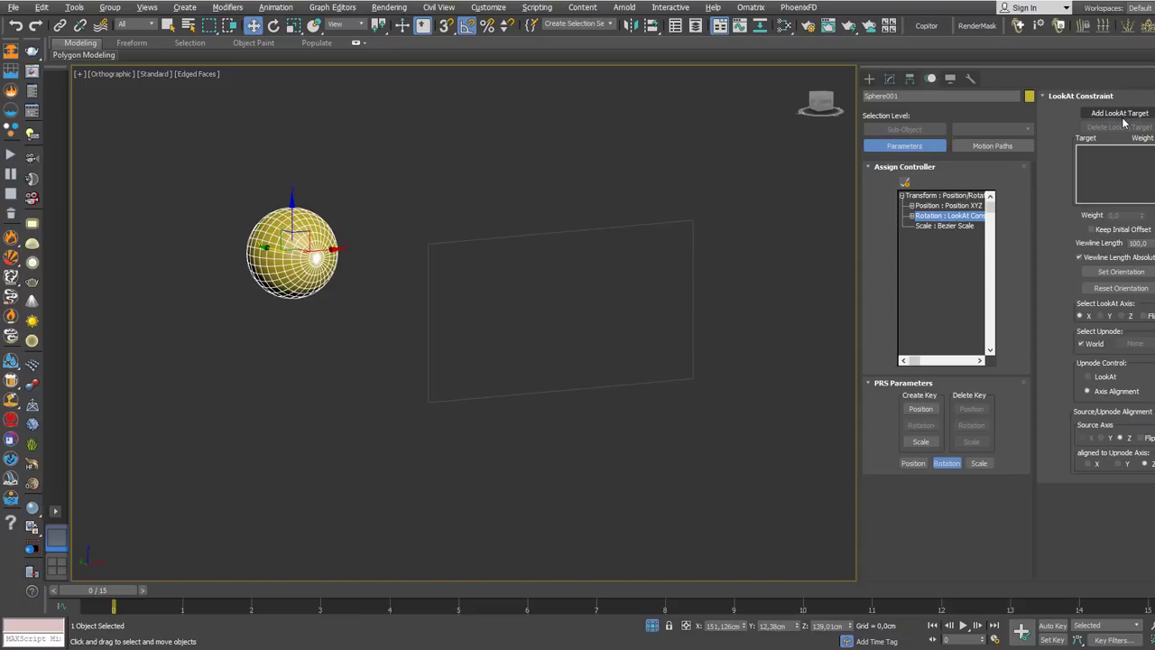
# - Add the rectangle as the sphere's LookAt target, enable Keep Initial Offset and set the viewline length to 1.0
pyautogui.click(1127, 115)
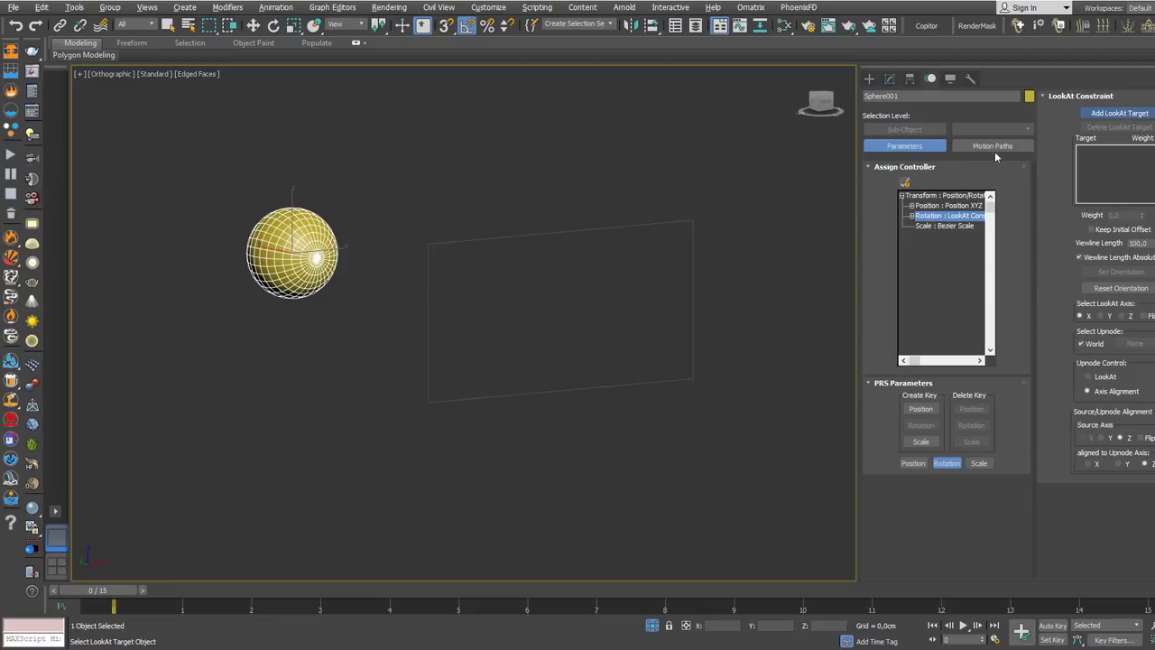
pyautogui.click(691, 233)
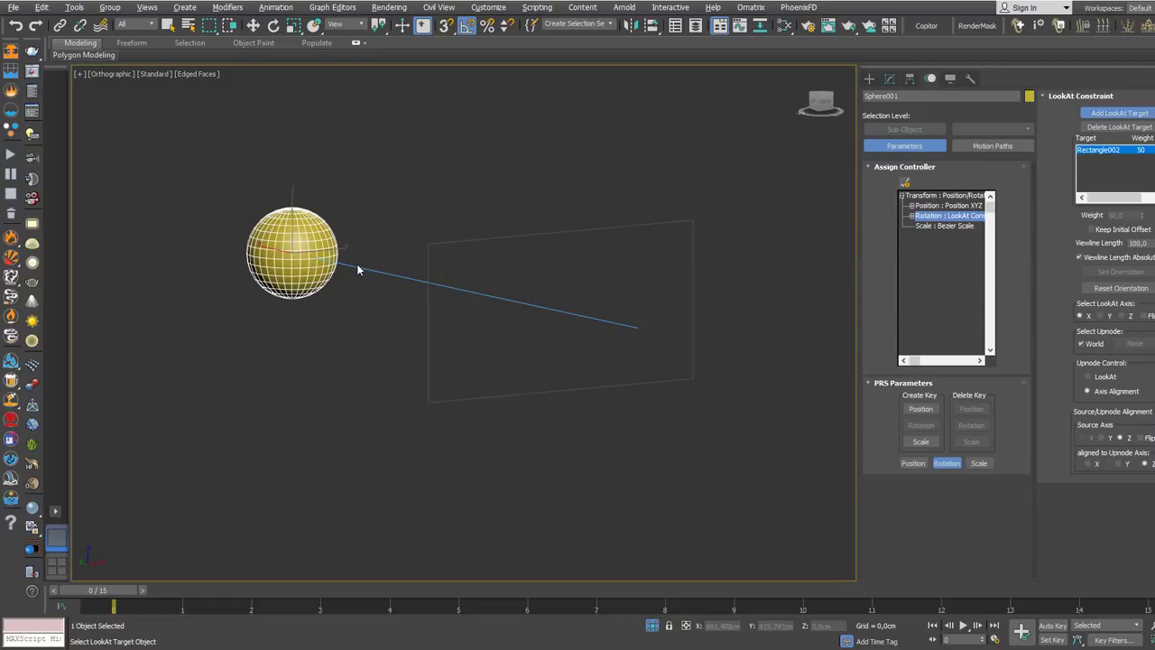
pyautogui.click(1119, 233)
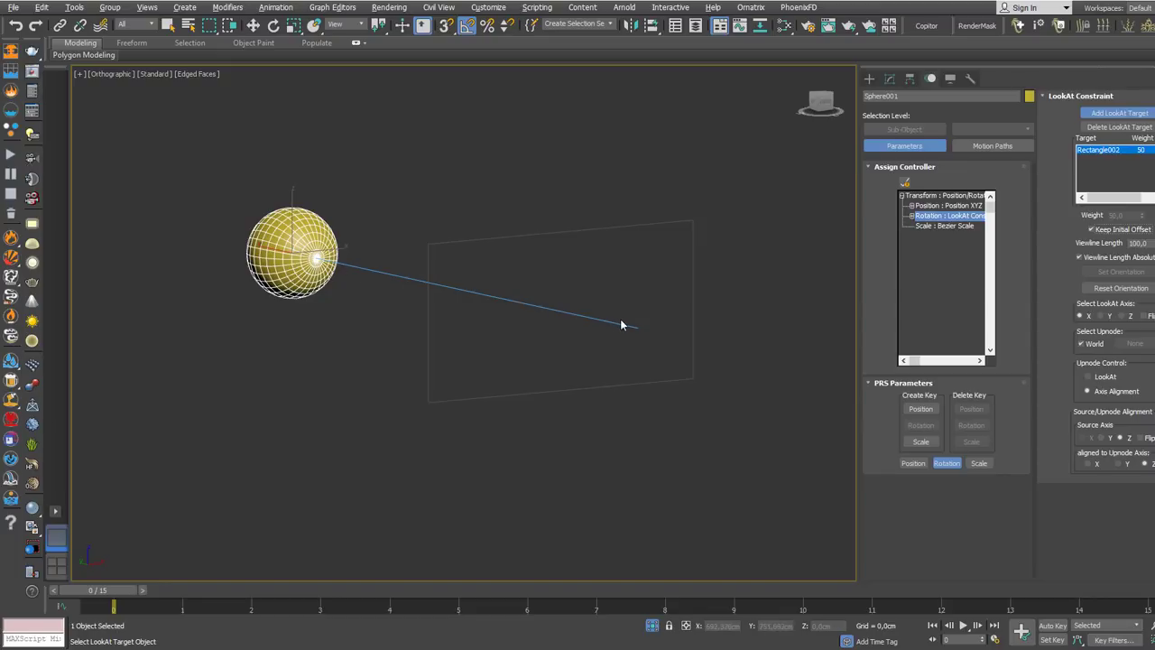
pyautogui.moveTo(621, 321)
pyautogui.keyDown('alt'); pyautogui.mouseDown(button='middle')
pyautogui.moveTo(602, 308)
pyautogui.moveTo(634, 325)
pyautogui.mouseUp(button='middle'); pyautogui.keyUp('alt')
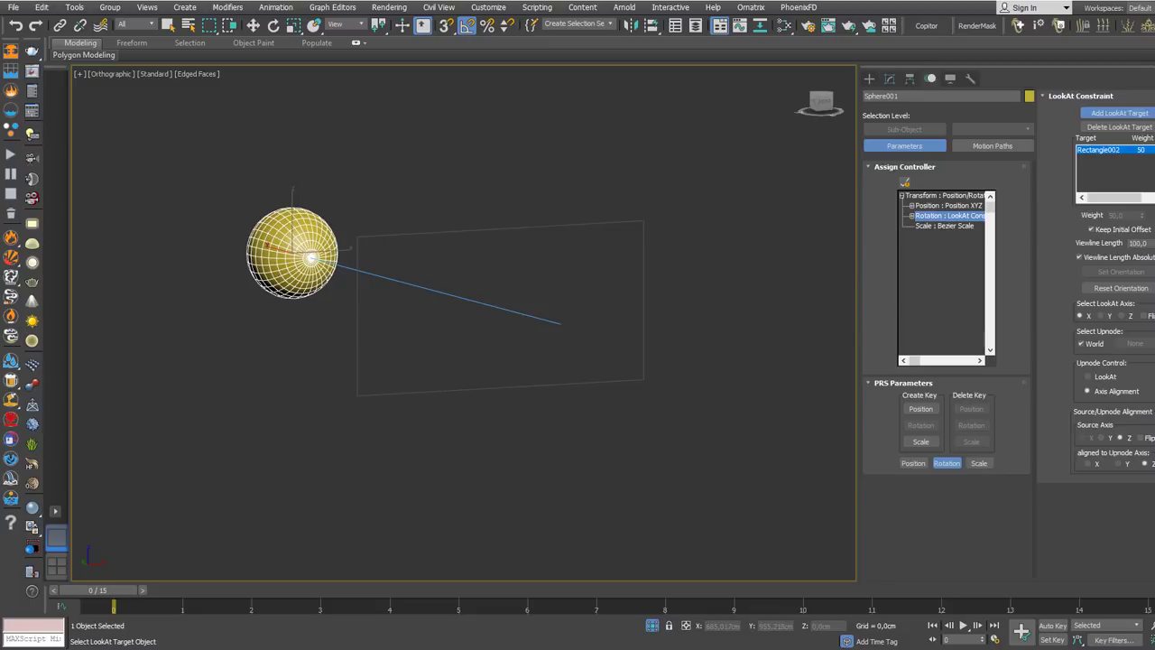
pyautogui.rightClick(1154, 243)
pyautogui.press('w')
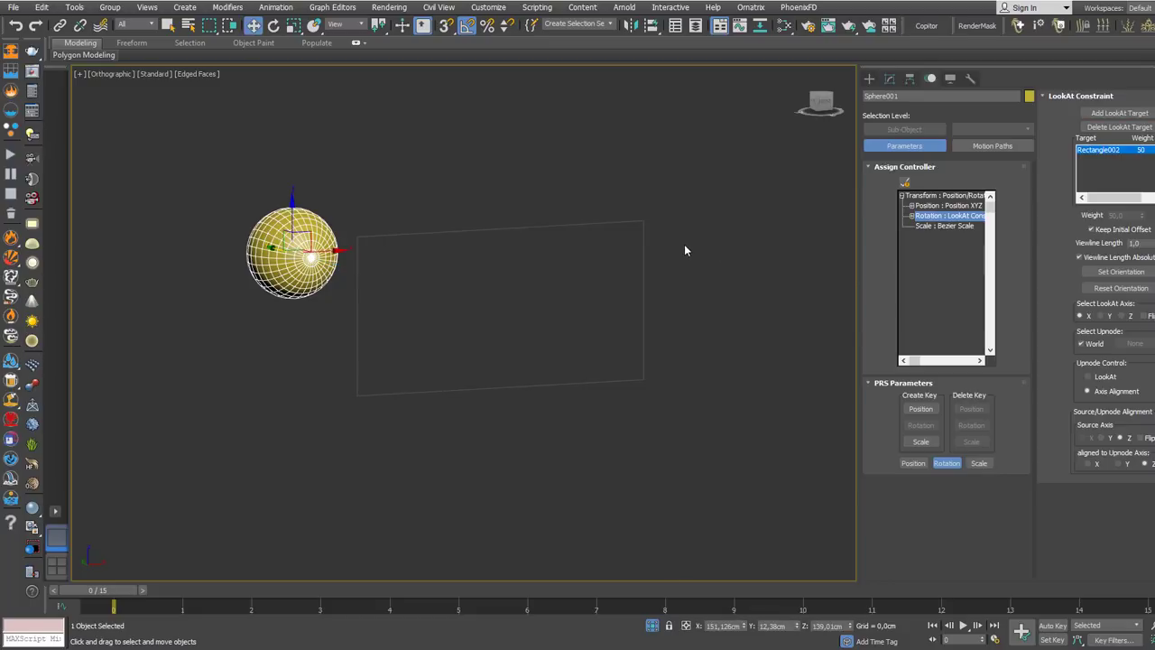
# - Move the rectangle around in front of the sphere to test the LookAt constraint
pyautogui.click(684, 246)
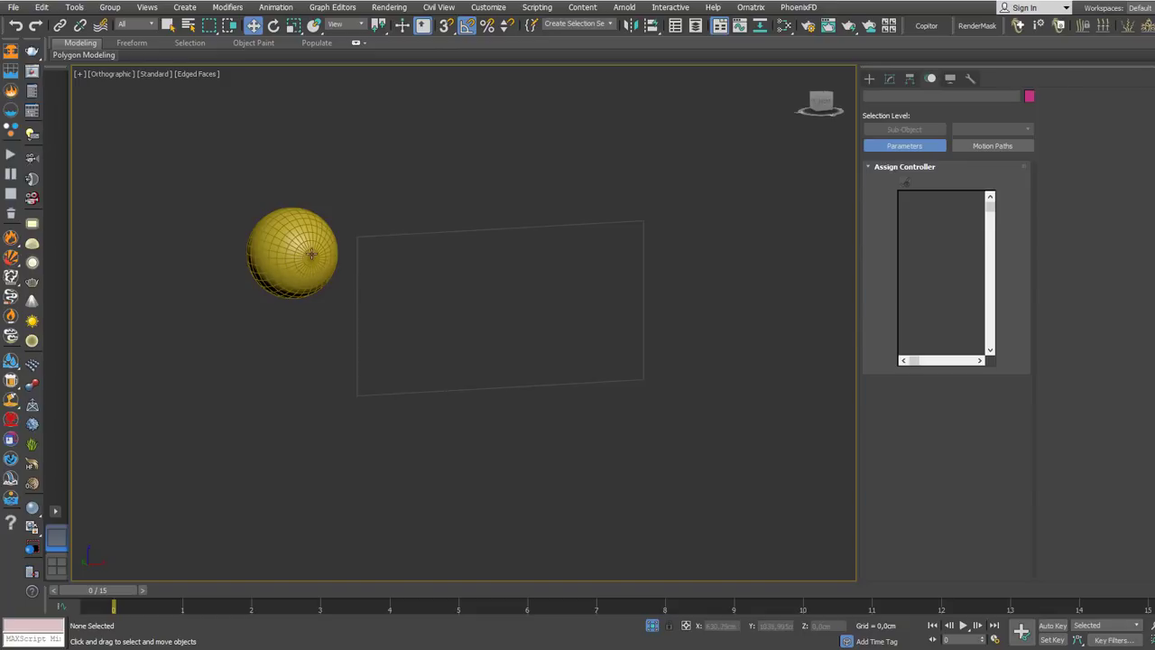
pyautogui.moveTo(311, 256); pyautogui.dragTo(354, 254, button='middle')
pyautogui.scroll(1, 356, 253)
pyautogui.scroll(-2, 426, 259)
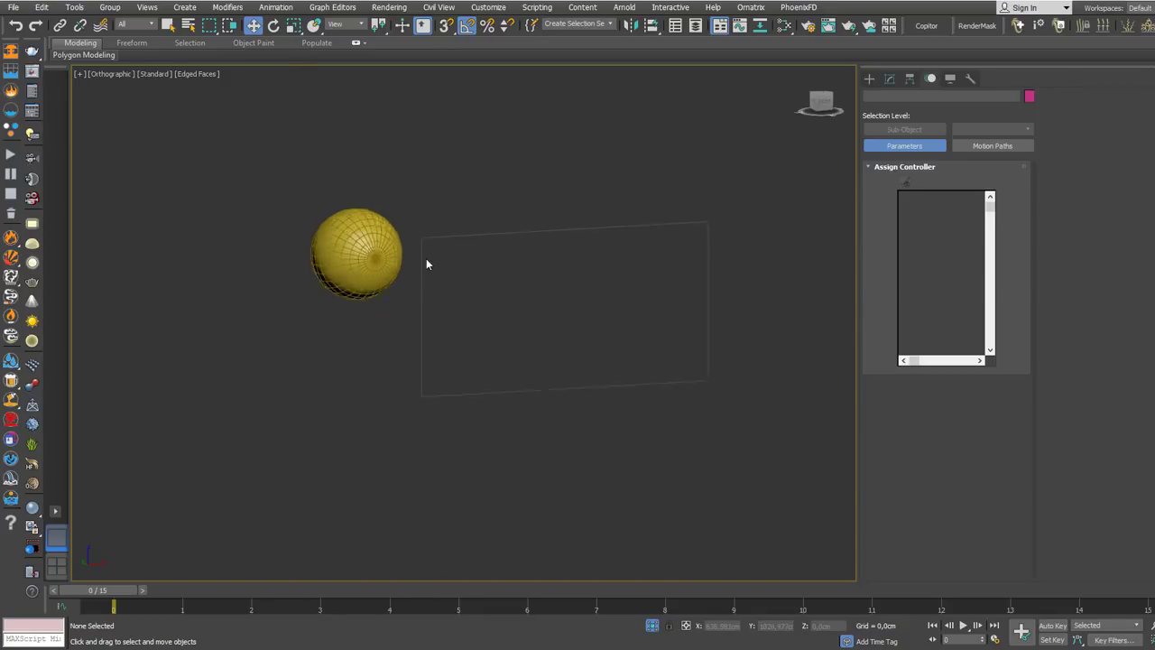
pyautogui.click(542, 310)
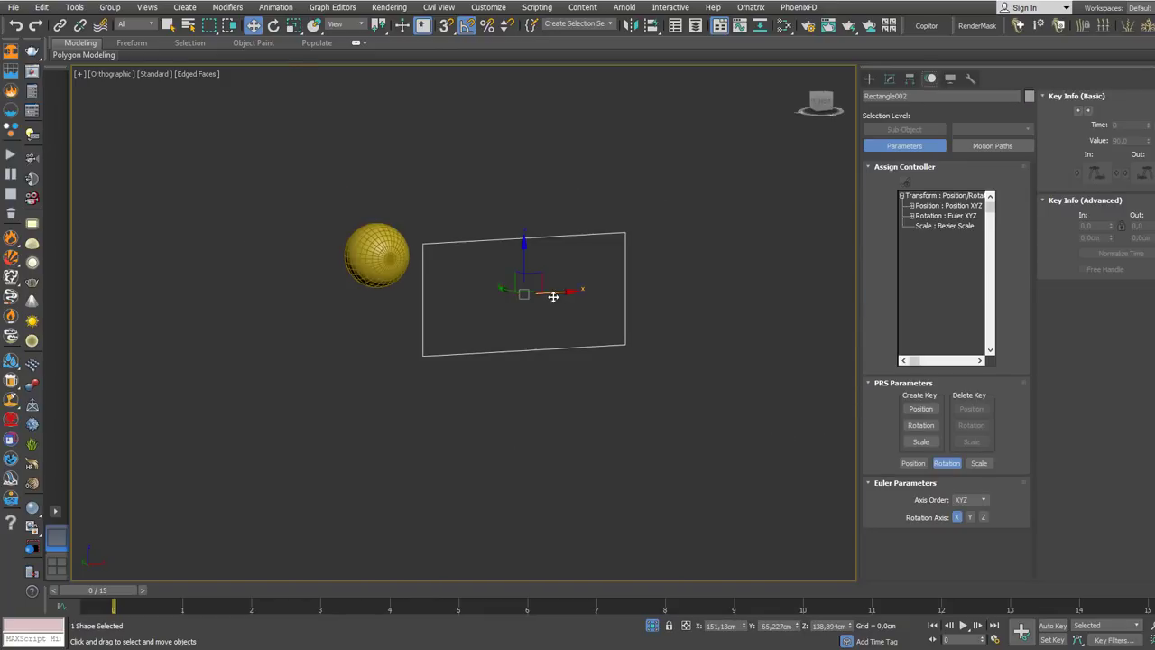
pyautogui.moveTo(549, 282); pyautogui.dragTo(567, 329, button='middle')
pyautogui.scroll(2, 579, 317)
pyautogui.moveTo(567, 329); pyautogui.dragTo(513, 298)
# - Delete the test sphere and its rectangle target, and return to the front view of the character
pyautogui.scroll(-5, 482, 323)
pyautogui.moveTo(303, 438); pyautogui.dragTo(322, 395)
pyautogui.press('Delete')
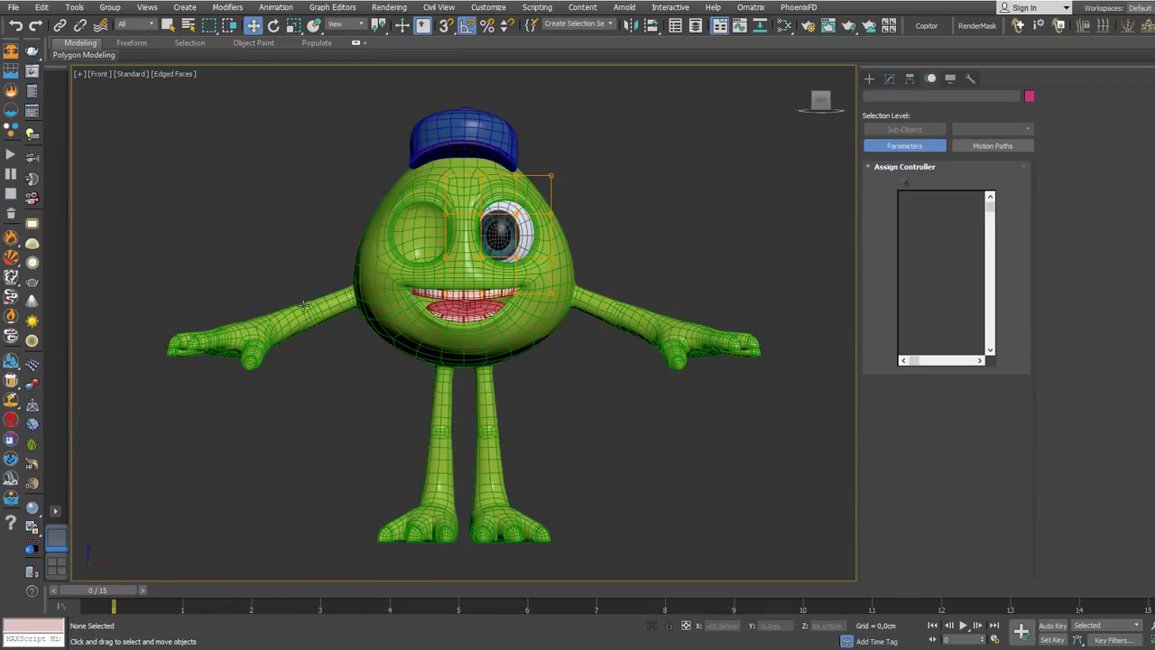
pyautogui.rightClick(384, 289)
pyautogui.click(385, 291)
pyautogui.moveTo(461, 270); pyautogui.dragTo(423, 305, button='middle')
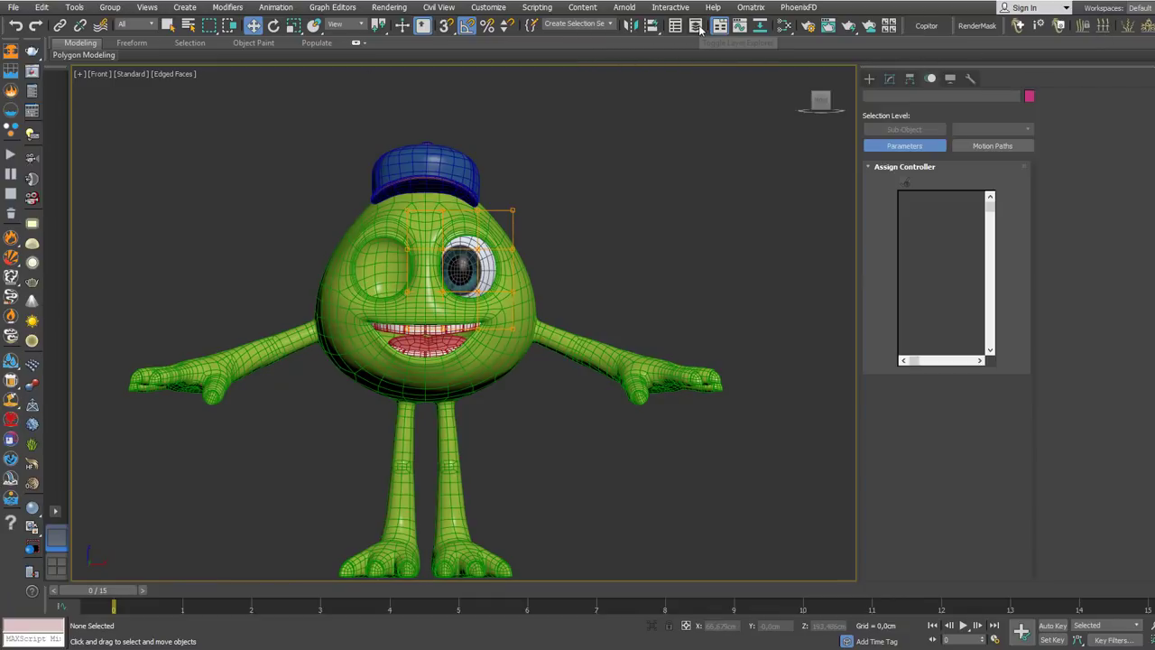
# - Make the 003_Cat_Ctrl layer visible in the Layer Explorer and show the character and its controls in a perspective view
pyautogui.rightClick(607, 148)
pyautogui.click(670, 66)
pyautogui.click(695, 25)
pyautogui.scroll(3, 581, 271)
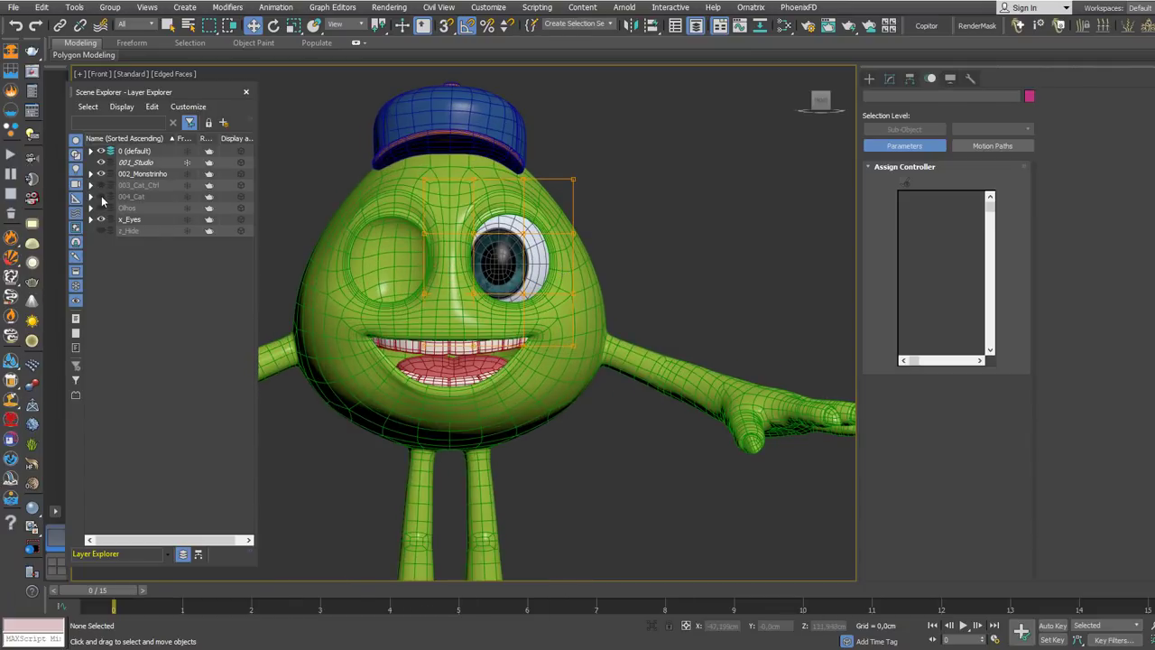
pyautogui.click(101, 186)
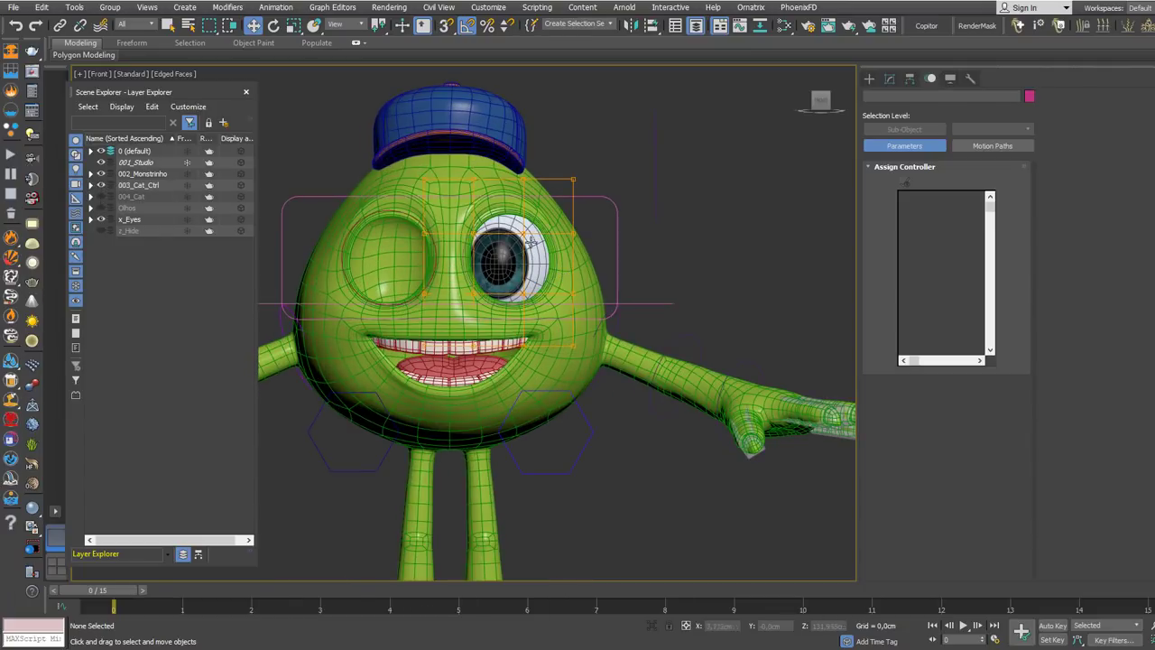
pyautogui.scroll(-2, 532, 245)
pyautogui.moveTo(532, 247)
pyautogui.keyDown('alt'); pyautogui.mouseDown(button='middle')
pyautogui.moveTo(540, 268)
pyautogui.moveTo(663, 263)
pyautogui.moveTo(533, 262)
pyautogui.mouseUp(button='middle'); pyautogui.keyUp('alt')
pyautogui.press('p')
pyautogui.scroll(-3, 577, 264)
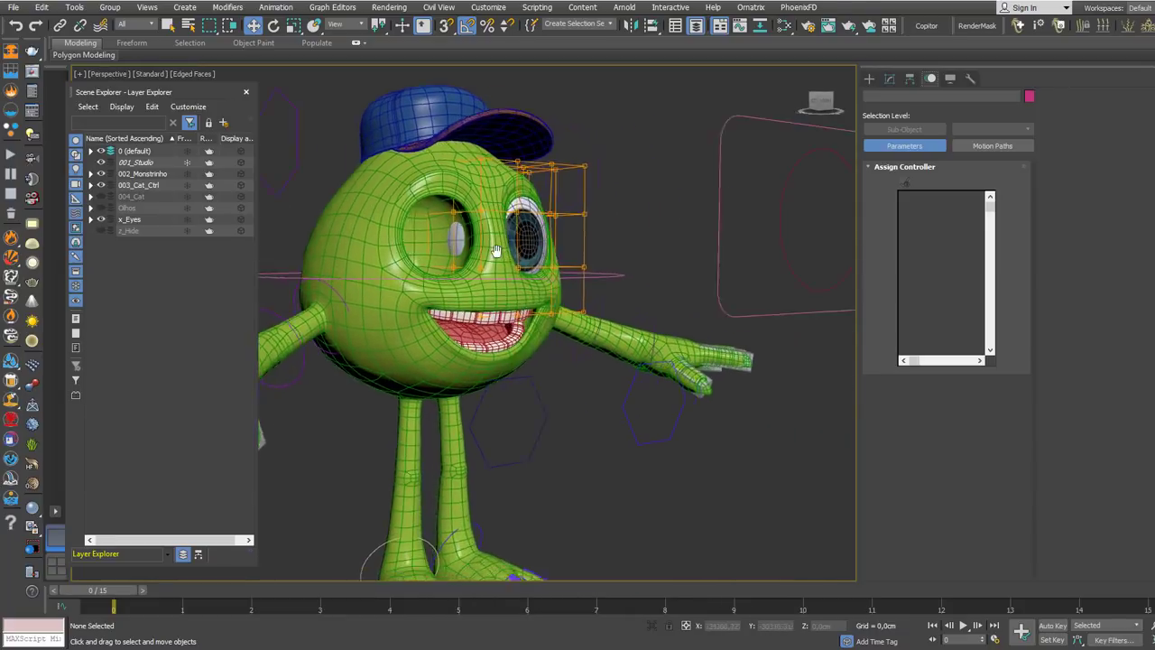
pyautogui.rightClick(596, 270)
pyautogui.click(605, 284)
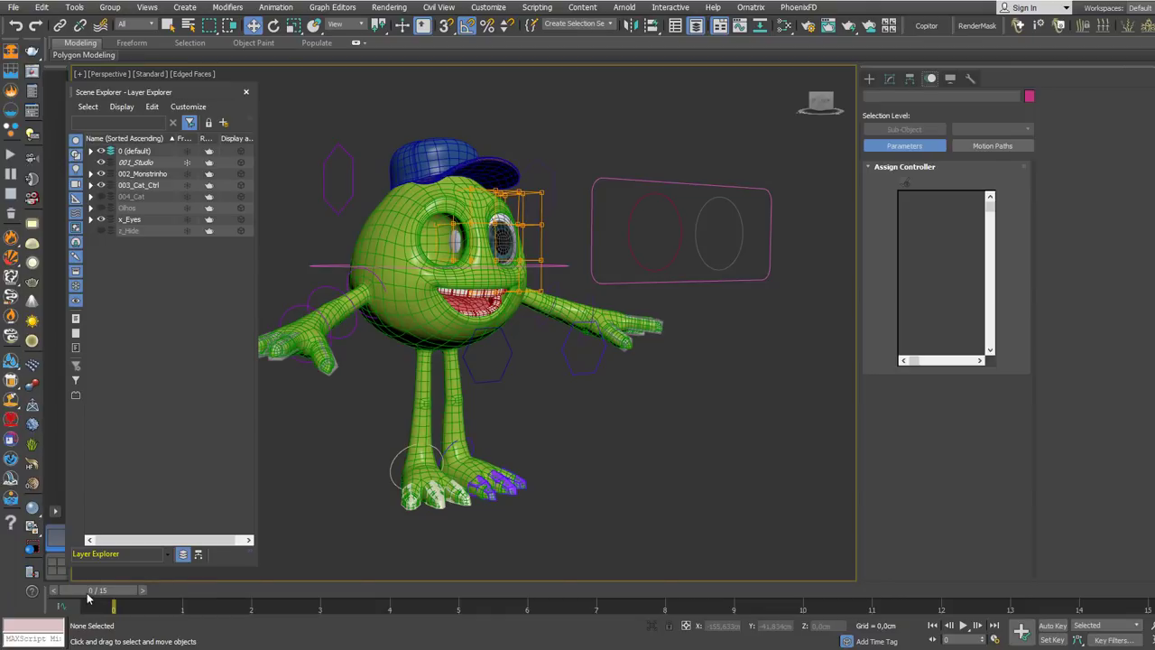
# - Examine the parameters of the rounded rectangle control in front of the face and of its two circles
pyautogui.moveTo(87, 592)
pyautogui.mouseDown()
pyautogui.moveTo(648, 583)
pyautogui.moveTo(104, 586)
pyautogui.mouseUp()
pyautogui.click(681, 179)
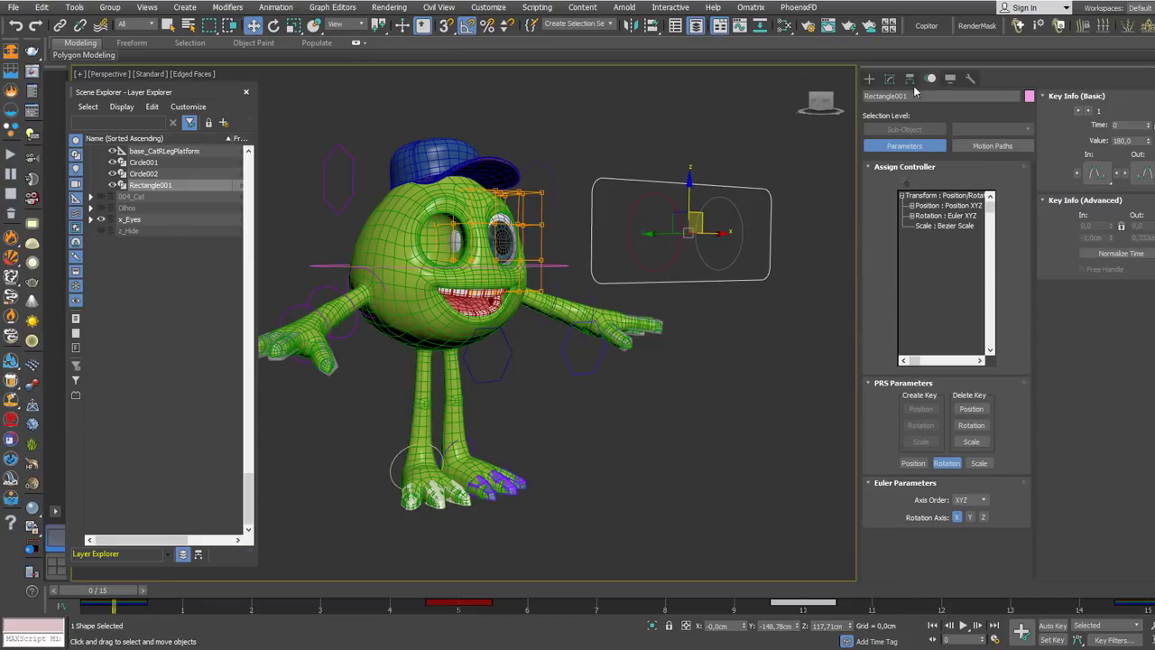
pyautogui.click(890, 78)
pyautogui.scroll(3, 745, 243)
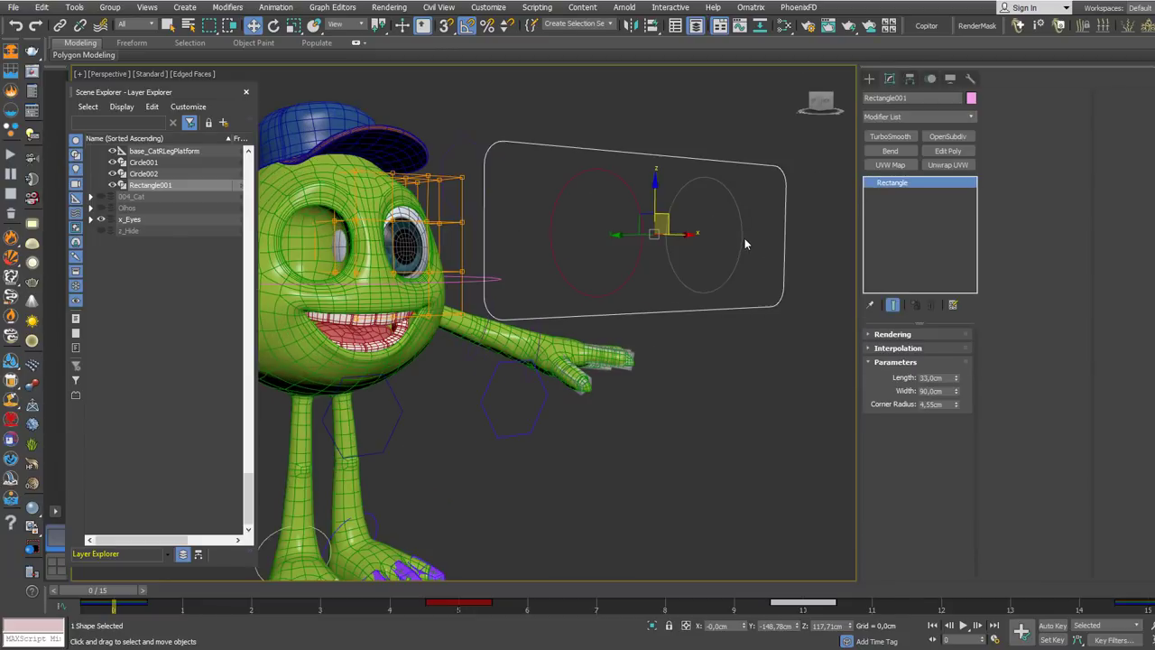
pyautogui.click(678, 277)
pyautogui.click(639, 262)
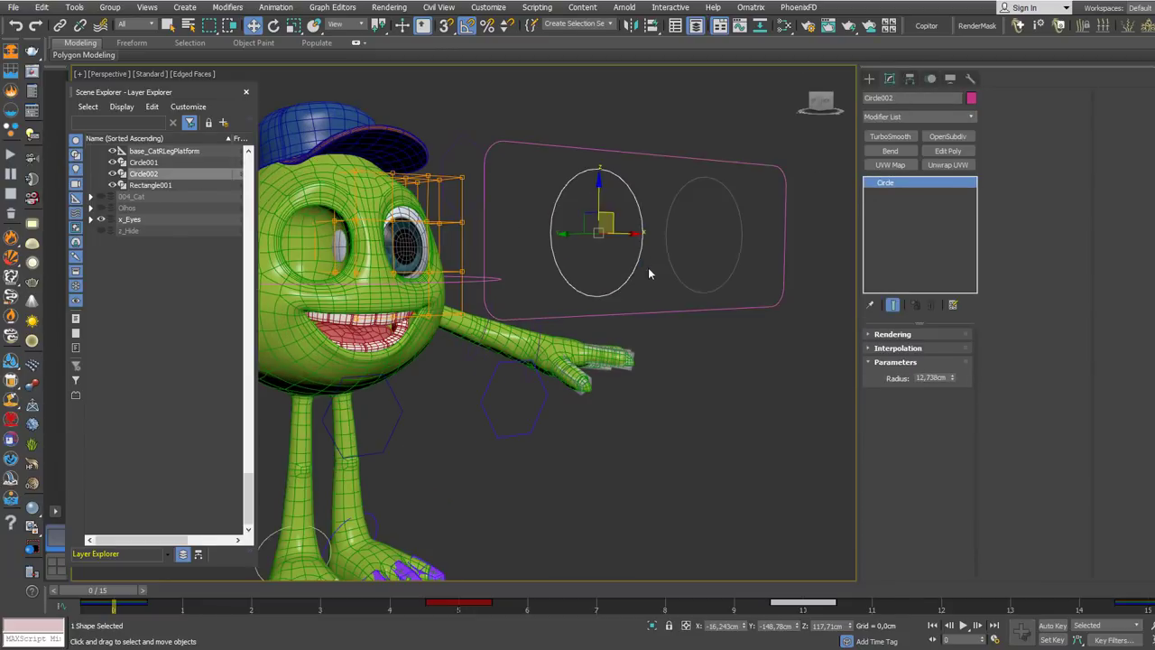
pyautogui.click(682, 273)
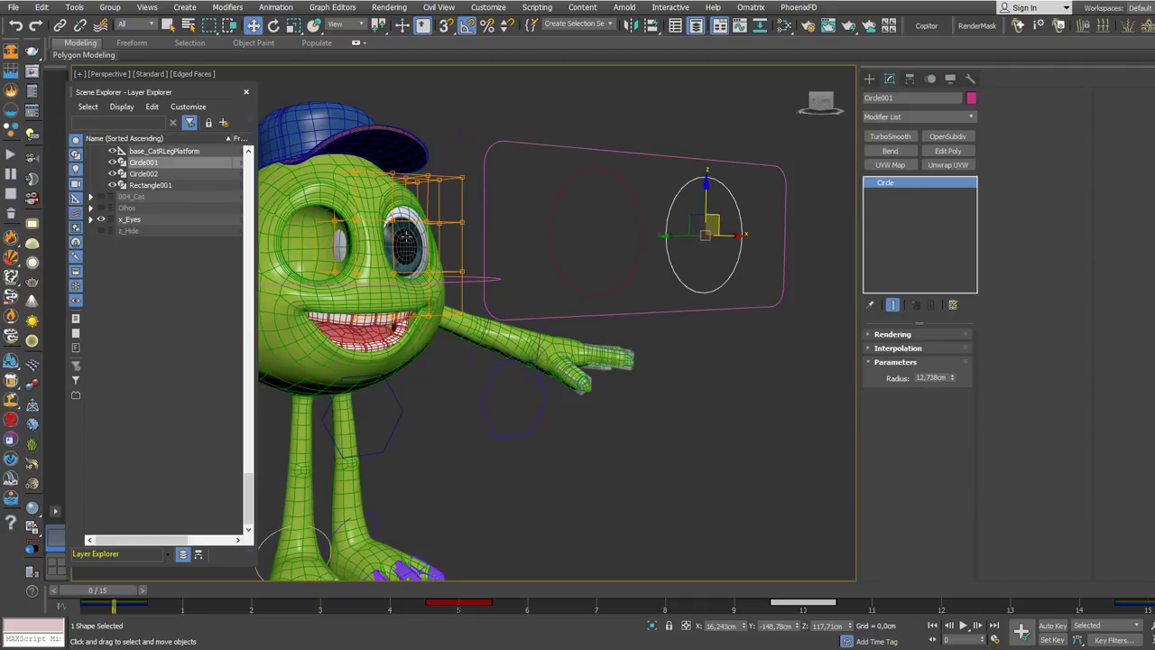
pyautogui.rightClick(512, 207)
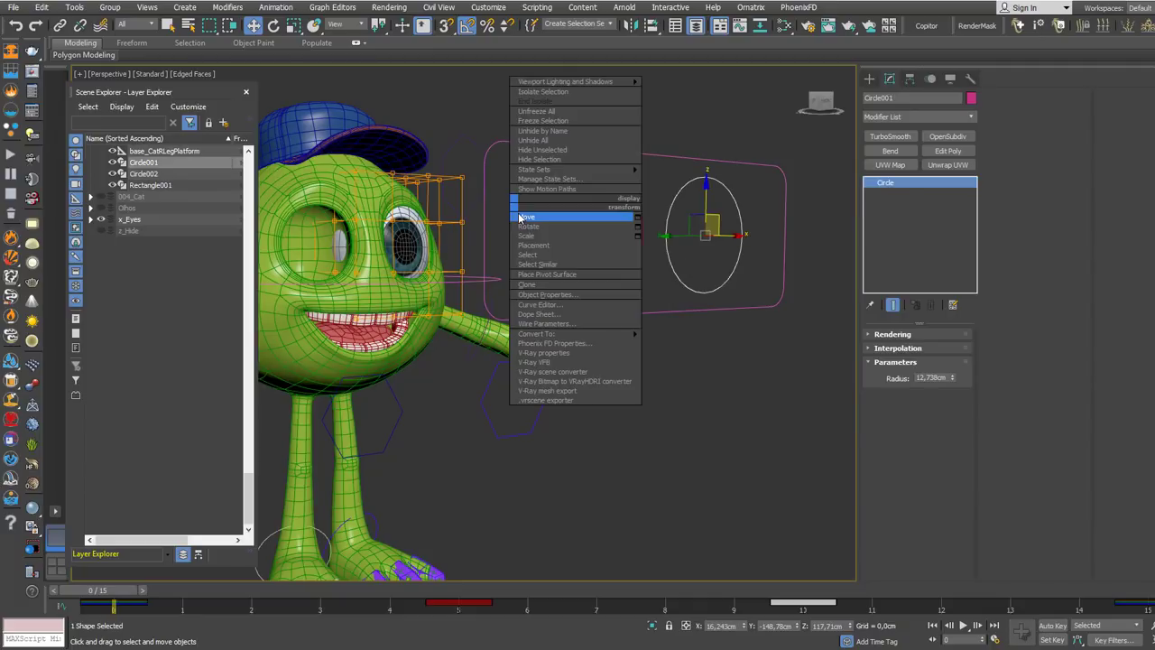
pyautogui.click(522, 217)
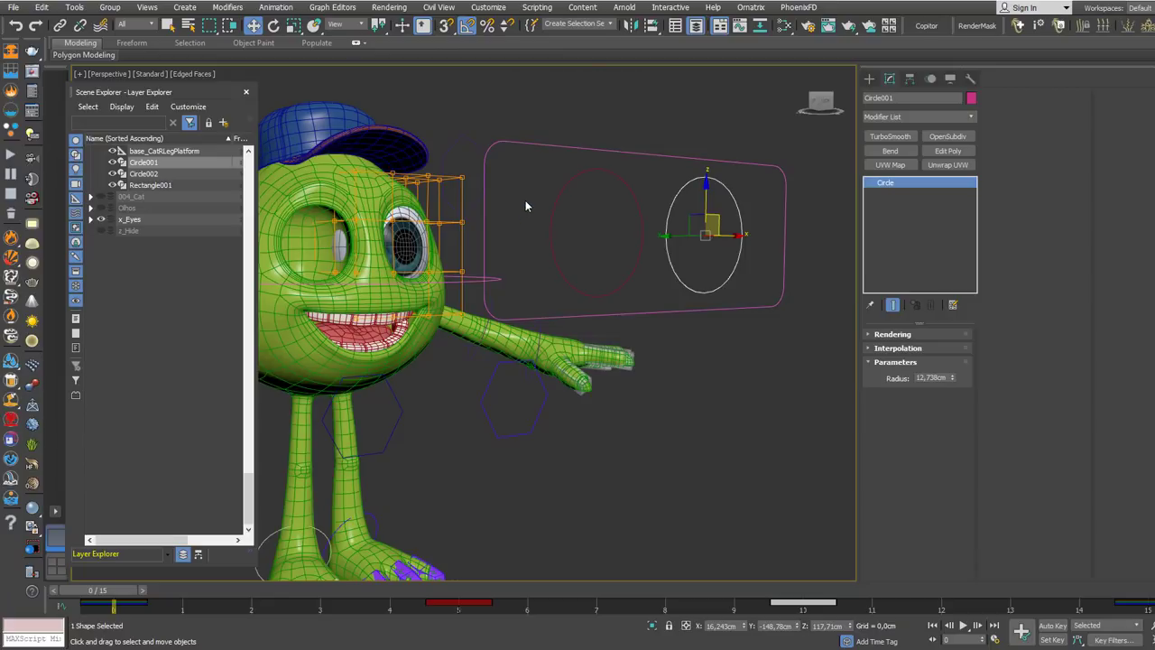
pyautogui.rightClick(525, 201)
pyautogui.click(528, 209)
pyautogui.rightClick(526, 207)
pyautogui.click(531, 216)
pyautogui.click(522, 204)
# - Isolate the rounded rectangle and two circle controls together with the character's eyeball and body
pyautogui.moveTo(527, 101); pyautogui.dragTo(719, 236)
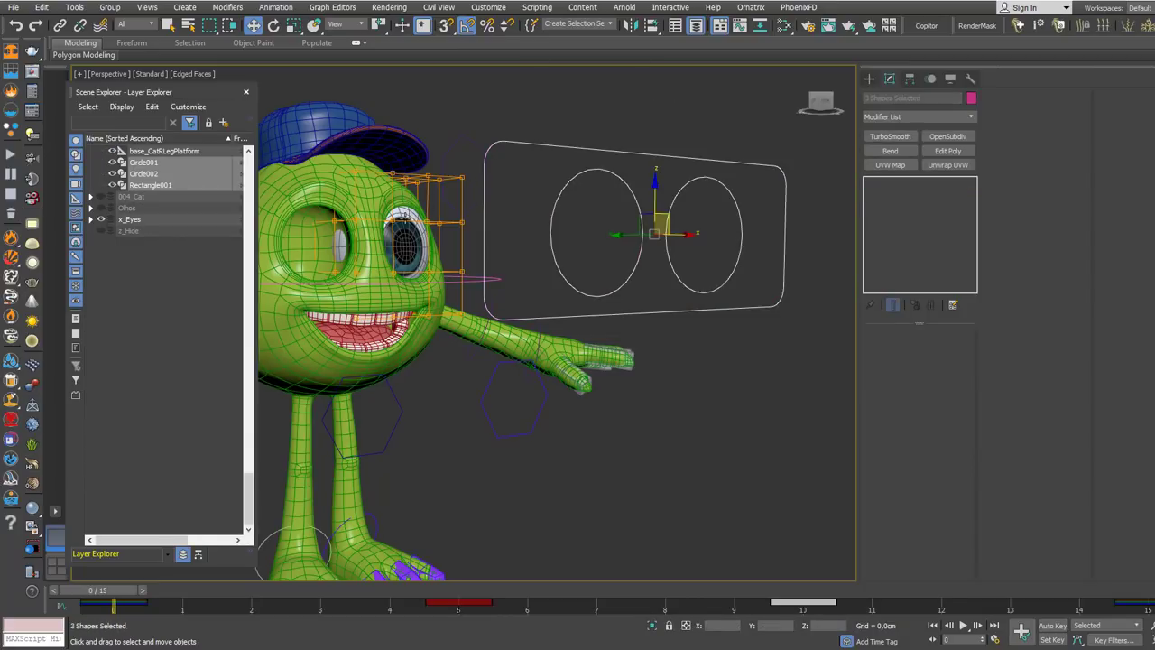
pyautogui.keyDown('ctrl'); pyautogui.click(404, 216); pyautogui.keyUp('ctrl')
pyautogui.keyDown('ctrl'); pyautogui.click(402, 195); pyautogui.keyUp('ctrl')
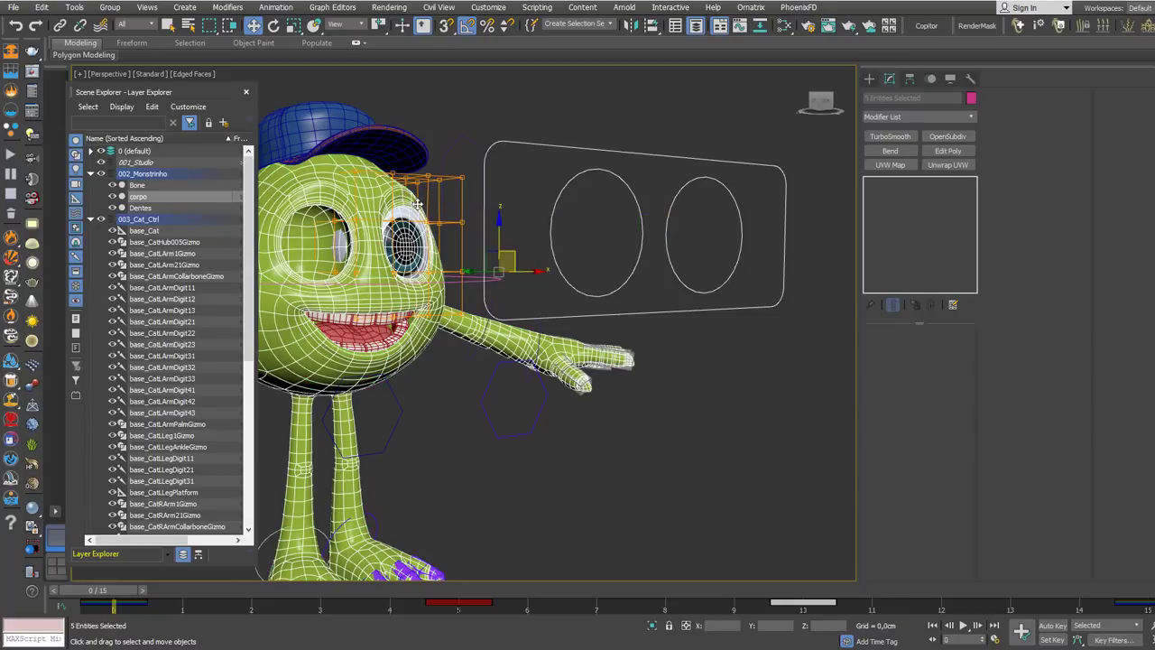
pyautogui.scroll(-5, 523, 208)
pyautogui.click(526, 188)
pyautogui.scroll(4, 520, 199)
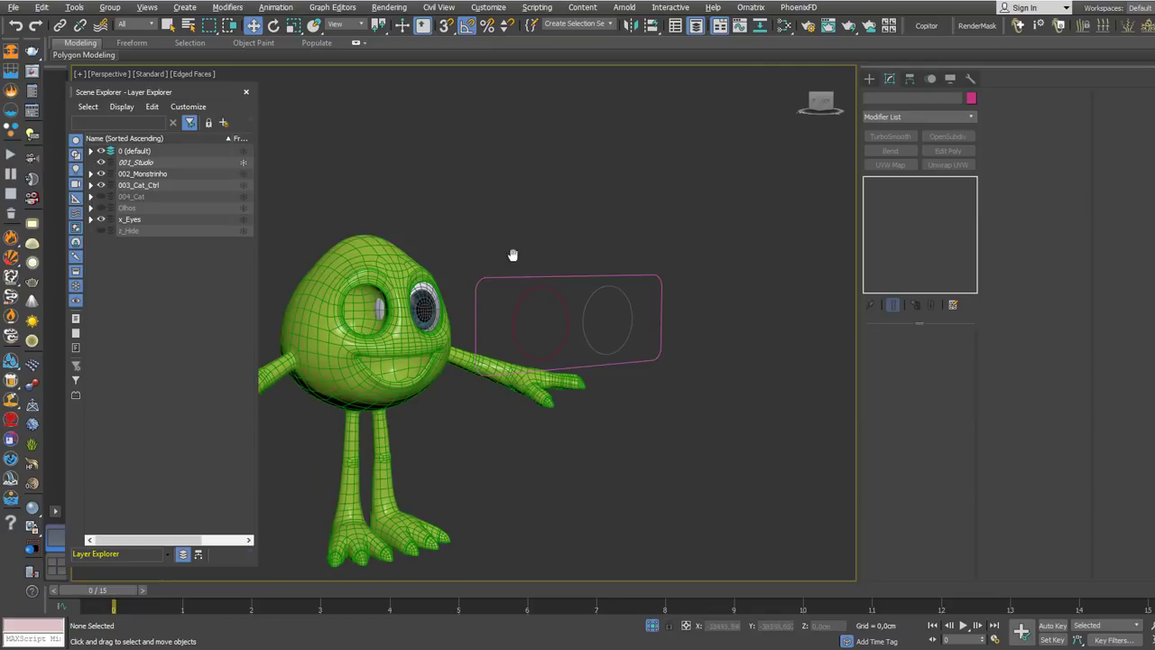
# - Select the character's eyeball mesh, Eye_Base, in a near-frontal perspective view
pyautogui.keyDown('alt'); pyautogui.moveTo(513, 256); pyautogui.dragTo(489, 266, button='middle'); pyautogui.keyUp('alt')
pyautogui.keyDown('alt'); pyautogui.moveTo(557, 276); pyautogui.dragTo(544, 271, button='middle'); pyautogui.keyUp('alt')
pyautogui.rightClick(544, 275)
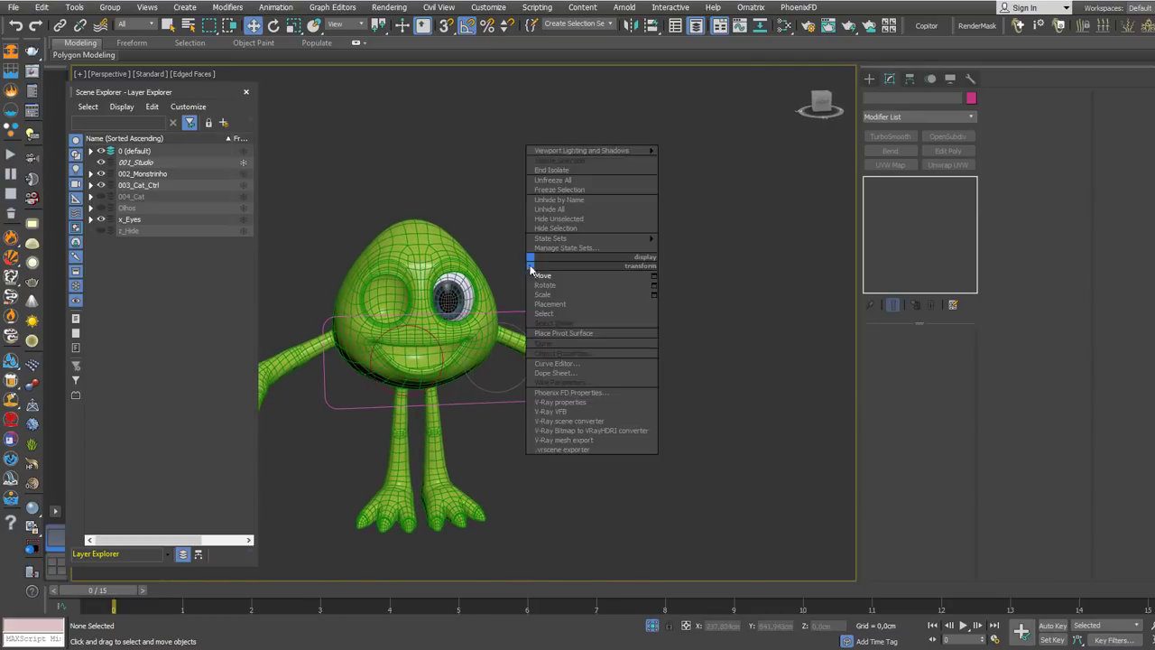
pyautogui.scroll(5, 554, 250)
pyautogui.click(499, 250)
pyautogui.scroll(-3, 499, 250)
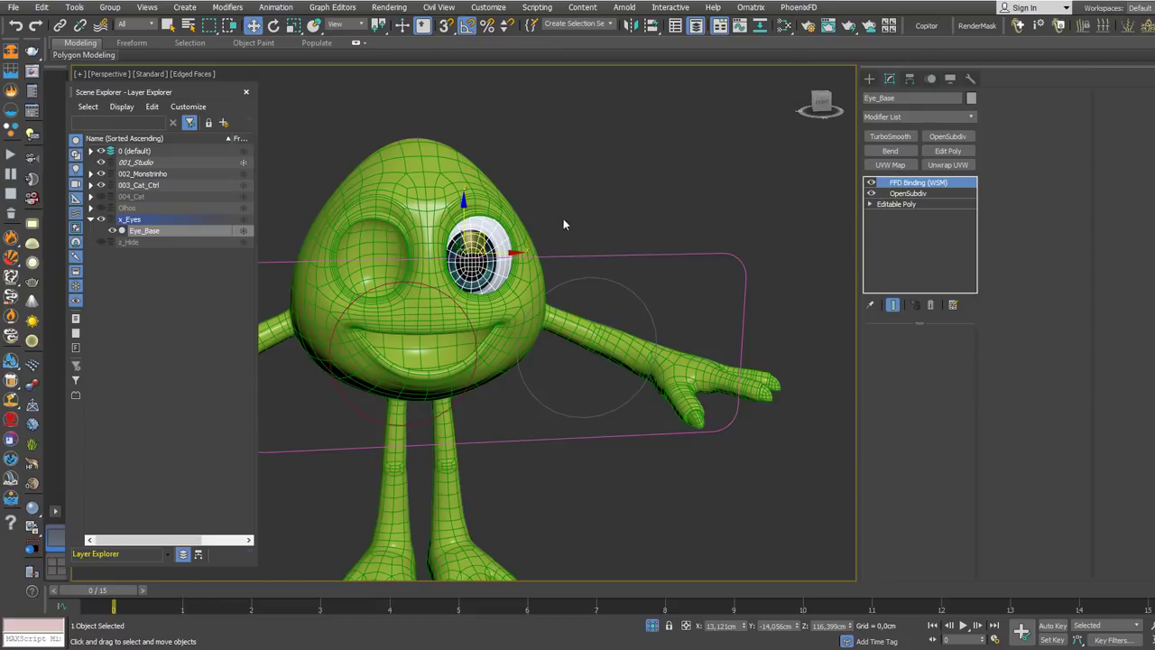
# - Examine the rotation controller of Eye_Base and the controller list of the circle in front of that eye
pyautogui.click(929, 80)
pyautogui.click(929, 217)
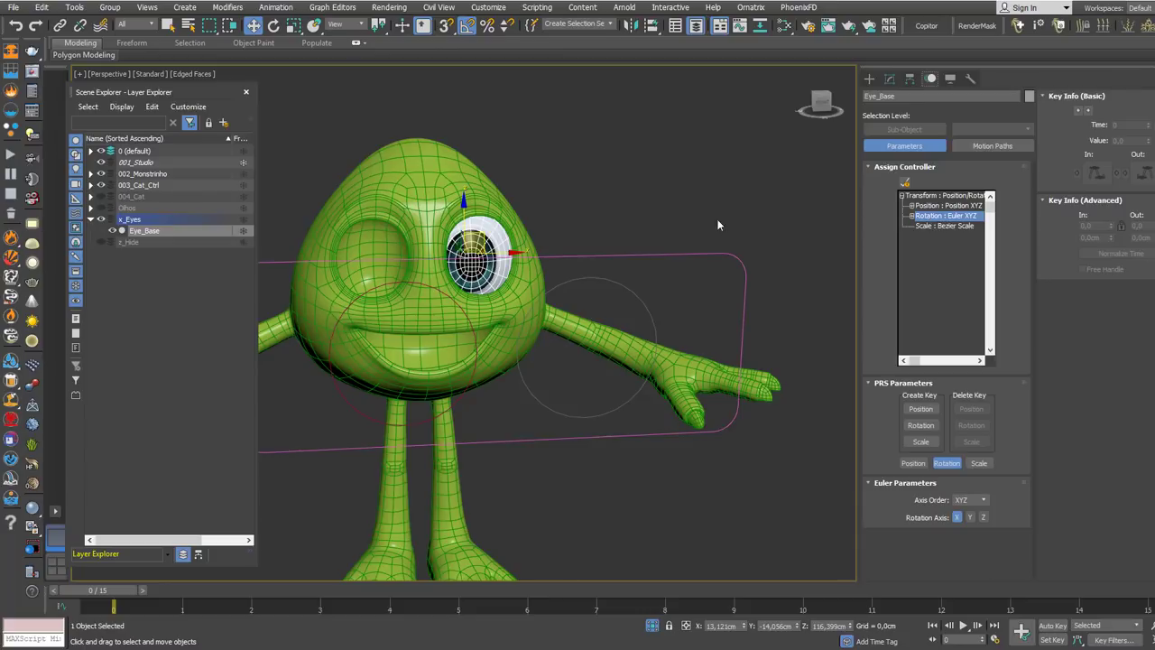
pyautogui.click(612, 299)
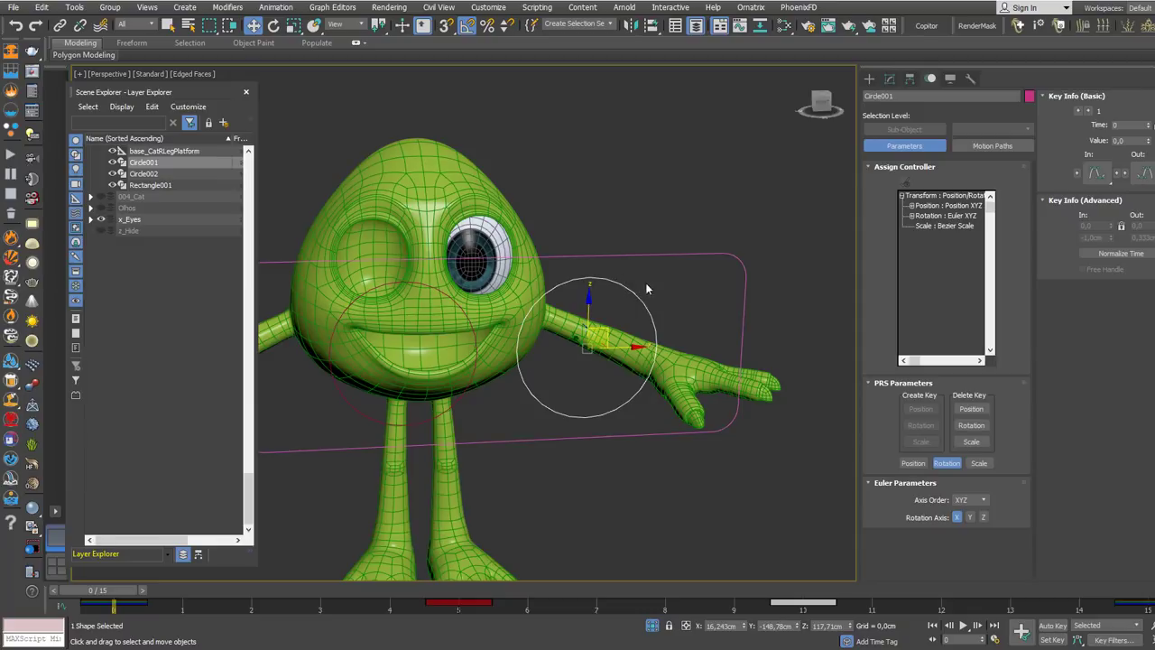
pyautogui.click(619, 188)
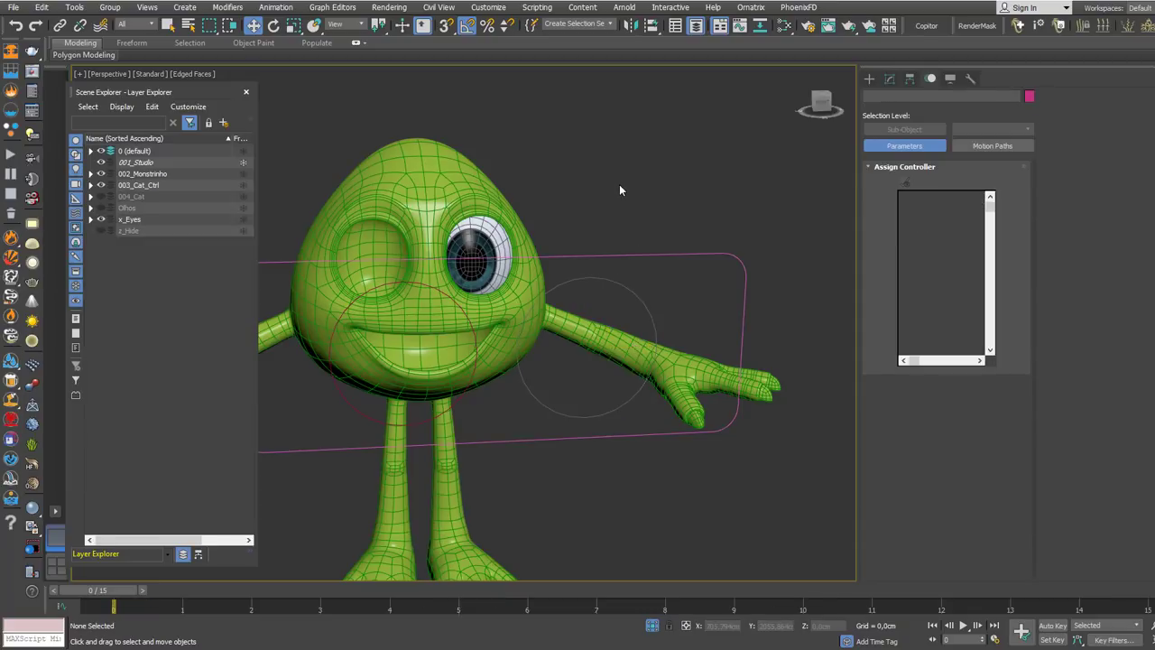
# - Create a Point helper beside the character in the Top view
pyautogui.click(869, 79)
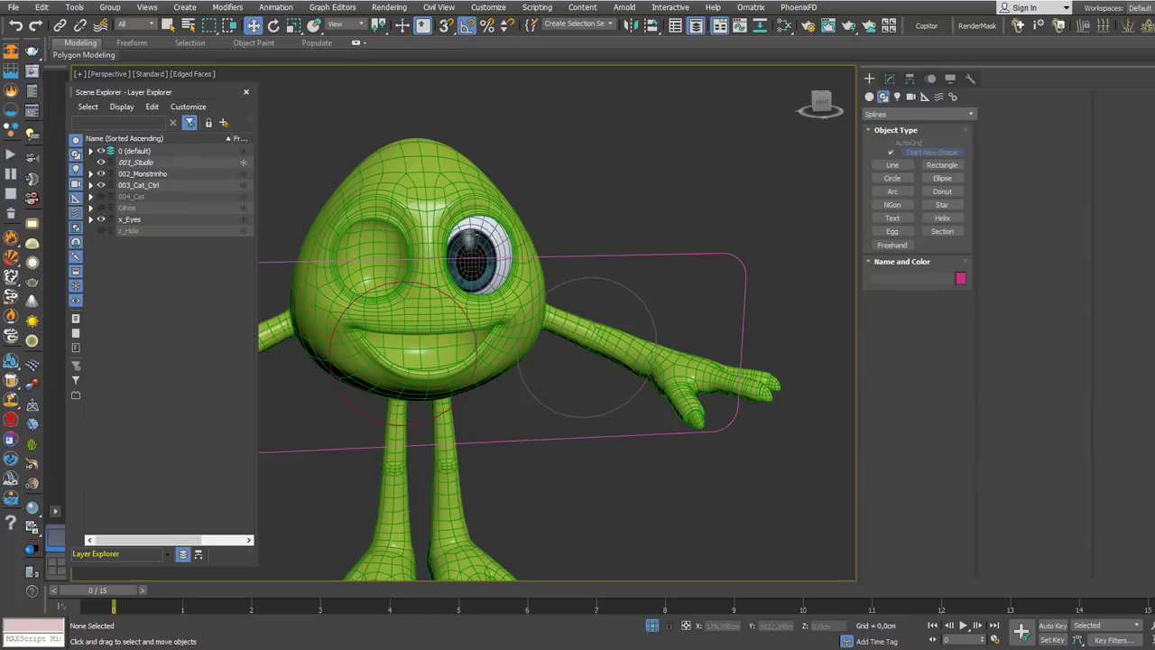
pyautogui.rightClick(582, 196)
pyautogui.click(911, 97)
pyautogui.click(924, 97)
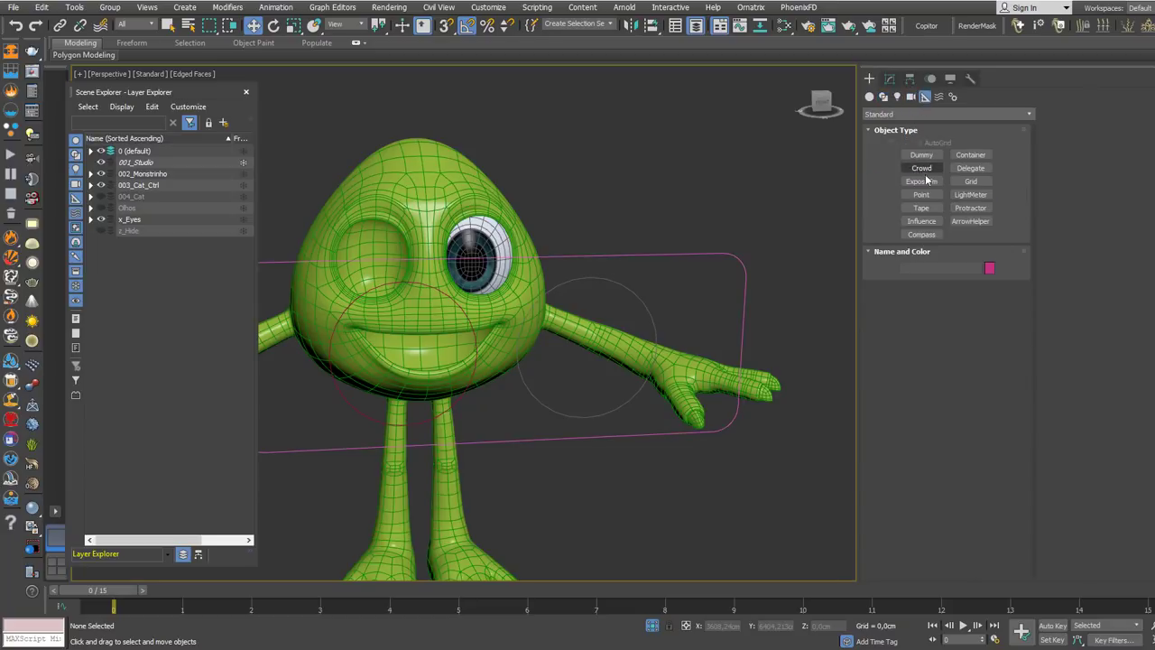
pyautogui.click(921, 194)
pyautogui.scroll(-3, 632, 192)
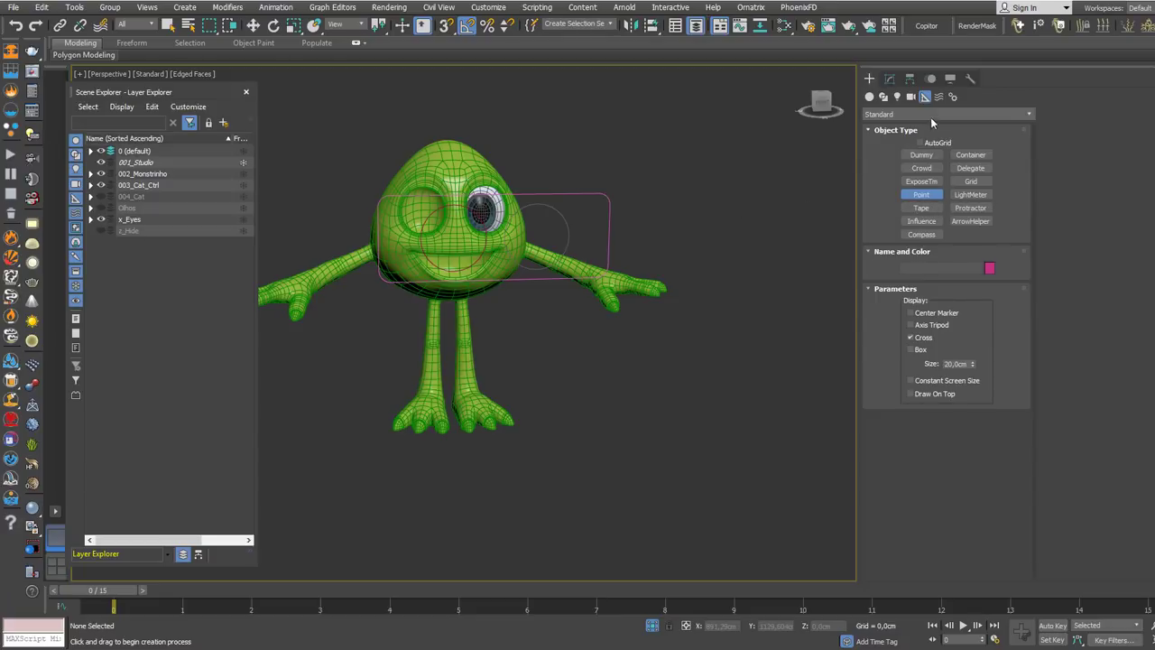
pyautogui.moveTo(615, 160); pyautogui.dragTo(607, 185, button='middle')
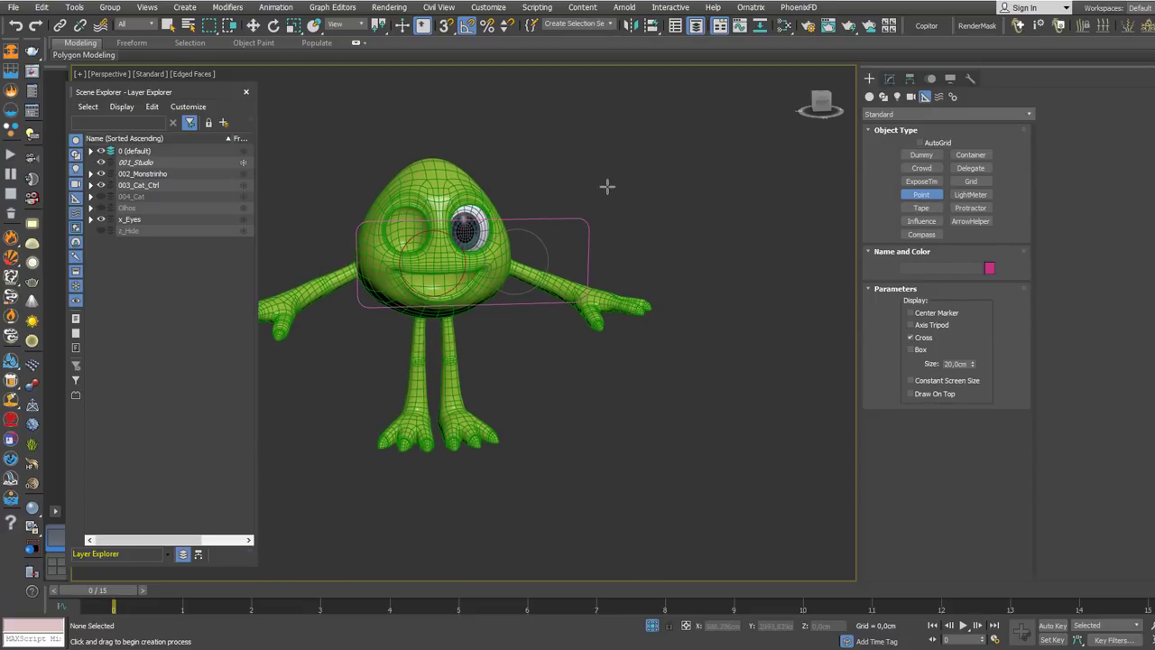
pyautogui.press('t')
pyautogui.click(526, 255)
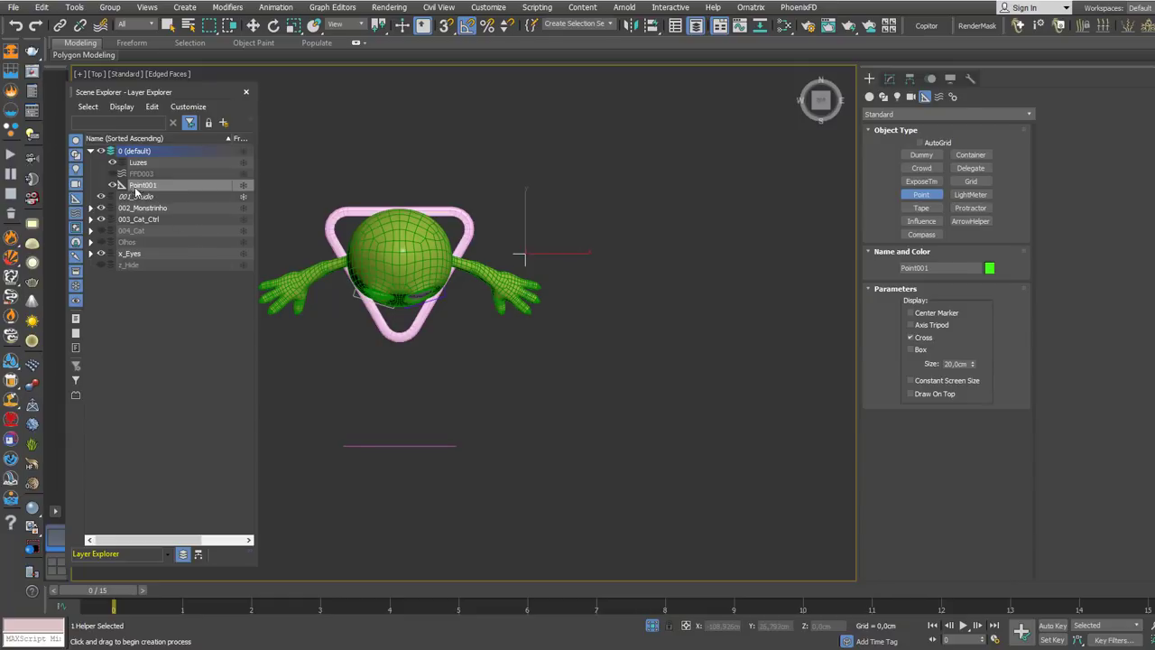
# - Align the point helper to the eyeball, Eye_Base, in the Front view
pyautogui.press('f')
pyautogui.rightClick(479, 274)
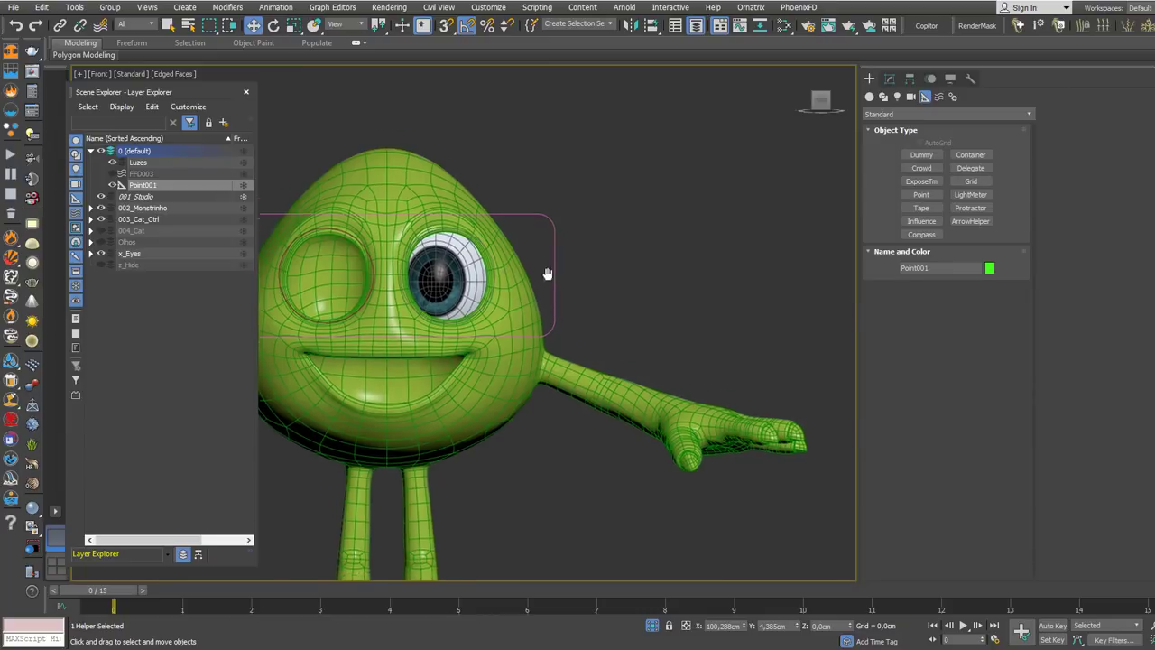
pyautogui.moveTo(550, 265); pyautogui.dragTo(519, 198, button='middle')
pyautogui.hotkey('alt', 'a')
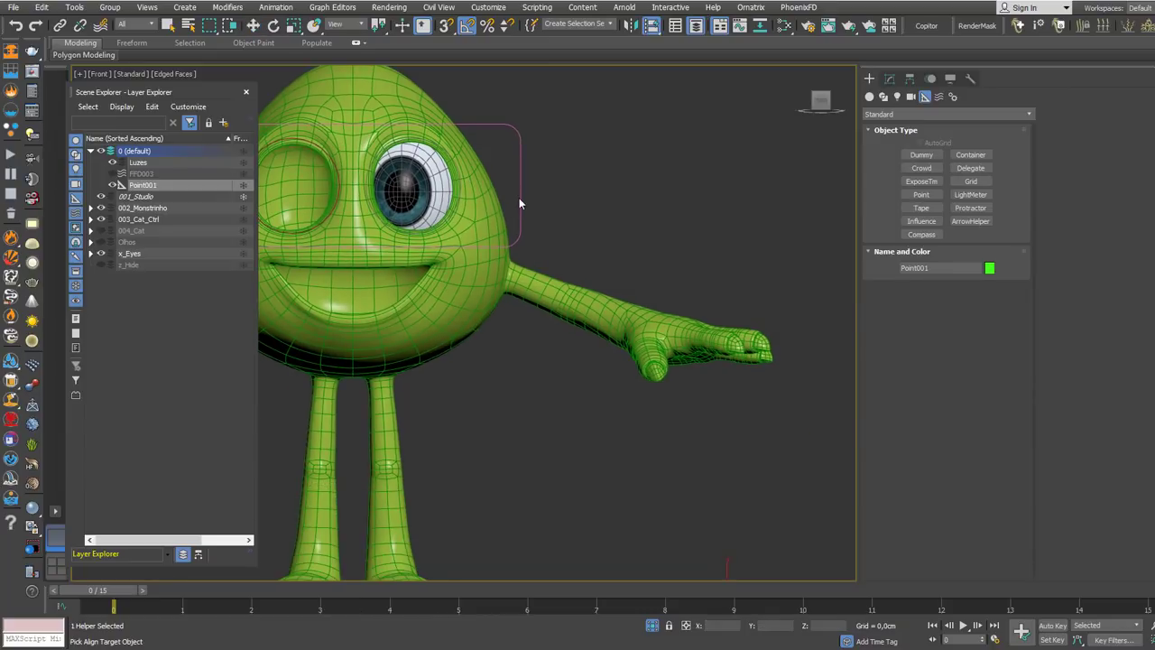
pyautogui.click(439, 196)
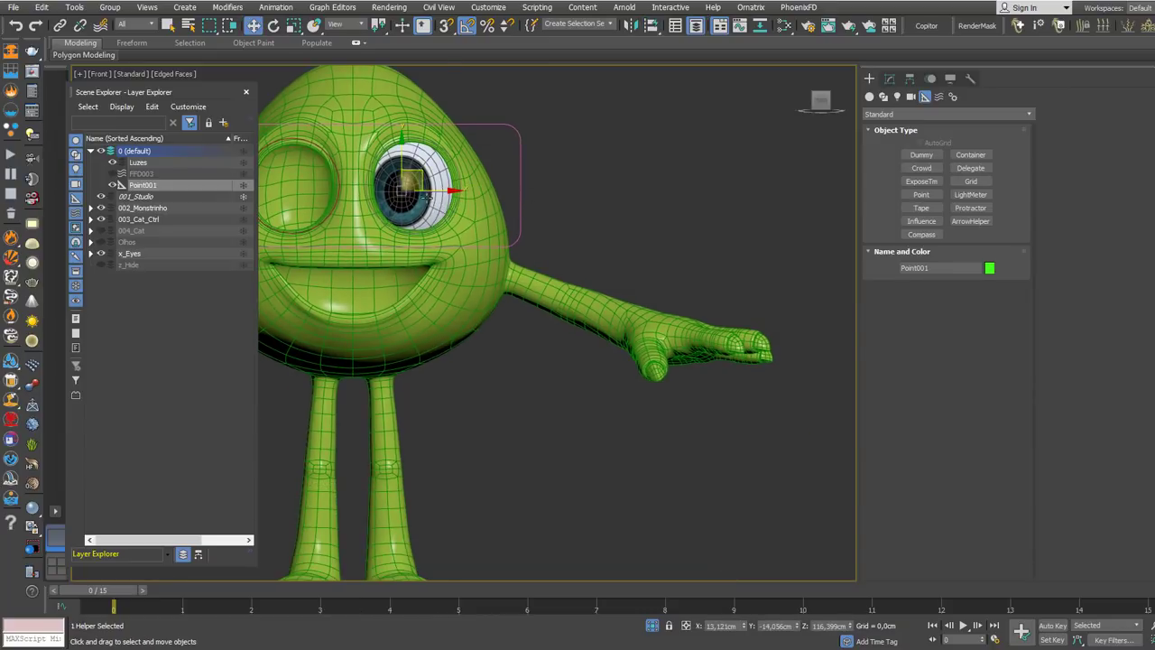
# - Enlarge the point helper's cross to 53.2 cm so it extends beyond the head
pyautogui.scroll(3, 439, 196)
pyautogui.press('F3')
pyautogui.scroll(3, 433, 195)
pyautogui.moveTo(411, 199); pyautogui.dragTo(476, 262, button='middle')
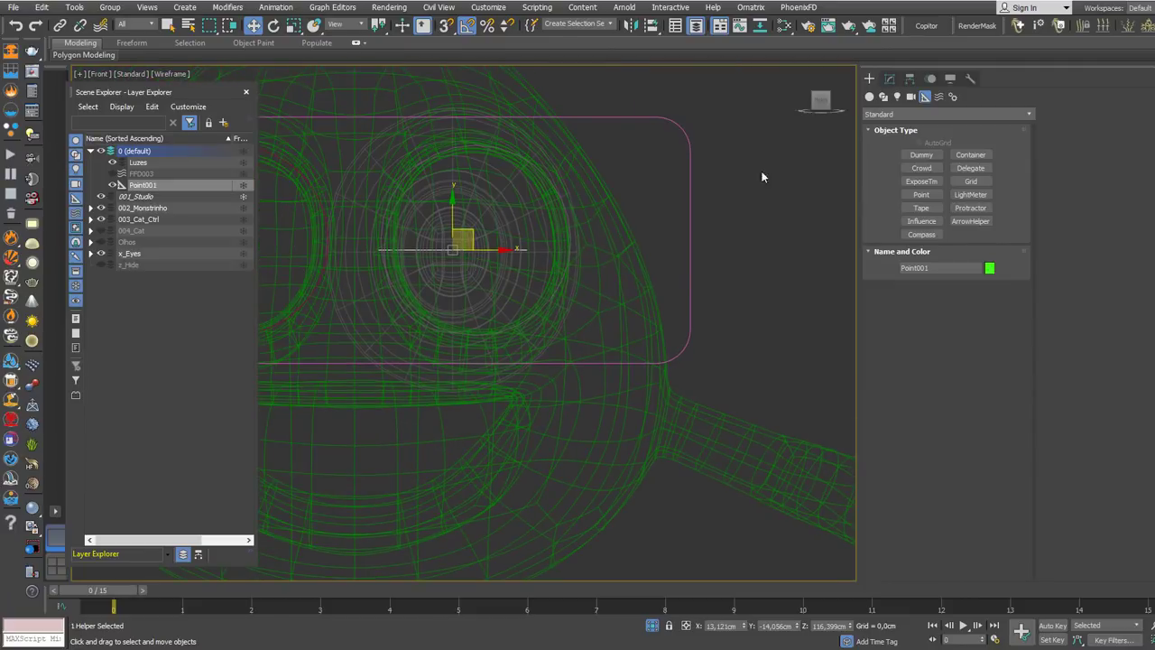
pyautogui.click(889, 79)
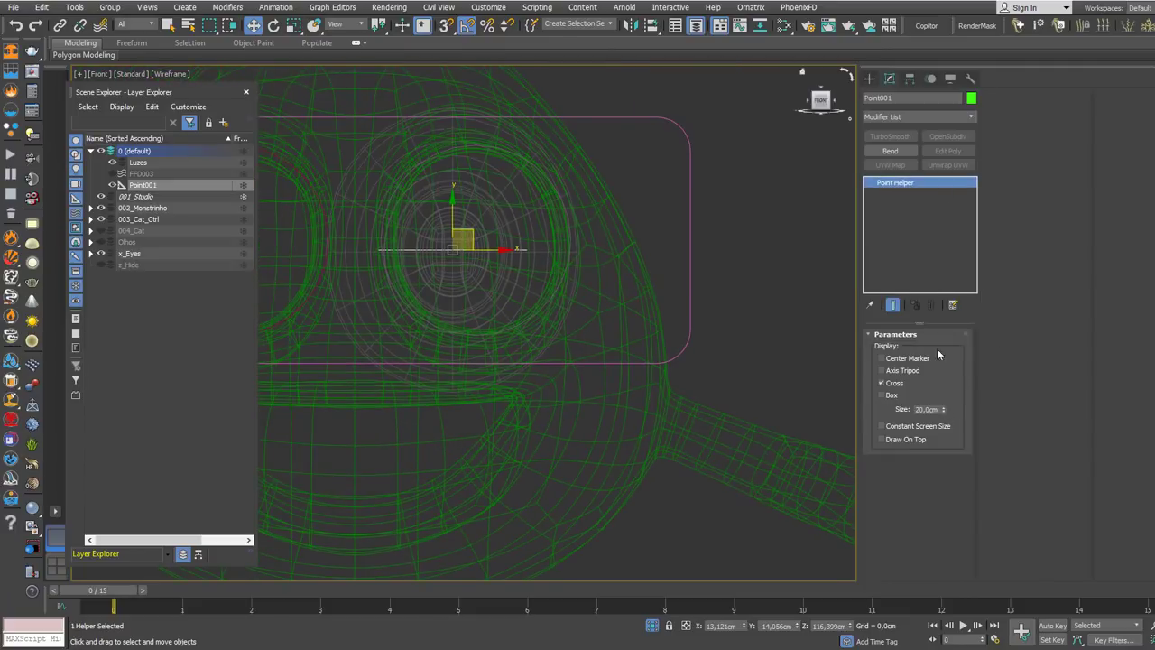
pyautogui.moveTo(943, 409); pyautogui.dragTo(948, 314)
pyautogui.press('F3')
pyautogui.scroll(-5, 559, 311)
pyautogui.keyDown('alt'); pyautogui.moveTo(559, 312); pyautogui.dragTo(548, 344, button='middle'); pyautogui.keyUp('alt')
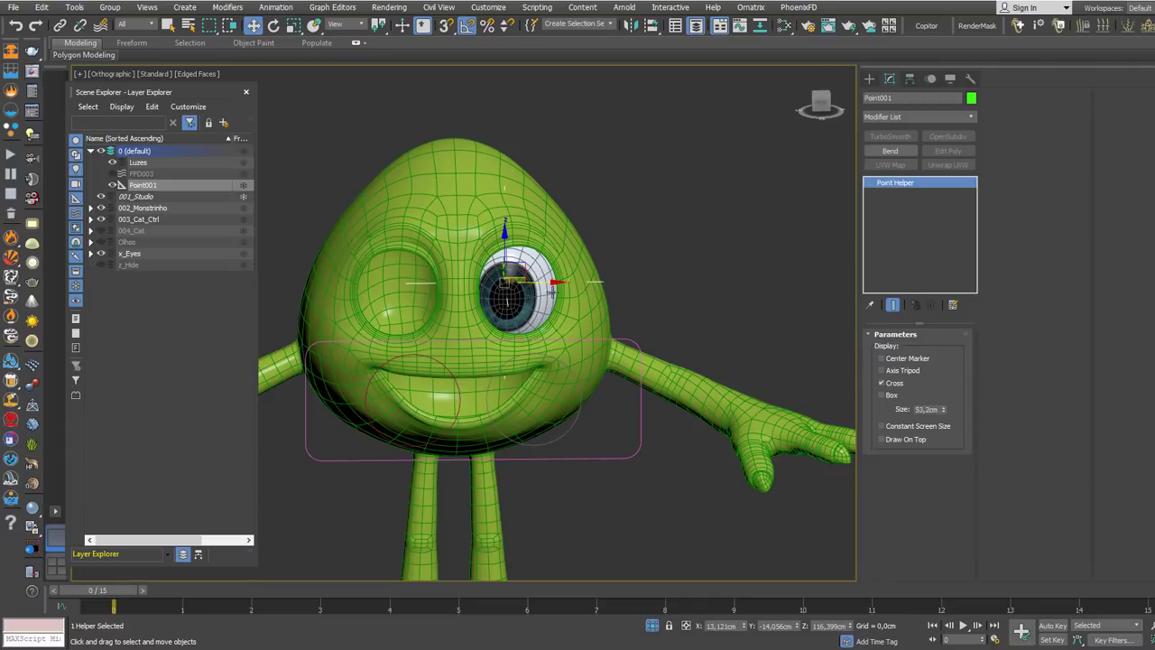
pyautogui.keyDown('alt'); pyautogui.moveTo(591, 408); pyautogui.dragTo(607, 422, button='middle'); pyautogui.keyUp('alt')
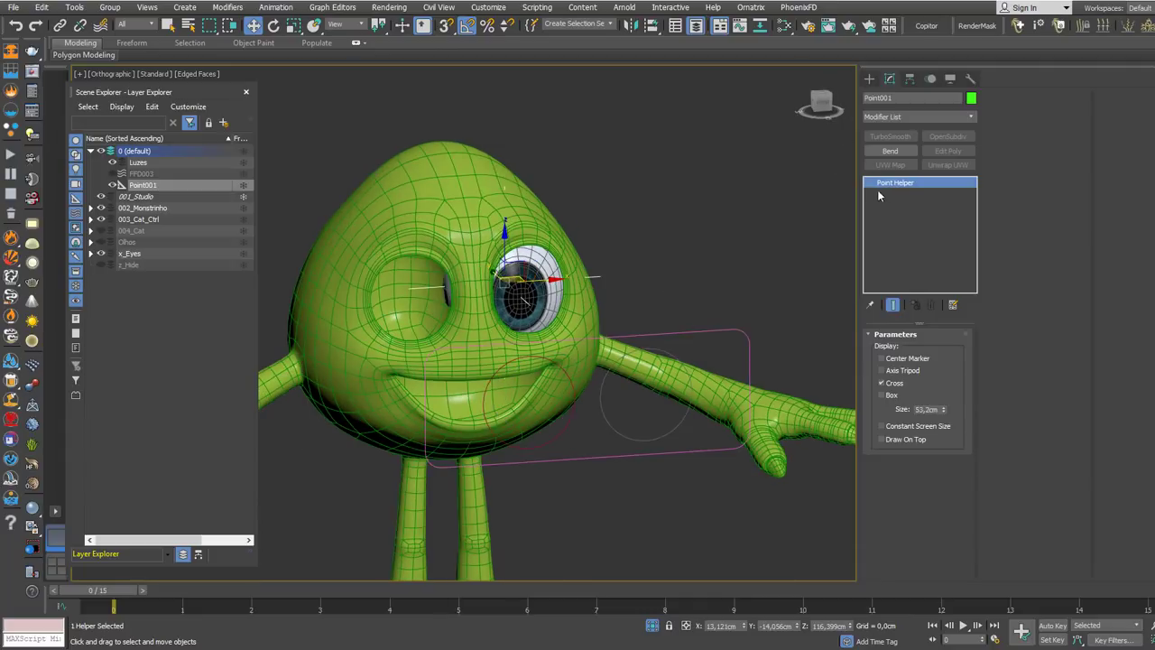
# - Assign a LookAt Constraint controller to the point helper's rotation
pyautogui.rightClick(734, 228)
pyautogui.click(679, 206)
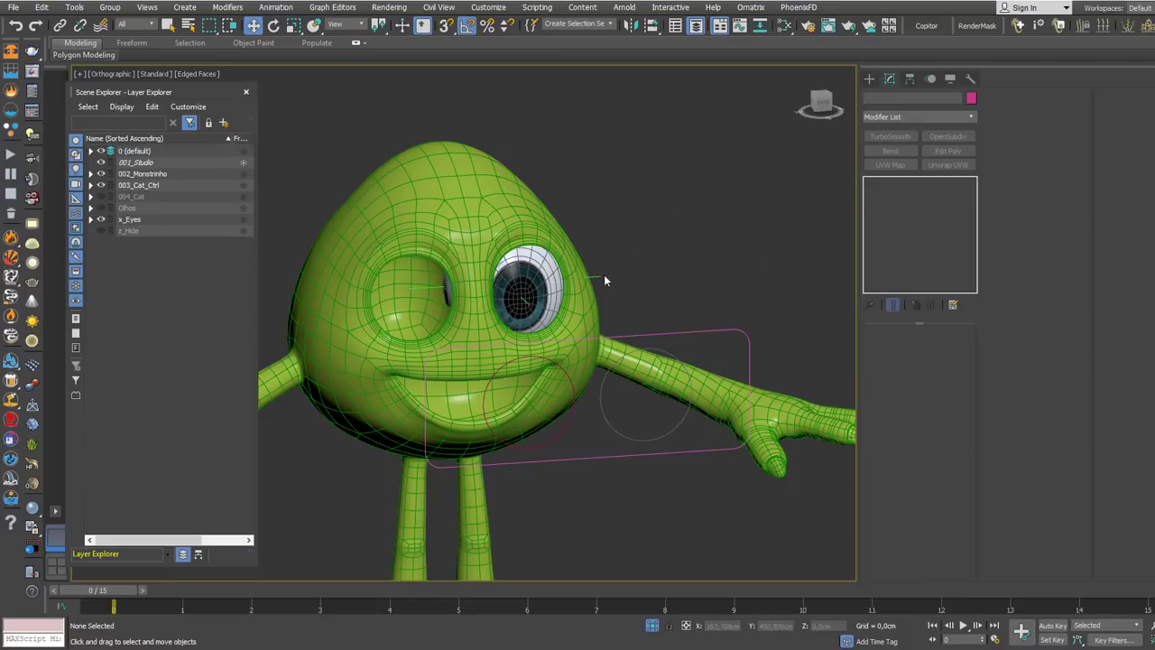
pyautogui.click(604, 275)
pyautogui.click(931, 79)
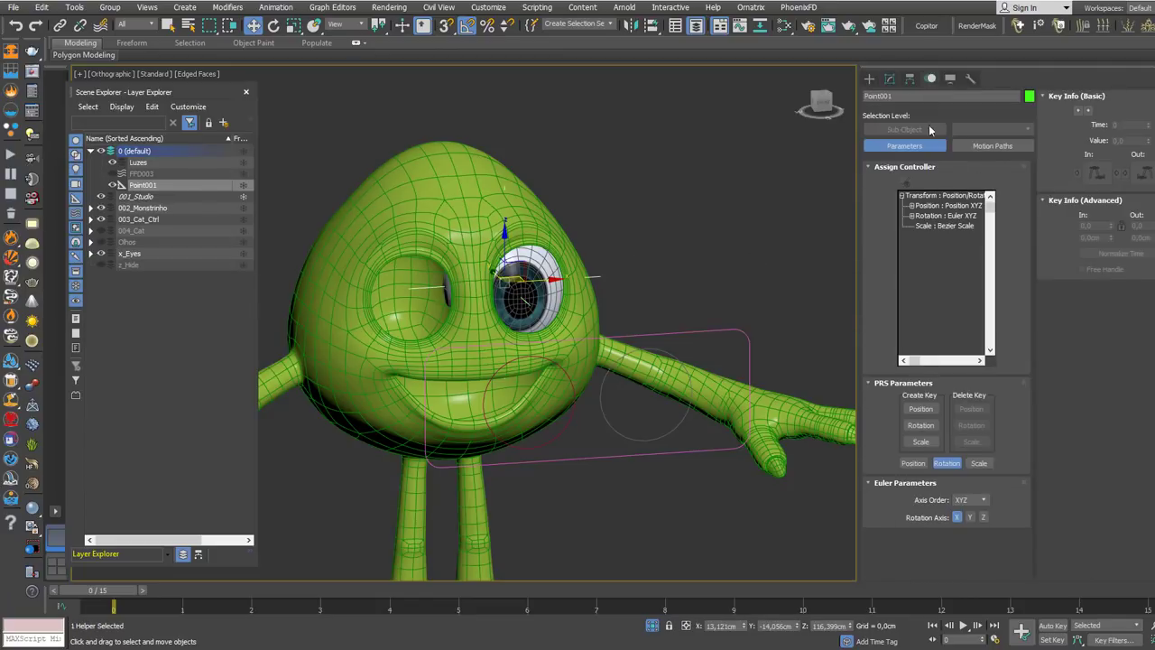
pyautogui.click(935, 217)
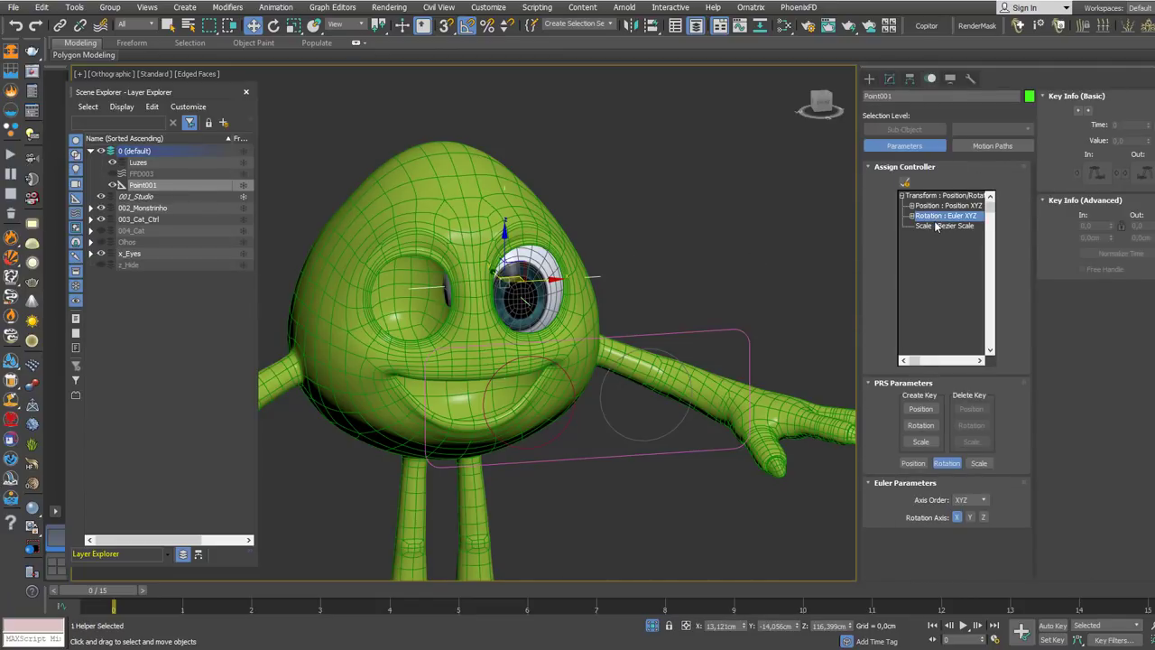
pyautogui.click(906, 184)
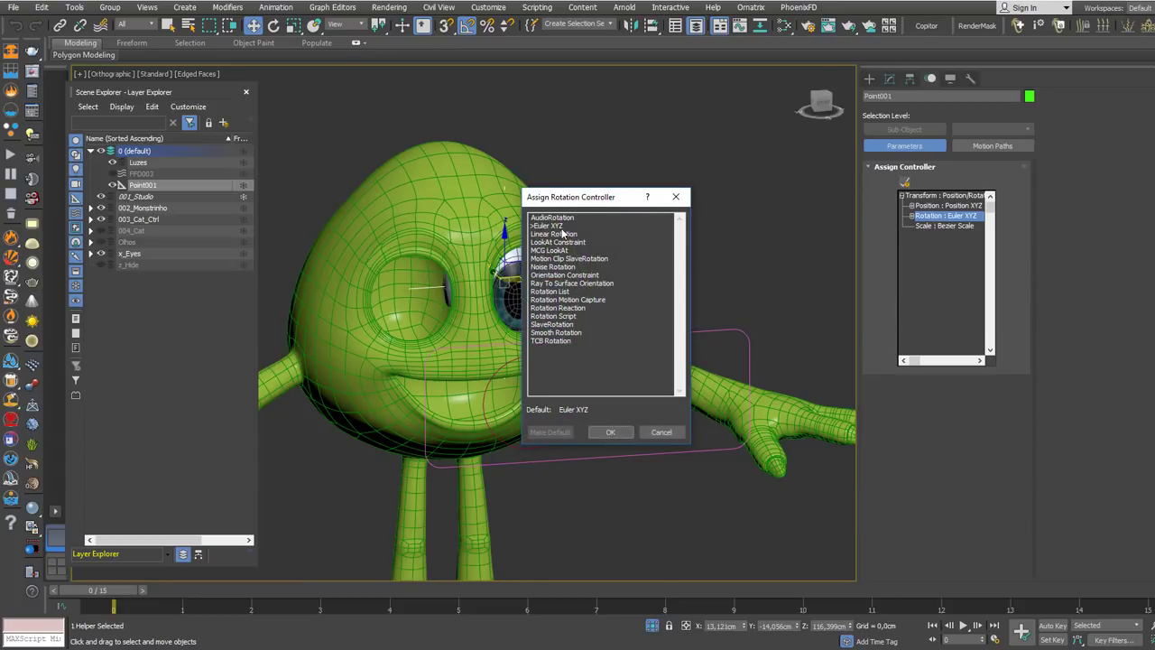
pyautogui.click(556, 243)
pyautogui.doubleClick(558, 243)
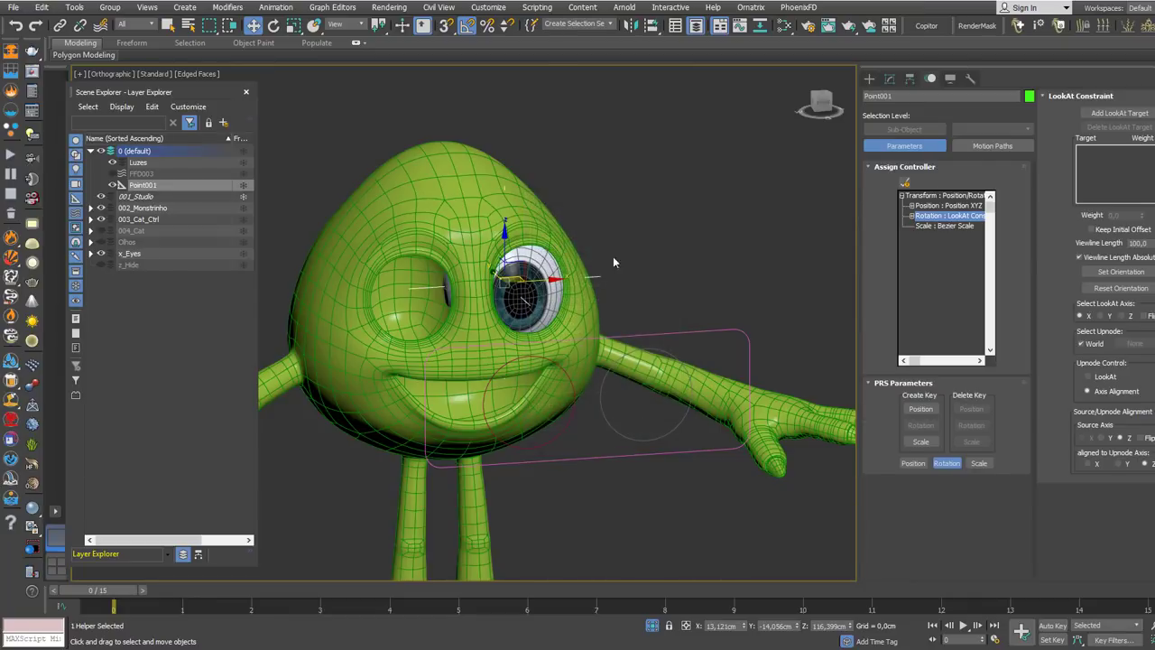
# - Add Circle001 as the helper's LookAt target, enable Keep Initial Offset and shorten the viewline length to 54
pyautogui.click(1119, 115)
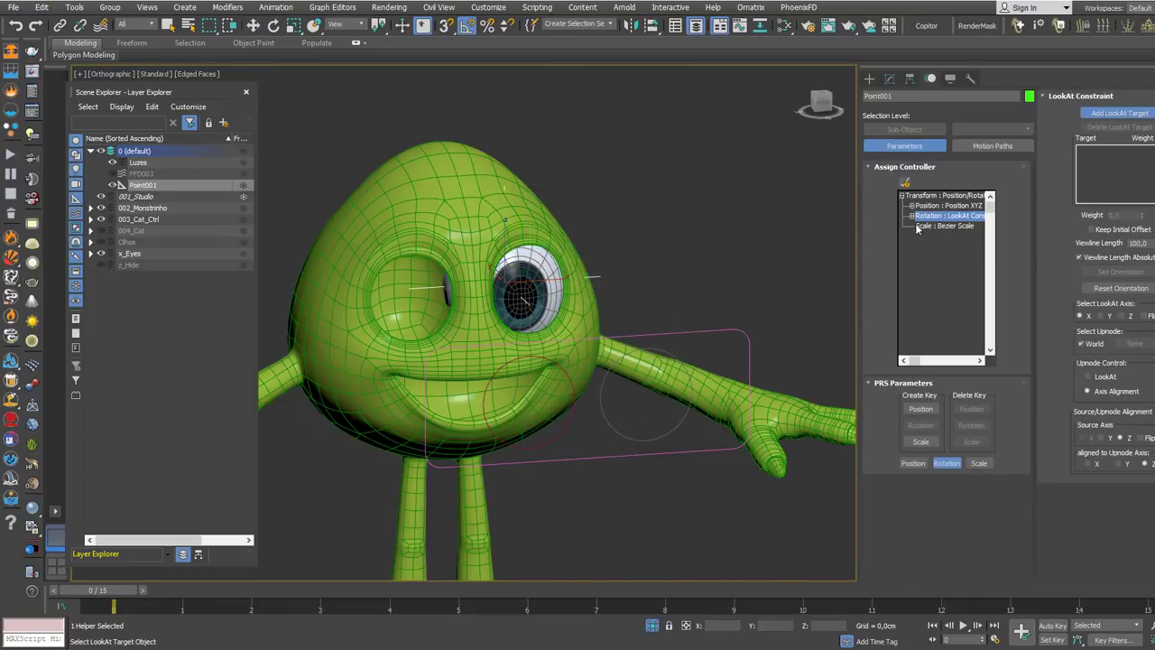
pyautogui.click(663, 352)
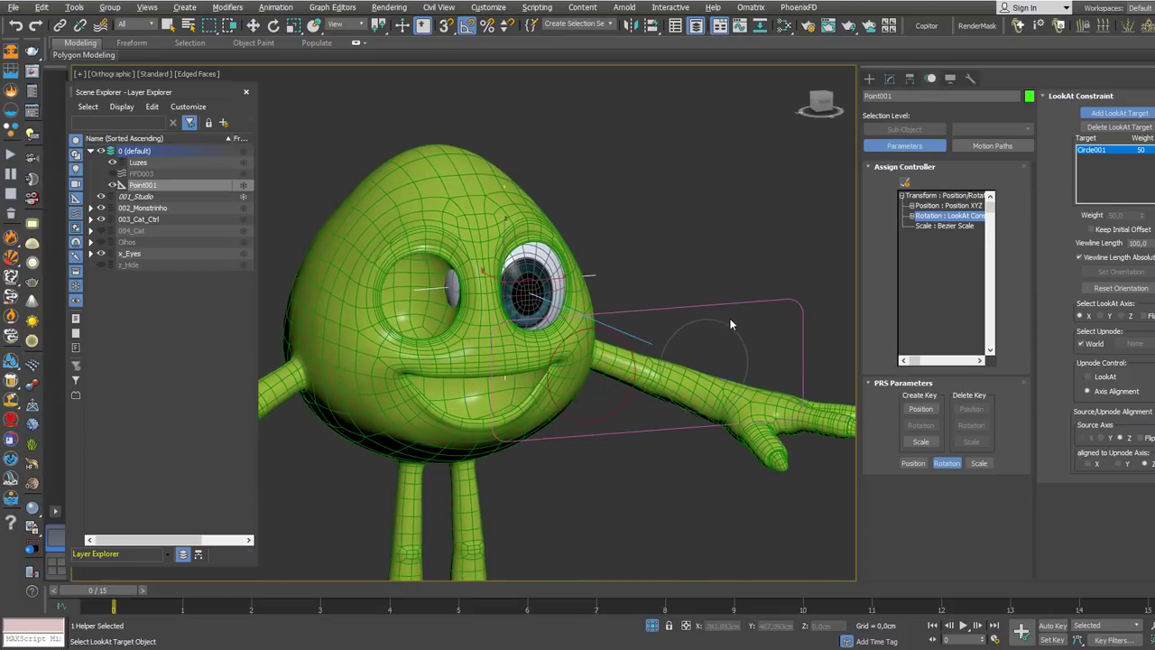
pyautogui.click(1101, 228)
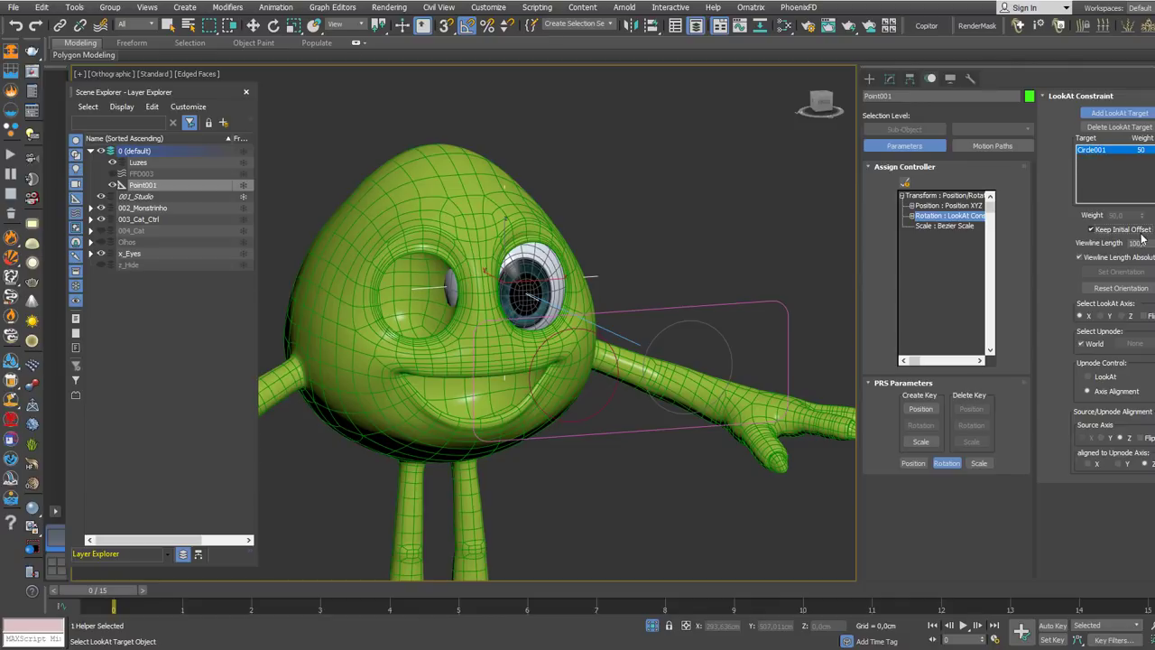
pyautogui.moveTo(1154, 243)
pyautogui.mouseDown()
pyautogui.moveTo(1154, 259)
pyautogui.moveTo(1154, 249)
pyautogui.mouseUp()
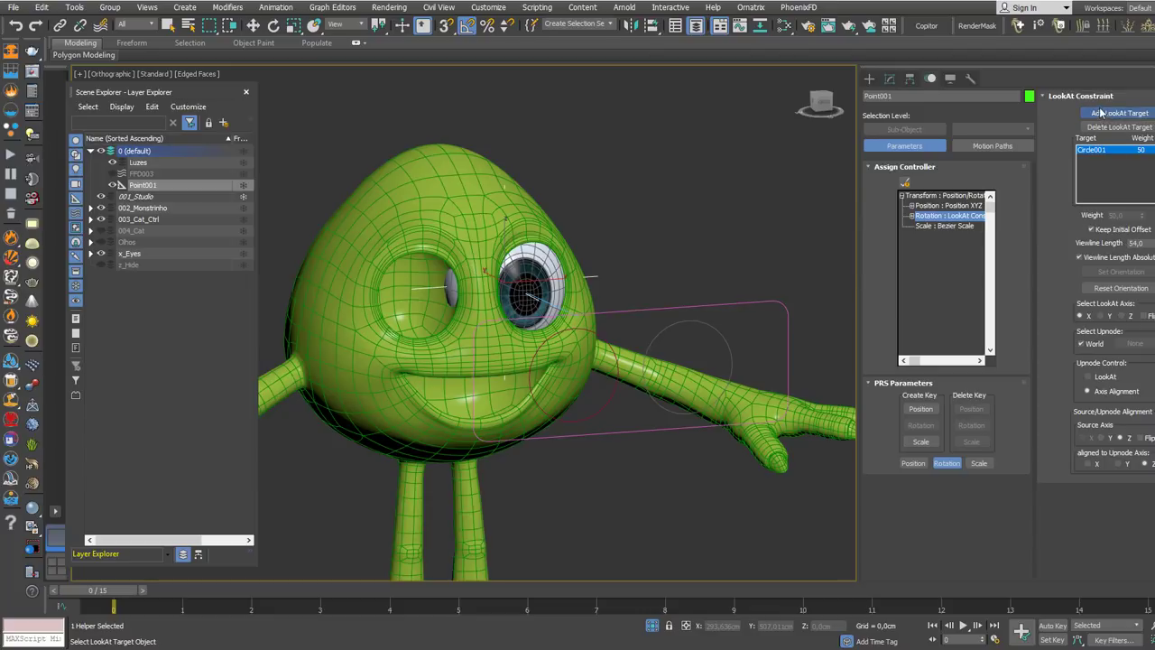
pyautogui.rightClick(634, 186)
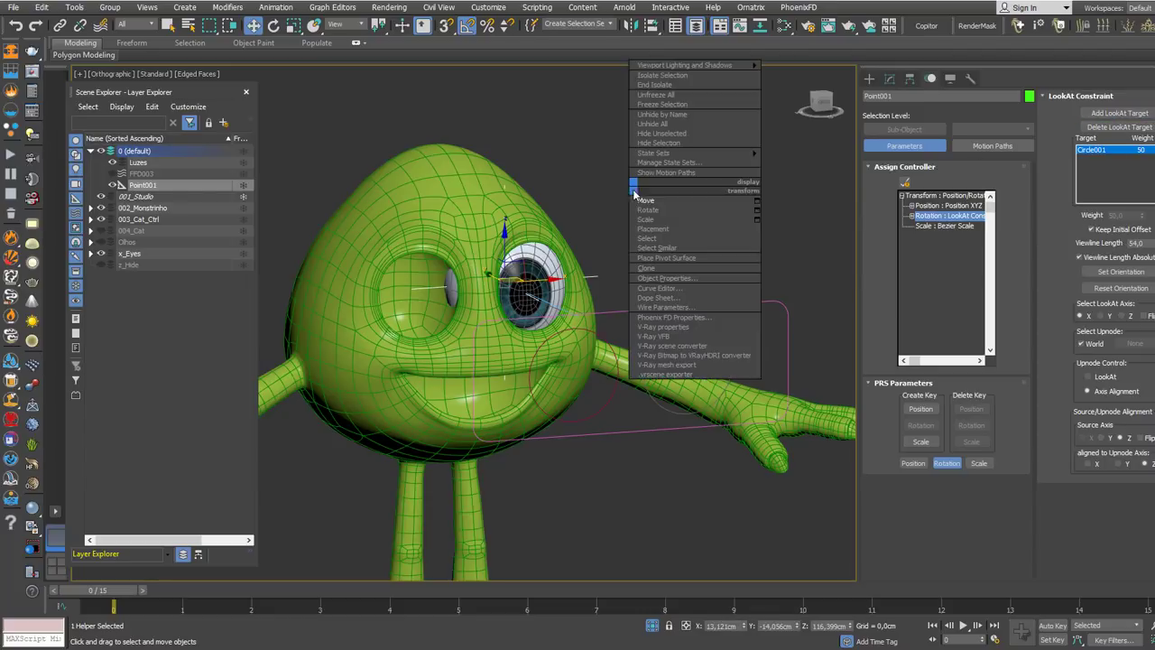
pyautogui.click(700, 200)
# - Link the eyeball, Eye_Base, to the point helper as its child, using the cross end beside the head
pyautogui.moveTo(718, 331); pyautogui.dragTo(695, 362)
pyautogui.scroll(5, 620, 230)
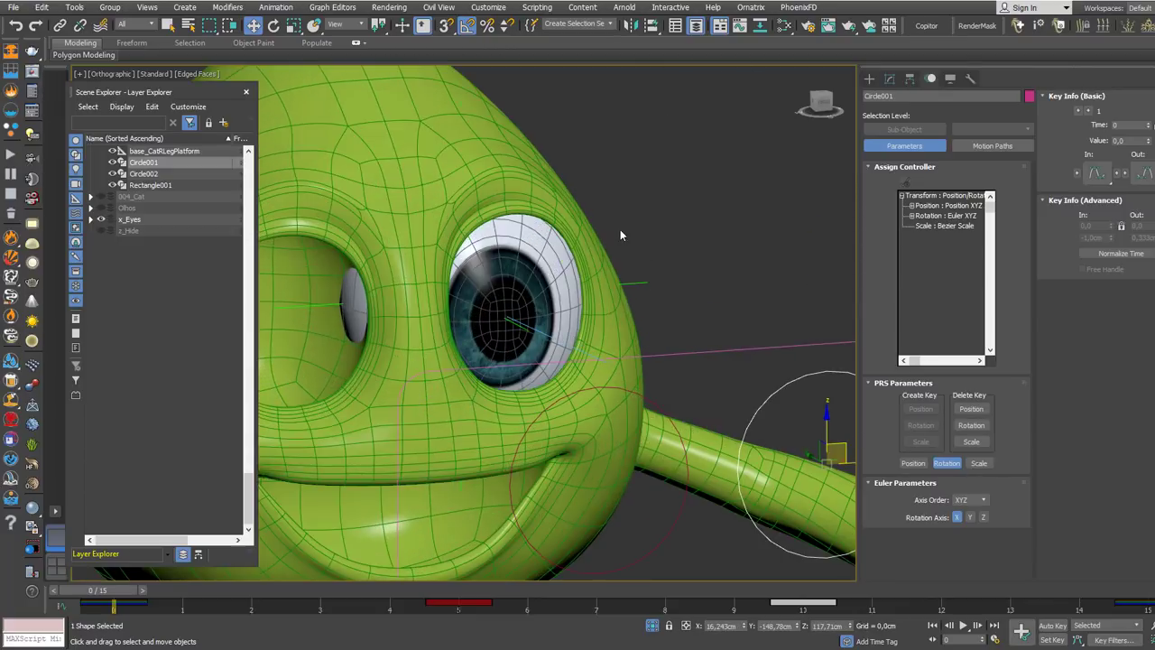
pyautogui.click(59, 25)
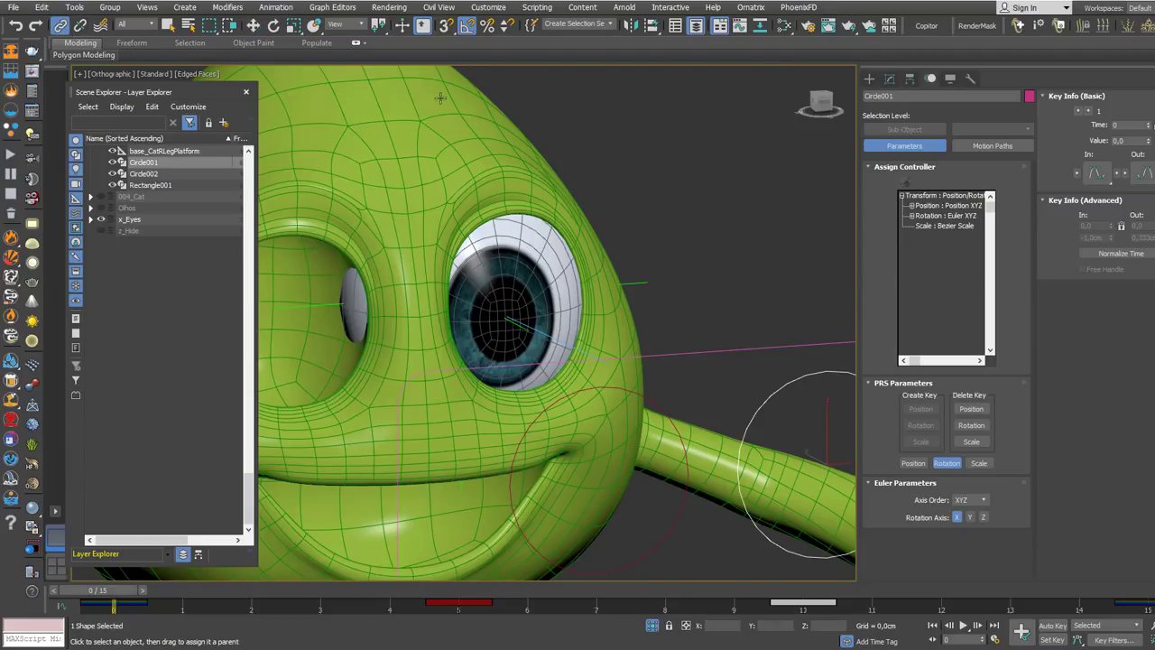
pyautogui.click(547, 269)
pyautogui.moveTo(545, 274); pyautogui.dragTo(680, 228)
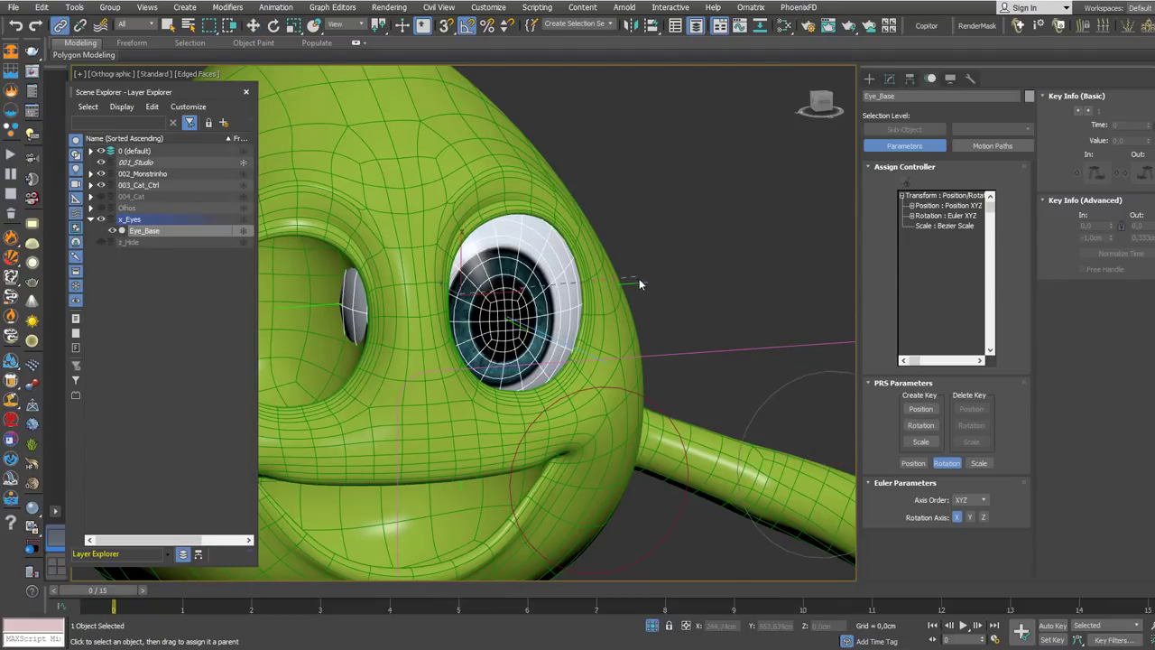
pyautogui.moveTo(644, 287); pyautogui.dragTo(635, 219)
pyautogui.moveTo(659, 273); pyautogui.dragTo(647, 287)
pyautogui.rightClick(671, 224)
pyautogui.click(675, 235)
pyautogui.scroll(-4, 674, 237)
pyautogui.moveTo(745, 301); pyautogui.dragTo(691, 297, button='middle')
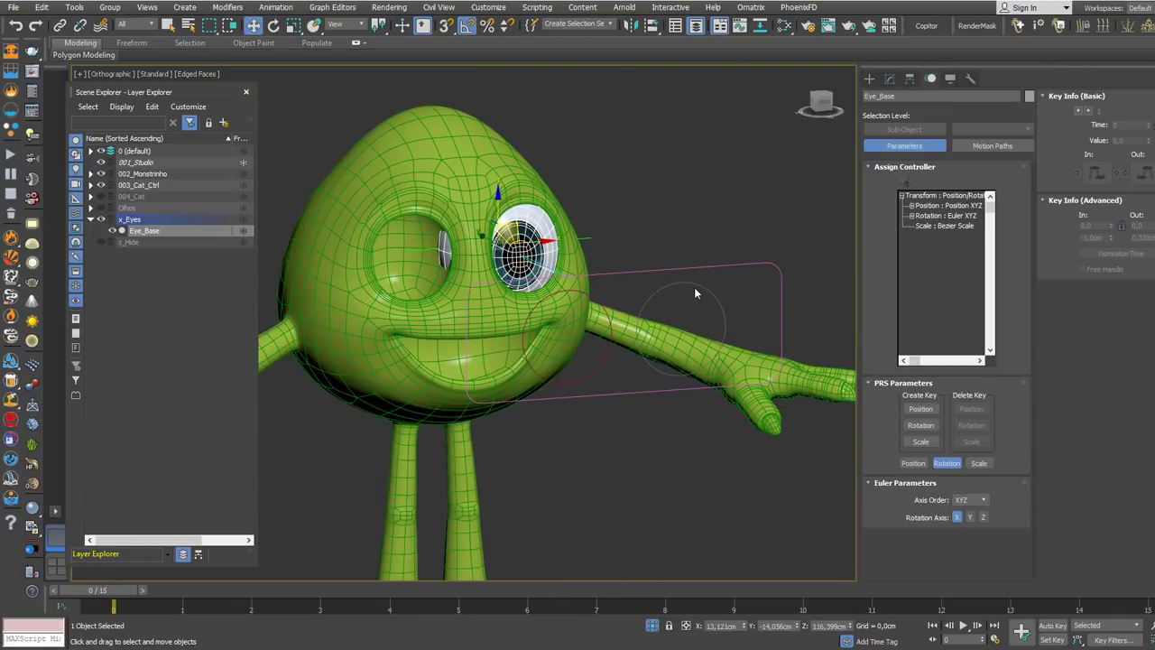
# - Move Circle001 sideways to test how the eye follows it, and undo the test moves
pyautogui.click(691, 300)
pyautogui.moveTo(691, 302); pyautogui.dragTo(794, 310)
pyautogui.hotkey('ctrl', 'z')
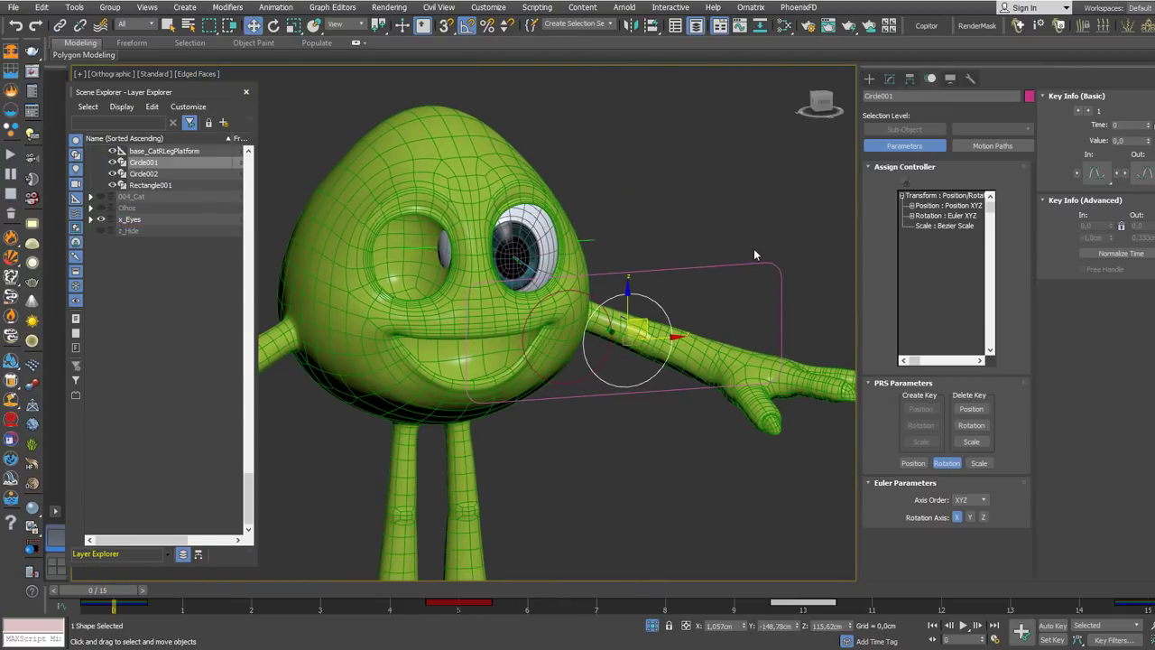
pyautogui.hotkey('ctrl', 'z')
pyautogui.hotkey('ctrl', 'z')
pyautogui.hotkey('ctrl', 'z')
pyautogui.hotkey('ctrl', 'z')
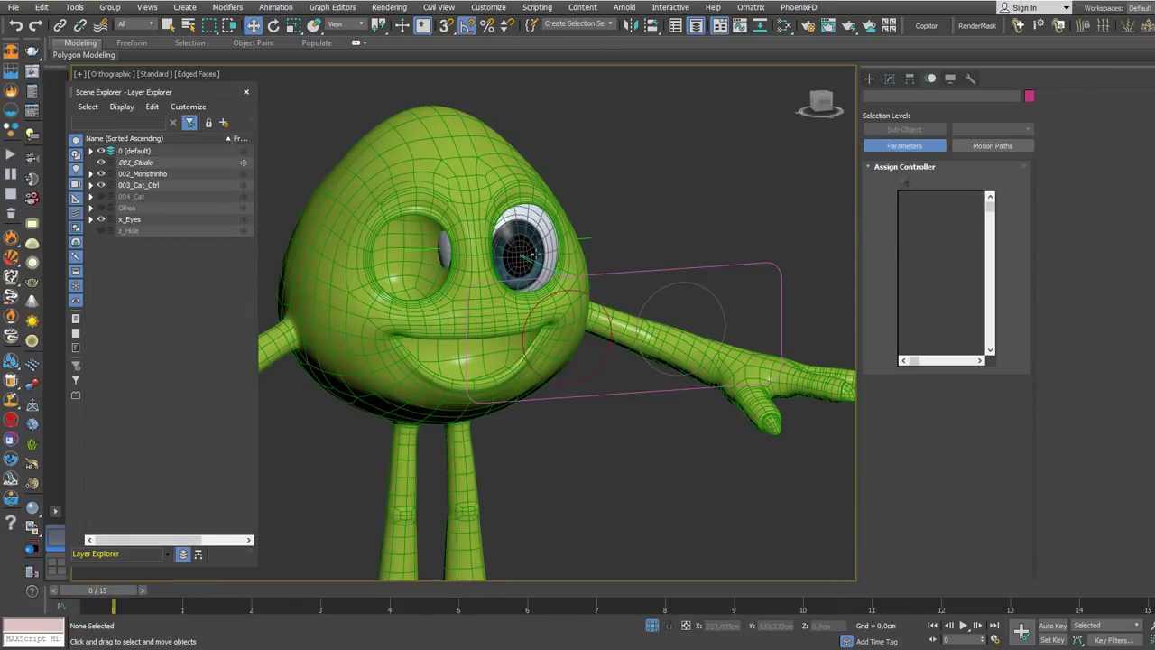
# - Link Circle001 and Circle002 to the surrounding rounded rectangle as its children, and select the rectangle with the Move tool
pyautogui.keyDown('alt'); pyautogui.moveTo(651, 303); pyautogui.dragTo(681, 298, button='middle'); pyautogui.keyUp('alt')
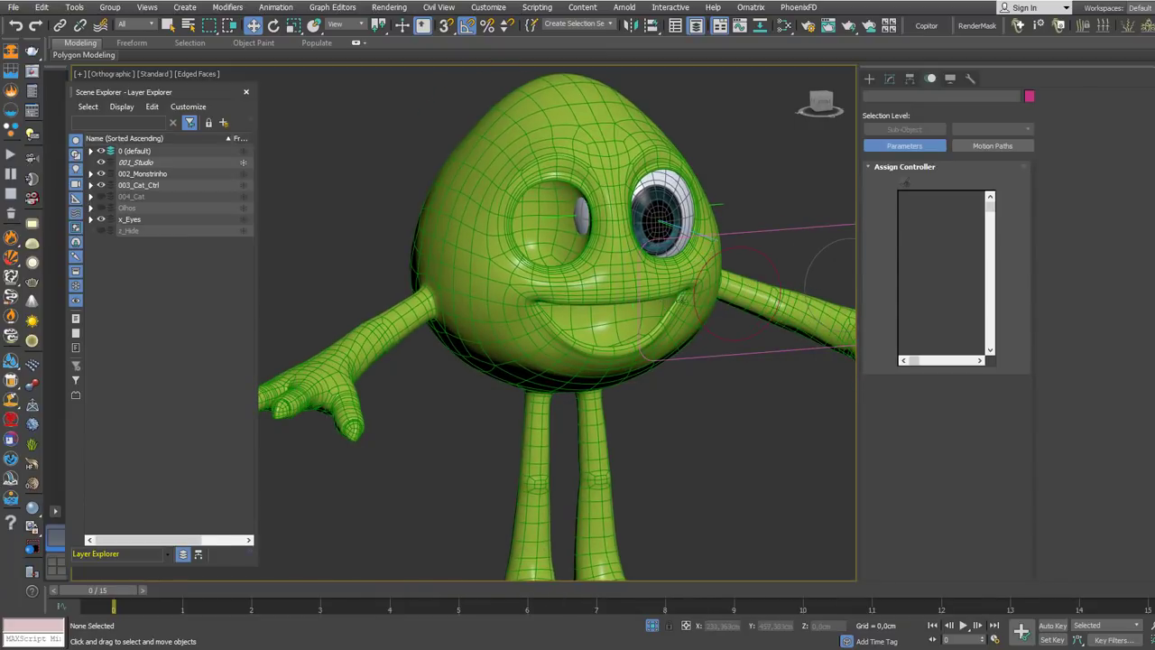
pyautogui.moveTo(770, 261); pyautogui.dragTo(771, 260)
pyautogui.moveTo(789, 277); pyautogui.dragTo(655, 276, button='middle')
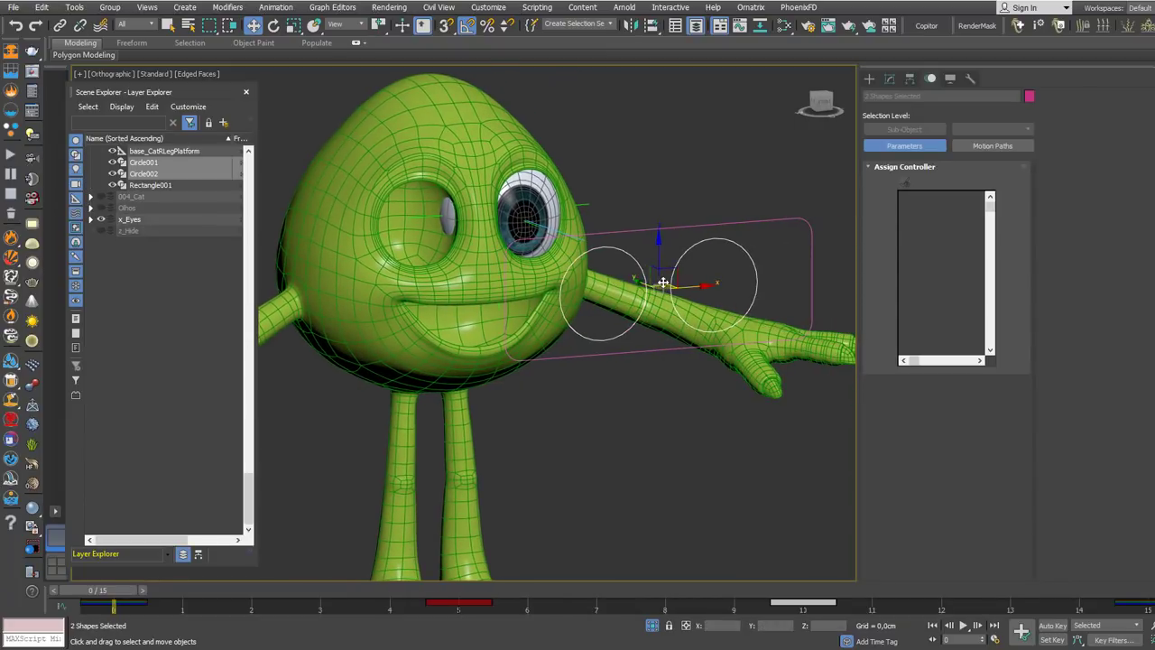
pyautogui.click(59, 24)
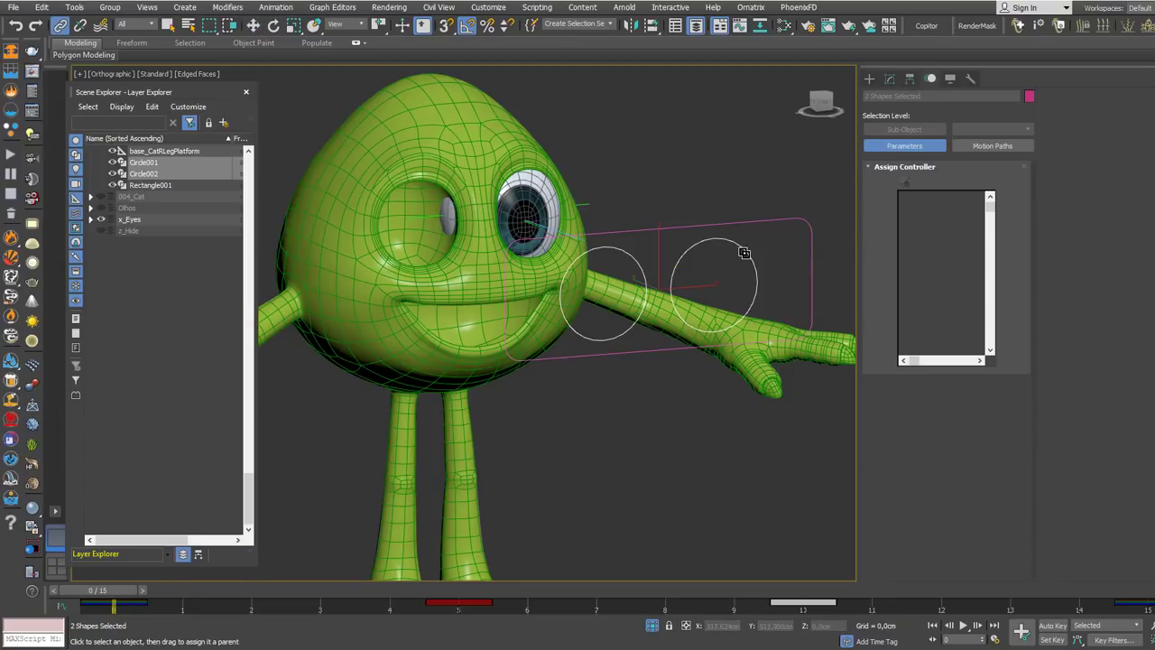
pyautogui.moveTo(739, 247); pyautogui.dragTo(764, 224)
pyautogui.click(783, 220)
pyautogui.press('w')
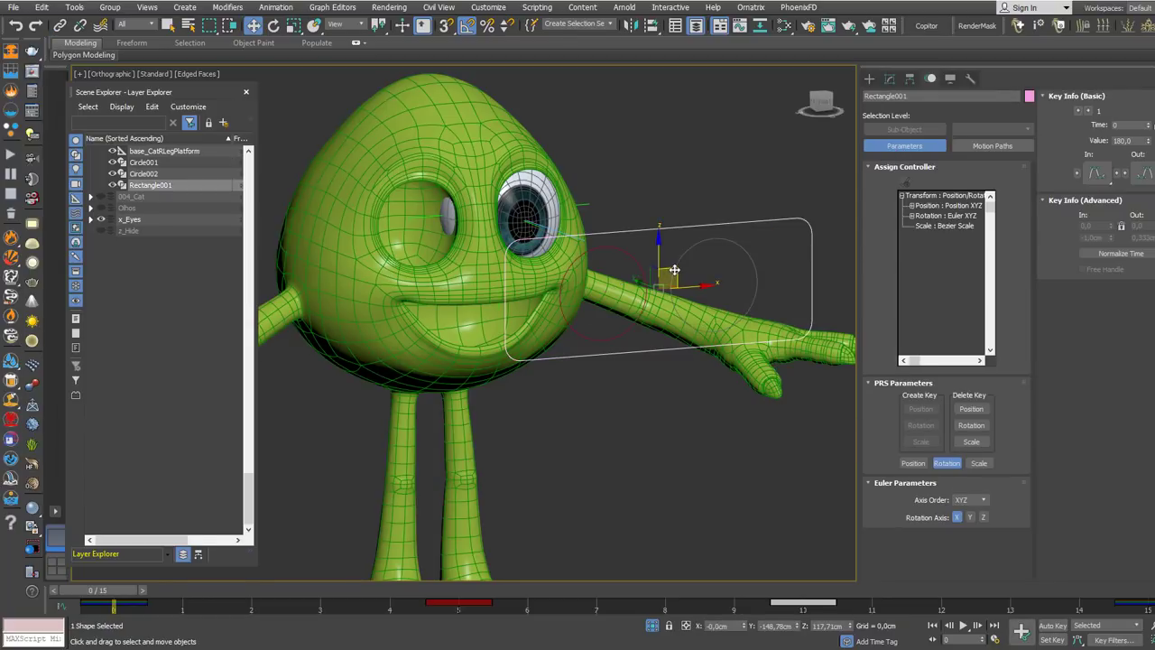
# - Test-move the rounded rectangle and Circle001 to see how the eye follows each of them, and cancel the moves
pyautogui.moveTo(672, 271); pyautogui.dragTo(656, 191)
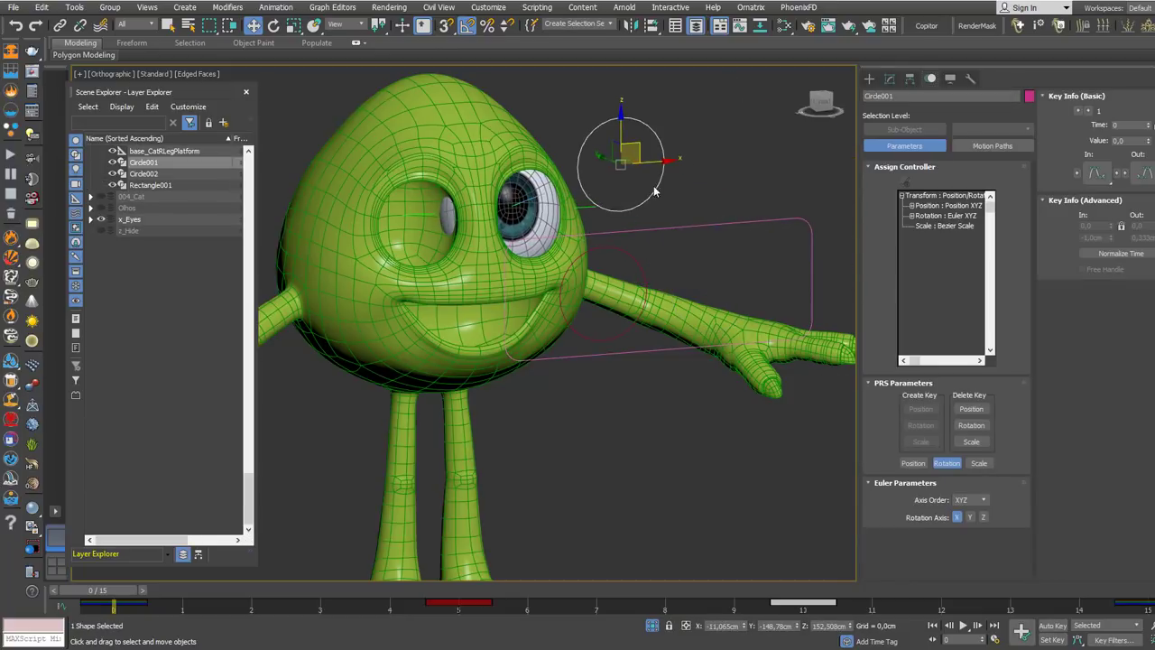
pyautogui.moveTo(627, 254); pyautogui.dragTo(711, 364)
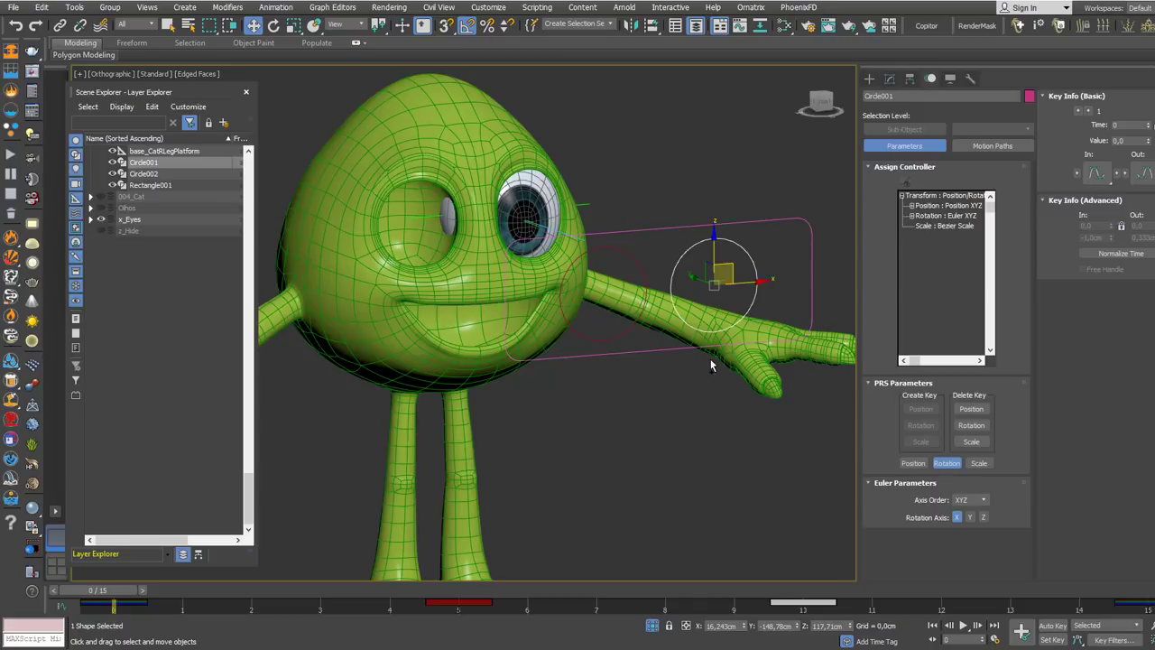
pyautogui.rightClick(645, 252)
pyautogui.press('Escape')
pyautogui.moveTo(656, 264); pyautogui.dragTo(612, 263, button='middle')
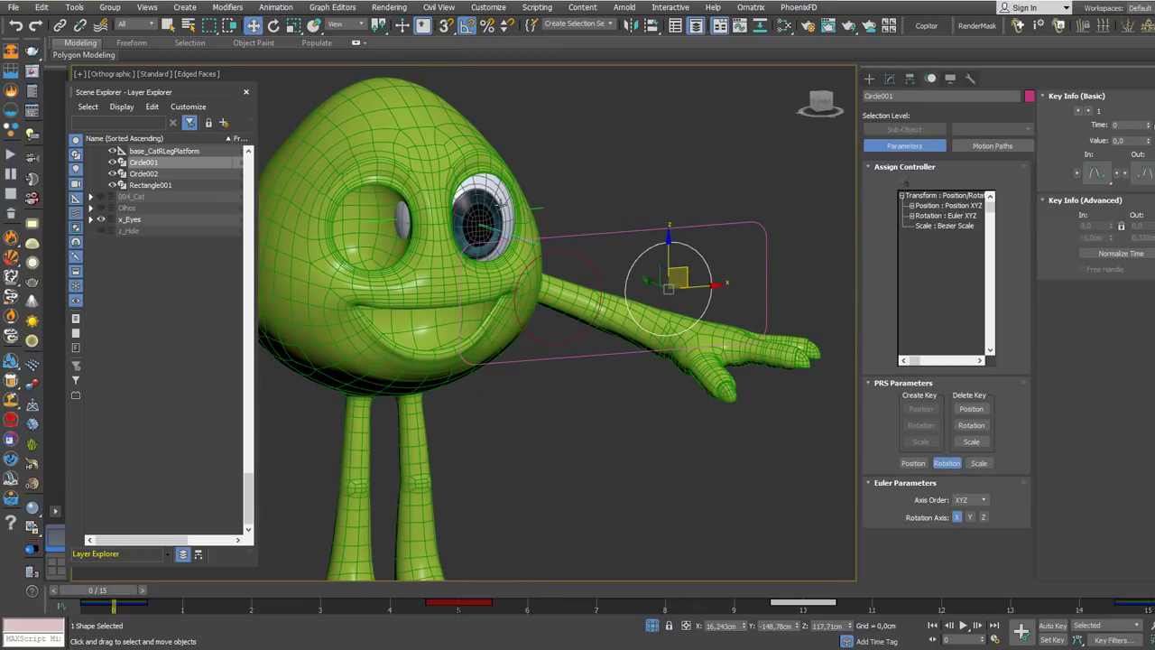
# - Inspect the modifier stack of the eyeball, Eye_Base, and the parameters of the point helper inside the eye
pyautogui.click(501, 207)
pyautogui.scroll(4, 510, 212)
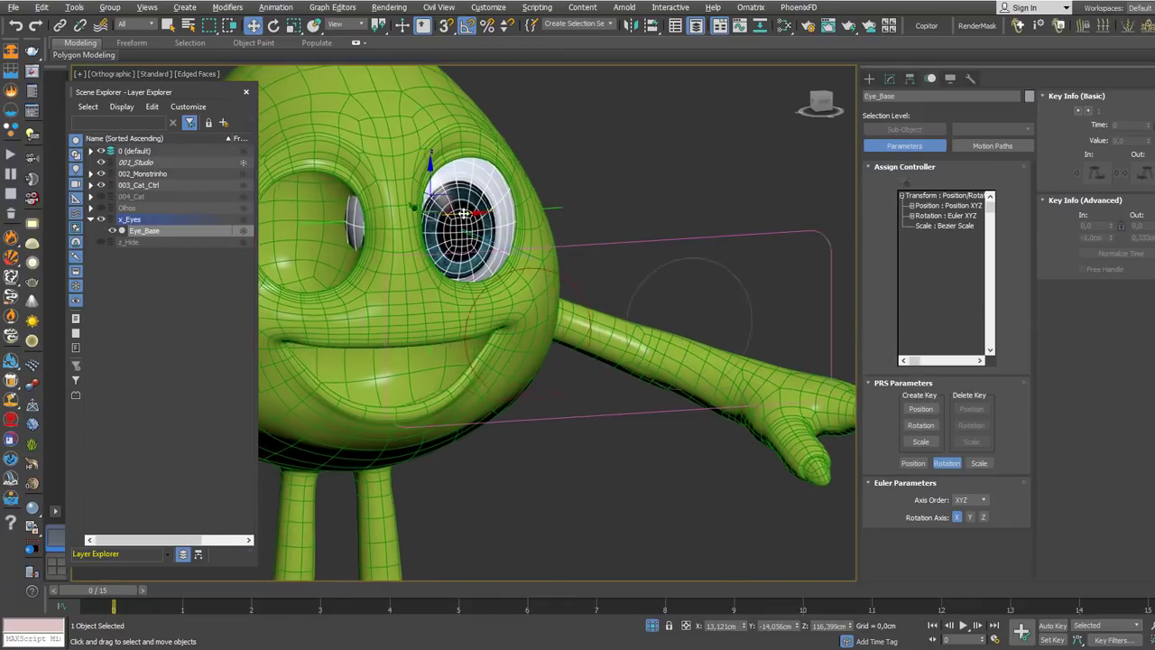
pyautogui.click(890, 79)
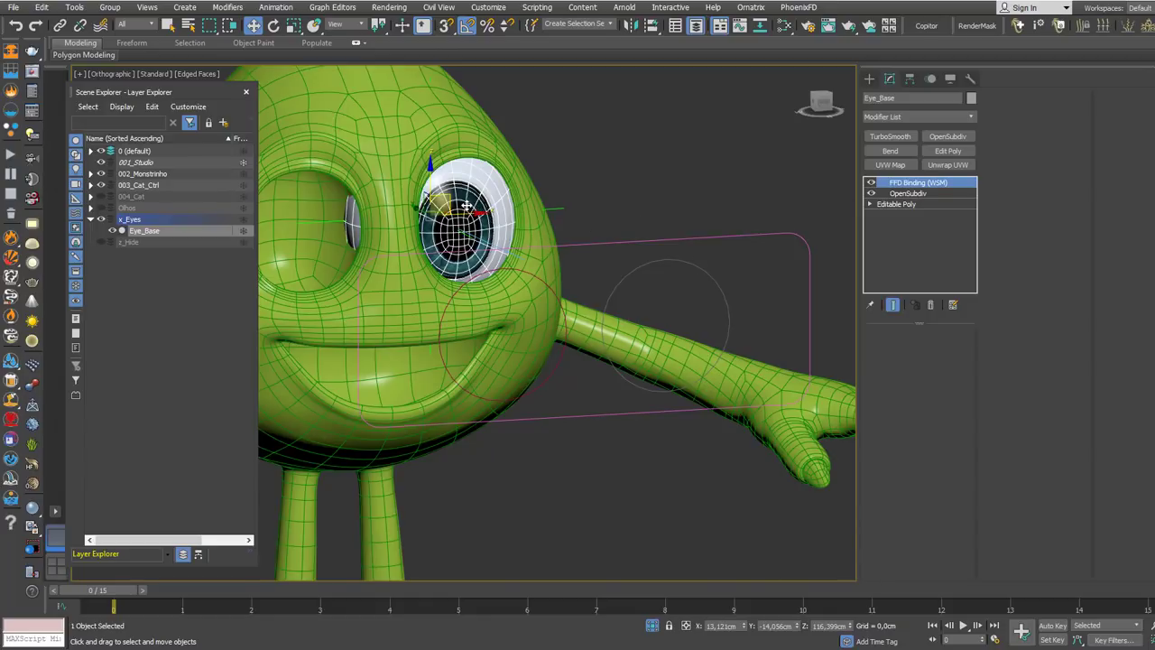
pyautogui.click(559, 206)
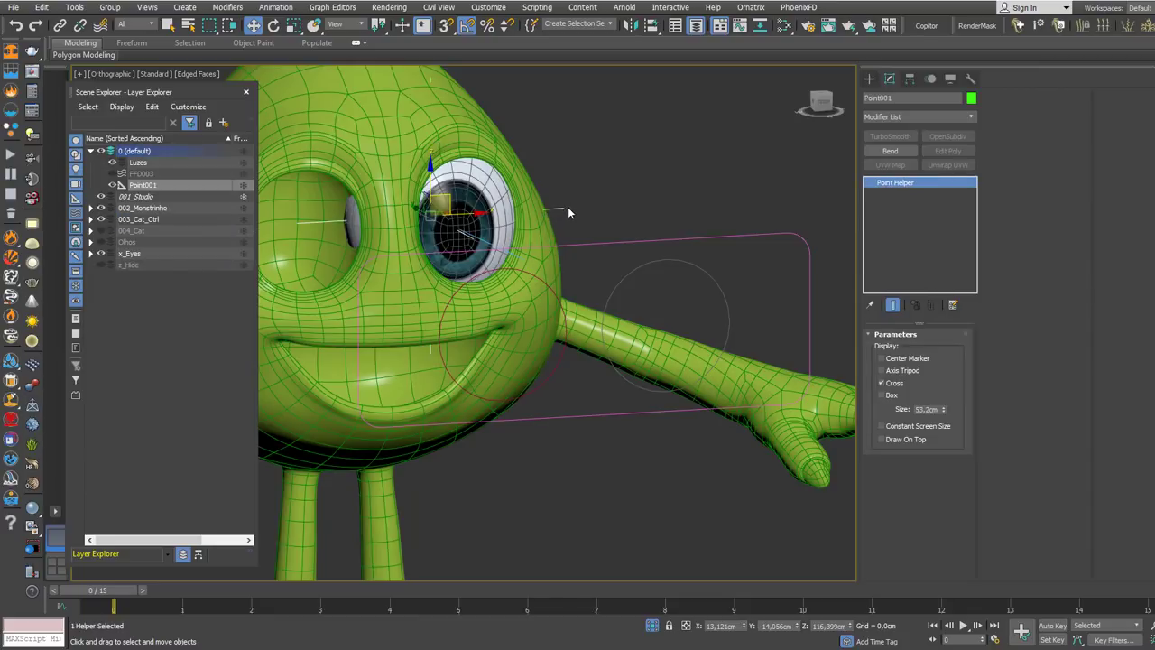
pyautogui.rightClick(581, 207)
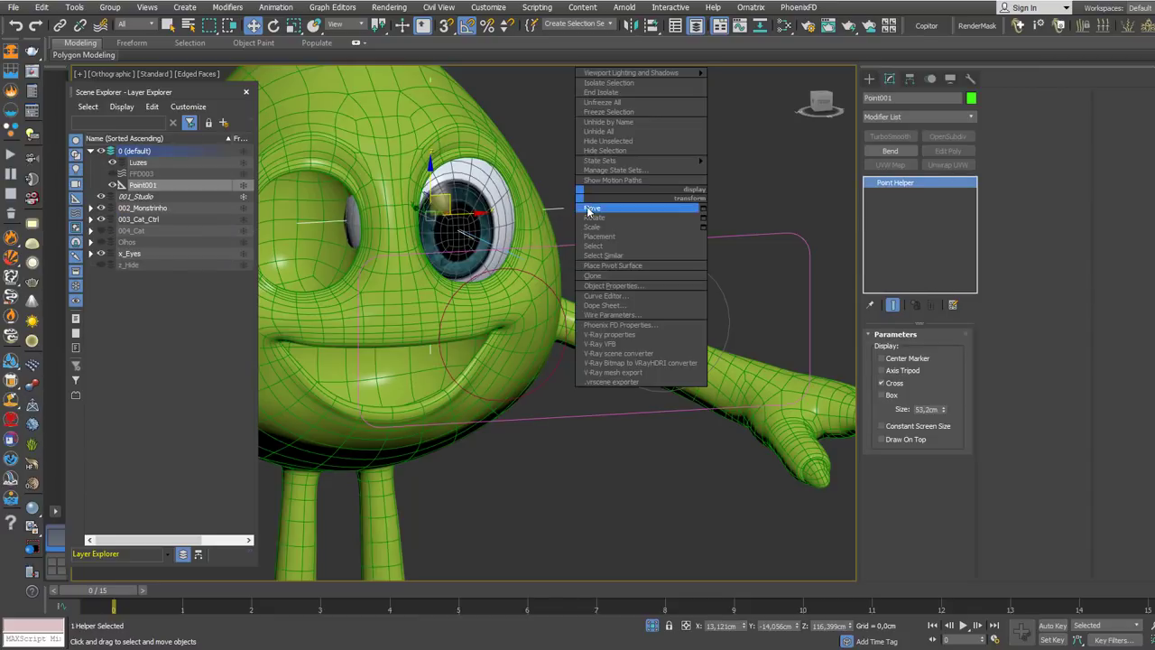
pyautogui.click(588, 210)
pyautogui.scroll(-3, 588, 210)
# - Test-move the rounded rectangle, Rectangle001, around the head to check the eye's reaction, and cancel the move
pyautogui.click(627, 231)
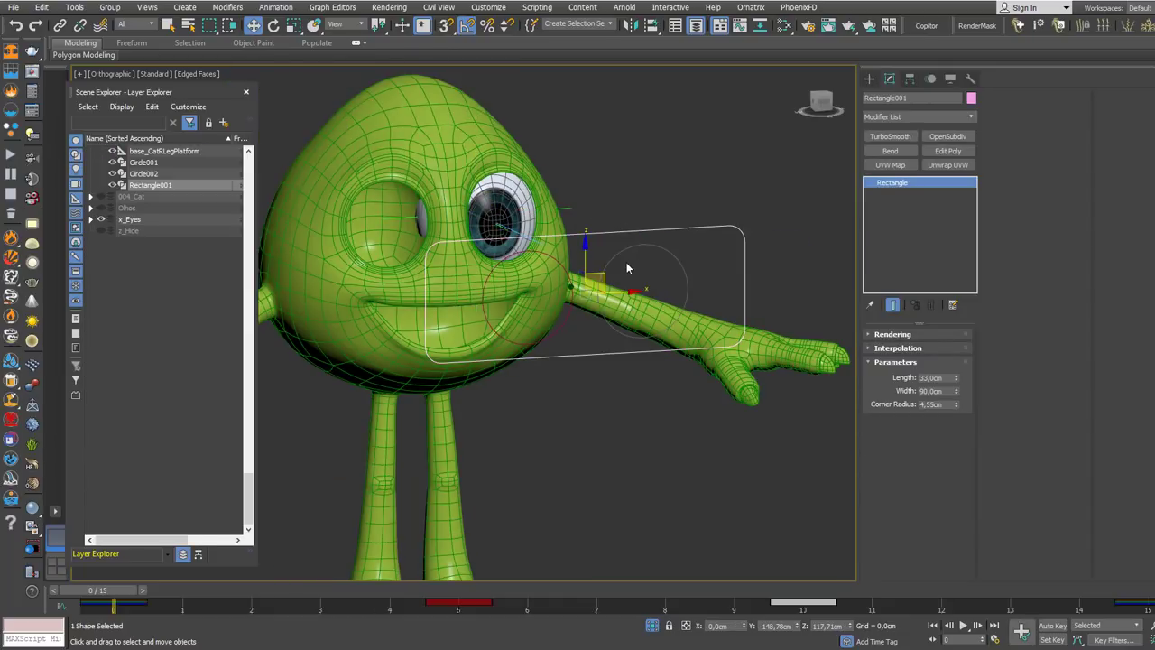
pyautogui.moveTo(592, 247); pyautogui.dragTo(648, 261)
pyautogui.scroll(-5, 535, 209)
pyautogui.scroll(3, 558, 262)
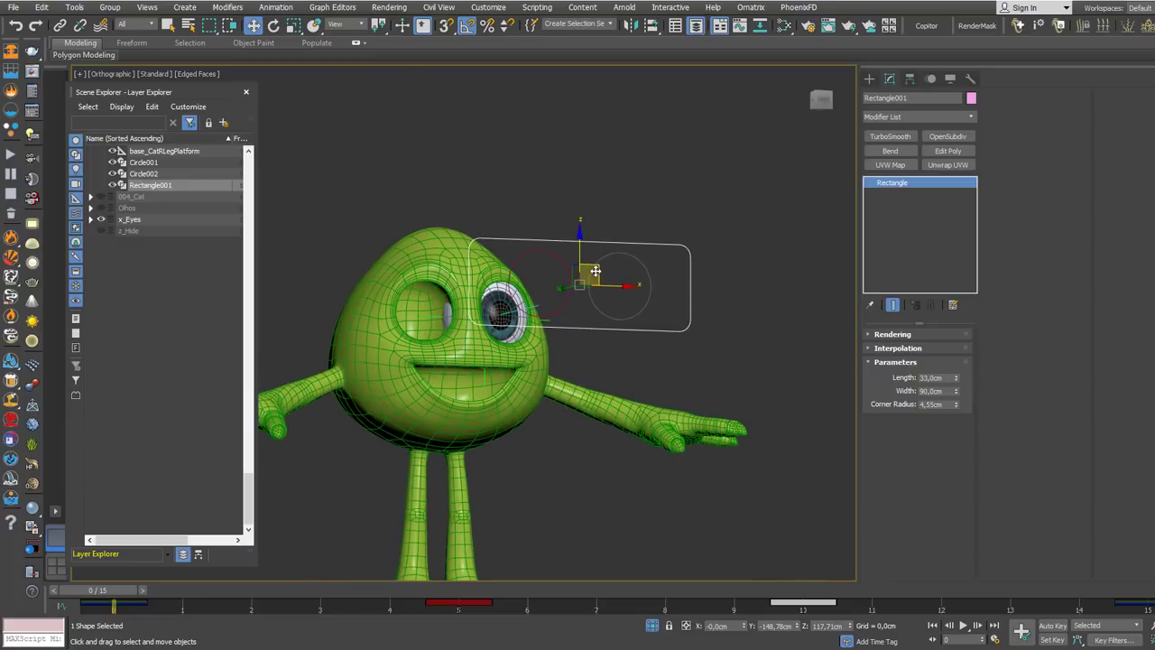
pyautogui.moveTo(547, 249)
pyautogui.mouseDown()
pyautogui.moveTo(576, 193)
pyautogui.moveTo(540, 249)
pyautogui.mouseUp()
pyautogui.rightClick(539, 249)
pyautogui.keyDown('alt'); pyautogui.moveTo(439, 178); pyautogui.dragTo(599, 181, button='middle'); pyautogui.keyUp('alt')
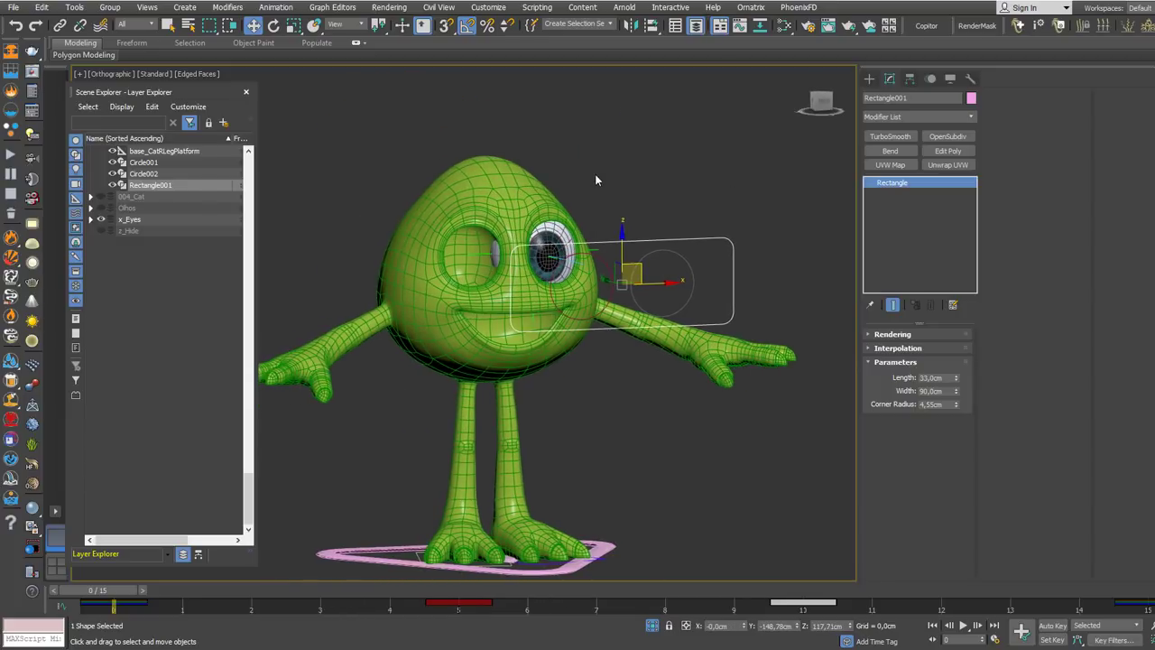
# - Deselect all objects and exit isolation mode to bring back the rest of the character and its controls
pyautogui.scroll(3, 610, 182)
pyautogui.rightClick(615, 182)
pyautogui.click(628, 194)
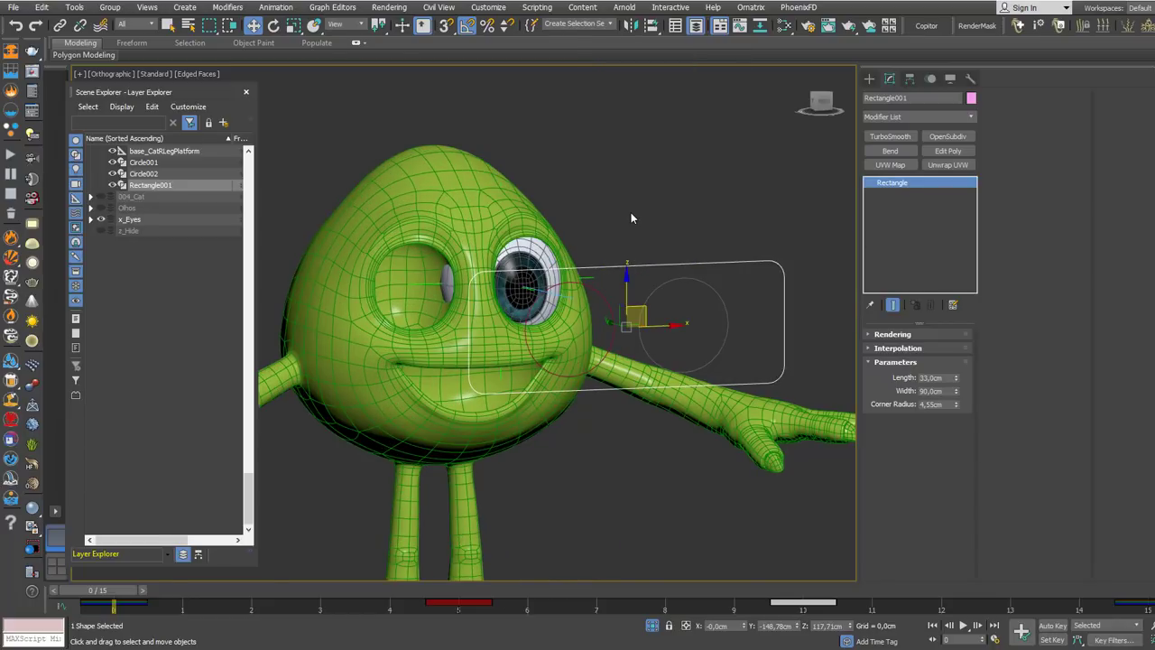
pyautogui.rightClick(632, 220)
pyautogui.click(639, 222)
pyautogui.click(343, 146)
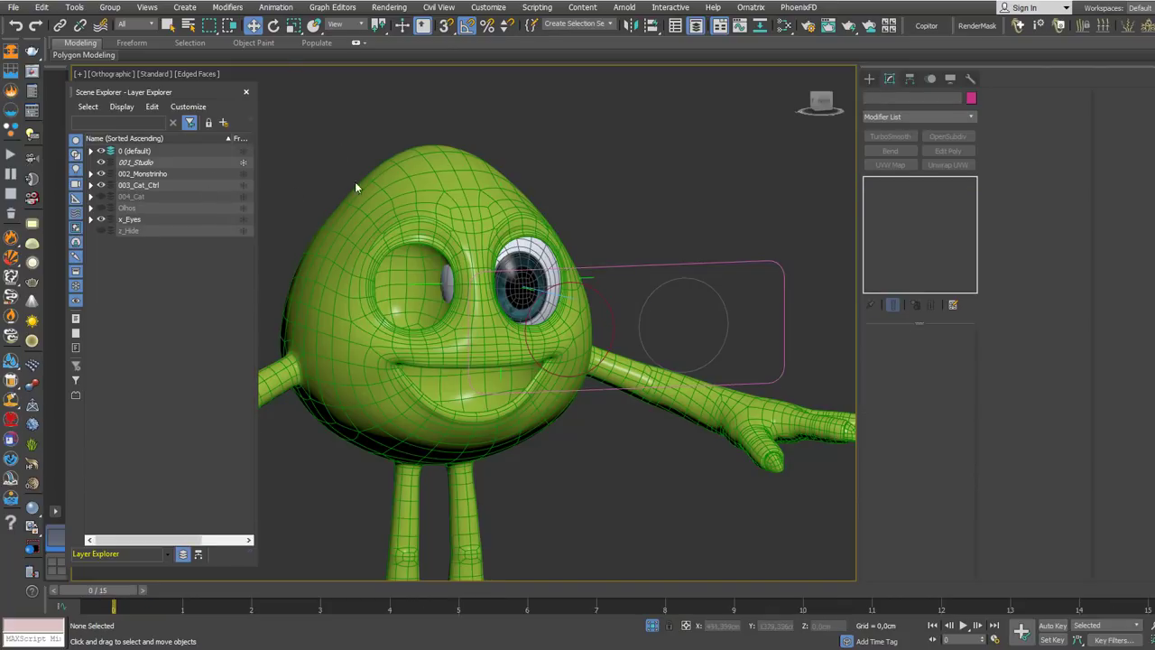
pyautogui.click(654, 627)
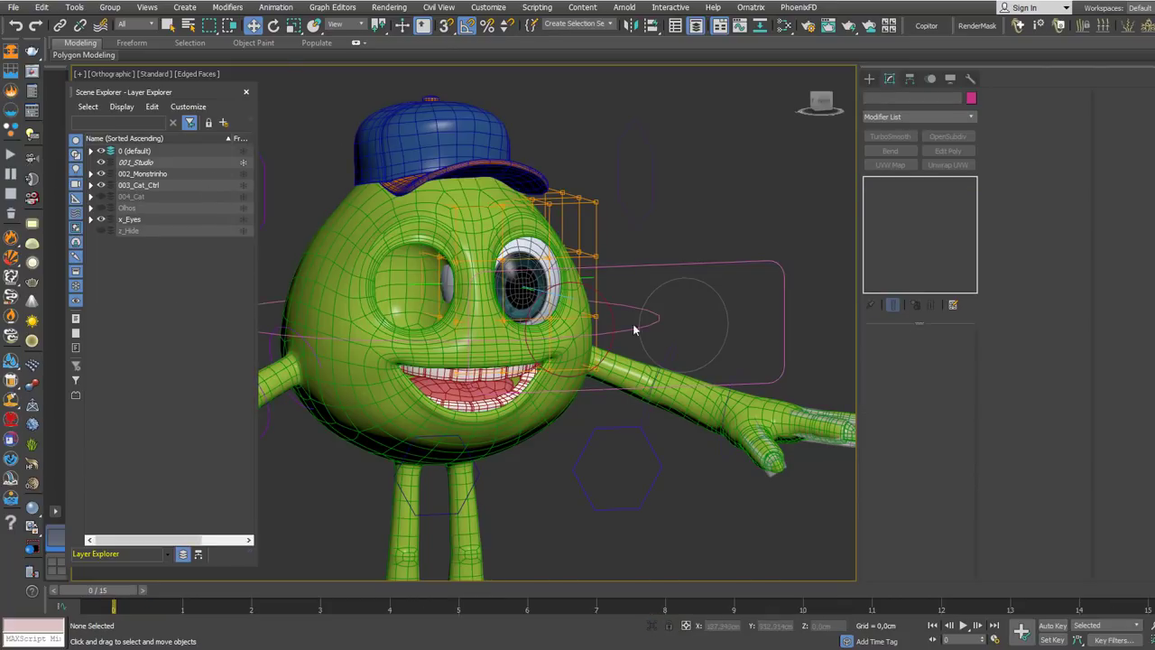
# - Select the FFD box around the eye, FFD003, and scrub the timeline to check whether it follows the body animation
pyautogui.moveTo(631, 244); pyautogui.dragTo(632, 290, button='middle')
pyautogui.scroll(5, 635, 281)
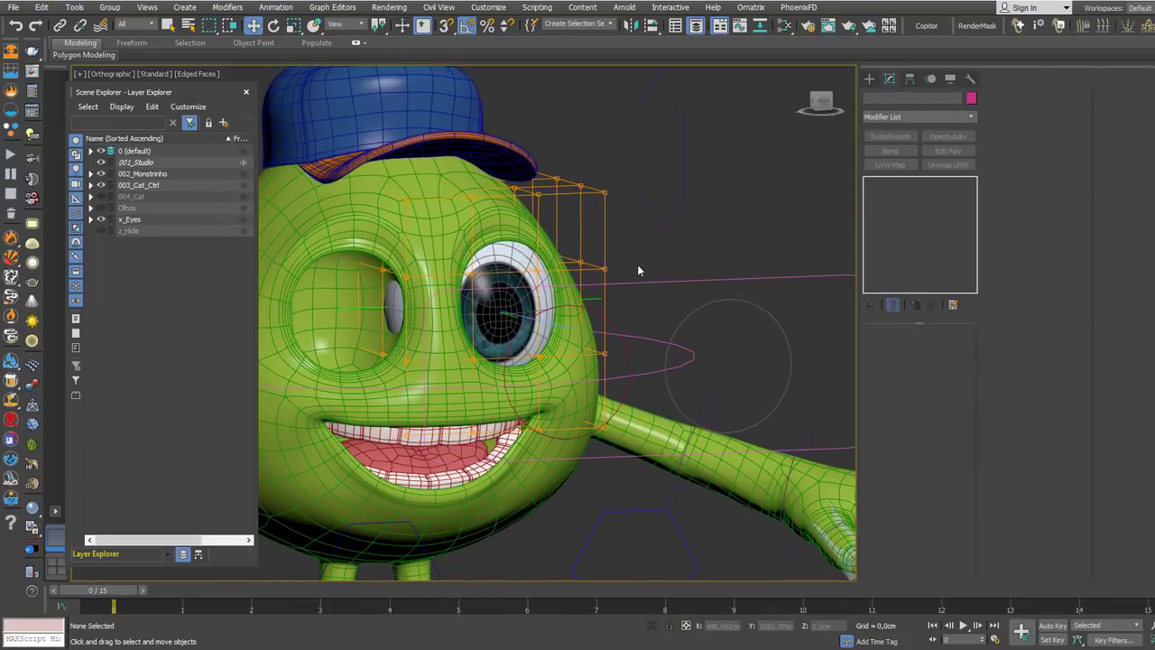
pyautogui.click(611, 273)
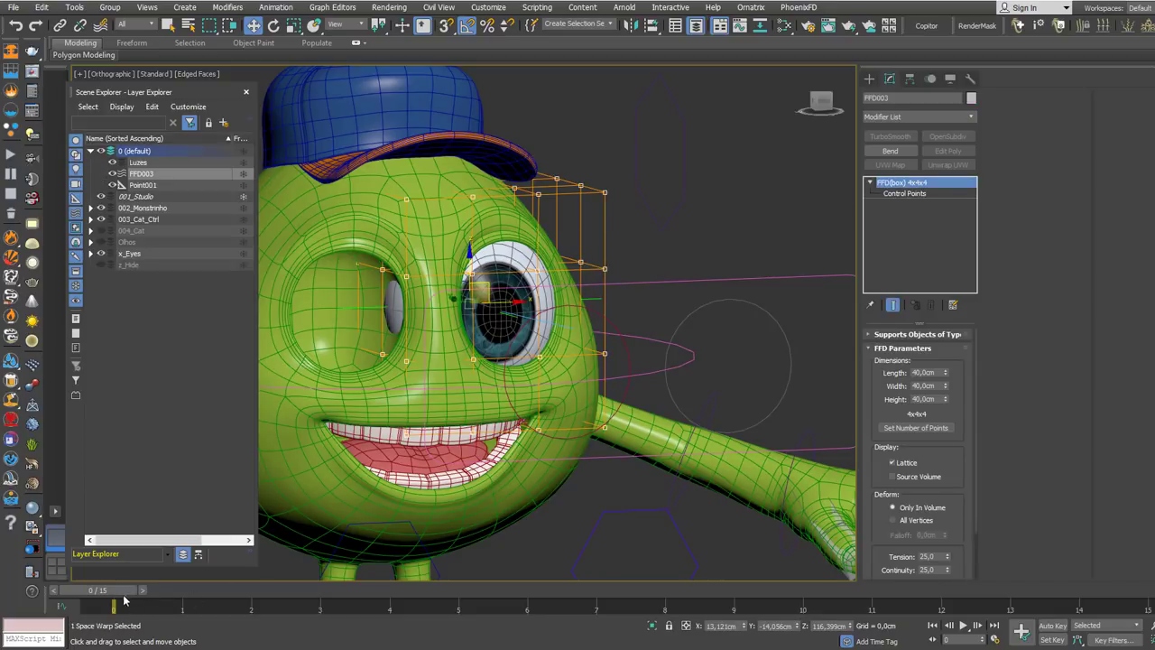
pyautogui.scroll(-3, 678, 114)
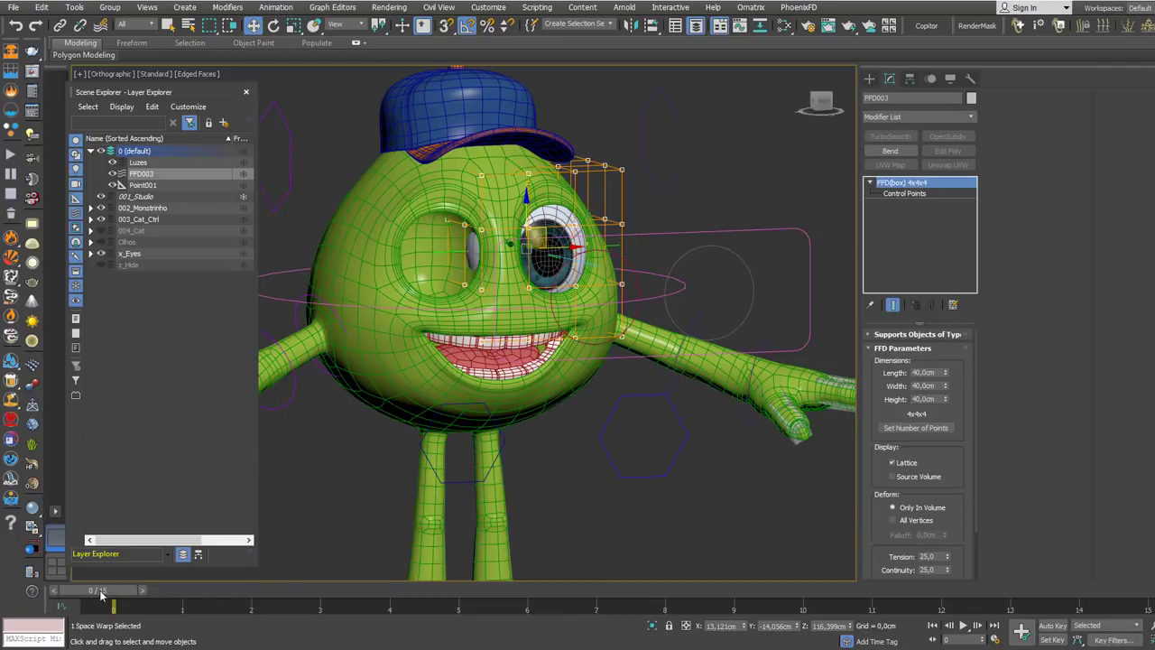
pyautogui.moveTo(102, 594); pyautogui.dragTo(72, 542)
pyautogui.press('w')
pyautogui.scroll(-2, 539, 373)
pyautogui.moveTo(575, 374); pyautogui.dragTo(607, 332, button='middle')
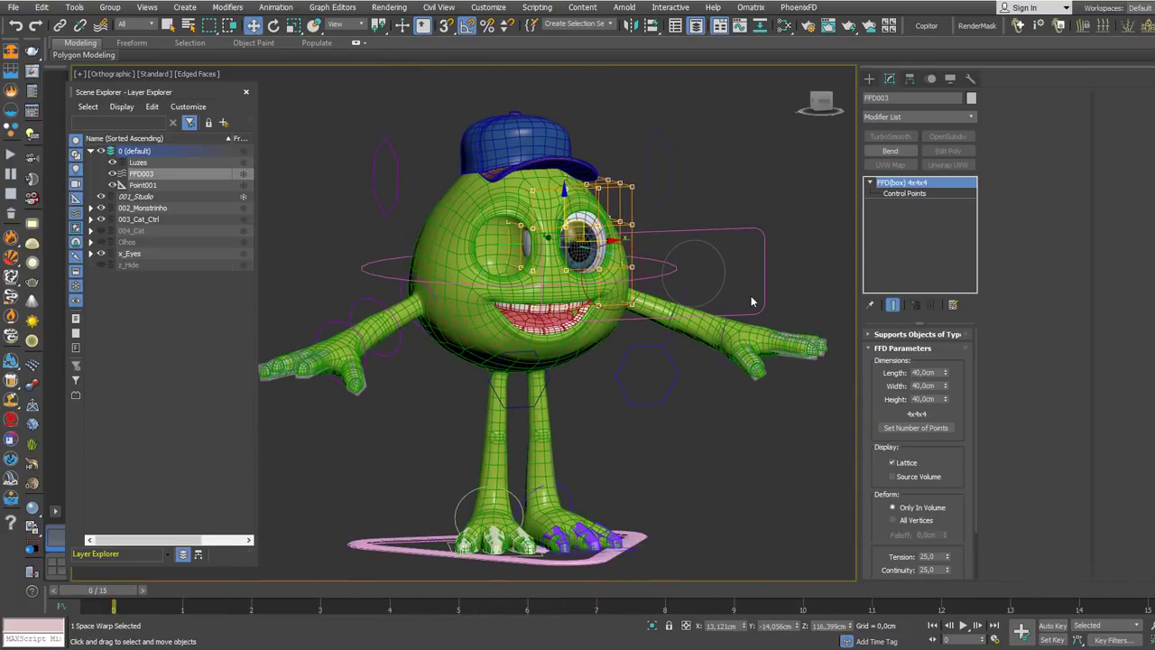
# - Select the circular control around the head, base_CatHub005Gizmo, and try a small test transform, then cancel it
pyautogui.click(370, 271)
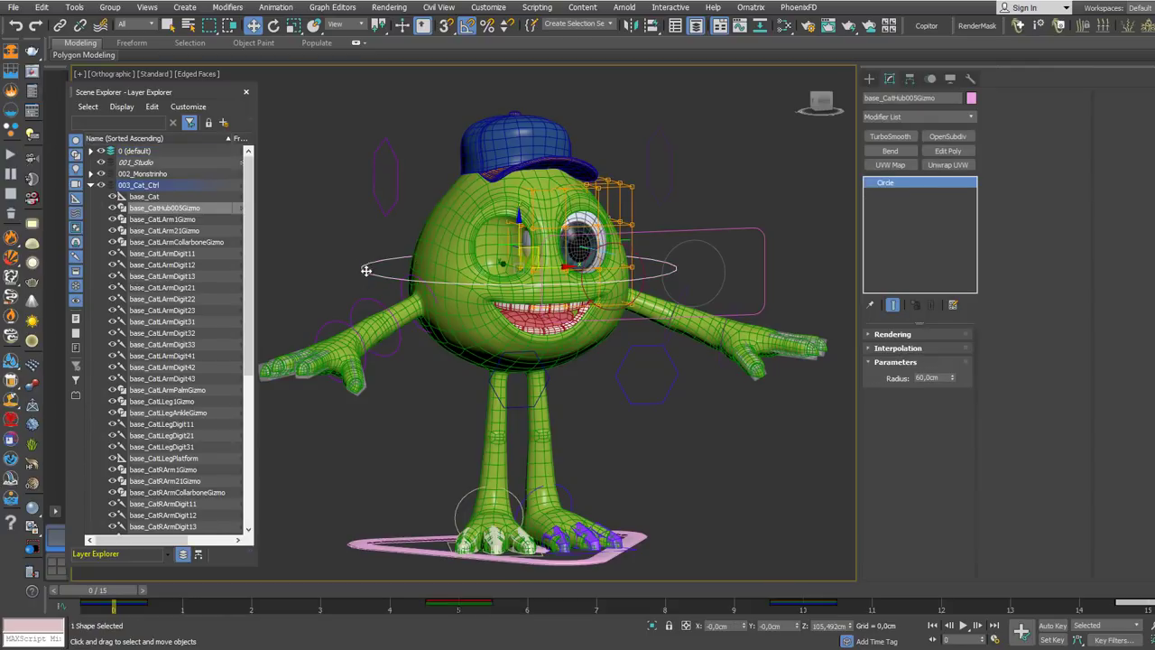
pyautogui.rightClick(451, 245)
pyautogui.click(473, 268)
pyautogui.moveTo(474, 270); pyautogui.dragTo(482, 260)
pyautogui.rightClick(482, 260)
pyautogui.click(381, 225)
pyautogui.scroll(3, 561, 230)
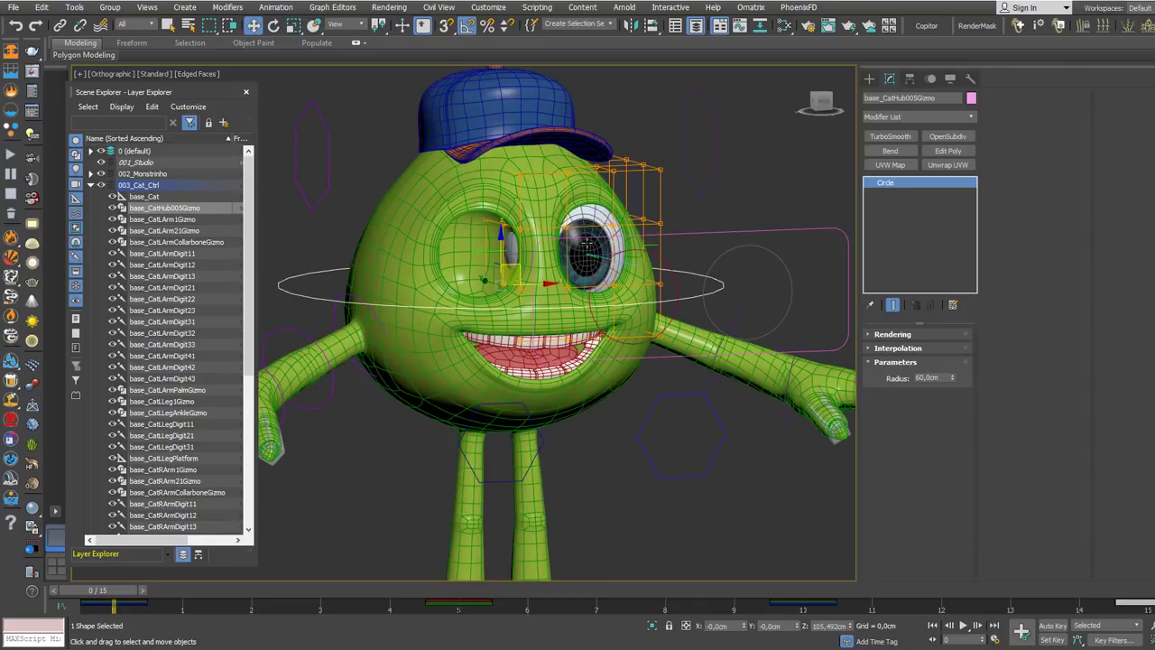
# - Link the eyeball, Eye_Base, to the circular head control base_CatHub005Gizmo as its child
pyautogui.click(587, 242)
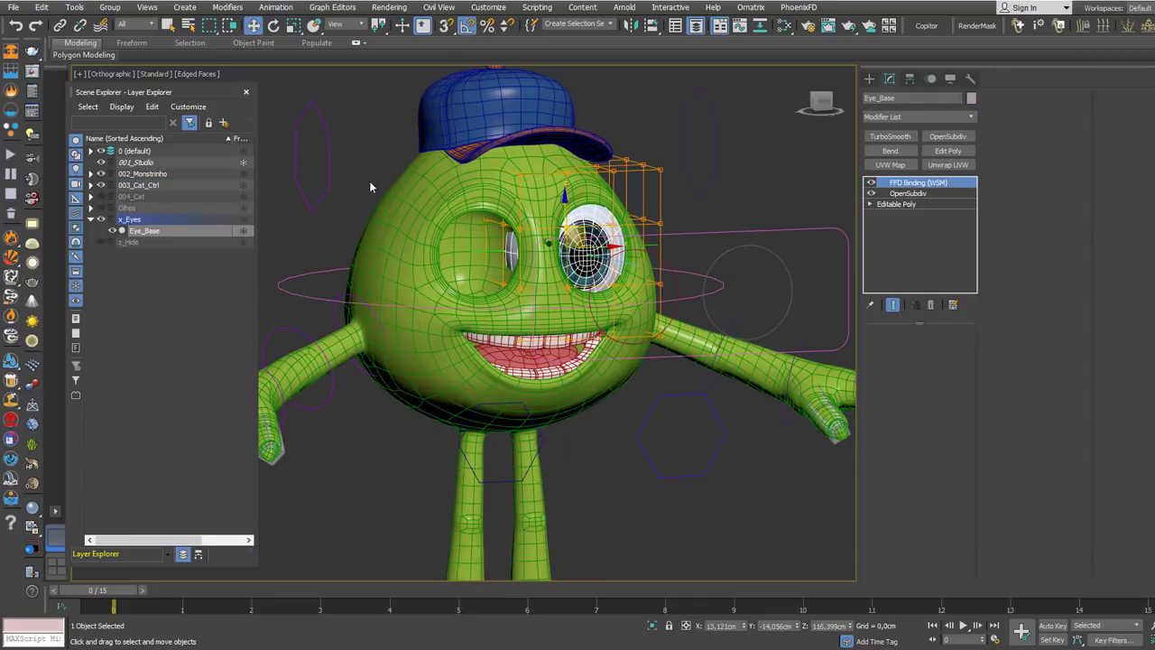
pyautogui.click(59, 26)
pyautogui.keyDown('alt'); pyautogui.moveTo(578, 253); pyautogui.dragTo(618, 254, button='middle'); pyautogui.keyUp('alt')
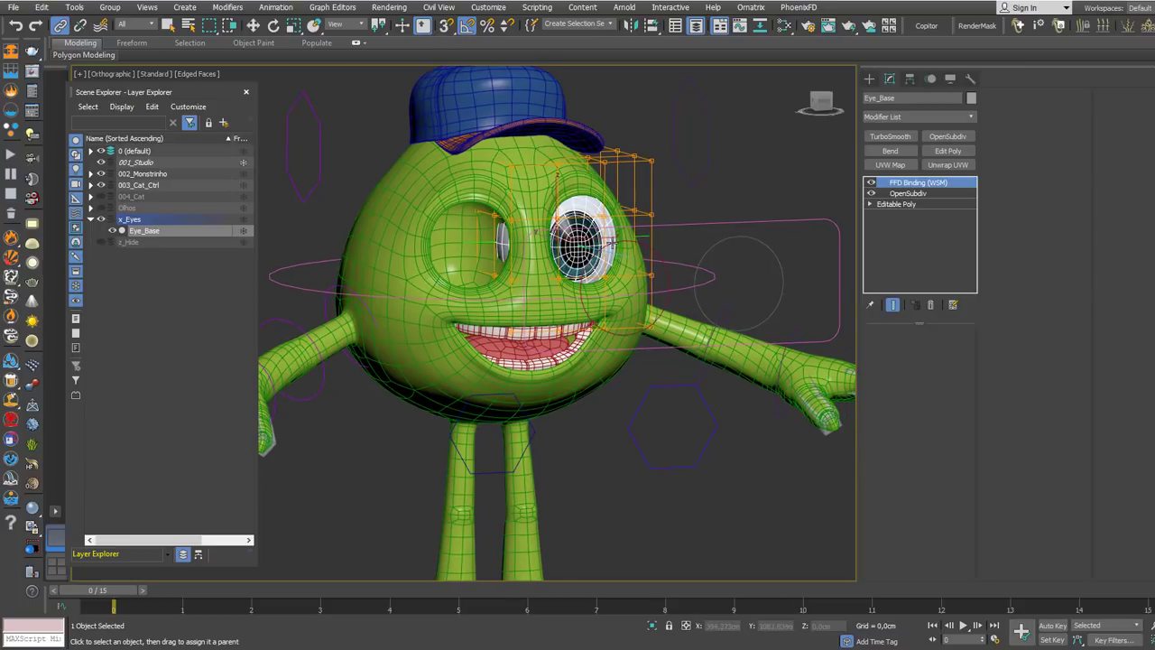
pyautogui.click(582, 236)
pyautogui.click(694, 160)
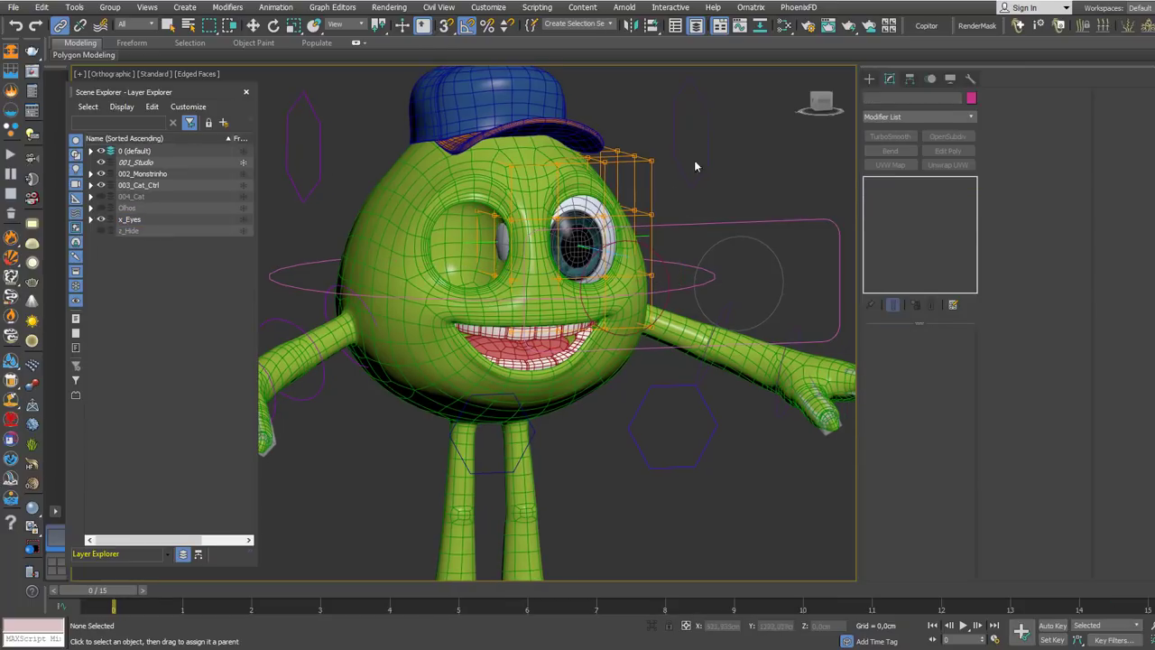
pyautogui.moveTo(583, 221); pyautogui.dragTo(274, 282)
# - Scrub the timeline to frame 4 and back to 0, examining how the eyeball and FFD box behave with the head
pyautogui.moveTo(97, 592); pyautogui.dragTo(355, 567)
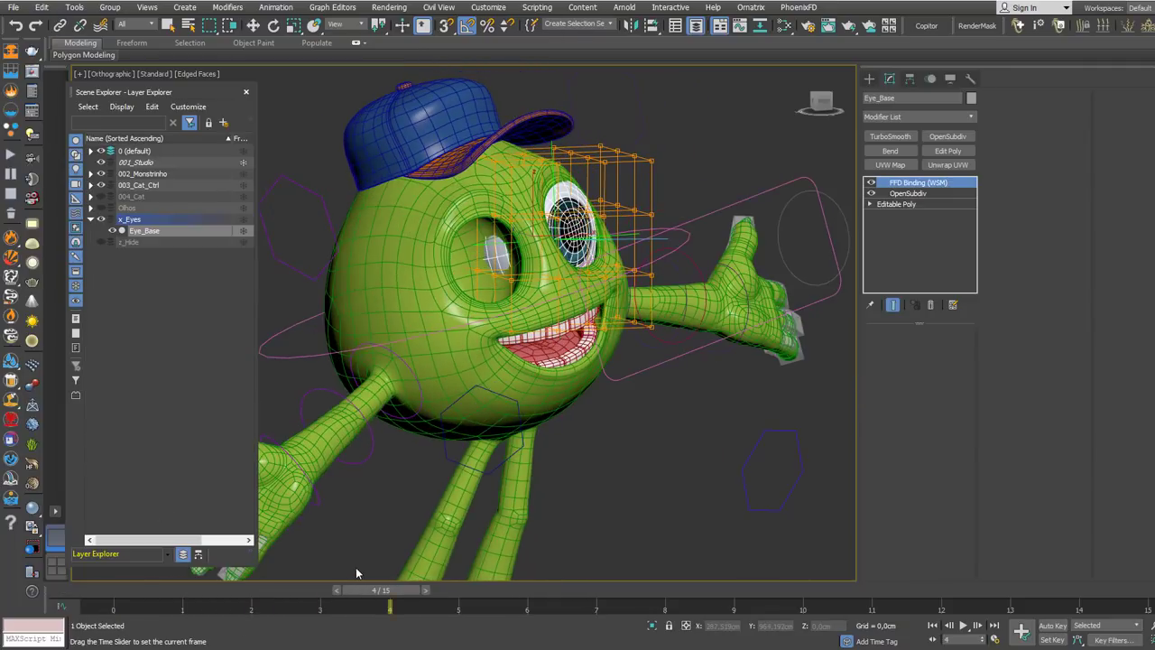
pyautogui.click(60, 25)
pyautogui.scroll(3, 588, 147)
pyautogui.scroll(2, 569, 268)
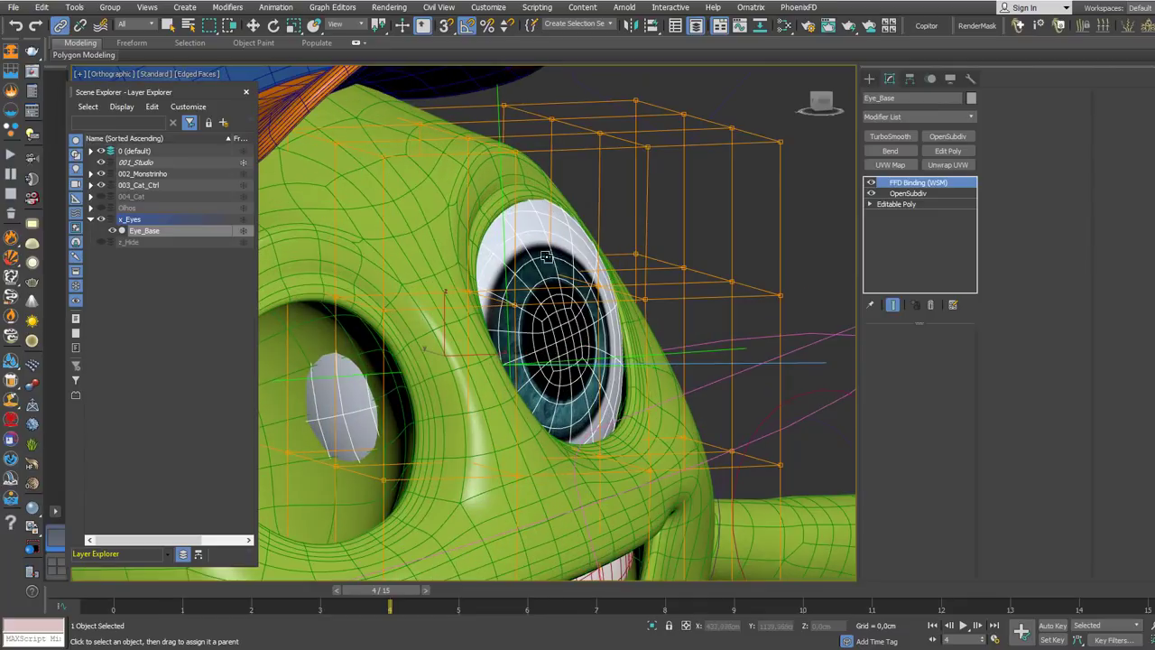
pyautogui.scroll(-5, 591, 242)
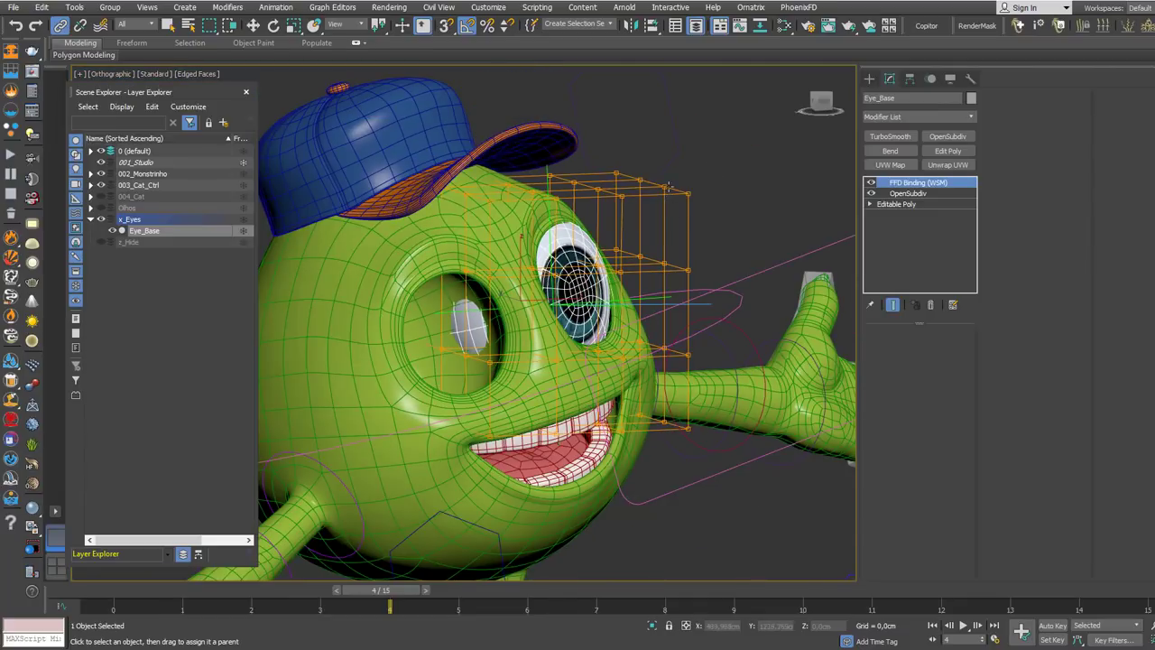
pyautogui.moveTo(387, 591); pyautogui.dragTo(99, 591)
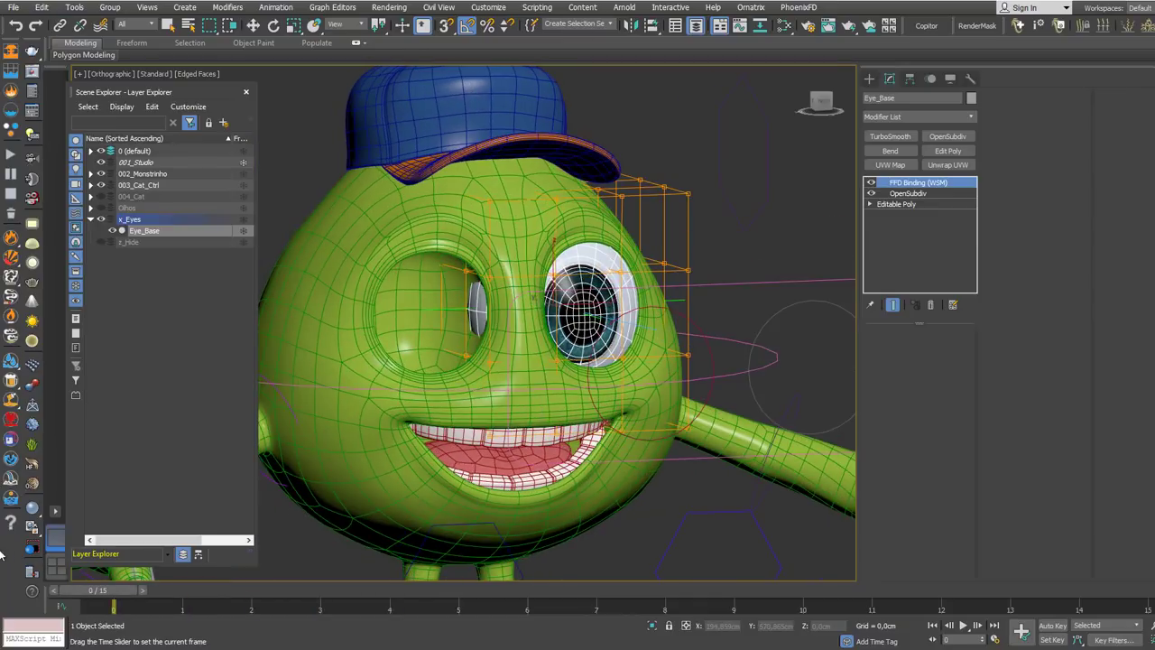
# - Link the FFD box, FFD003, and the rounded rectangle, Rectangle001, to the circular control base_CatHub005Gizmo as its children
pyautogui.moveTo(688, 191); pyautogui.dragTo(700, 110)
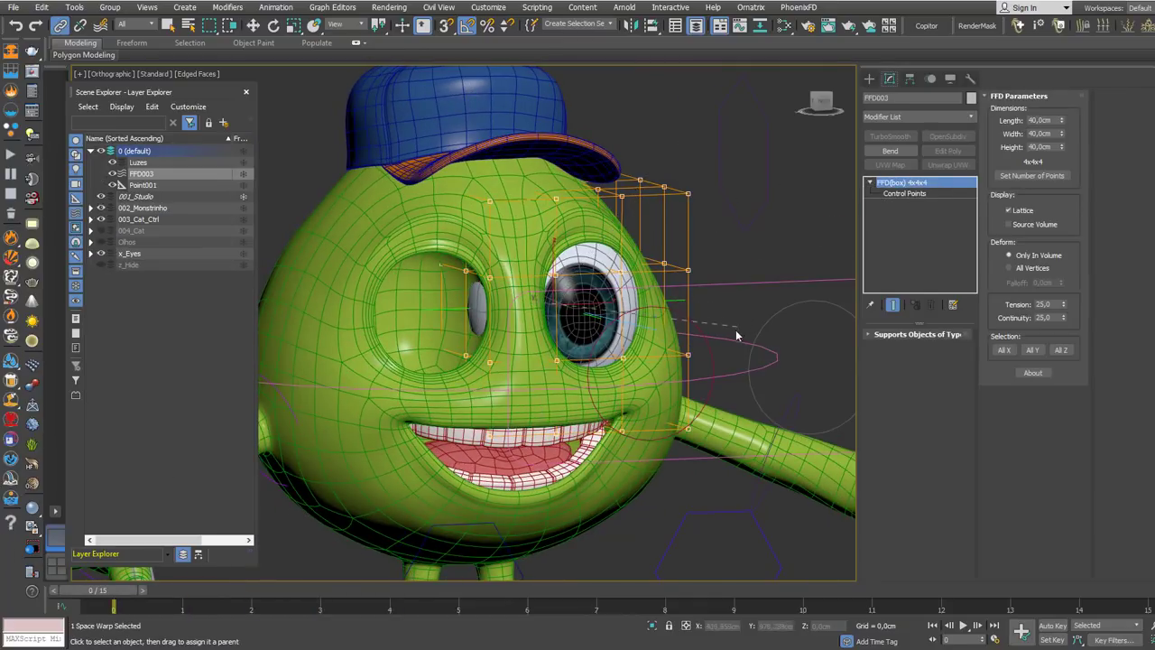
pyautogui.moveTo(736, 333); pyautogui.dragTo(728, 338)
pyautogui.scroll(-5, 485, 338)
pyautogui.moveTo(485, 337)
pyautogui.mouseDown(button='middle')
pyautogui.moveTo(487, 237)
pyautogui.moveTo(492, 325)
pyautogui.mouseUp(button='middle')
pyautogui.scroll(3, 487, 236)
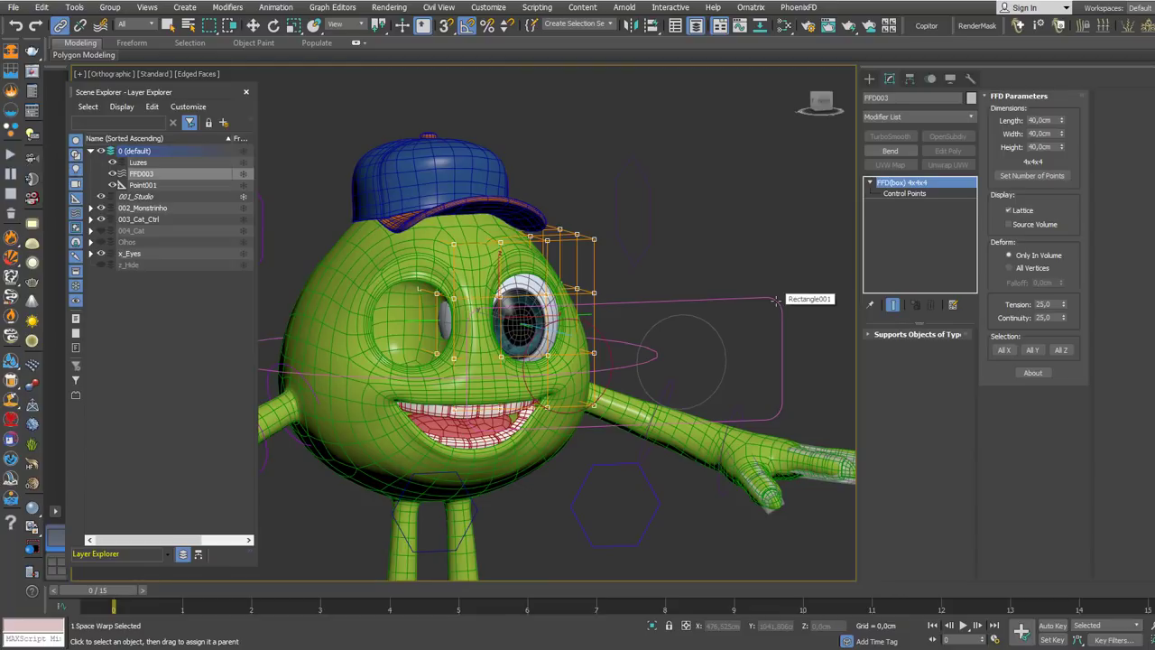
pyautogui.moveTo(775, 300); pyautogui.dragTo(784, 215)
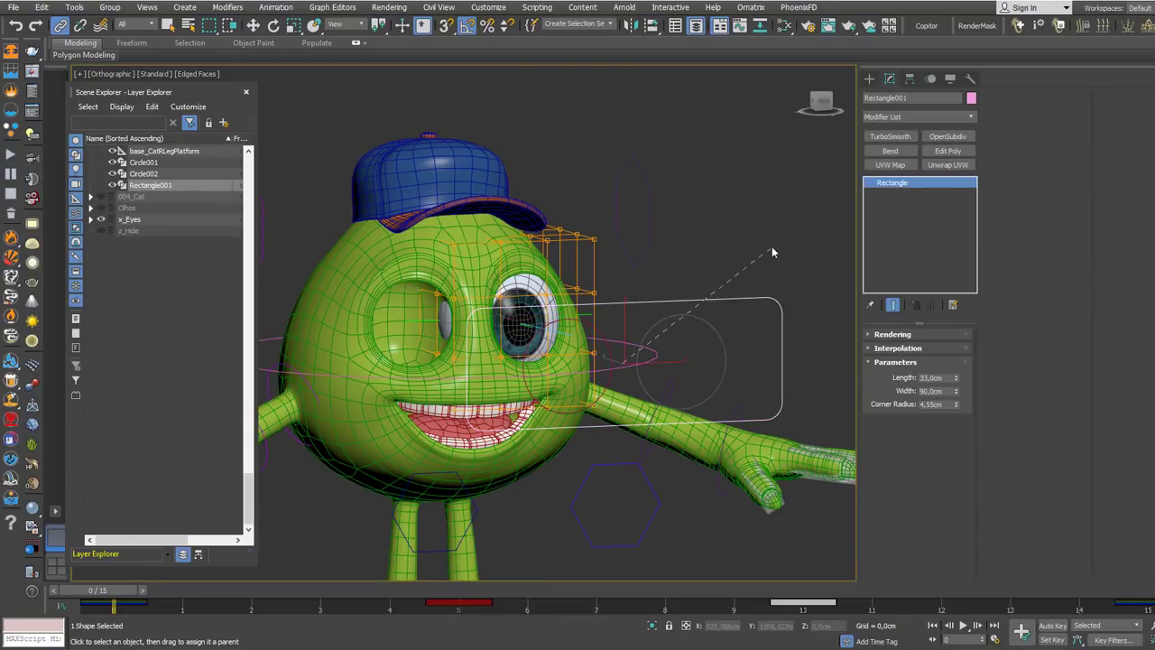
pyautogui.moveTo(734, 273); pyautogui.dragTo(626, 346)
# - Scrub the timeline away from frame 0 and back to check how the linked rectangle and FFD box follow the body
pyautogui.moveTo(104, 591); pyautogui.dragTo(167, 591)
pyautogui.moveTo(285, 585); pyautogui.dragTo(2, 556)
pyautogui.press('l')
pyautogui.rightClick(620, 333)
pyautogui.click(618, 342)
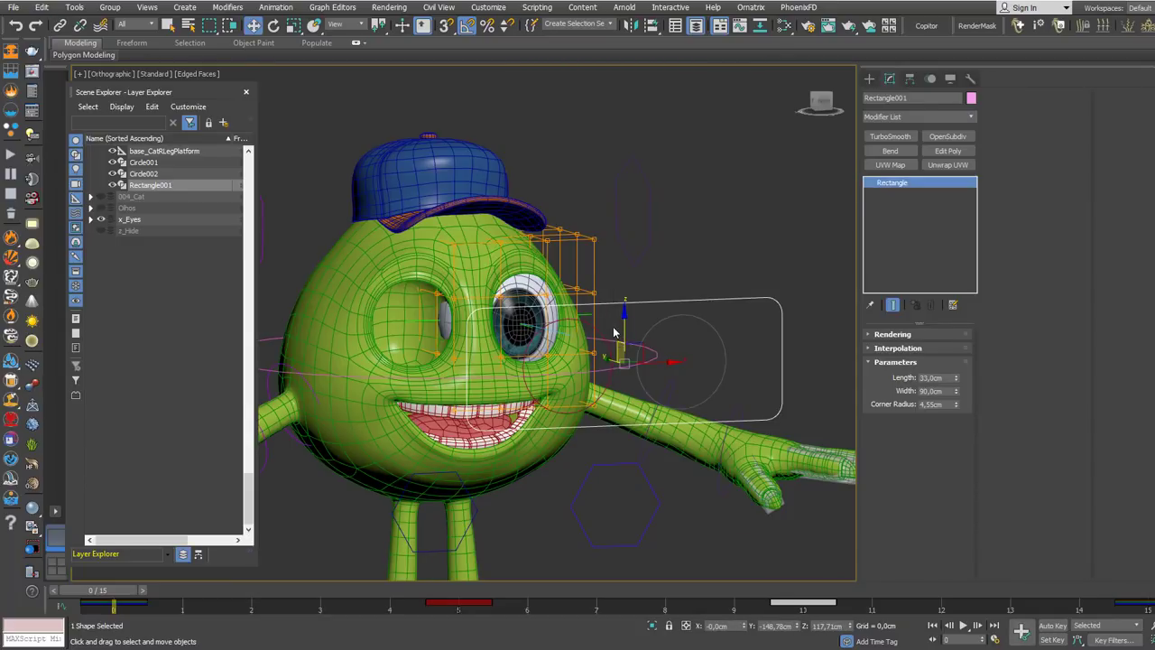
pyautogui.click(613, 326)
# - Rotate the circular control base_CatHub005Gizmo to tilt the head backward as a test of the linked eye rig
pyautogui.rightClick(619, 330)
pyautogui.click(626, 339)
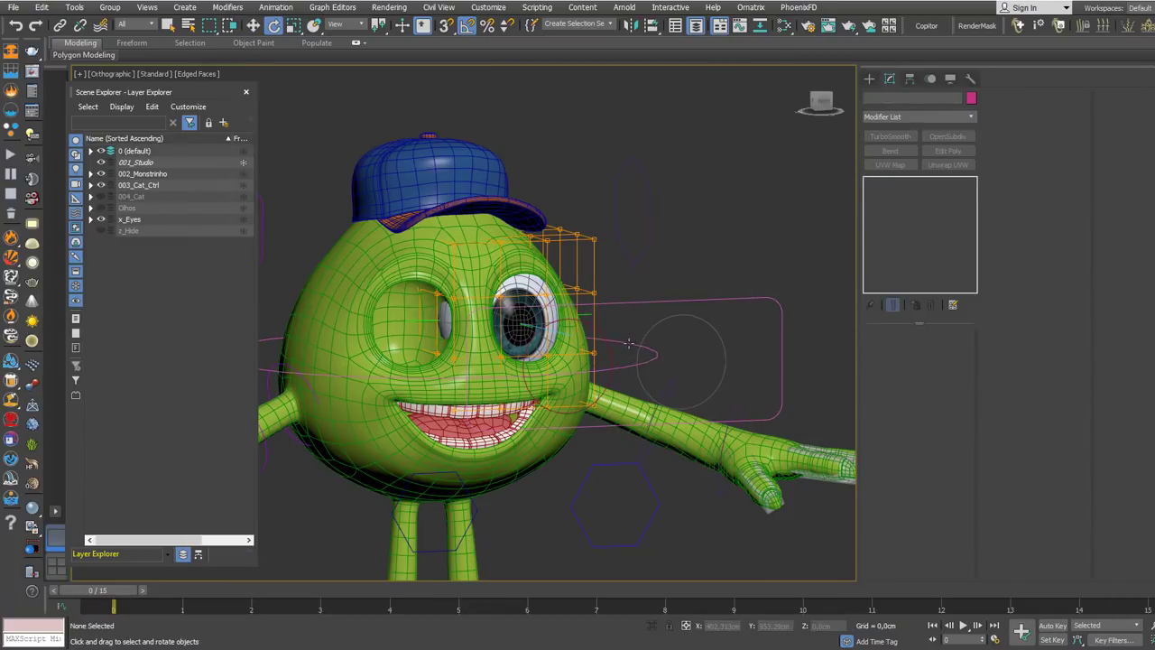
pyautogui.click(630, 344)
pyautogui.moveTo(447, 331); pyautogui.dragTo(425, 285)
pyautogui.moveTo(642, 222); pyautogui.dragTo(634, 325, button='middle')
pyautogui.scroll(-2, 594, 226)
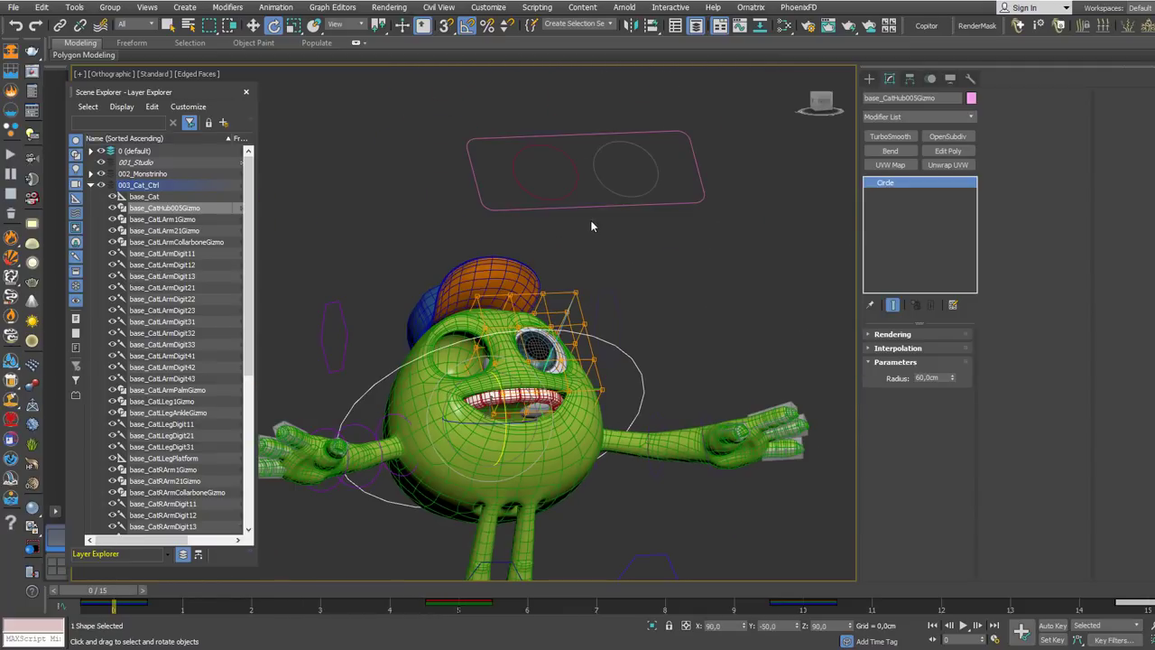
# - Move the rounded rectangle in front of the tilted head to test the eye's tracking, and undo the move
pyautogui.click(585, 206)
pyautogui.rightClick(588, 213)
pyautogui.click(596, 224)
pyautogui.press('w')
pyautogui.keyDown('alt'); pyautogui.moveTo(596, 226); pyautogui.dragTo(567, 415, button='middle'); pyautogui.keyUp('alt')
pyautogui.keyDown('alt'); pyautogui.moveTo(567, 415); pyautogui.dragTo(577, 362, button='middle'); pyautogui.keyUp('alt')
pyautogui.moveTo(574, 343); pyautogui.dragTo(611, 353)
pyautogui.hotkey('ctrl', 'z')
pyautogui.keyDown('alt'); pyautogui.moveTo(615, 414); pyautogui.dragTo(633, 356, button='middle'); pyautogui.keyUp('alt')
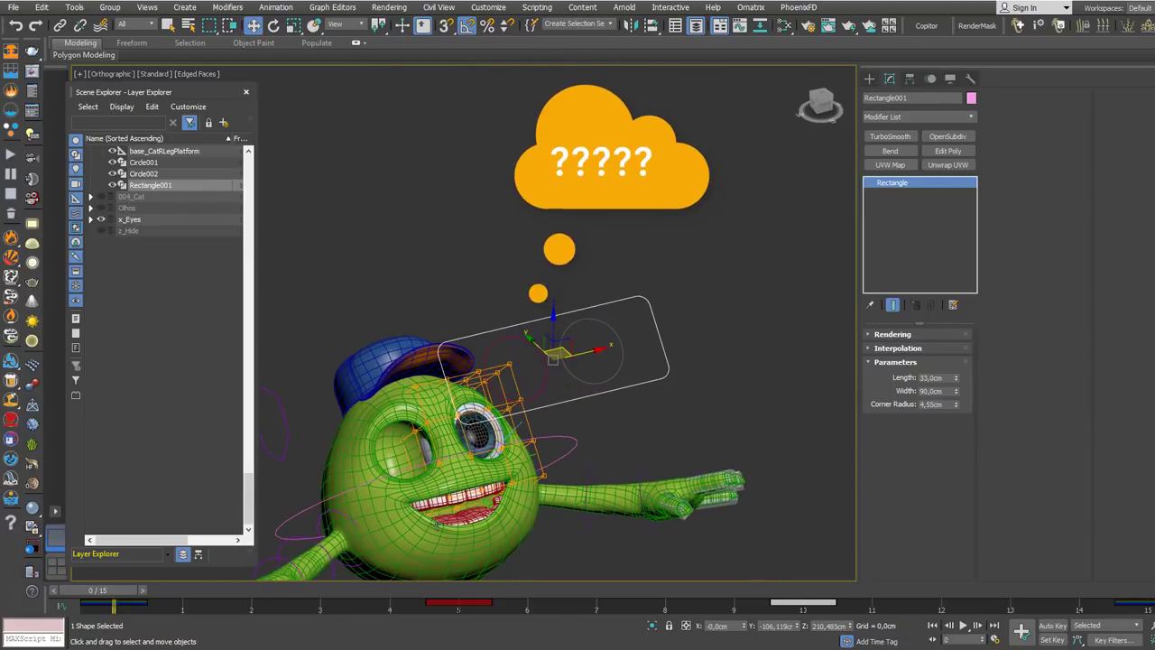
# - Link the eye's point helper, Point001, to the circular control base_CatHub005Gizmo as its child
pyautogui.click(576, 447)
pyautogui.keyDown('alt'); pyautogui.moveTo(463, 524); pyautogui.dragTo(522, 328, button='middle'); pyautogui.keyUp('alt')
pyautogui.keyDown('alt'); pyautogui.moveTo(522, 329); pyautogui.dragTo(553, 335, button='middle'); pyautogui.keyUp('alt')
pyautogui.scroll(2, 554, 335)
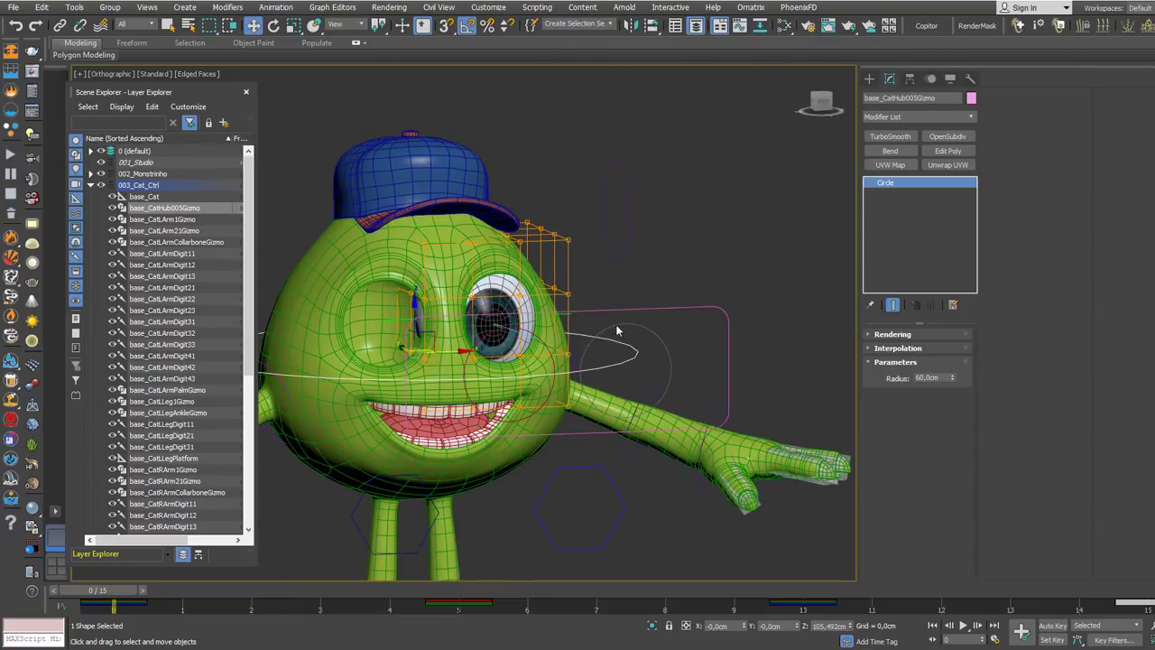
pyautogui.click(60, 25)
pyautogui.scroll(2, 606, 335)
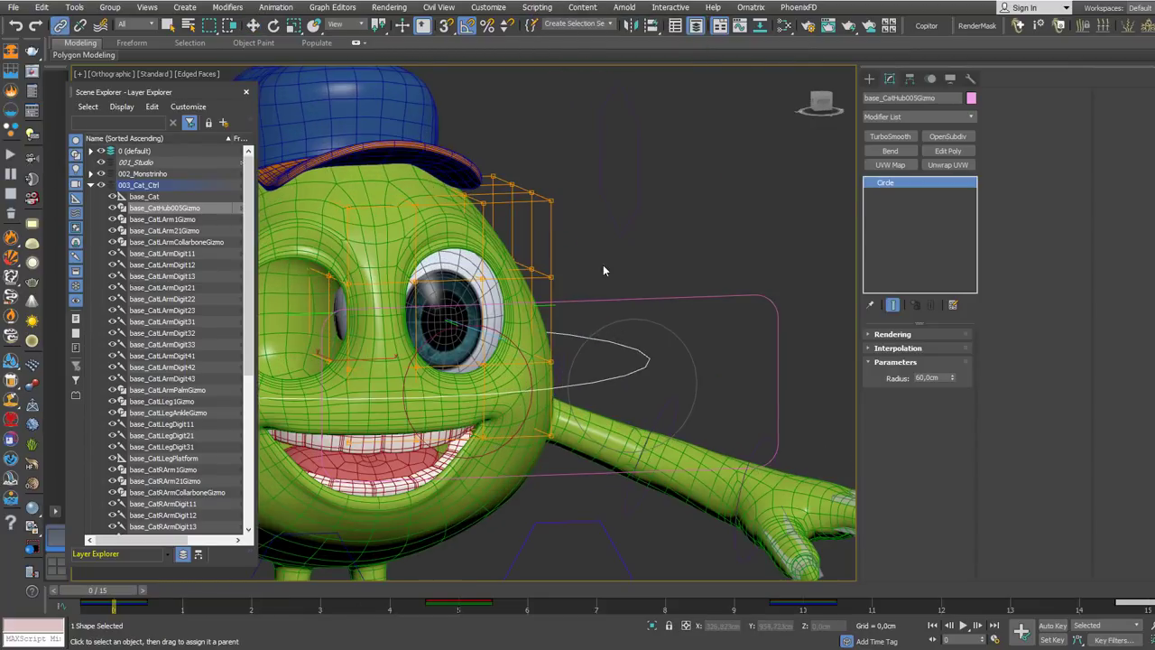
pyautogui.click(606, 335)
pyautogui.click(547, 309)
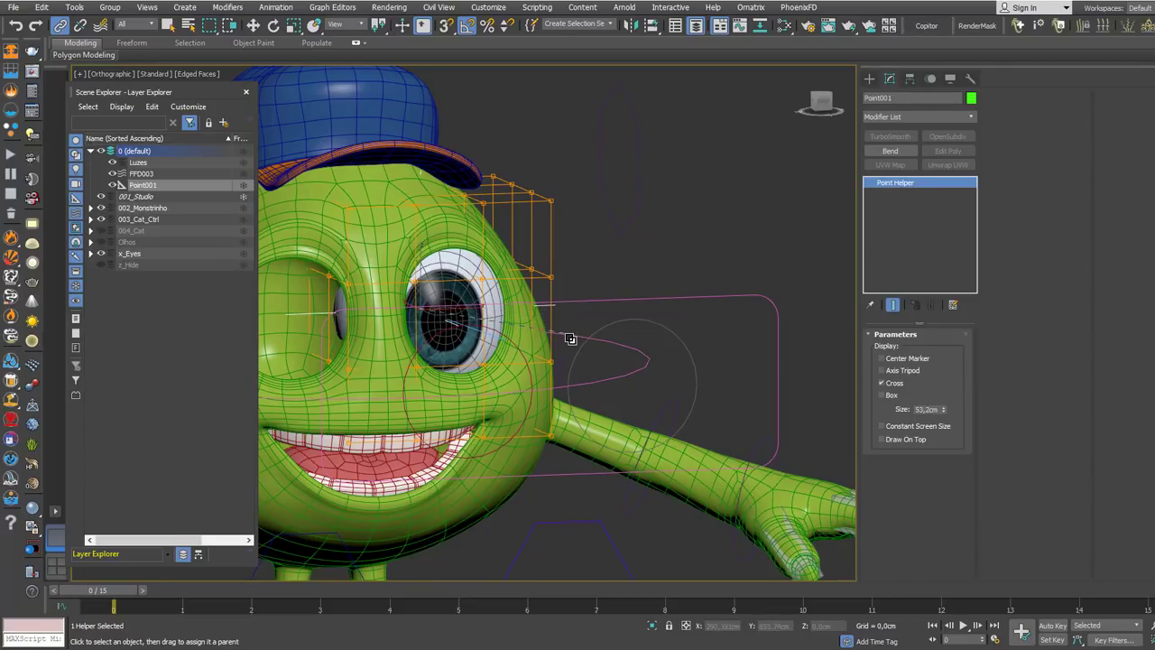
pyautogui.scroll(-4, 569, 338)
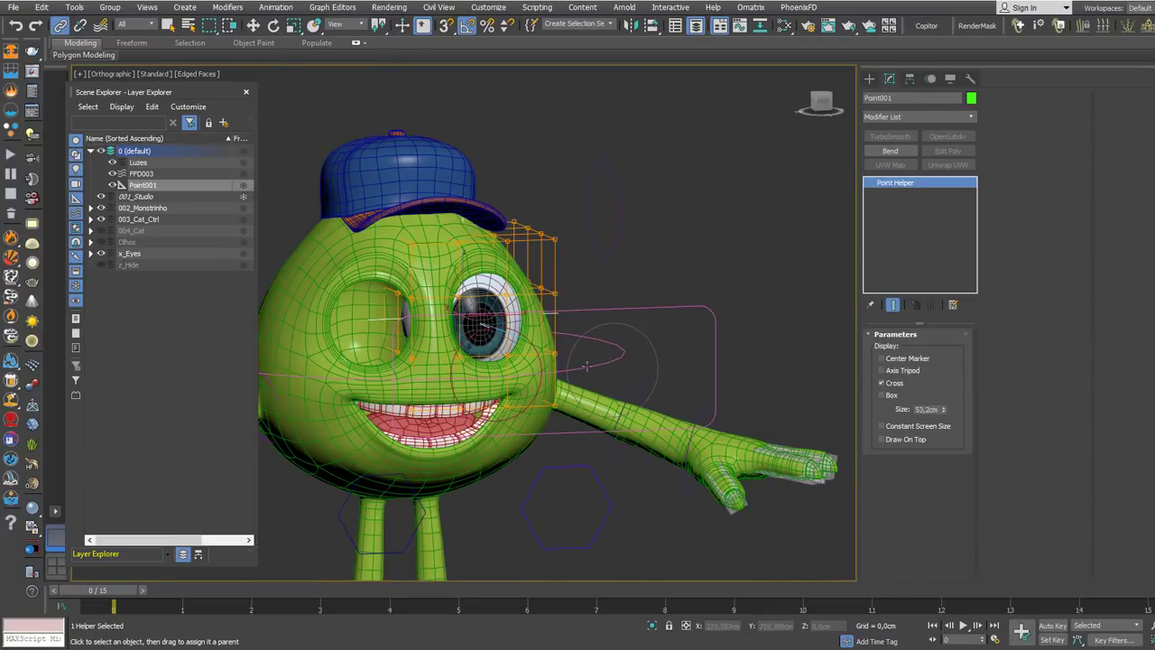
# - Rotate the circular control base_CatHub005Gizmo to tilt the head backward as a test of the linked point helper
pyautogui.click(615, 335)
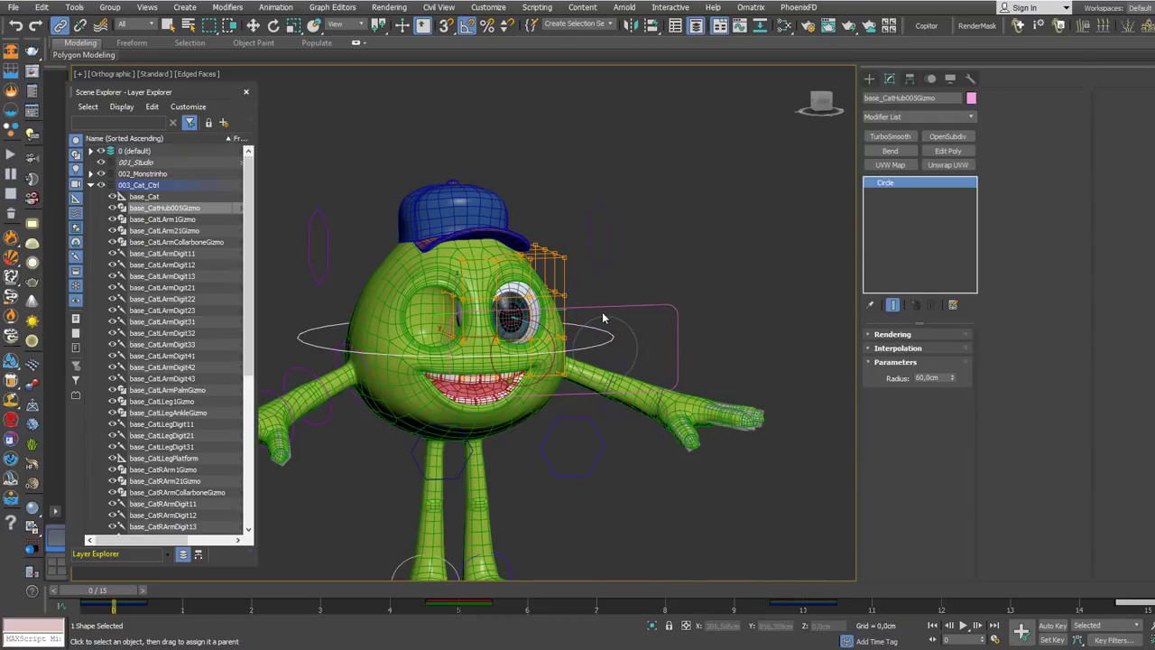
pyautogui.rightClick(602, 314)
pyautogui.click(618, 332)
pyautogui.moveTo(488, 331); pyautogui.dragTo(487, 302)
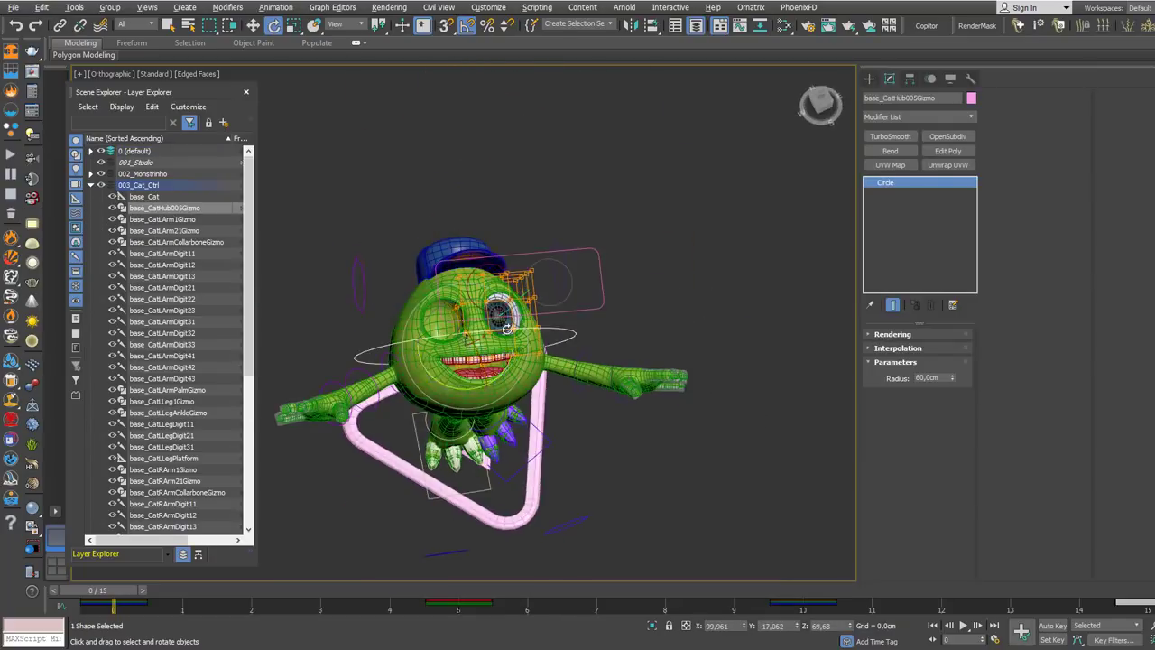
# - Move the rounded rectangle, Rectangle001, sideways in front of the tilted head to test the eye's tracking
pyautogui.click(524, 255)
pyautogui.rightClick(522, 256)
pyautogui.click(536, 264)
pyautogui.scroll(5, 532, 270)
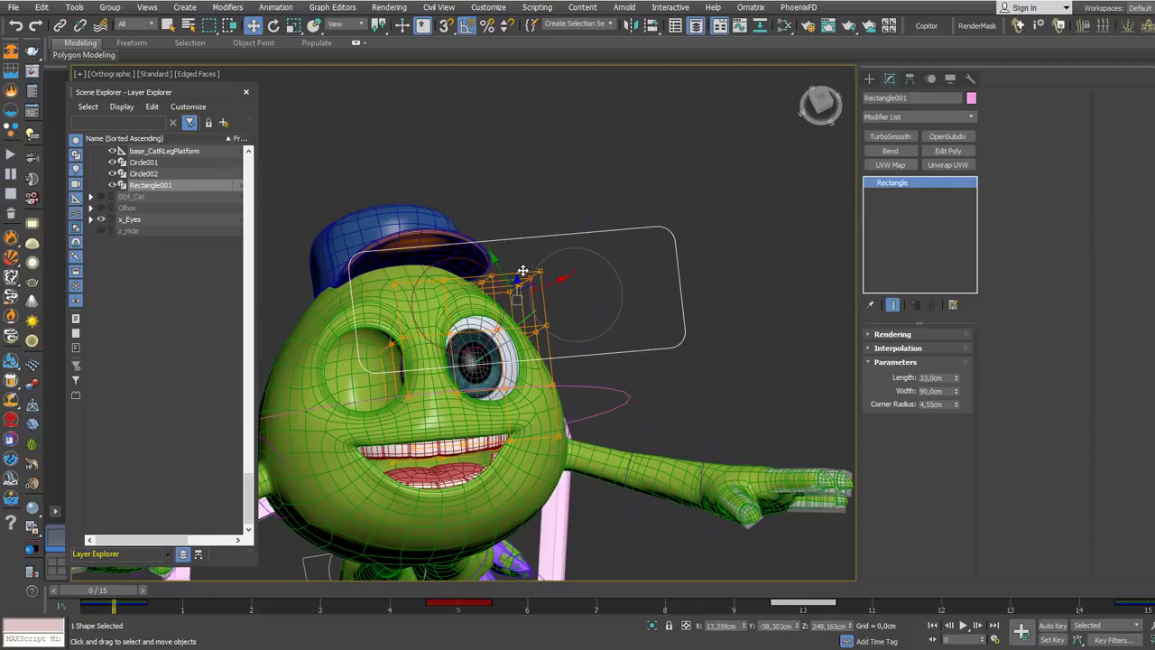
pyautogui.moveTo(522, 273); pyautogui.dragTo(556, 275)
# - Inspect the head and FFD box from above, and undo the test rotation and rectangle move
pyautogui.click(589, 365)
pyautogui.keyDown('alt'); pyautogui.moveTo(517, 541); pyautogui.dragTo(507, 620, button='middle'); pyautogui.keyUp('alt')
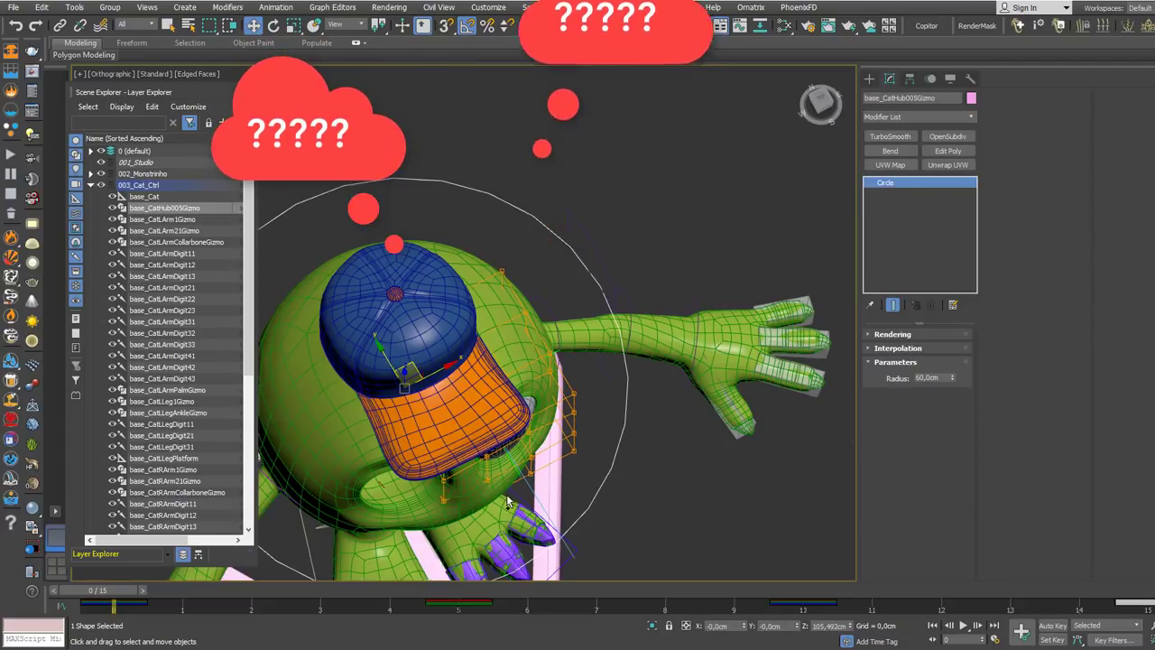
pyautogui.scroll(-3, 562, 415)
pyautogui.keyDown('alt'); pyautogui.moveTo(562, 430); pyautogui.dragTo(300, 582, button='middle'); pyautogui.keyUp('alt')
pyautogui.moveTo(121, 593); pyautogui.dragTo(87, 565)
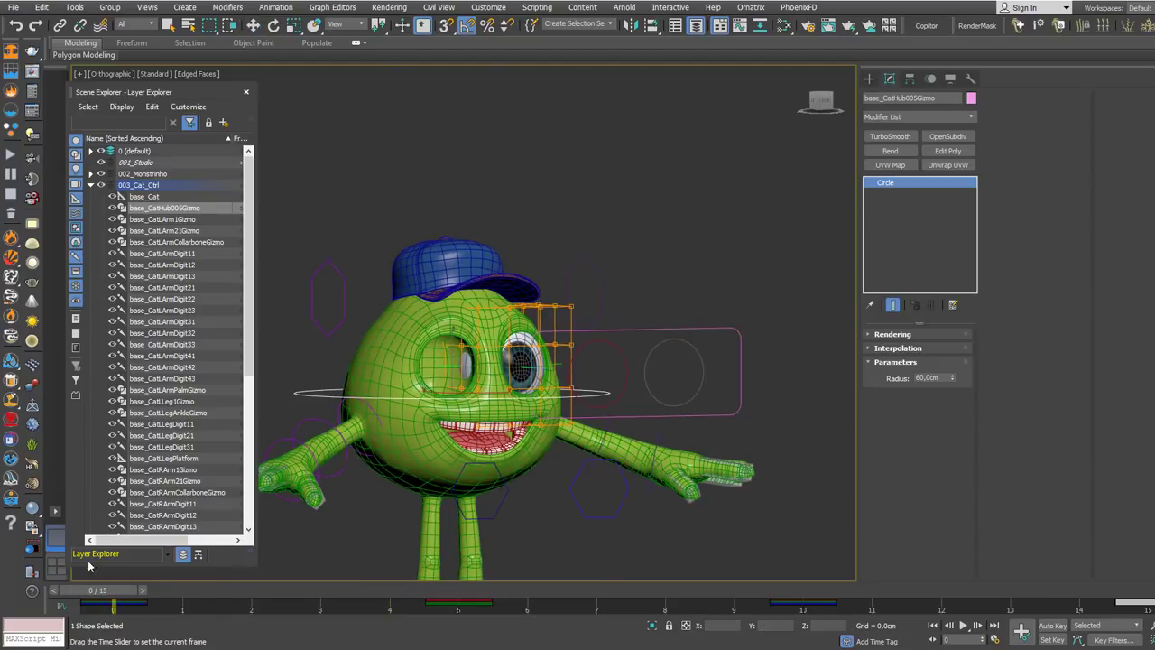
# - Link the eyeball mesh, Eye_Base, to the point helper Point001 as its child
pyautogui.scroll(2, 543, 357)
pyautogui.moveTo(564, 370); pyautogui.dragTo(613, 336, button='middle')
pyautogui.click(60, 25)
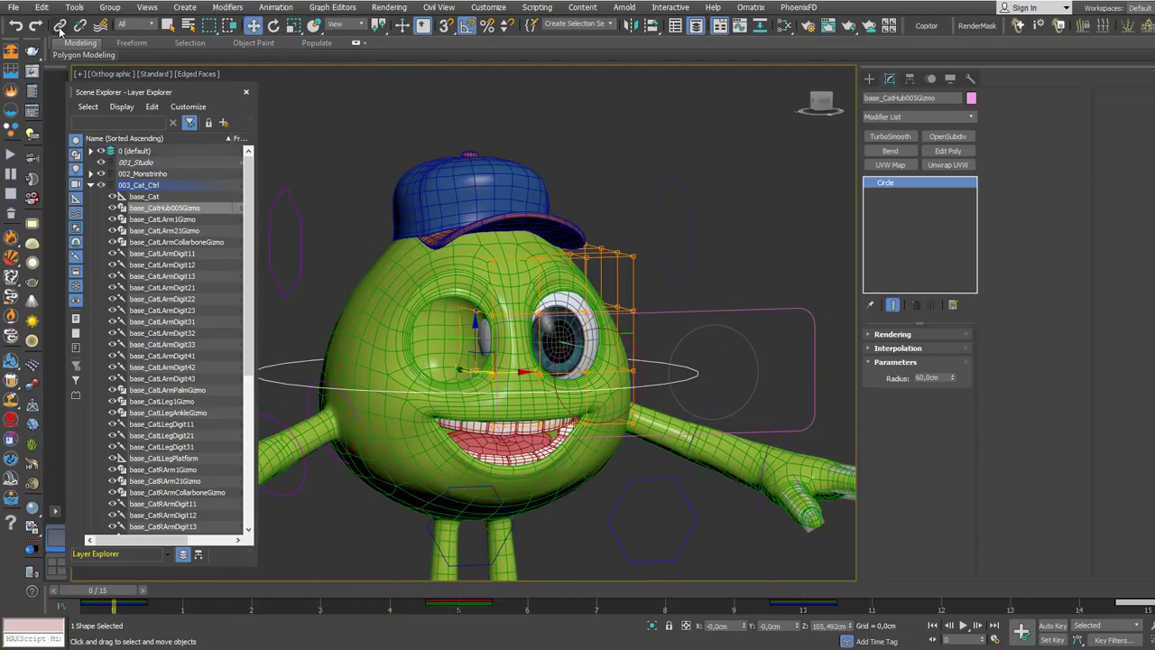
pyautogui.scroll(5, 569, 322)
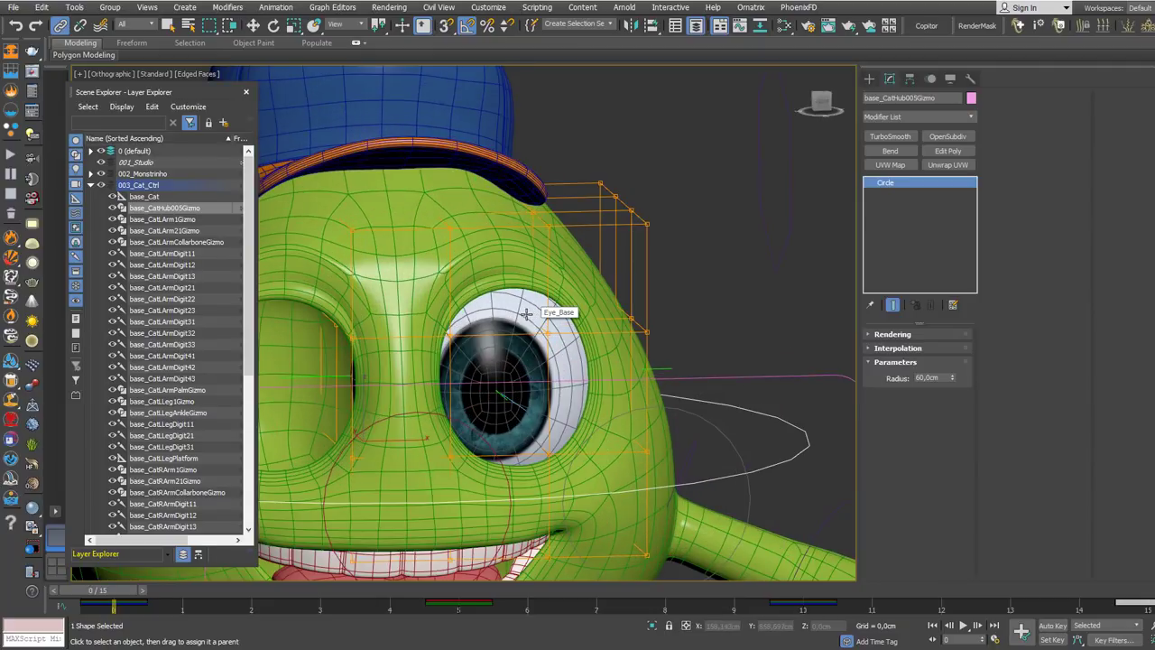
pyautogui.moveTo(532, 311); pyautogui.dragTo(731, 286)
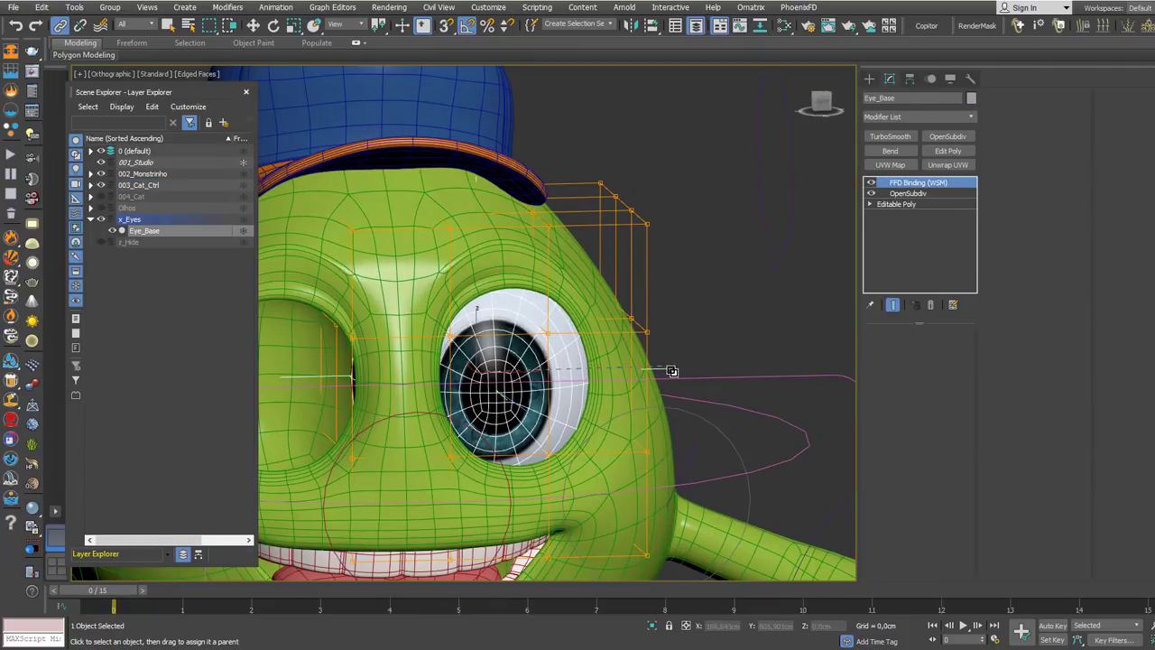
pyautogui.scroll(-4, 668, 370)
pyautogui.keyDown('alt'); pyautogui.moveTo(668, 370); pyautogui.dragTo(632, 302, button='middle'); pyautogui.keyUp('alt')
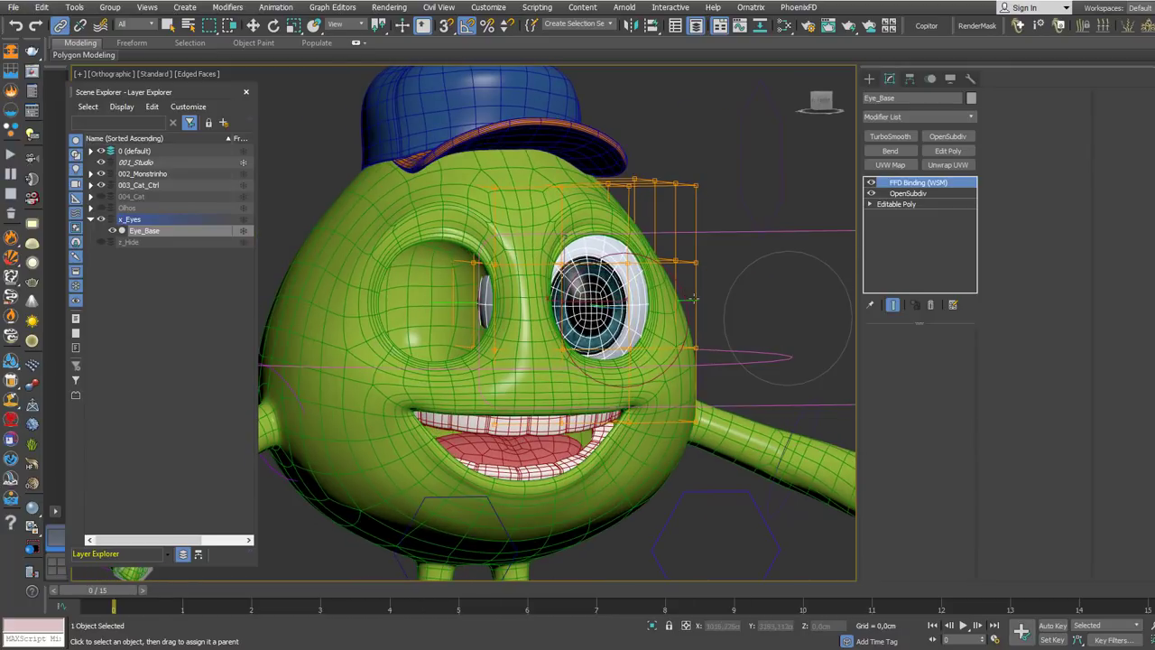
# - Link FFD003, Point001 and the rounded rectangle together to the circular control base_CatHub005Gizmo as its children
pyautogui.click(684, 290)
pyautogui.keyDown('alt'); pyautogui.moveTo(682, 329); pyautogui.dragTo(634, 321, button='middle'); pyautogui.keyUp('alt')
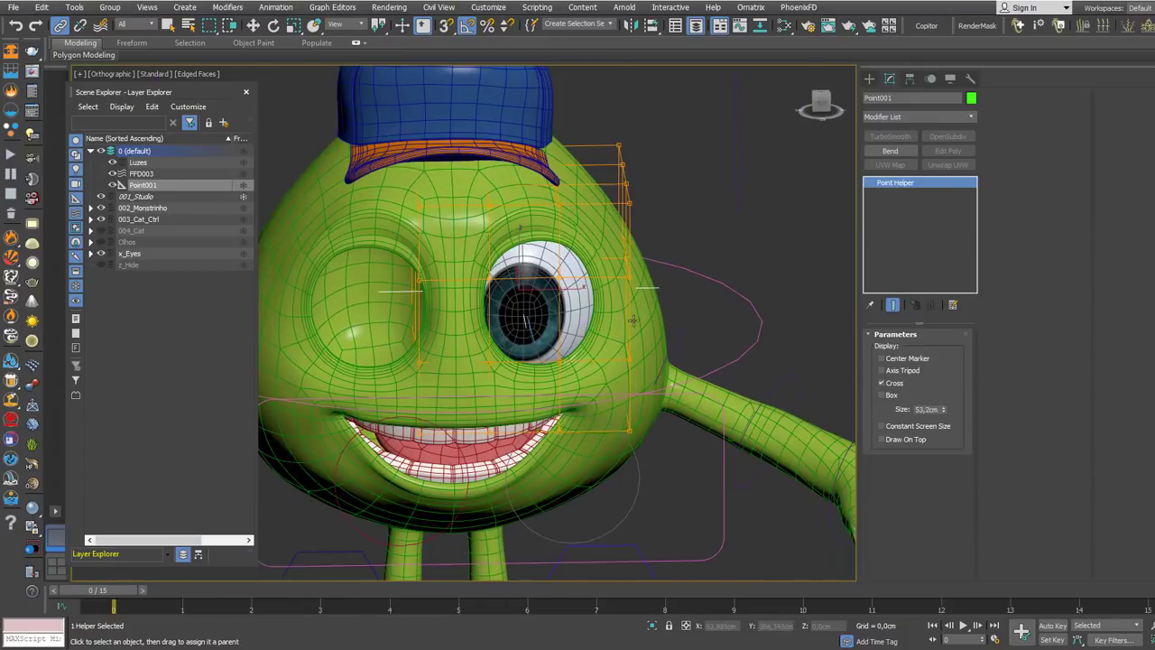
pyautogui.click(632, 204)
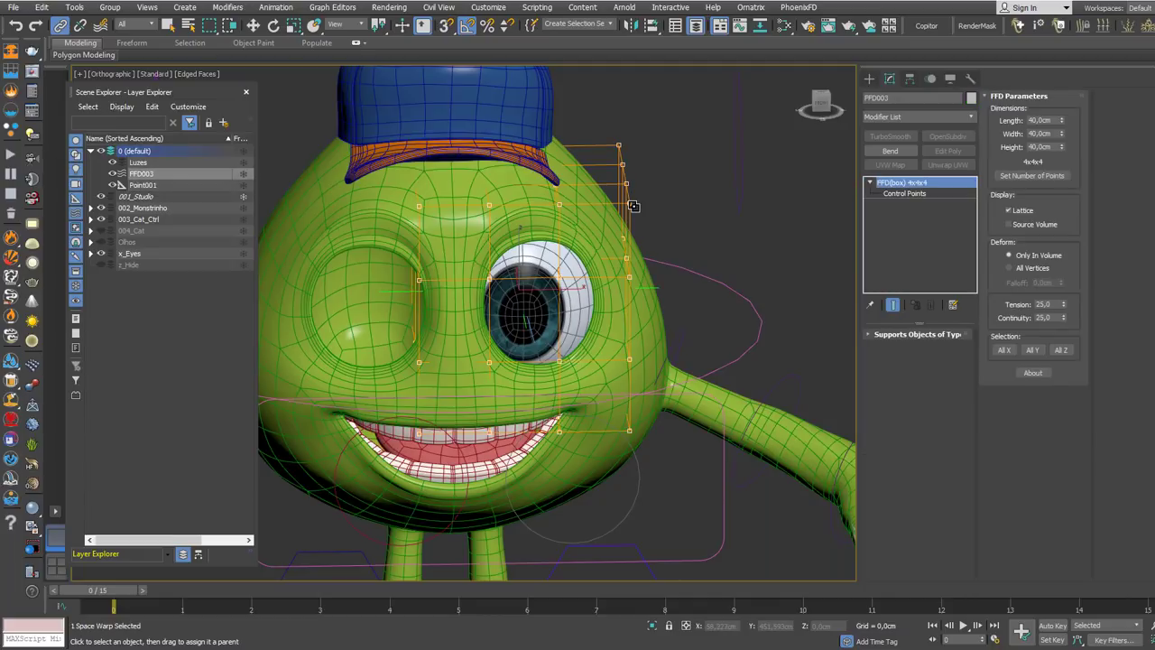
pyautogui.keyDown('ctrl'); pyautogui.click(660, 289); pyautogui.keyUp('ctrl')
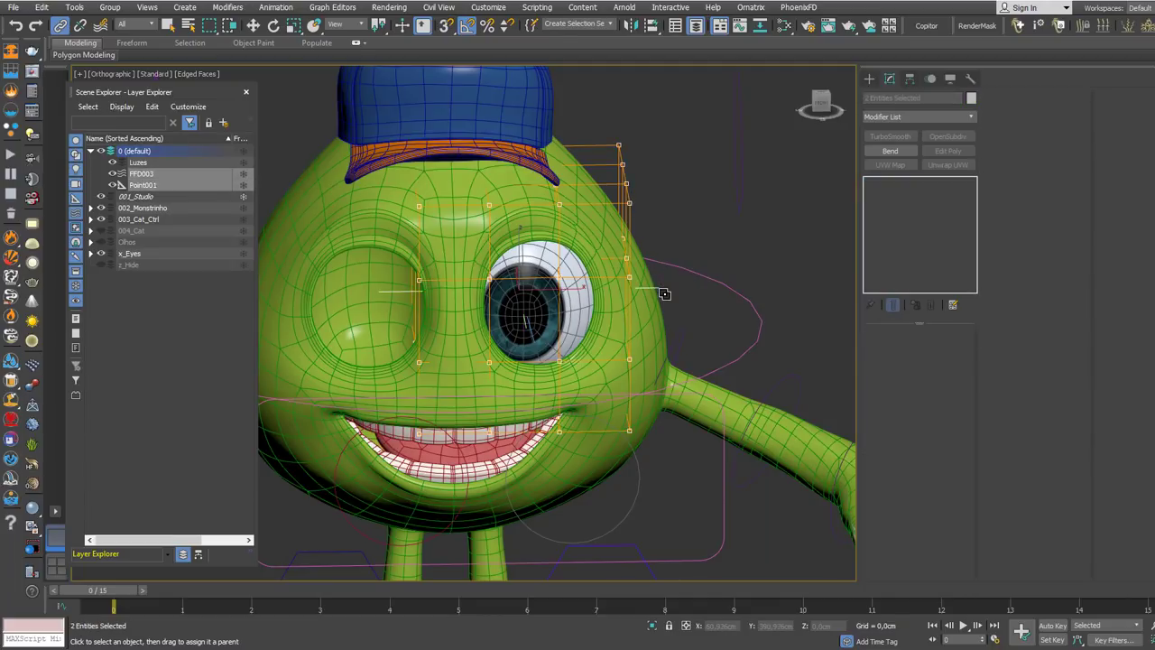
pyautogui.keyDown('alt'); pyautogui.moveTo(664, 291); pyautogui.dragTo(698, 323, button='middle'); pyautogui.keyUp('alt')
pyautogui.keyDown('ctrl'); pyautogui.click(713, 332); pyautogui.keyUp('ctrl')
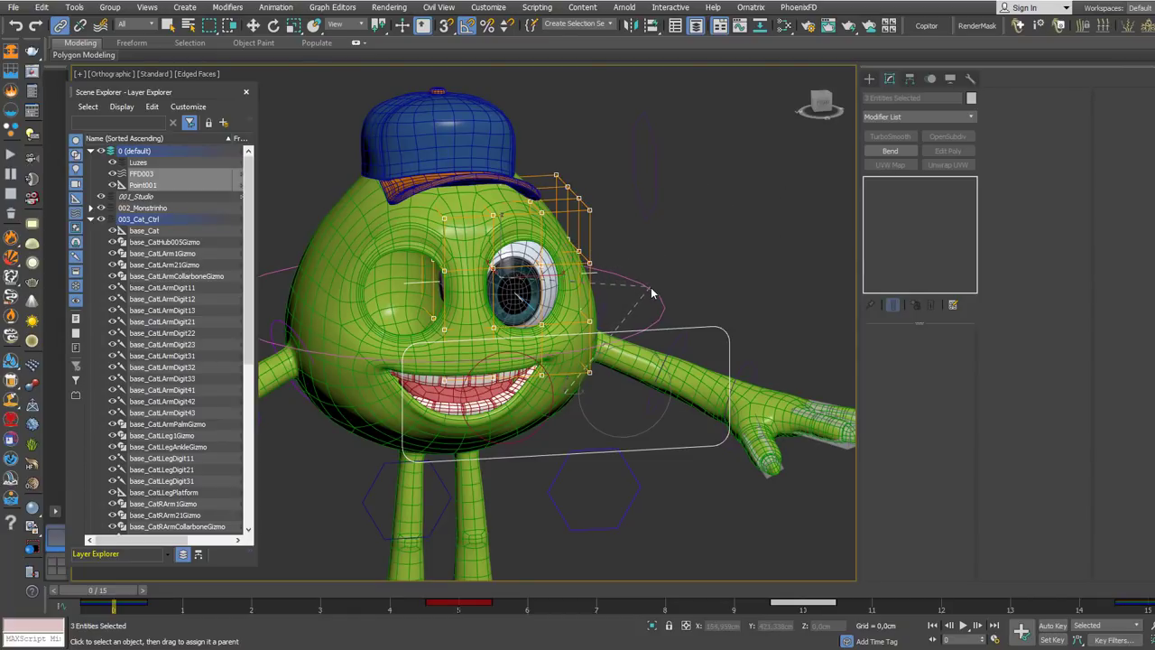
pyautogui.moveTo(651, 288); pyautogui.dragTo(653, 287)
# - Repeat the link of the eyeball mesh, Eye_Base, to the point helper Point001
pyautogui.click(535, 301)
pyautogui.scroll(4, 552, 294)
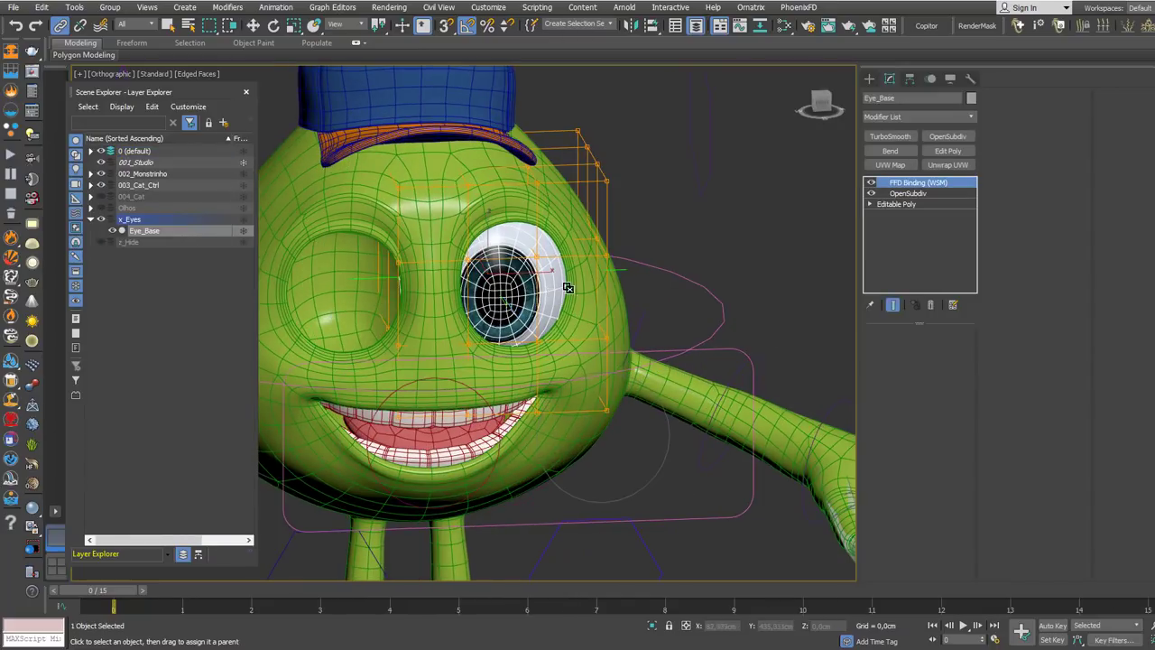
pyautogui.moveTo(636, 256); pyautogui.dragTo(610, 278)
# - Move the rounded rectangle upward to test the eye's tracking on the upright head, and cancel the move
pyautogui.scroll(-3, 605, 276)
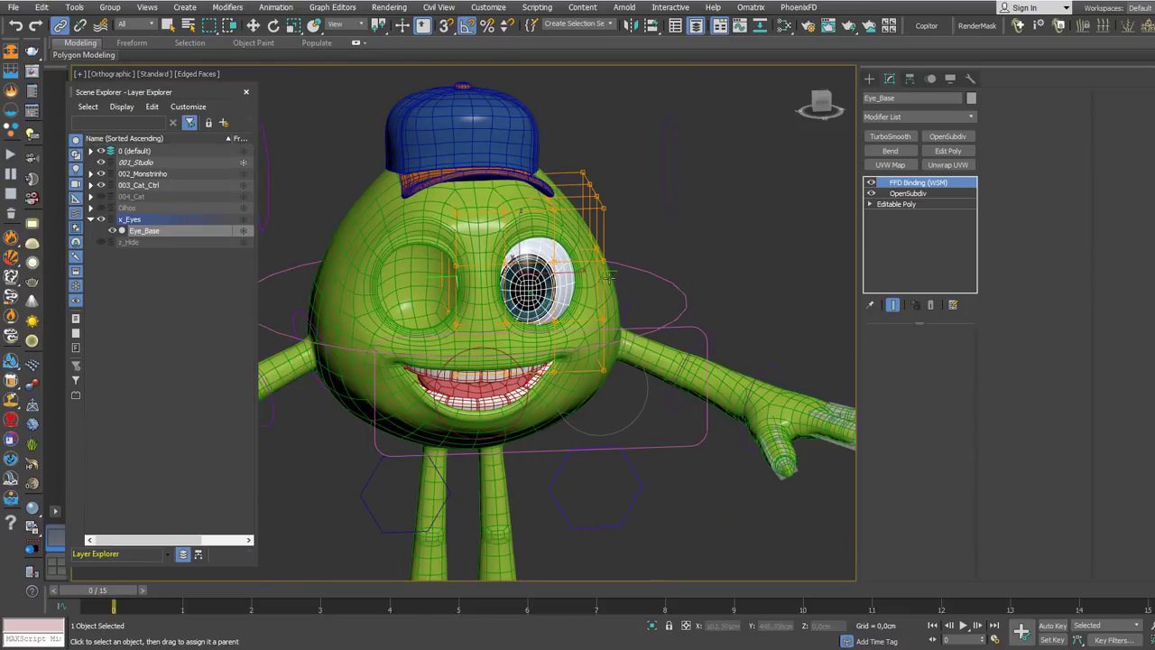
pyautogui.click(687, 327)
pyautogui.rightClick(688, 291)
pyautogui.click(703, 305)
pyautogui.keyDown('alt'); pyautogui.moveTo(634, 338); pyautogui.dragTo(622, 304, button='middle'); pyautogui.keyUp('alt')
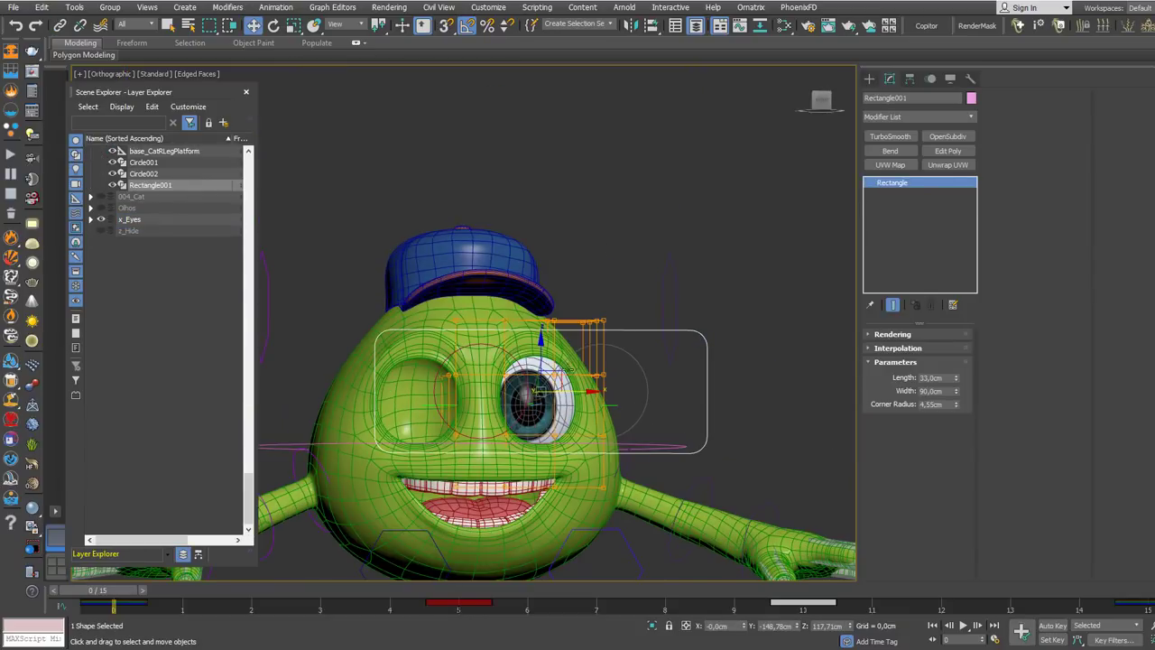
pyautogui.moveTo(557, 372); pyautogui.dragTo(562, 323)
pyautogui.rightClick(562, 323)
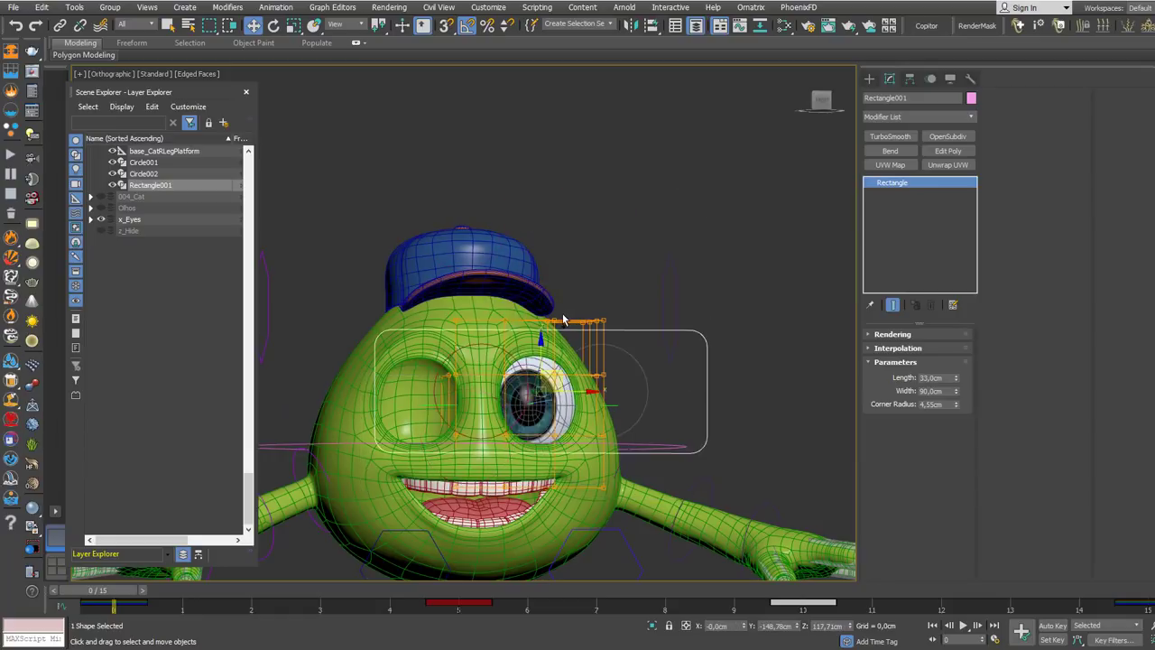
# - Rotate the circular control base_CatHub005Gizmo to tilt the head backward as a test of the relinked eye rig
pyautogui.scroll(-3, 563, 318)
pyautogui.keyDown('alt'); pyautogui.moveTo(563, 308); pyautogui.dragTo(575, 319, button='middle'); pyautogui.keyUp('alt')
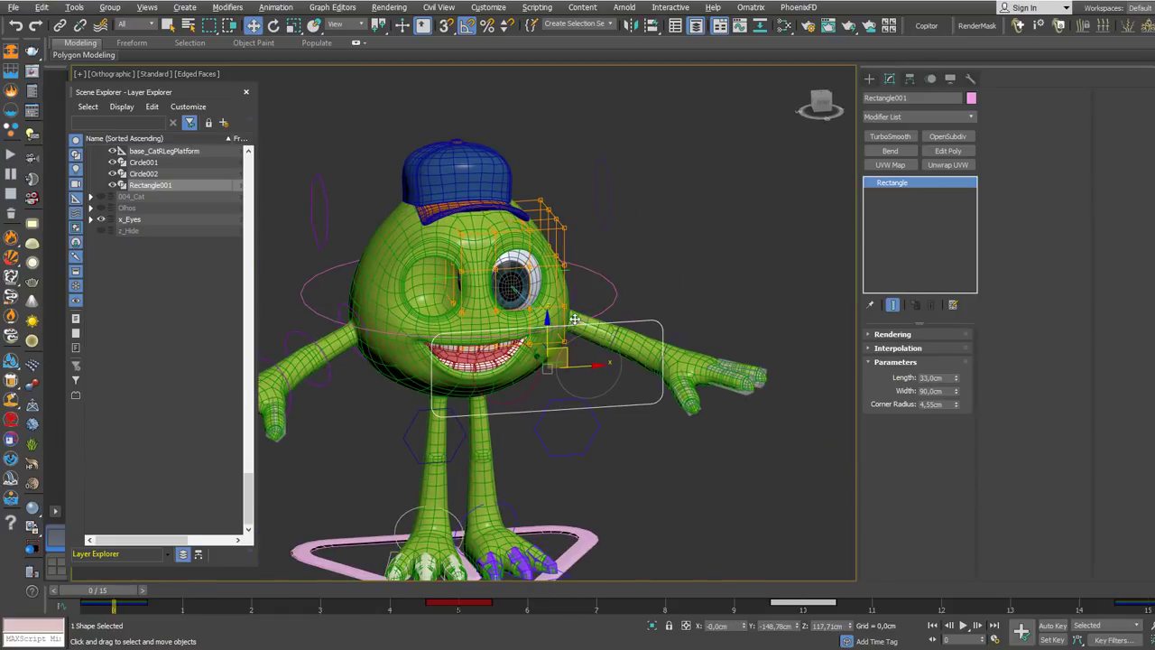
pyautogui.click(606, 274)
pyautogui.rightClick(589, 261)
pyautogui.click(605, 280)
pyautogui.scroll(3, 479, 272)
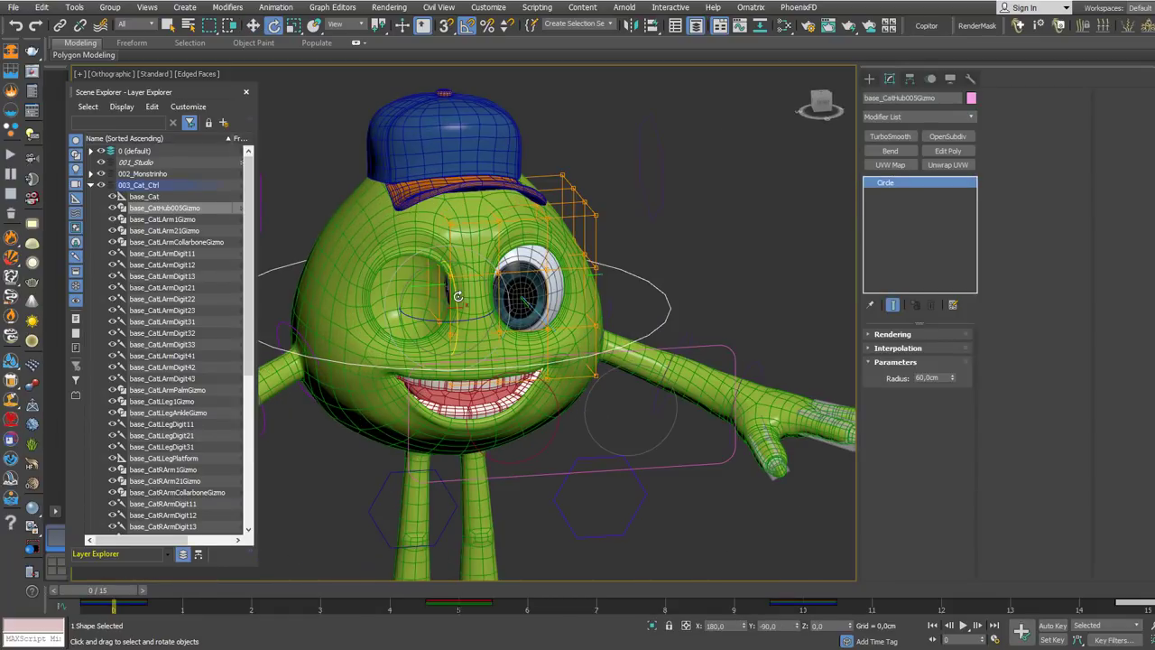
pyautogui.moveTo(459, 296); pyautogui.dragTo(578, 303)
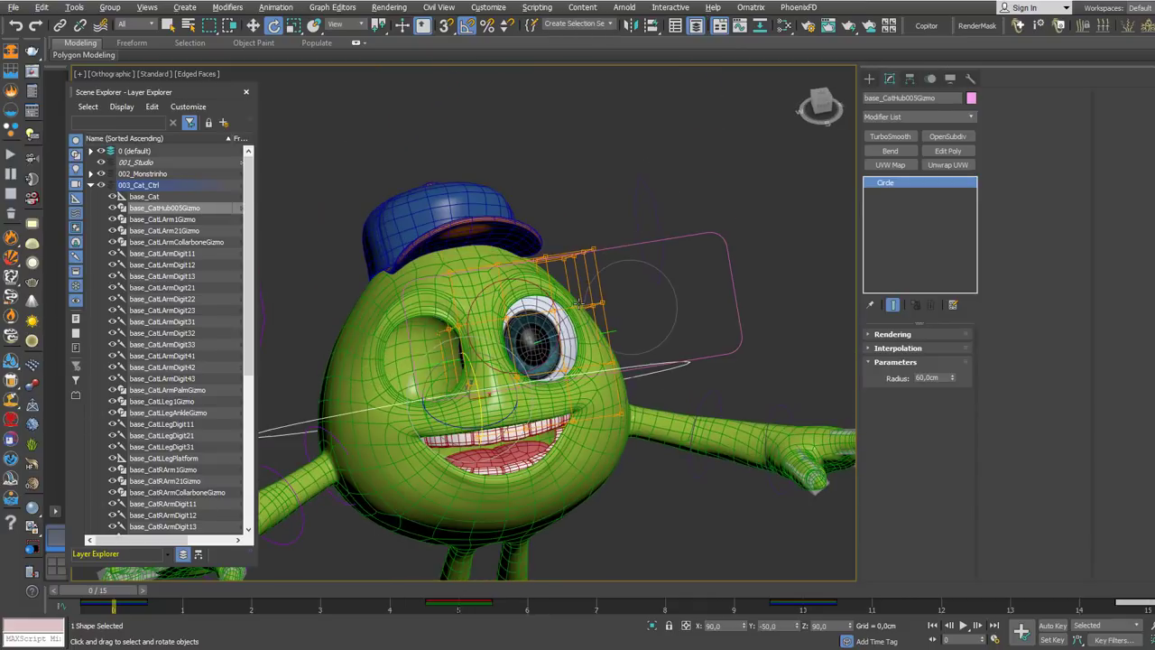
# - Move the rounded rectangle high above the tilted head and examine the eyeball's deformation in its socket up close
pyautogui.click(689, 236)
pyautogui.rightClick(668, 222)
pyautogui.click(675, 232)
pyautogui.keyDown('alt'); pyautogui.moveTo(595, 271); pyautogui.dragTo(589, 301, button='middle'); pyautogui.keyUp('alt')
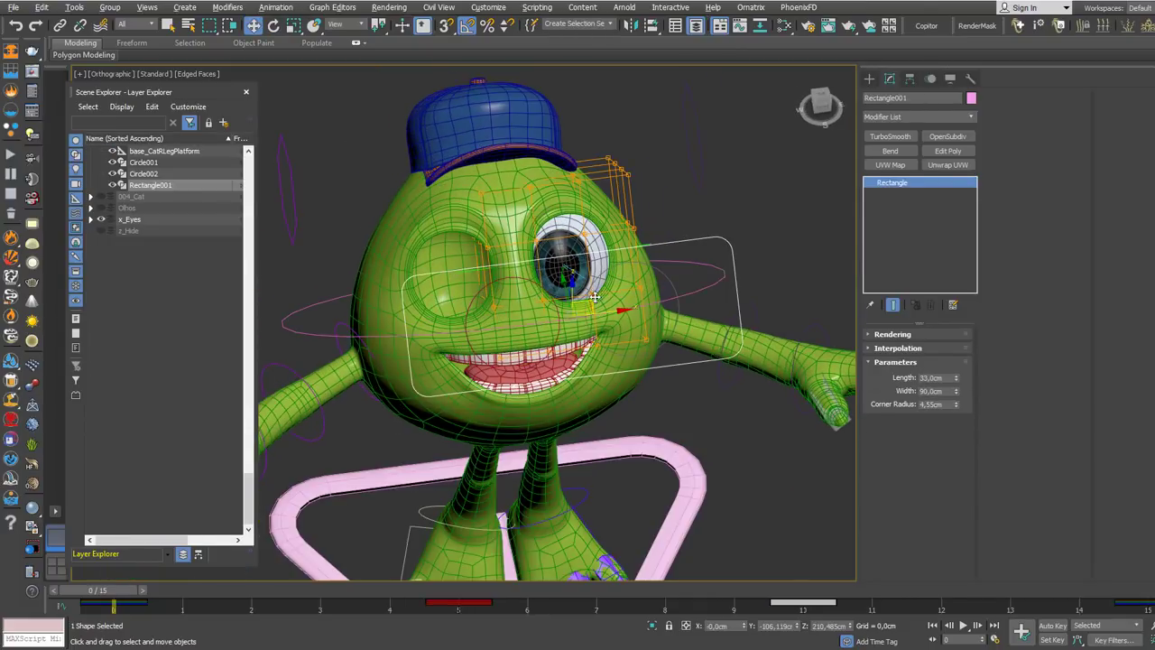
pyautogui.moveTo(578, 317); pyautogui.dragTo(686, 18)
pyautogui.scroll(5, 603, 294)
pyautogui.moveTo(603, 293)
pyautogui.keyDown('alt'); pyautogui.mouseDown(button='middle')
pyautogui.moveTo(601, 252)
pyautogui.moveTo(594, 291)
pyautogui.mouseUp(button='middle'); pyautogui.keyUp('alt')
pyautogui.click(595, 419)
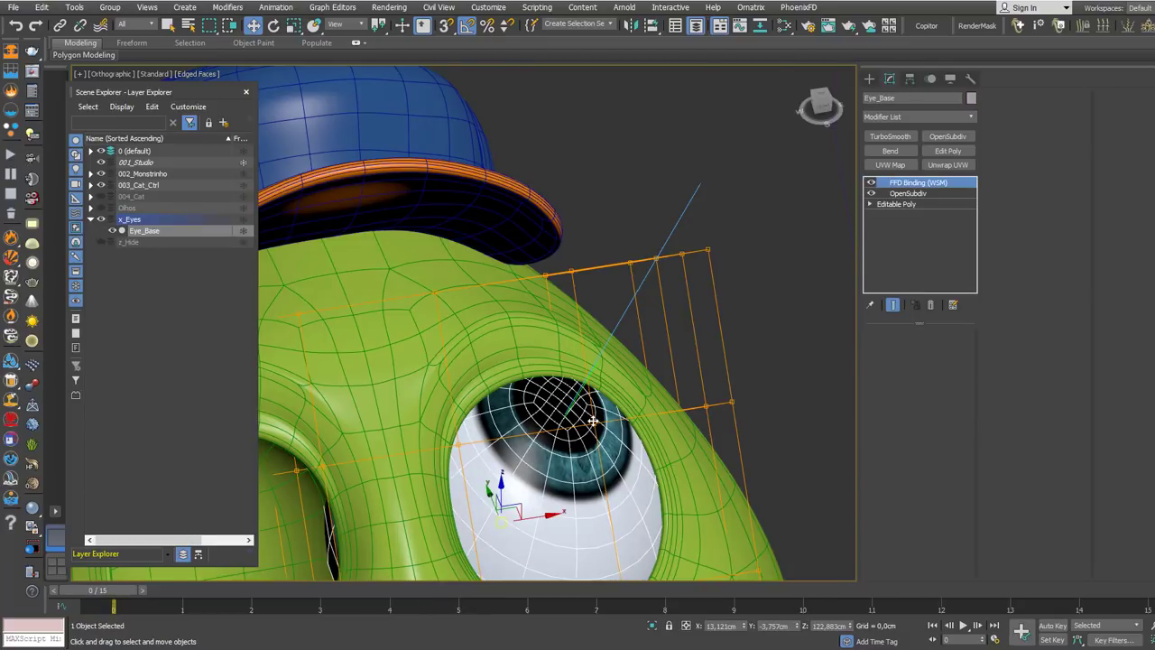
pyautogui.keyDown('alt'); pyautogui.moveTo(596, 420); pyautogui.dragTo(530, 433, button='middle'); pyautogui.keyUp('alt')
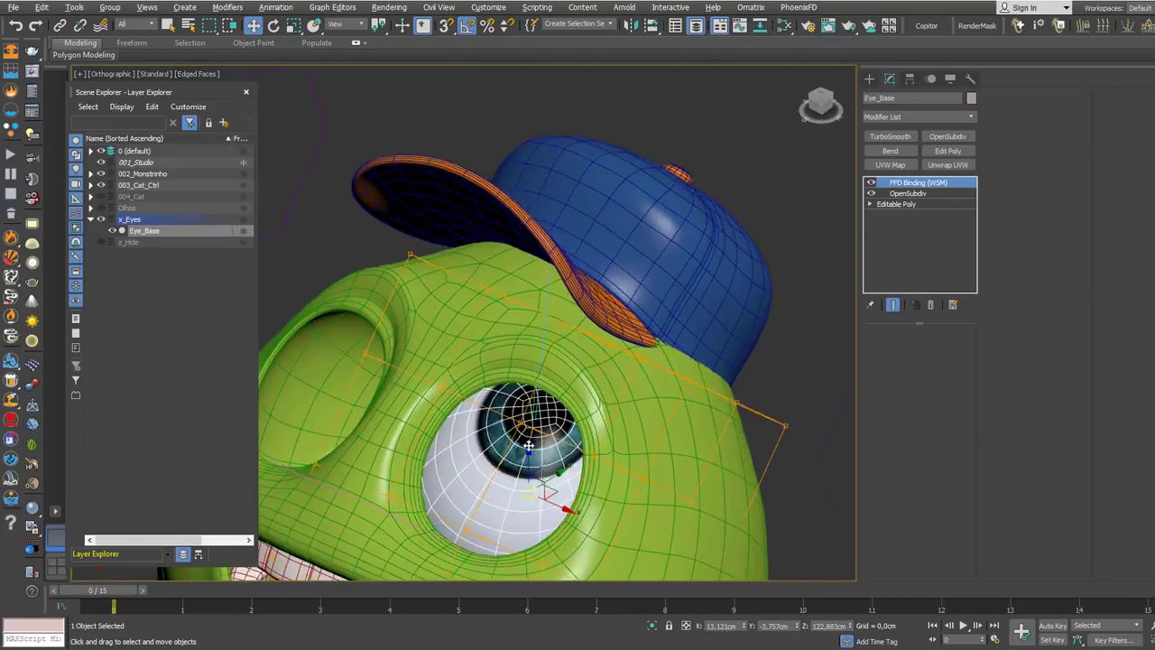
# - Undo the test rectangle move and head rotation, and select the circular control base_CatHub005Gizmo
pyautogui.scroll(-7, 532, 426)
pyautogui.click(522, 278)
pyautogui.moveTo(190, 598); pyautogui.dragTo(397, 372)
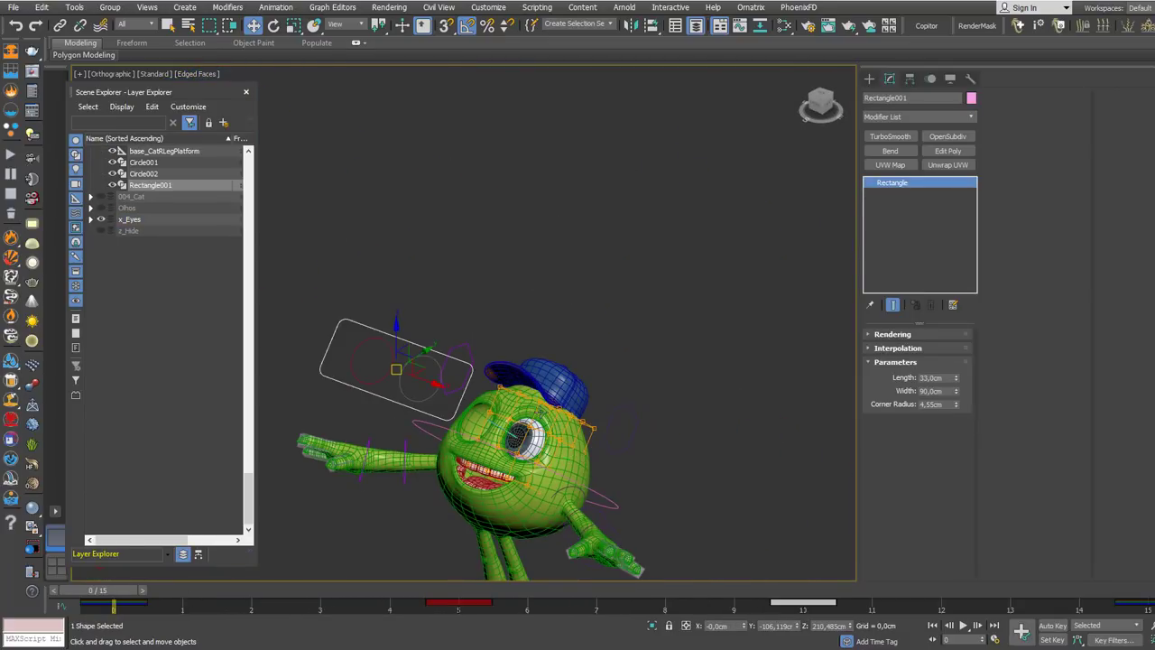
pyautogui.scroll(-4, 513, 424)
pyautogui.keyDown('alt'); pyautogui.moveTo(540, 412); pyautogui.dragTo(572, 346, button='middle'); pyautogui.keyUp('alt')
pyautogui.click(547, 454)
pyautogui.scroll(3, 569, 333)
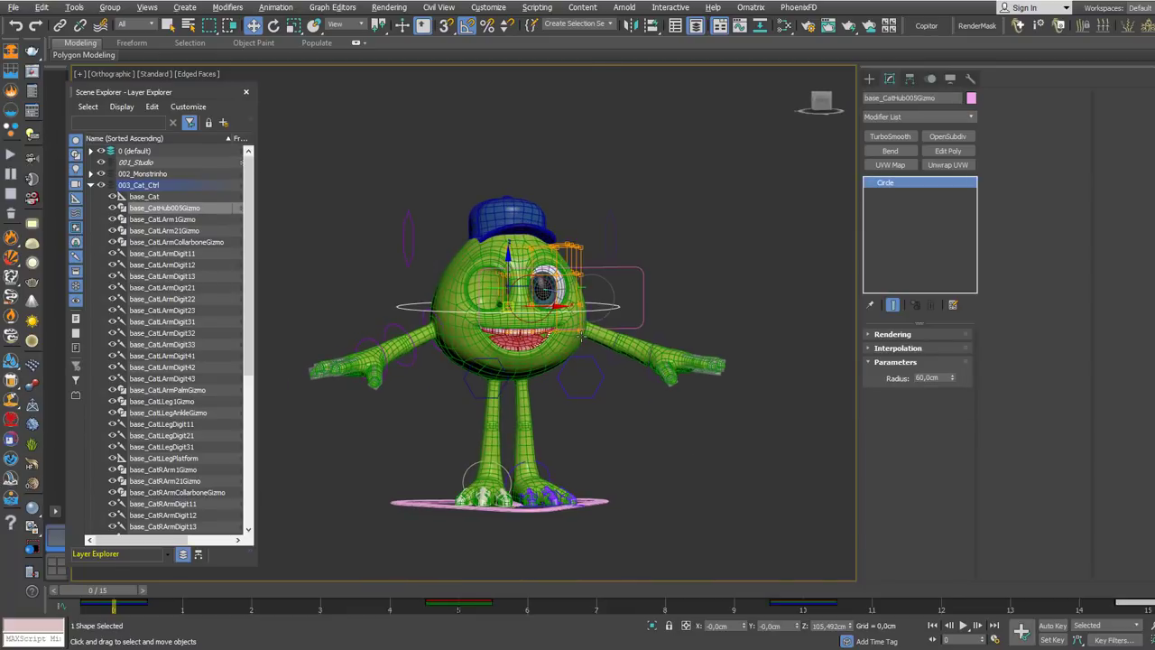
# - Show the character in the Front view and clear the selection
pyautogui.press('f')
pyautogui.click(523, 315)
pyautogui.moveTo(524, 315); pyautogui.dragTo(690, 357, button='middle')
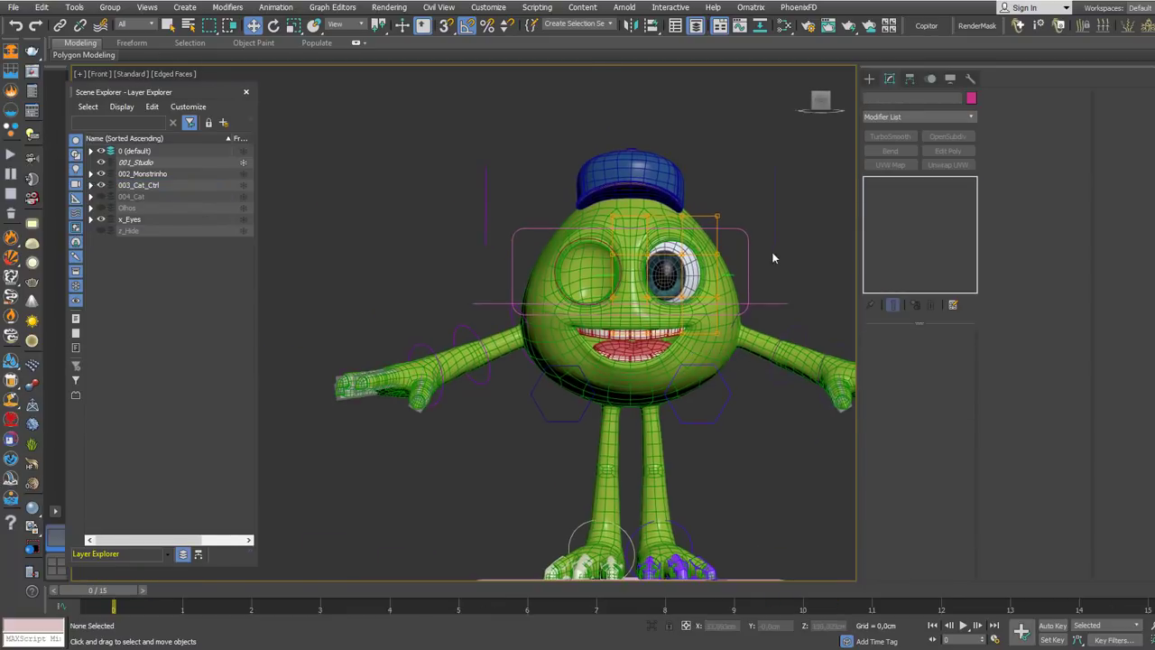
pyautogui.rightClick(772, 241)
pyautogui.click(754, 265)
pyautogui.scroll(2, 754, 265)
pyautogui.rightClick(682, 255)
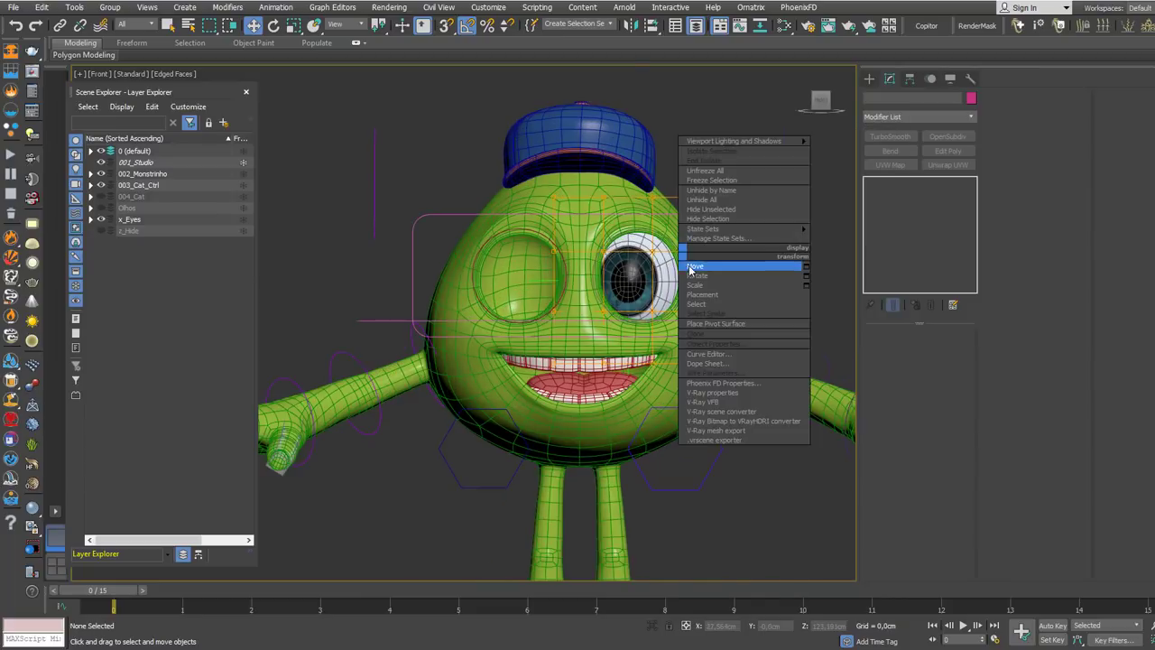
pyautogui.click(677, 265)
pyautogui.scroll(3, 671, 269)
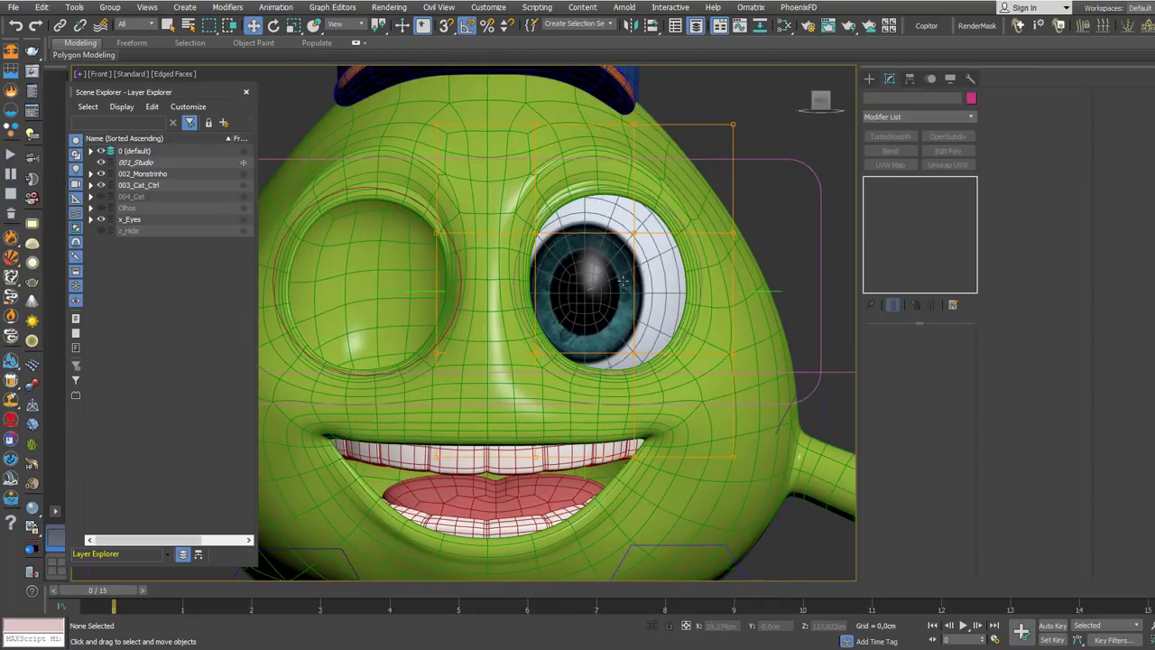
pyautogui.scroll(-3, 623, 280)
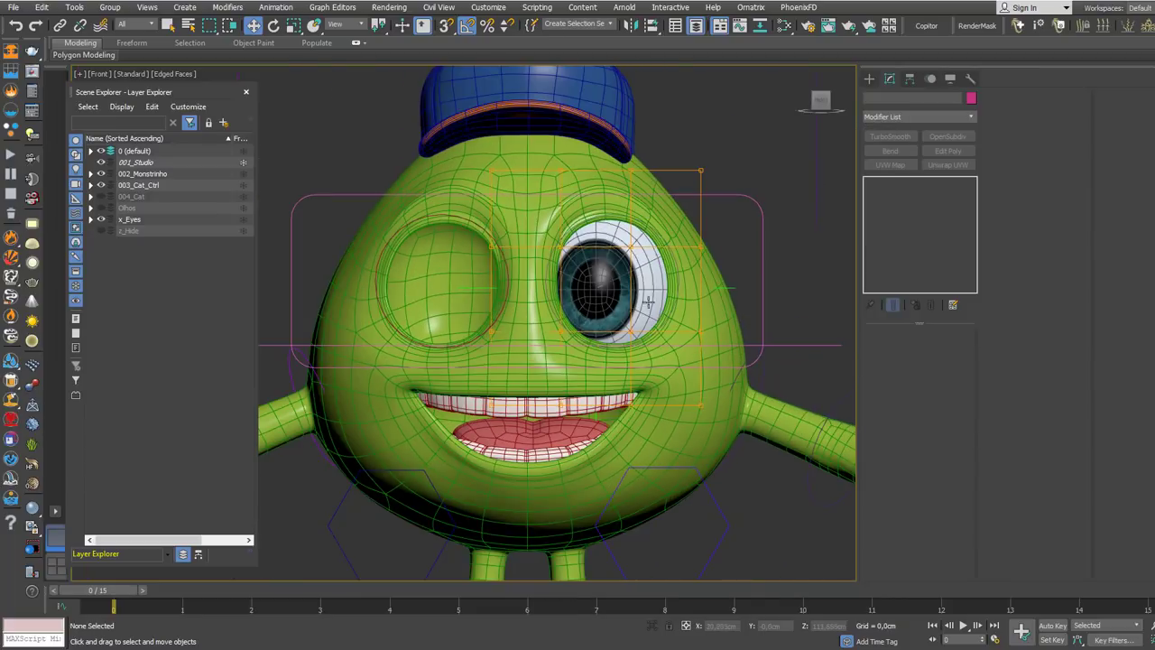
pyautogui.rightClick(714, 152)
pyautogui.moveTo(719, 160); pyautogui.dragTo(689, 197, button='middle')
pyautogui.scroll(-3, 641, 276)
pyautogui.scroll(3, 641, 275)
pyautogui.rightClick(649, 264)
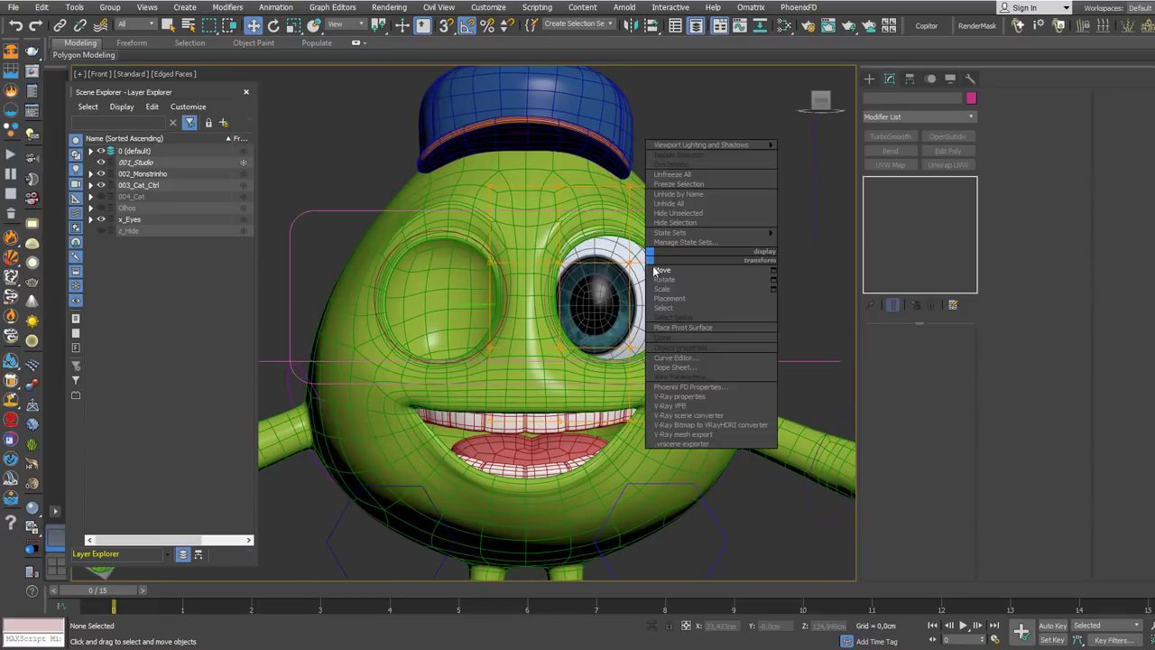
pyautogui.click(659, 270)
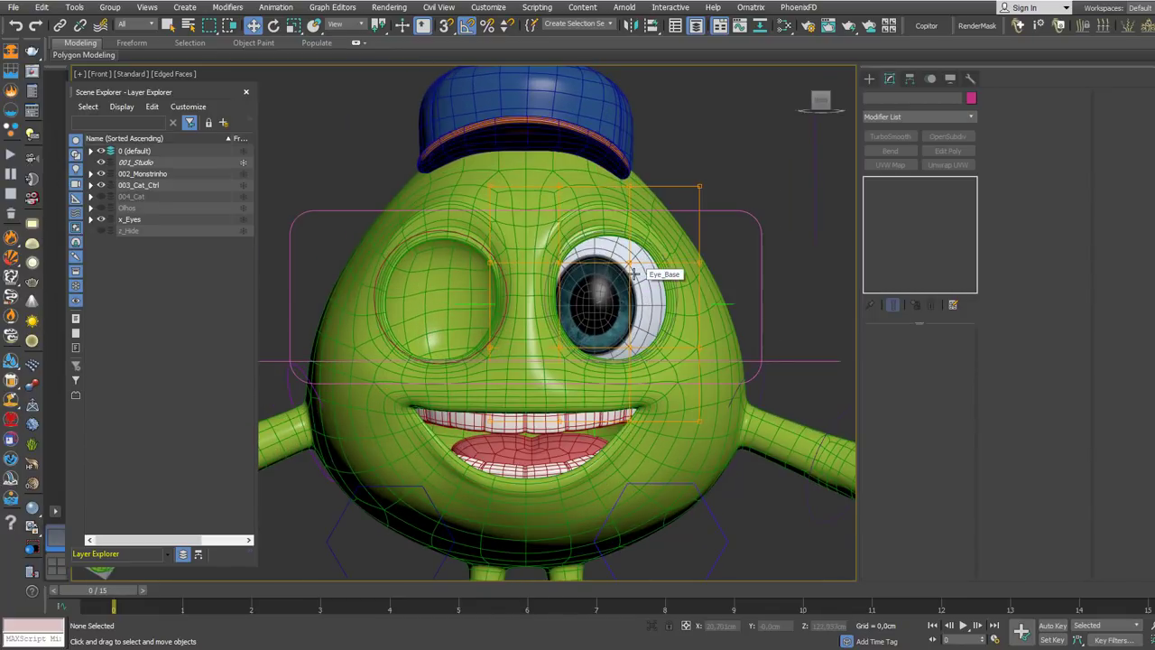